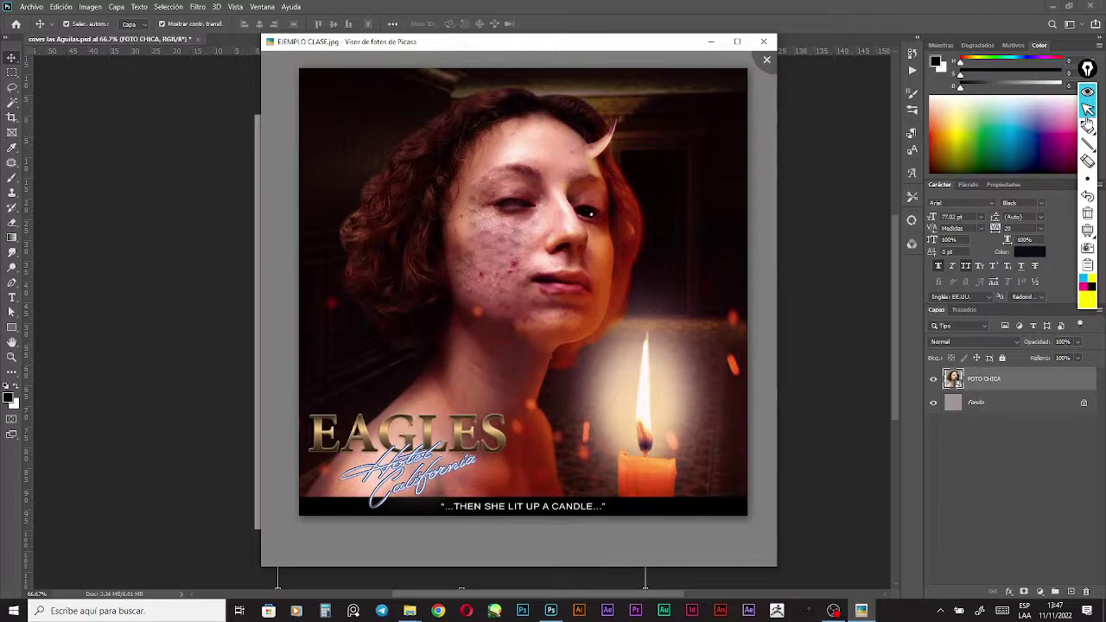
Handwrite "PHOTOBASHING" in yellow with the annotation pen across the upper part of the example cover
left_click(1087, 128)
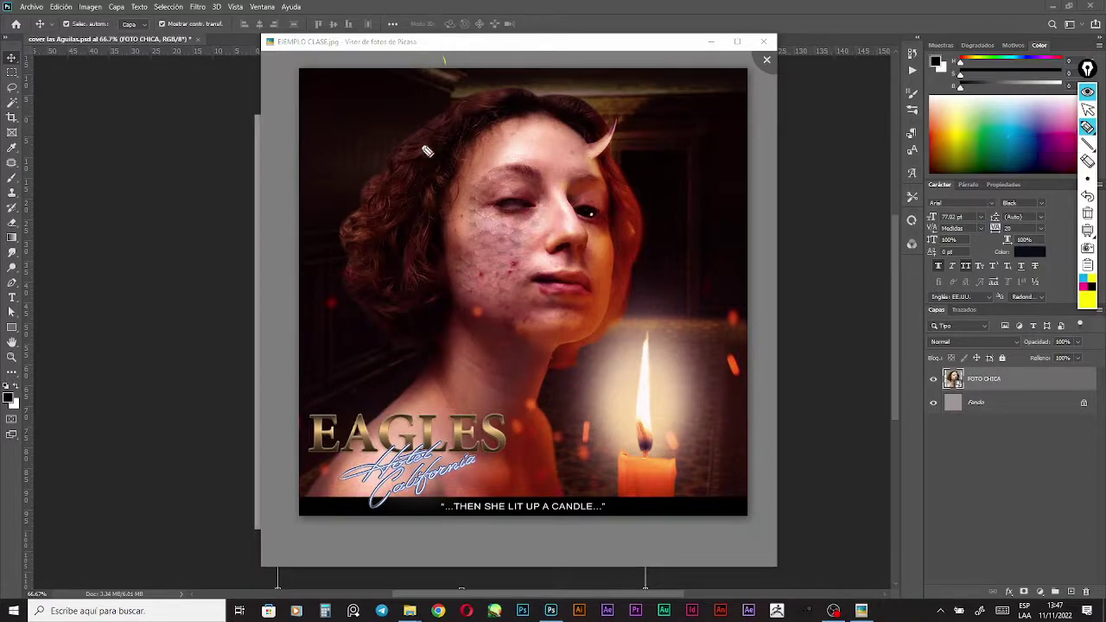
mouse_move(342, 112)
left_mouse_down()
mouse_move(341, 169)
mouse_move(336, 143)
left_mouse_up()
mouse_move(363, 117)
left_mouse_down()
mouse_move(370, 155)
mouse_move(387, 162)
mouse_move(462, 116)
mouse_move(514, 161)
left_mouse_up()
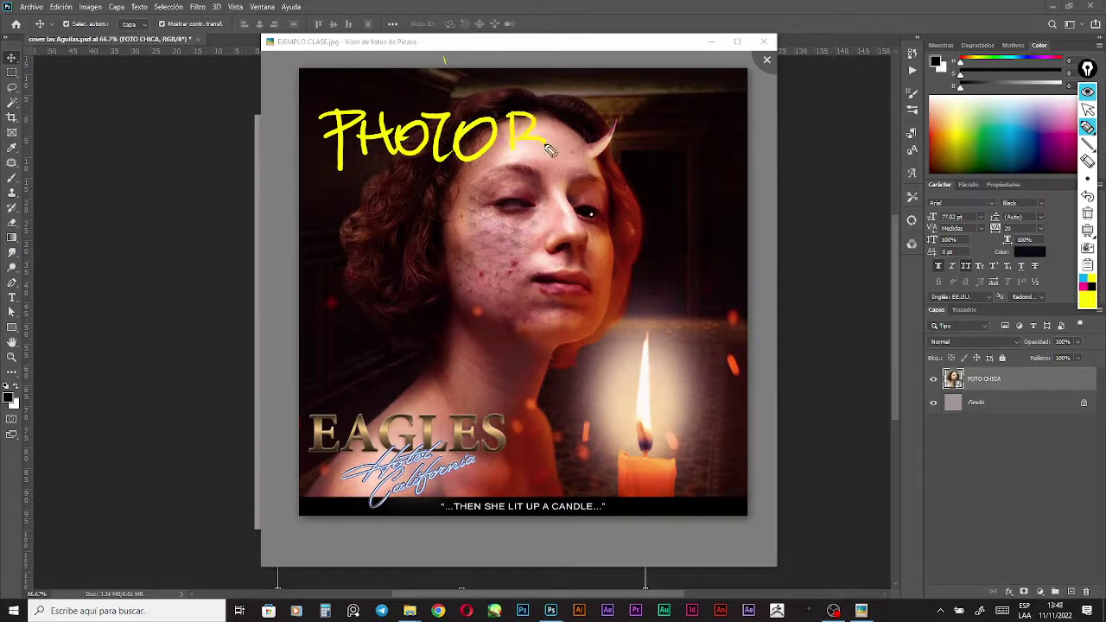
mouse_move(517, 115)
left_mouse_down()
mouse_move(546, 156)
mouse_move(605, 155)
left_mouse_up()
mouse_move(631, 115)
left_mouse_down()
mouse_move(594, 157)
mouse_move(641, 160)
left_mouse_up()
mouse_move(643, 140)
left_mouse_down()
mouse_move(681, 138)
mouse_move(680, 165)
left_mouse_up()
mouse_move(696, 117)
left_mouse_down()
mouse_move(696, 164)
mouse_move(727, 110)
left_mouse_up()
mouse_move(753, 119)
left_mouse_down()
mouse_move(741, 155)
mouse_move(774, 177)
mouse_move(783, 106)
left_mouse_up()
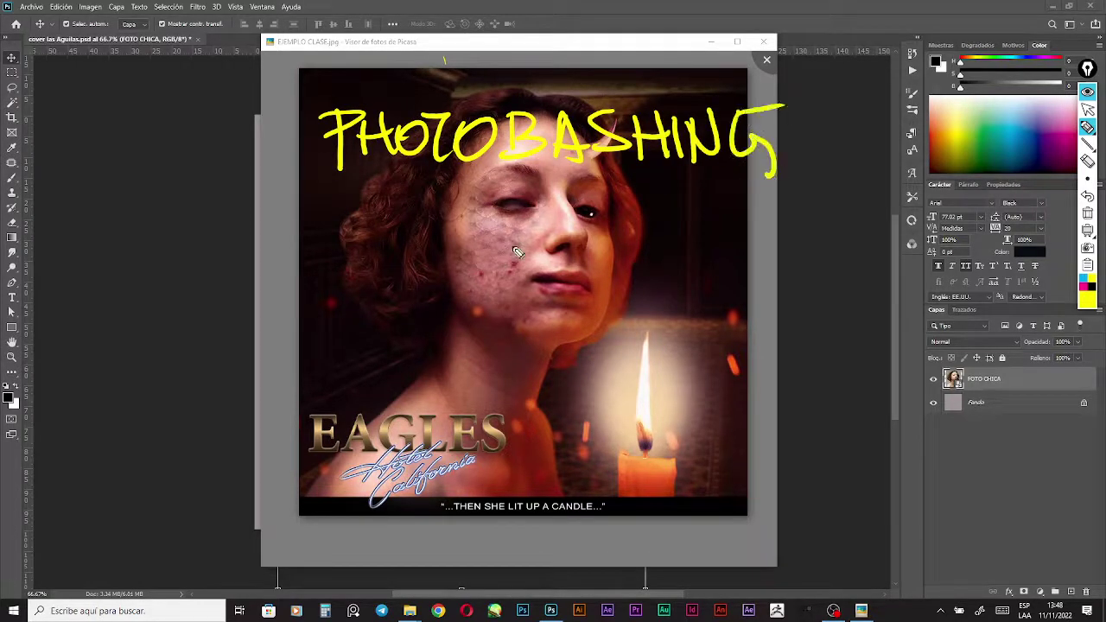
Handwrite "BASH" in yellow beneath the first word and draw one line below it and one above it
mouse_move(521, 312)
left_mouse_down()
mouse_move(519, 250)
mouse_move(515, 307)
mouse_move(607, 309)
left_mouse_up()
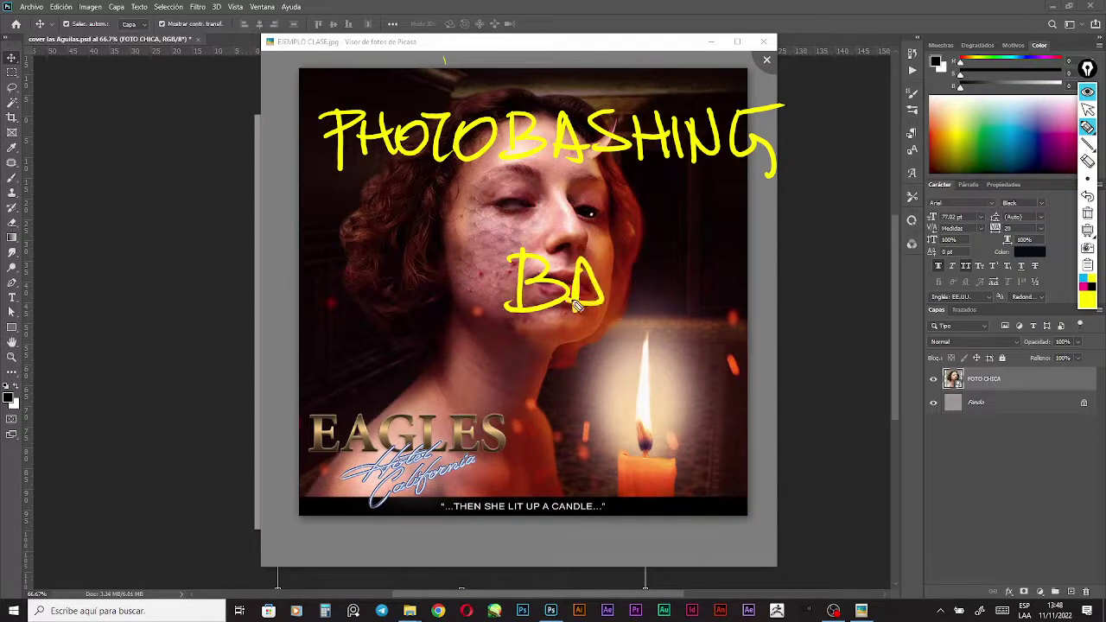
mouse_move(665, 255)
left_mouse_down()
mouse_move(615, 306)
mouse_move(664, 309)
left_mouse_up()
left_click_drag(665, 282, 703, 280)
left_click_drag(707, 239, 708, 318)
left_click_drag(494, 350, 732, 331)
left_click_drag(491, 226, 748, 204)
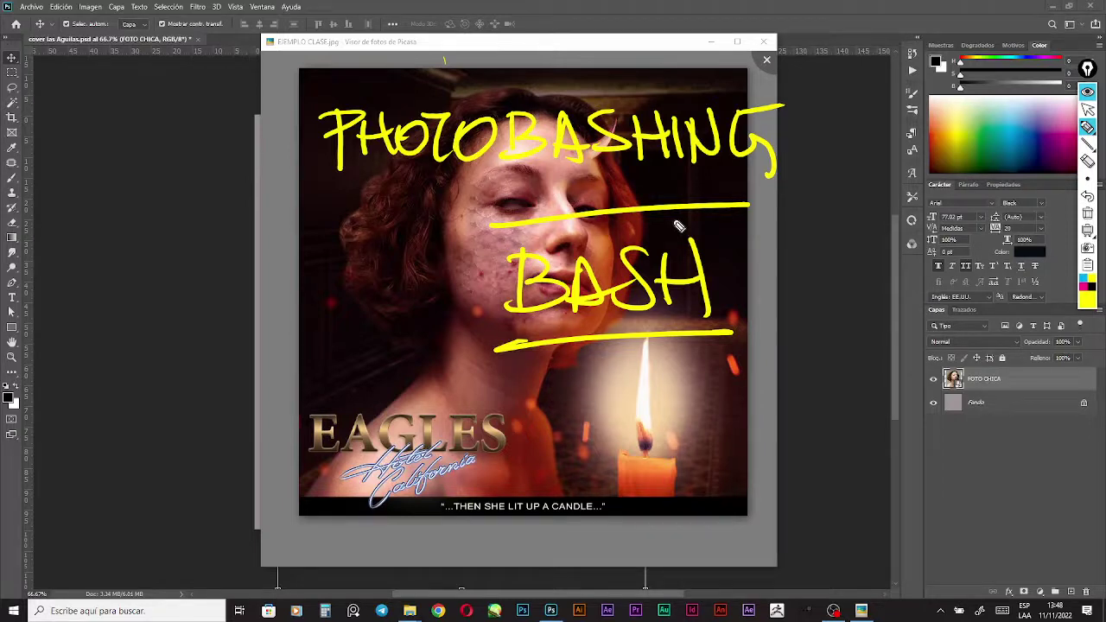
Handwrite "COLLAGE" over the candle with a line below and above it, and erase all annotations
left_click_drag(548, 416, 558, 439)
left_click_drag(572, 426, 593, 444)
mouse_move(605, 388)
left_mouse_down()
mouse_move(609, 444)
mouse_move(679, 432)
left_mouse_up()
left_click_drag(686, 425, 715, 423)
left_click_drag(566, 480, 766, 456)
left_click_drag(532, 388, 691, 365)
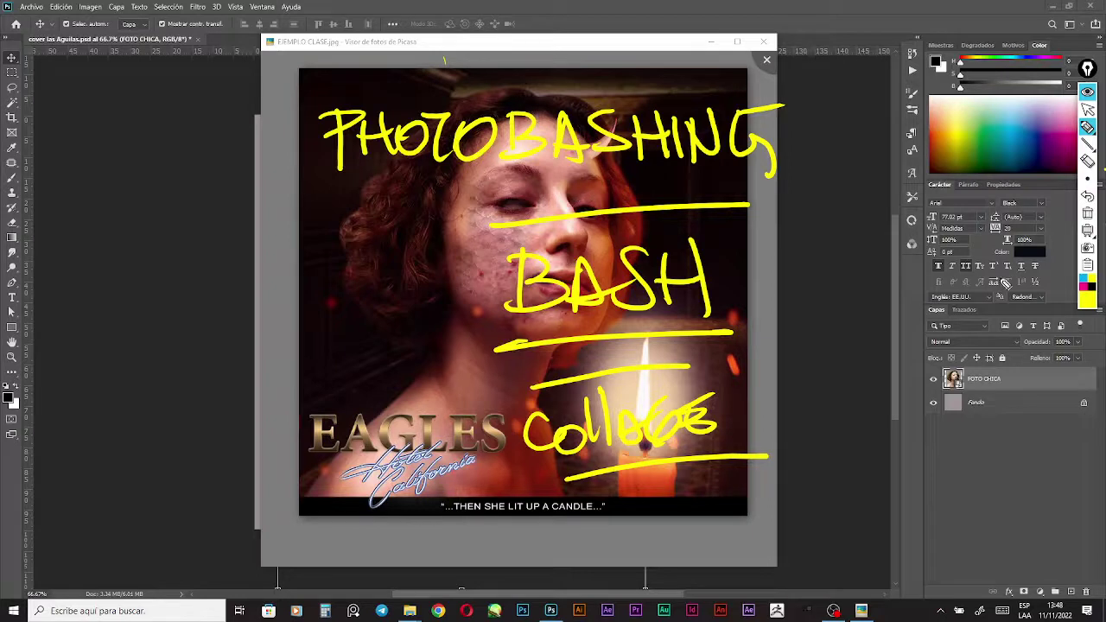
left_click(1089, 110)
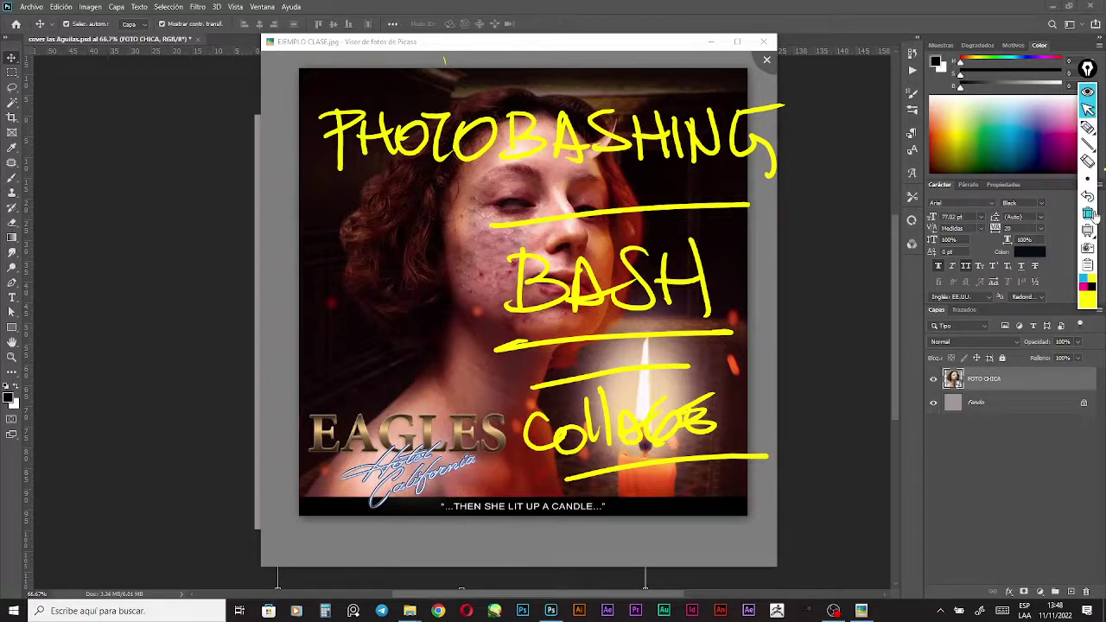
left_click(1088, 214)
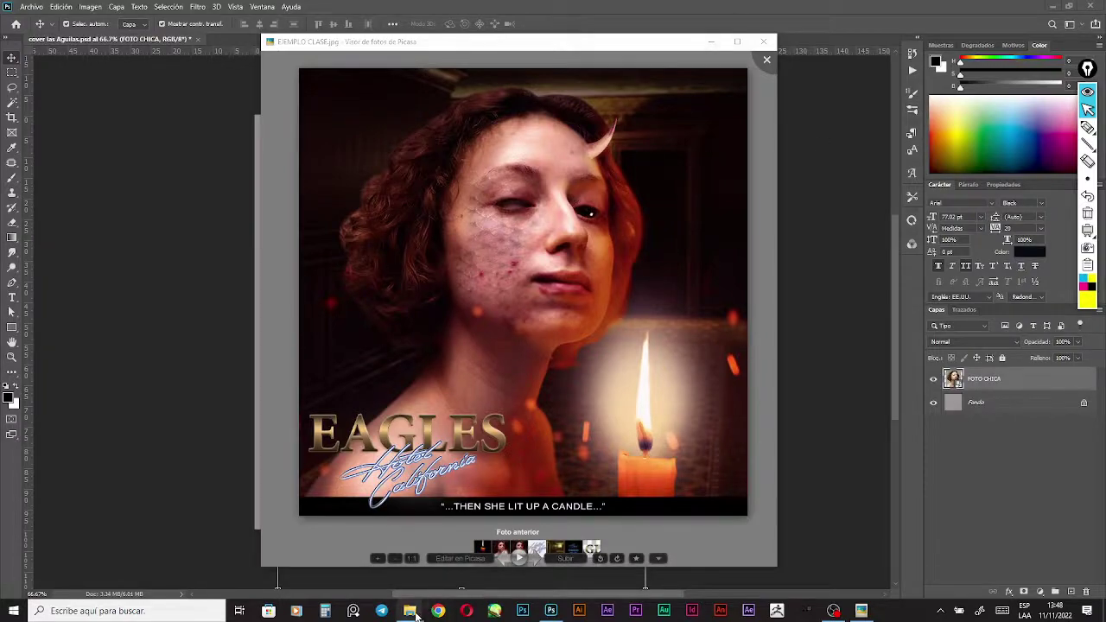
Switch to File Explorer and open the cover HOTEL CALIFORNIA folder inside UNIDAD 04
mouse_move(416, 614)
left_click(331, 569)
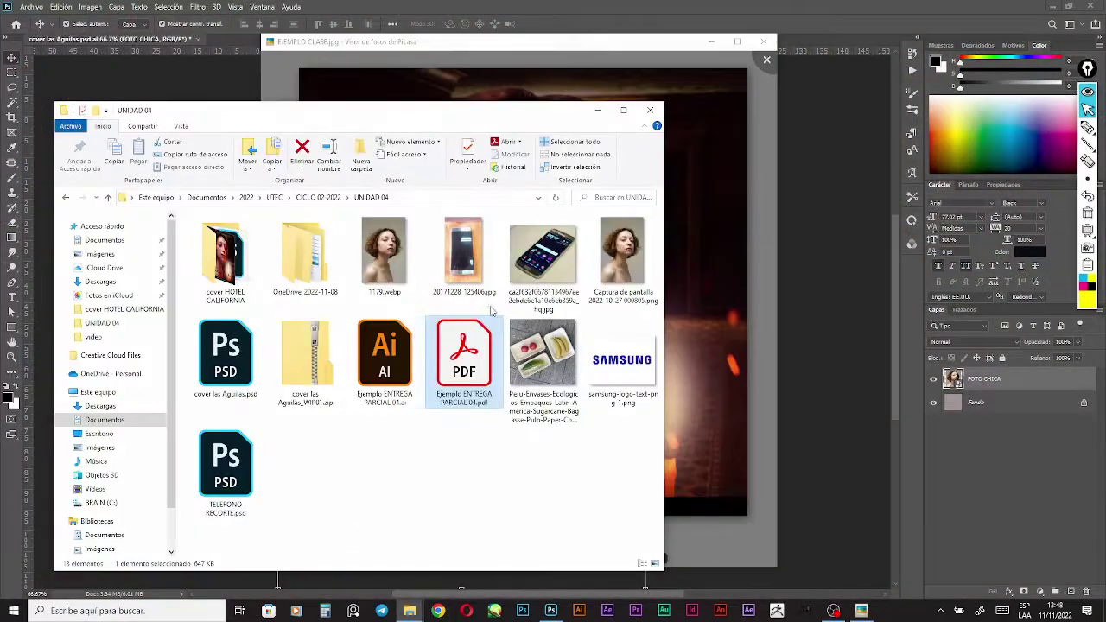
double_click(225, 258)
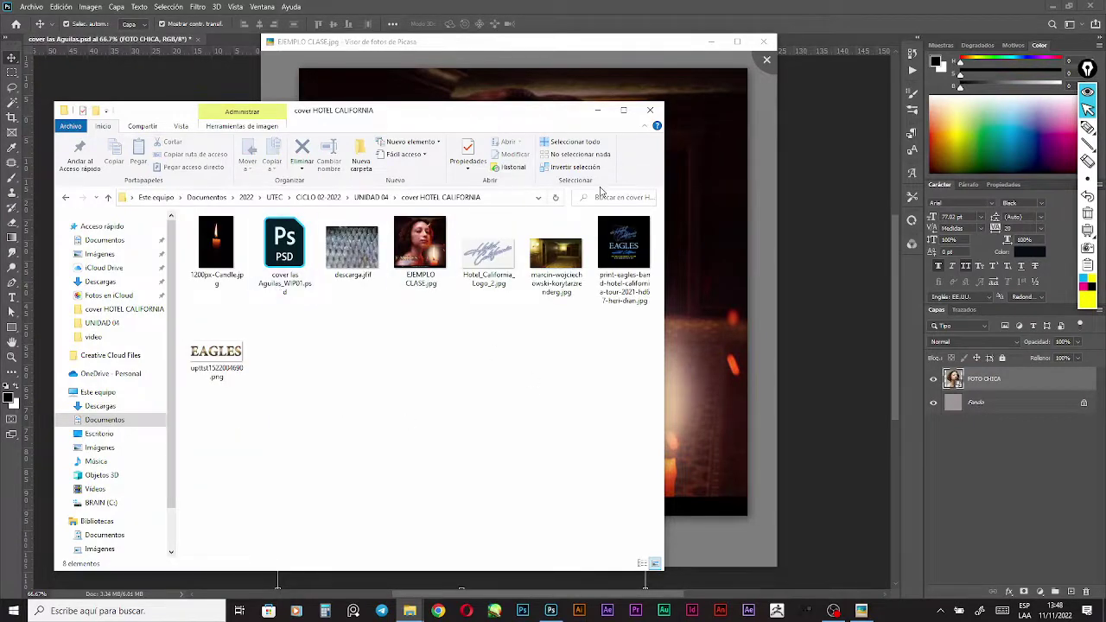
Compare the folder's source images with the EJEMPLO CLASE.jpg preview, and minimize the preview to uncover the folder
left_click(703, 326)
left_click(244, 433)
left_click(737, 90)
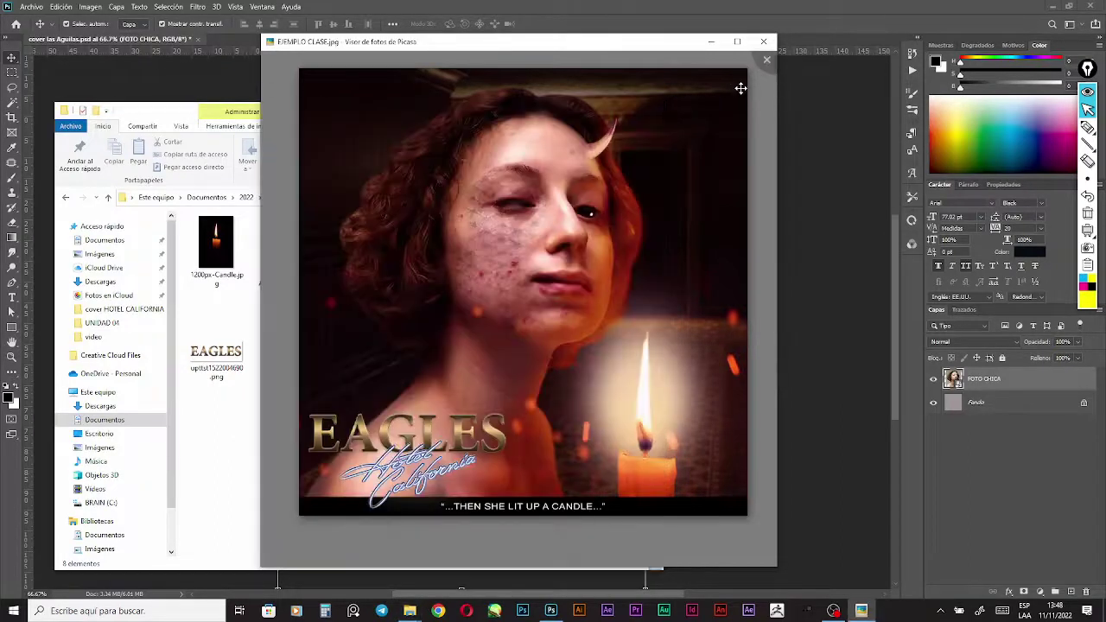
left_click_drag(546, 47, 665, 55)
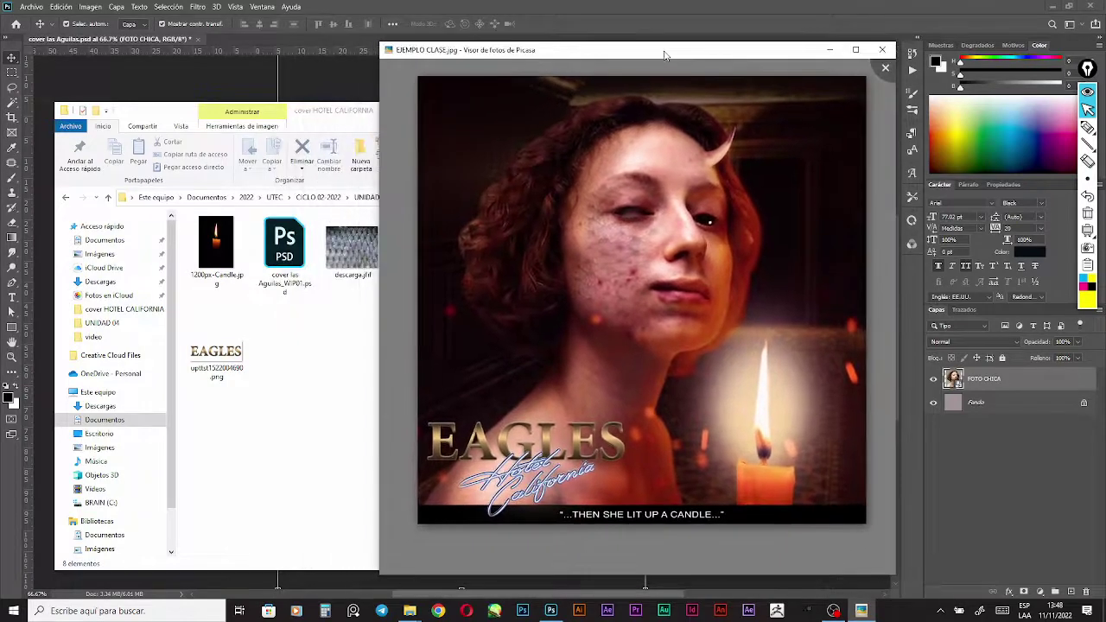
left_click(831, 53)
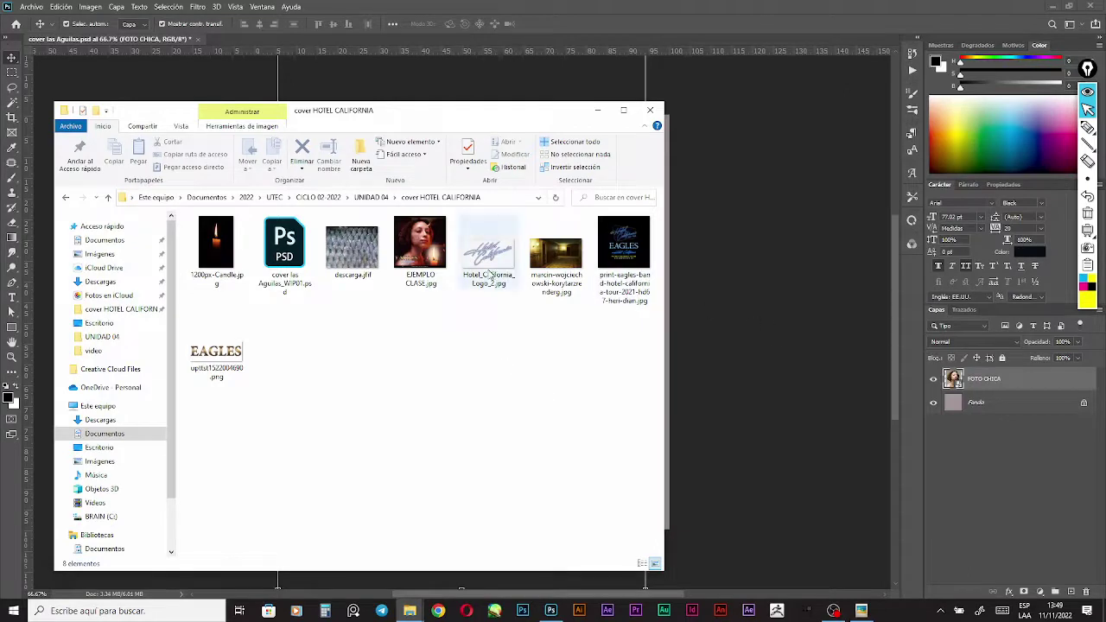
Place the corridor photo and 1200px-Candle image from the folder into the Photoshop cover document
double_click(558, 261)
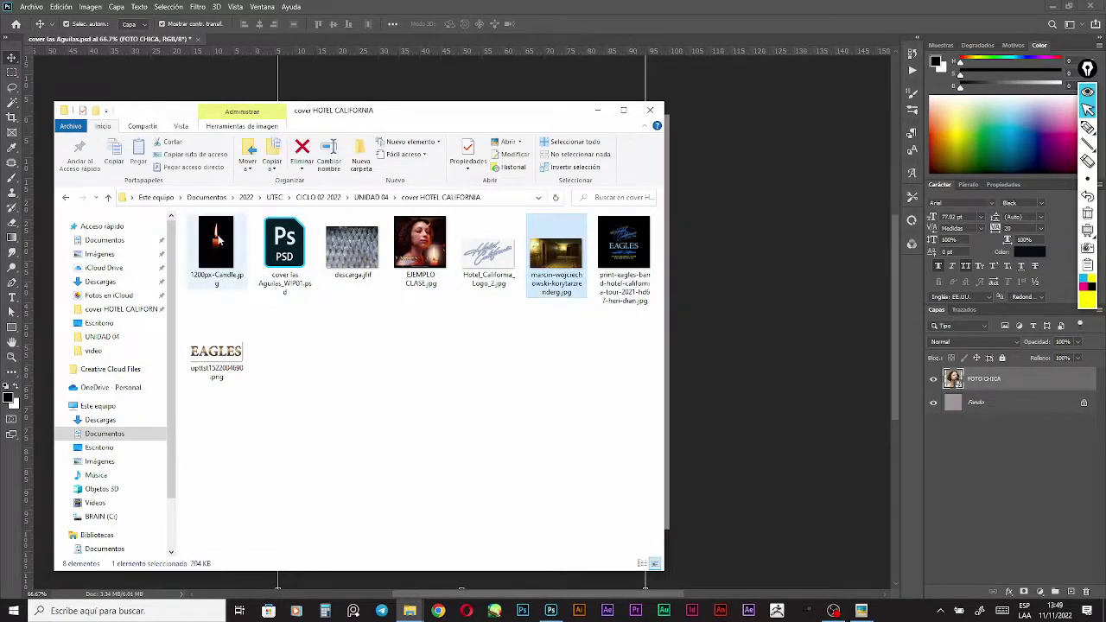
left_click(219, 238, "ctrl")
left_click_drag(555, 266, 736, 413)
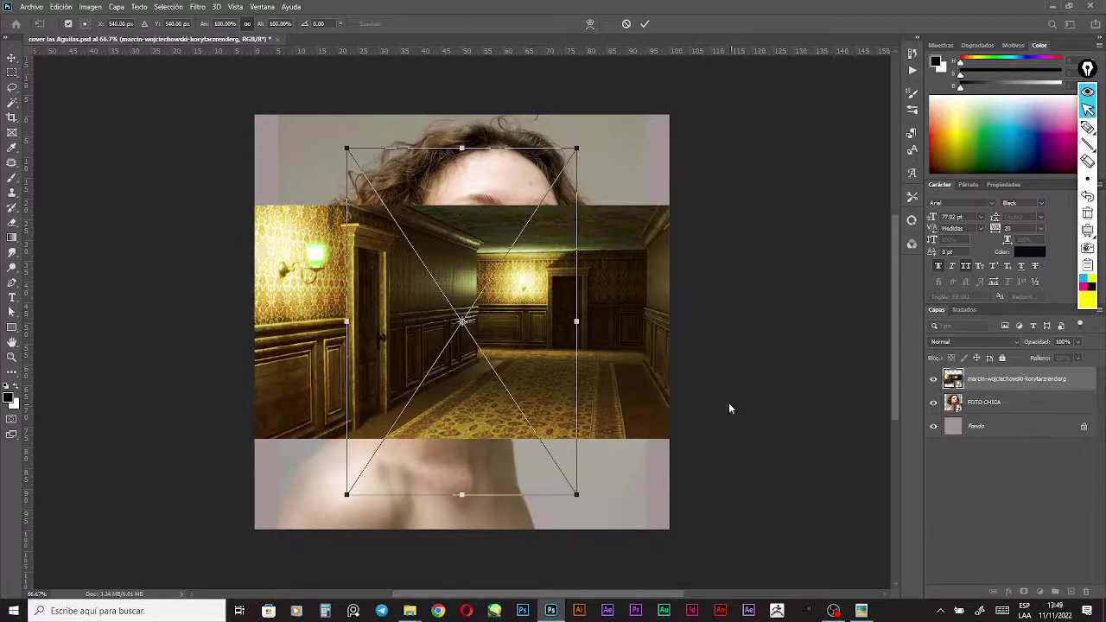
key("Return")
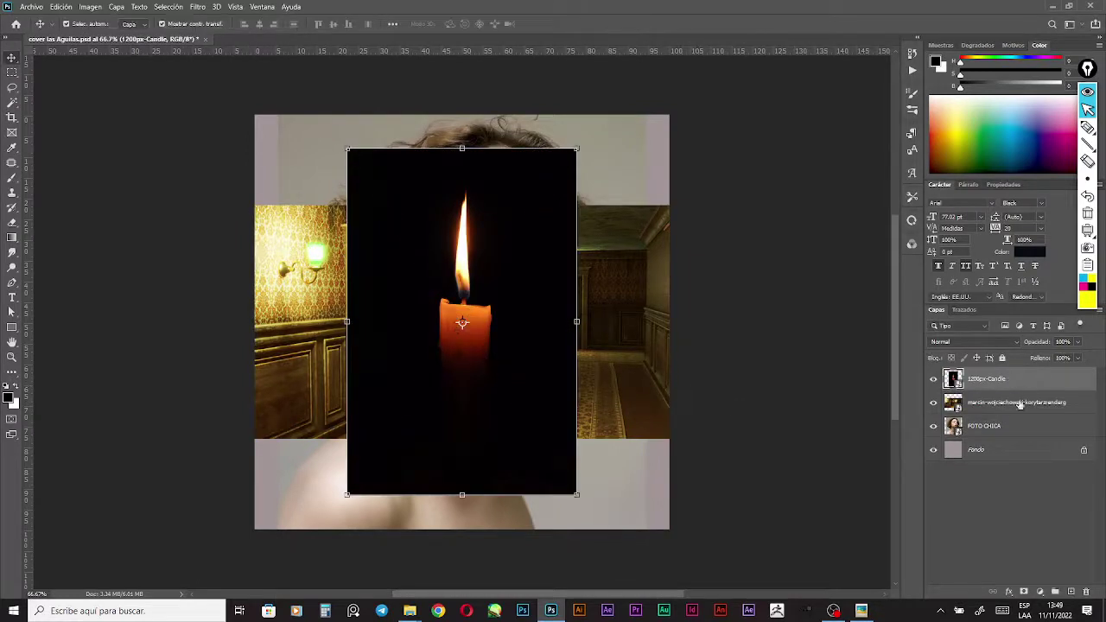
Put the corridor layer directly beneath FOTO CHICA and shift the candle image slightly right and down on the canvas
left_click_drag(1016, 411, 1018, 432)
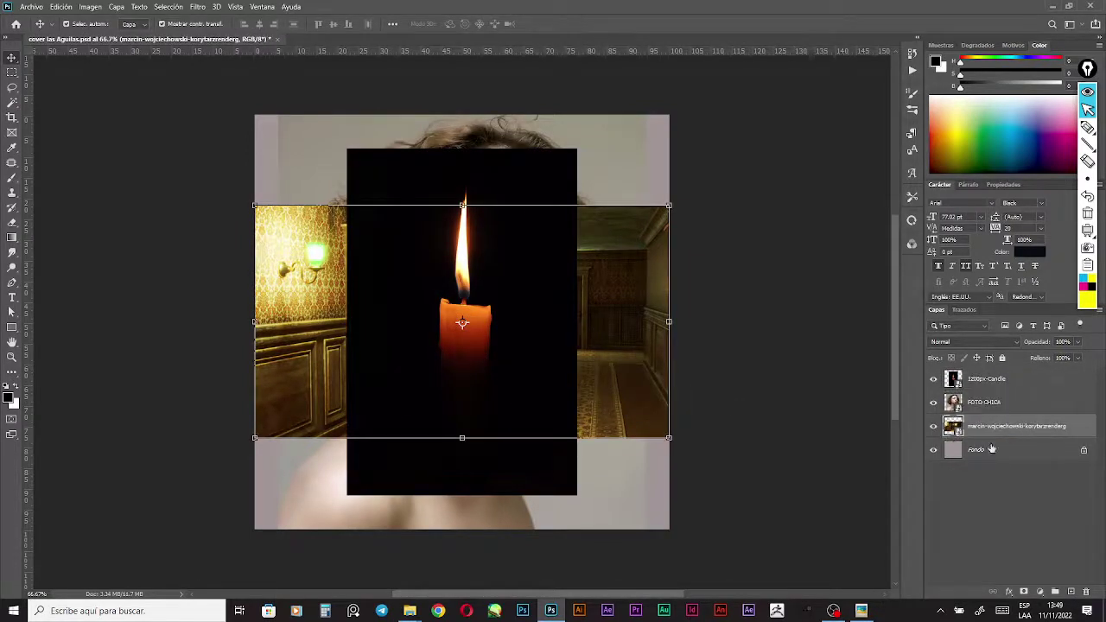
left_click(524, 297)
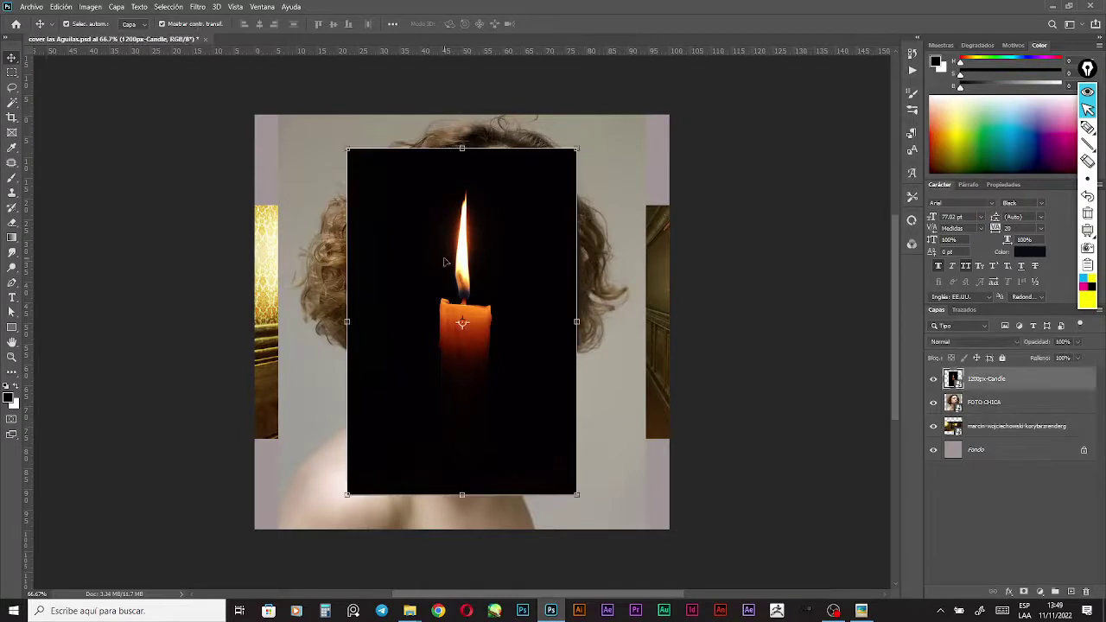
left_click_drag(444, 259, 491, 273)
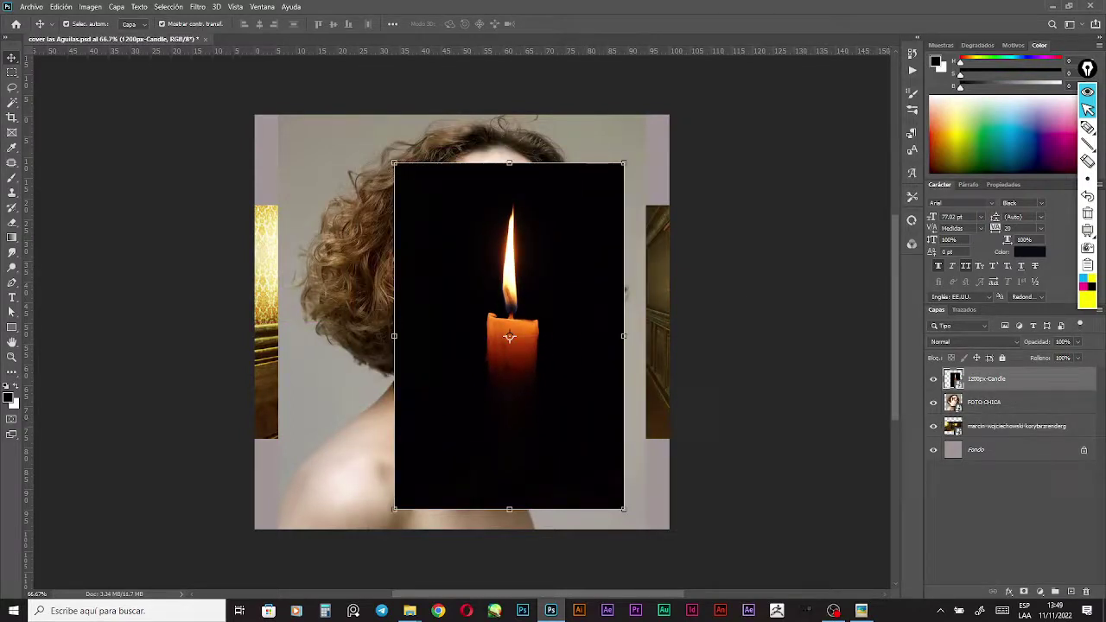
Hide the corridor and candle layers, and shift the FOTO CHICA portrait slightly down on the canvas
left_click(934, 426)
left_click(933, 378)
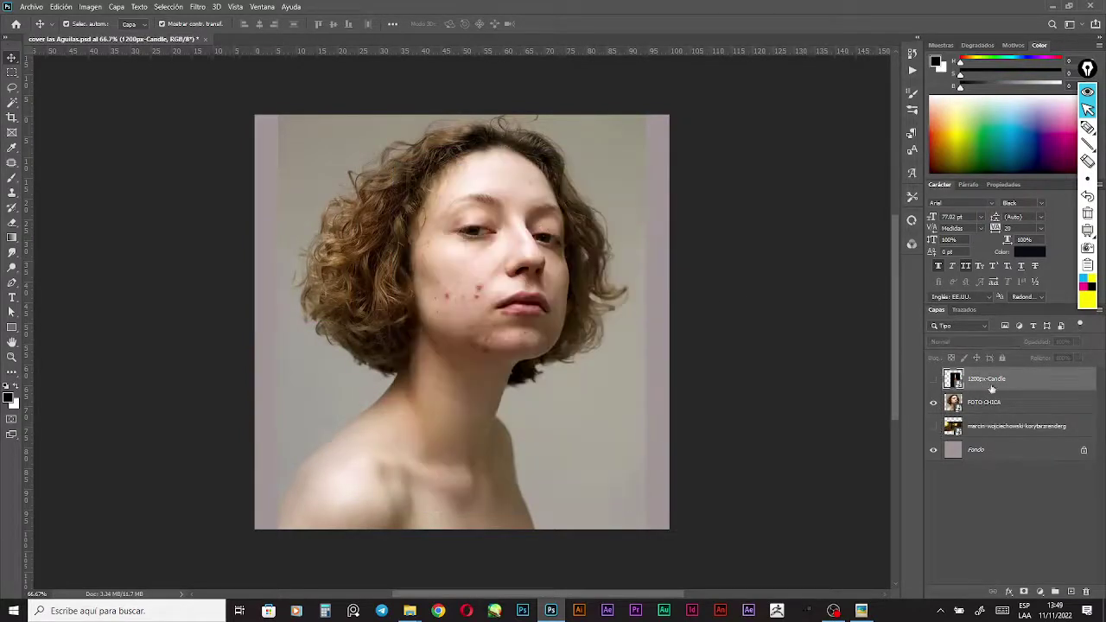
left_click(1015, 402)
mouse_move(494, 283)
left_mouse_down()
mouse_move(481, 293)
mouse_move(494, 299)
left_mouse_up()
left_click(713, 292)
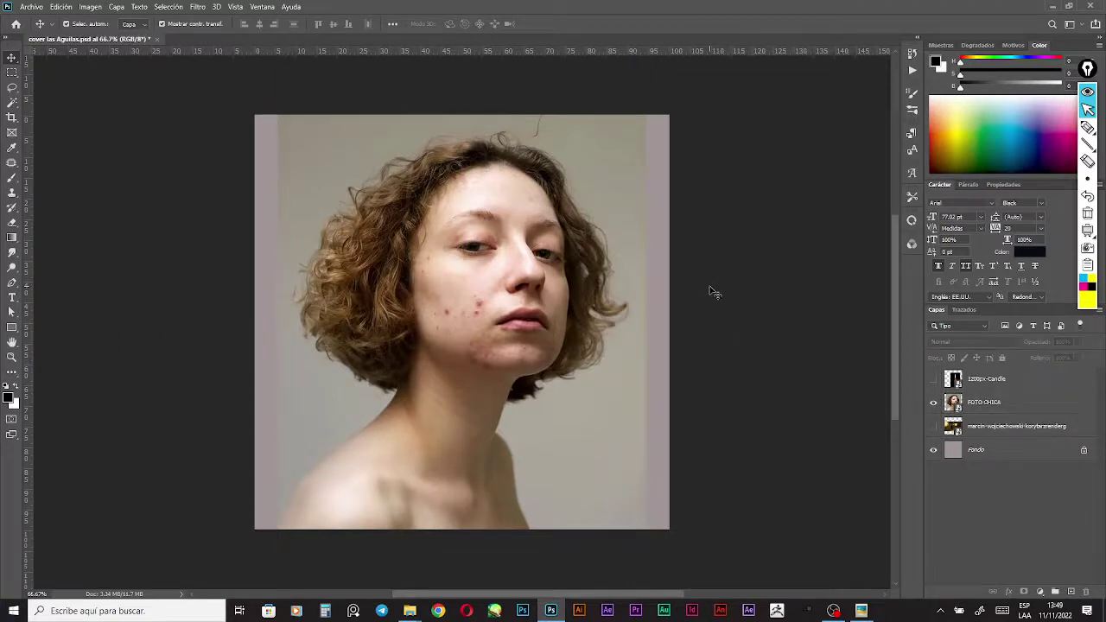
Select the woman in the FOTO CHICA layer with the automatic Subject selection
left_click(980, 408)
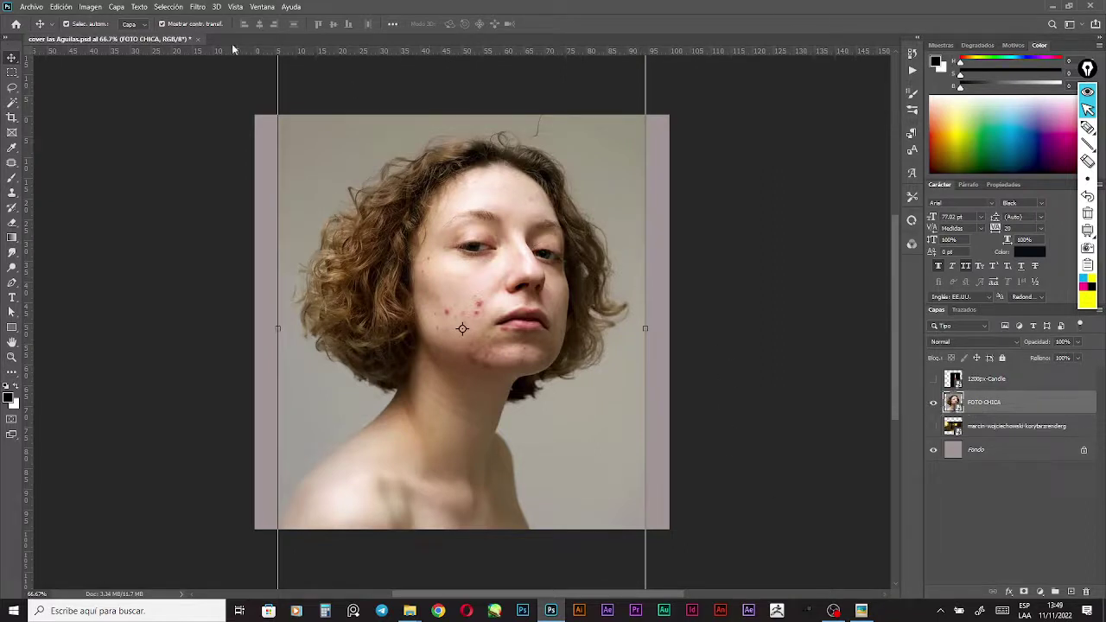
left_click(159, 8)
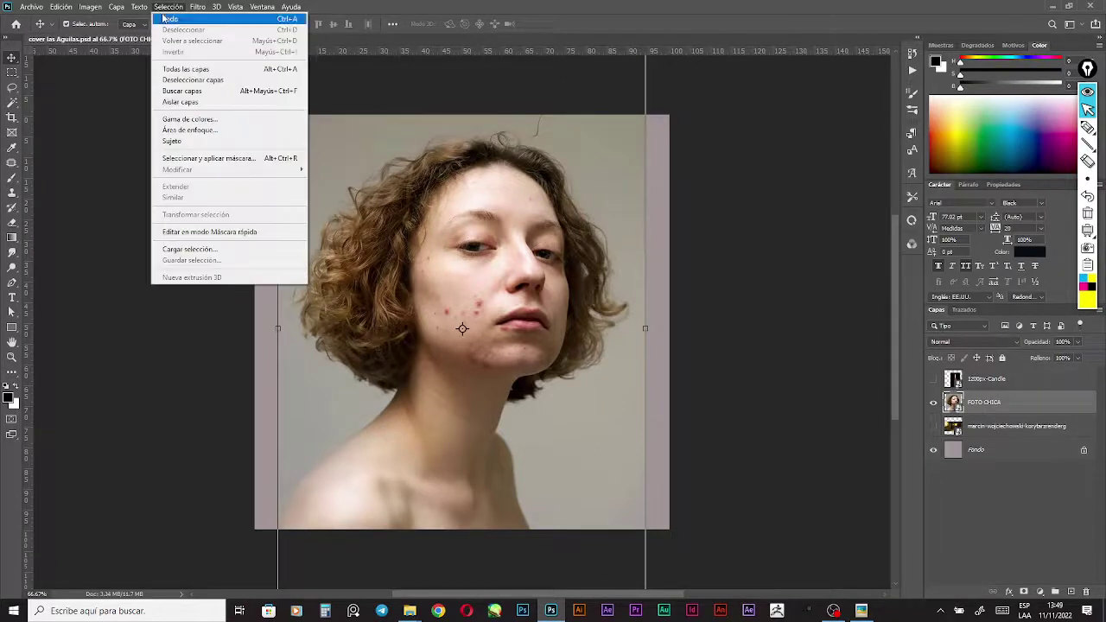
left_click(207, 142)
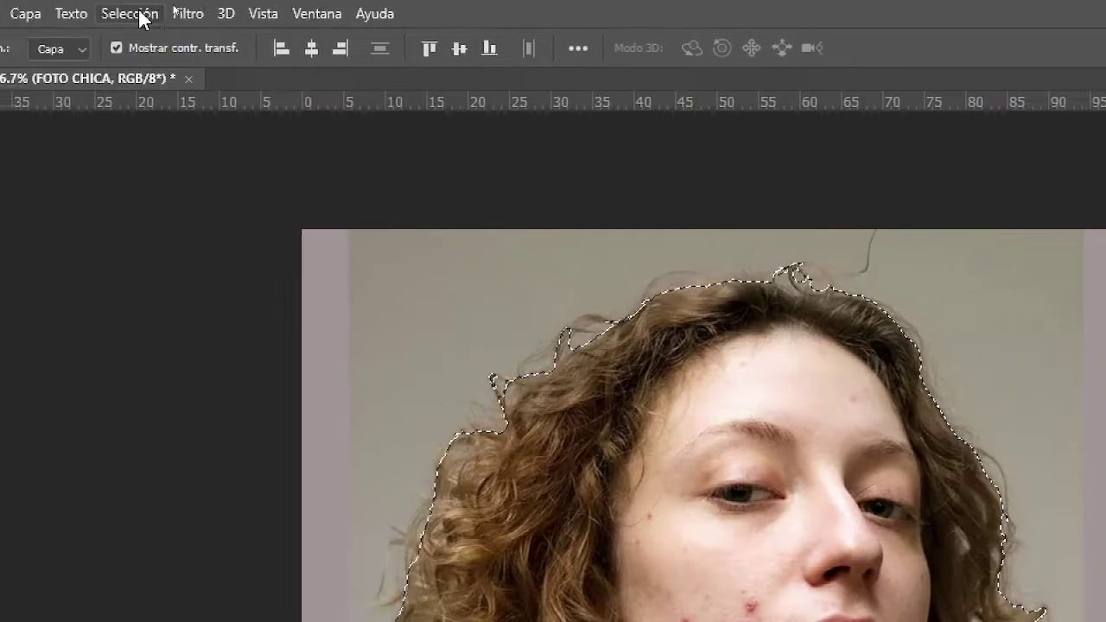
Open the woman's selection in Select and Mask and move the annotation toolbar off the properties
left_click(138, 15)
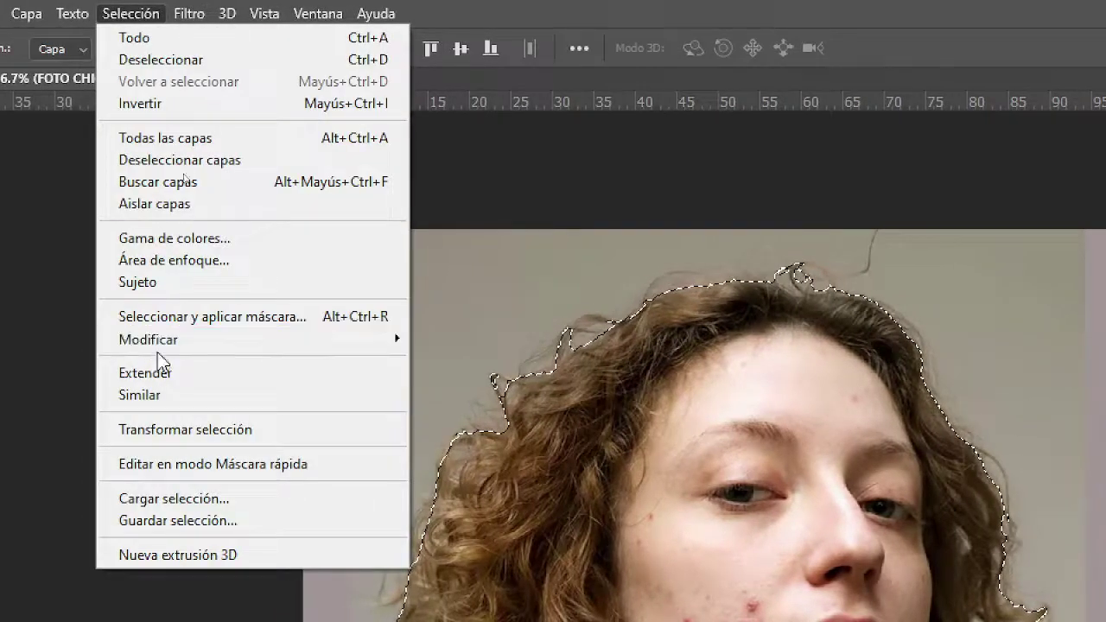
mouse_move(187, 338)
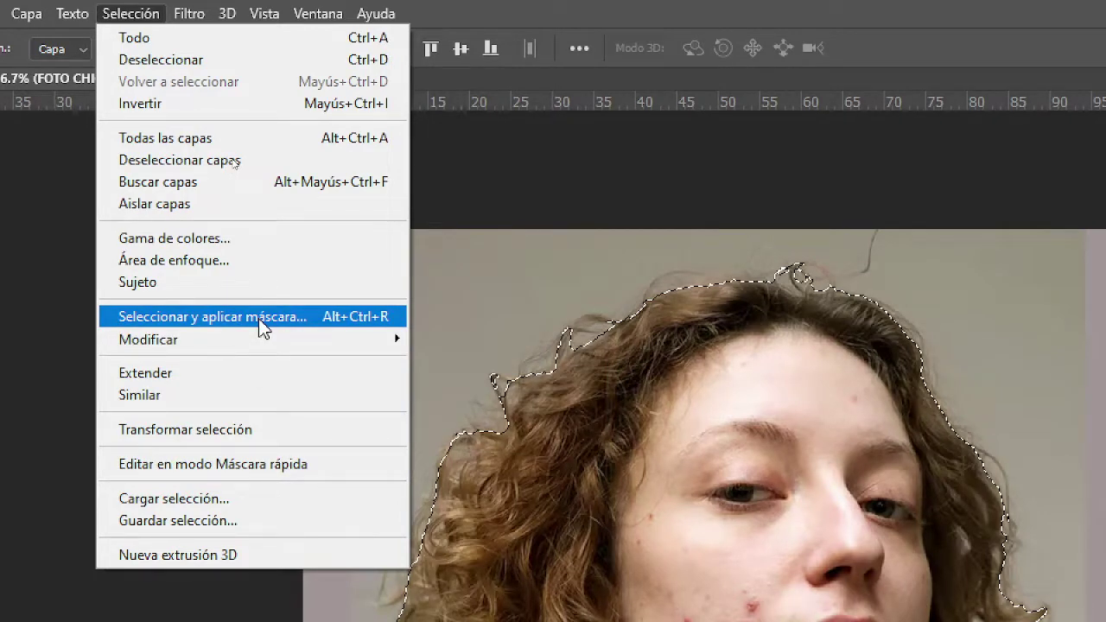
left_click(261, 320)
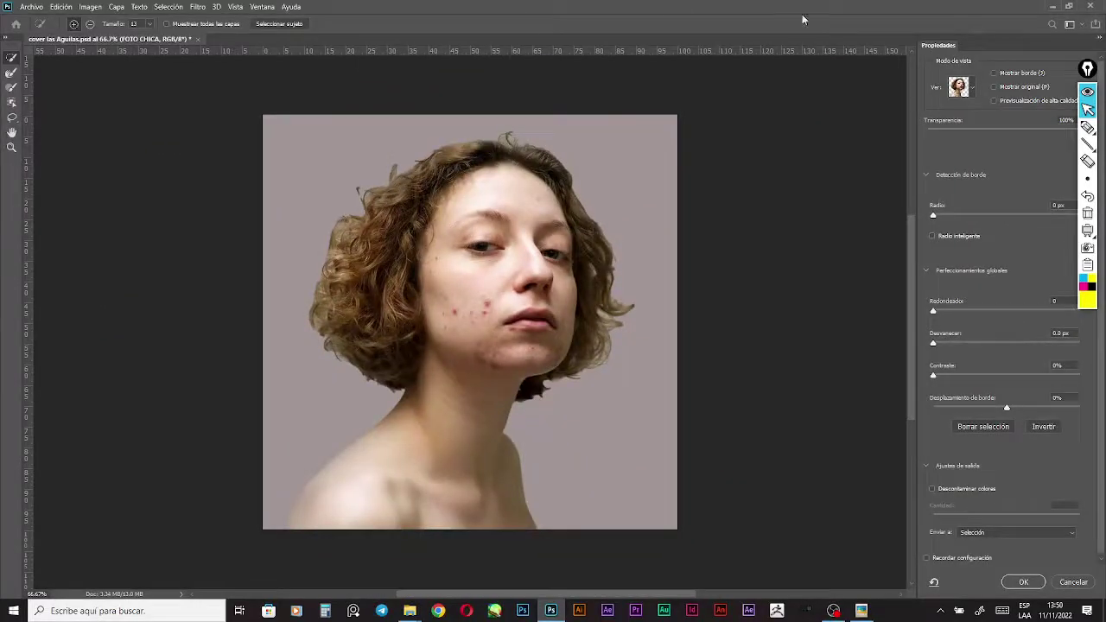
left_click_drag(1086, 72, 879, 84)
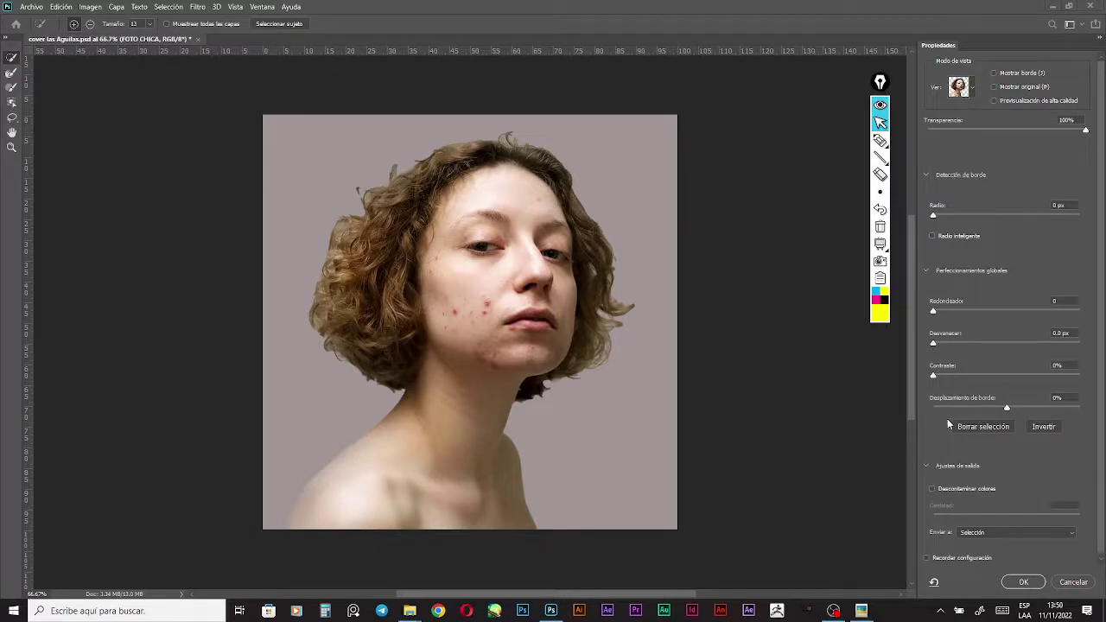
scroll(970, 457, "down", 1)
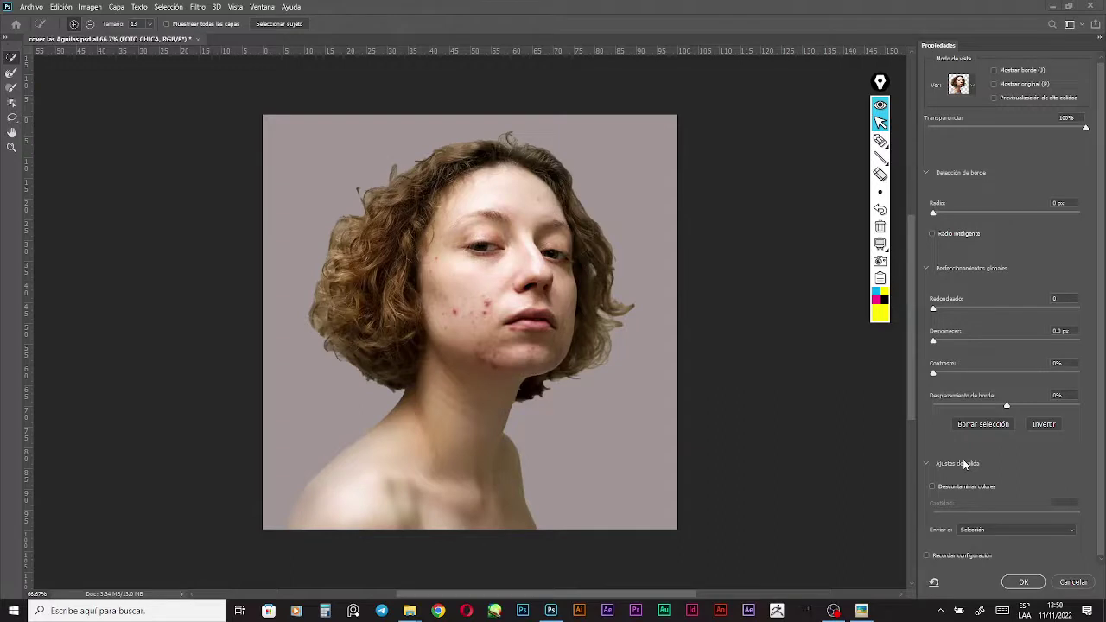
Mark the Desvanecer, Desplazamiento de borde, Redondeado and Descontaminar colores settings with yellow annotation outlines
left_click(879, 140)
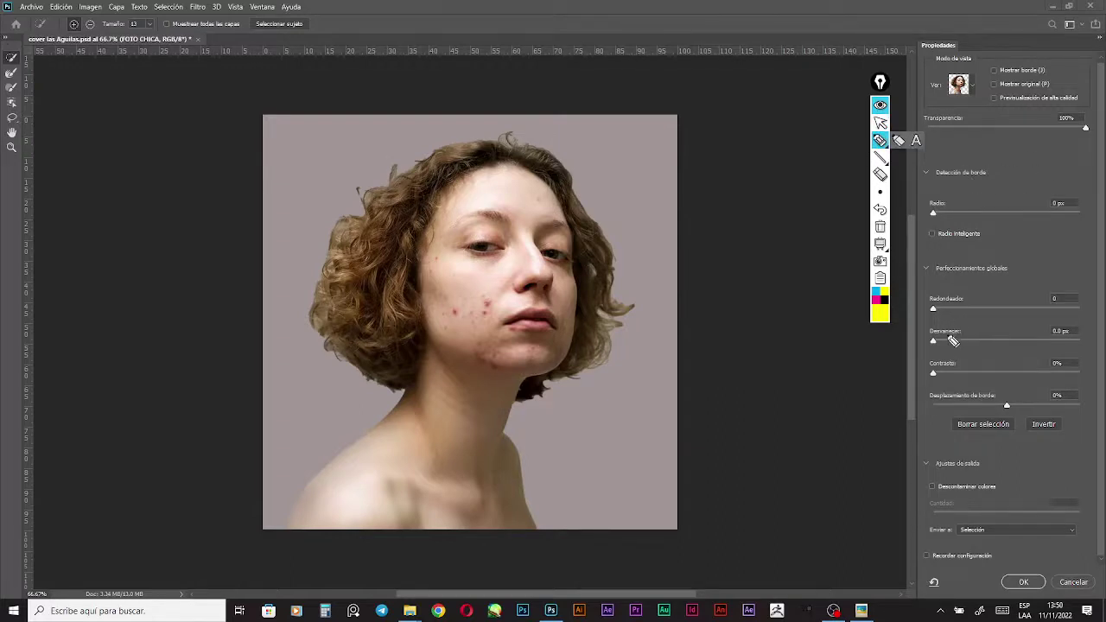
mouse_move(967, 324)
left_mouse_down()
mouse_move(911, 346)
mouse_move(926, 370)
mouse_move(1029, 358)
left_mouse_up()
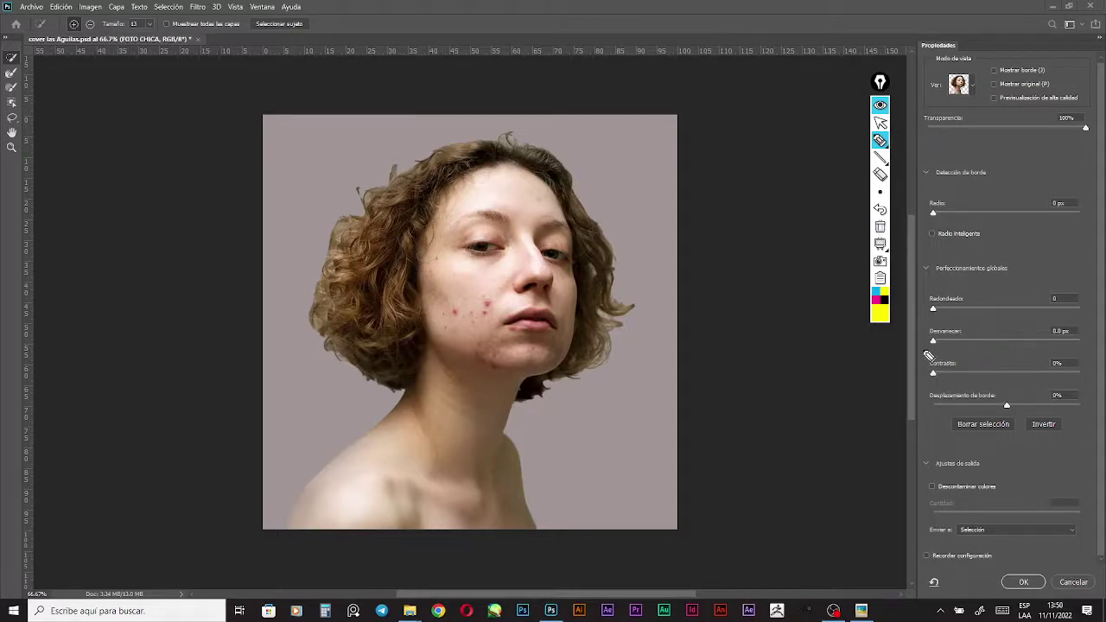
left_click_drag(924, 353, 1092, 346)
mouse_move(923, 323)
left_mouse_down()
mouse_move(1094, 324)
mouse_move(997, 337)
mouse_move(923, 319)
mouse_move(921, 347)
left_mouse_up()
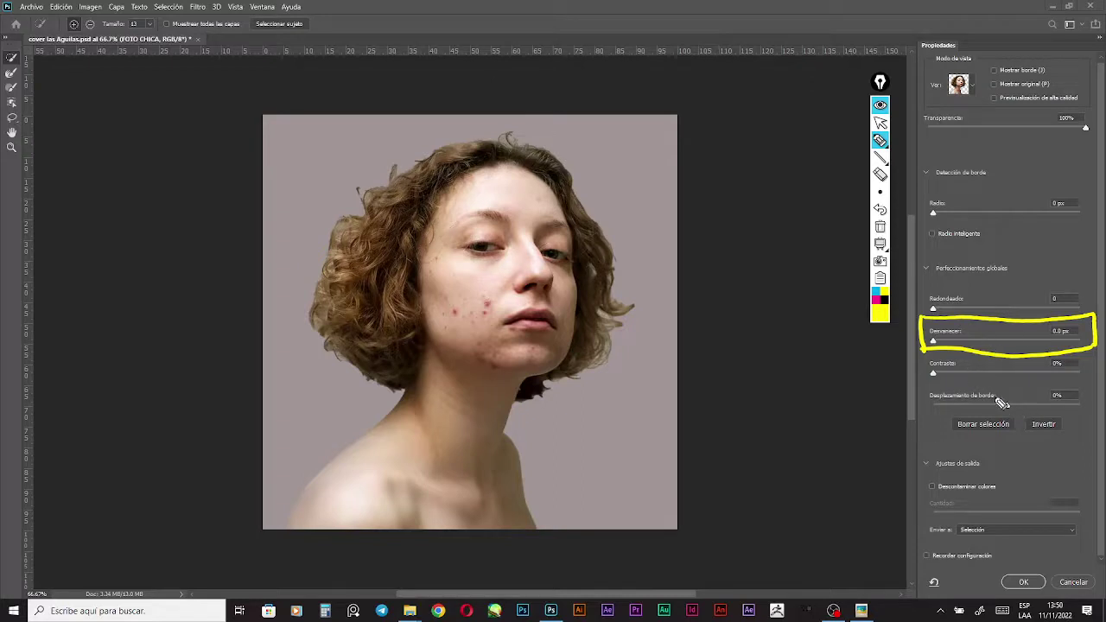
mouse_move(1002, 388)
left_mouse_down()
mouse_move(970, 389)
mouse_move(924, 400)
mouse_move(926, 418)
mouse_move(1039, 422)
mouse_move(1031, 400)
mouse_move(998, 383)
left_mouse_up()
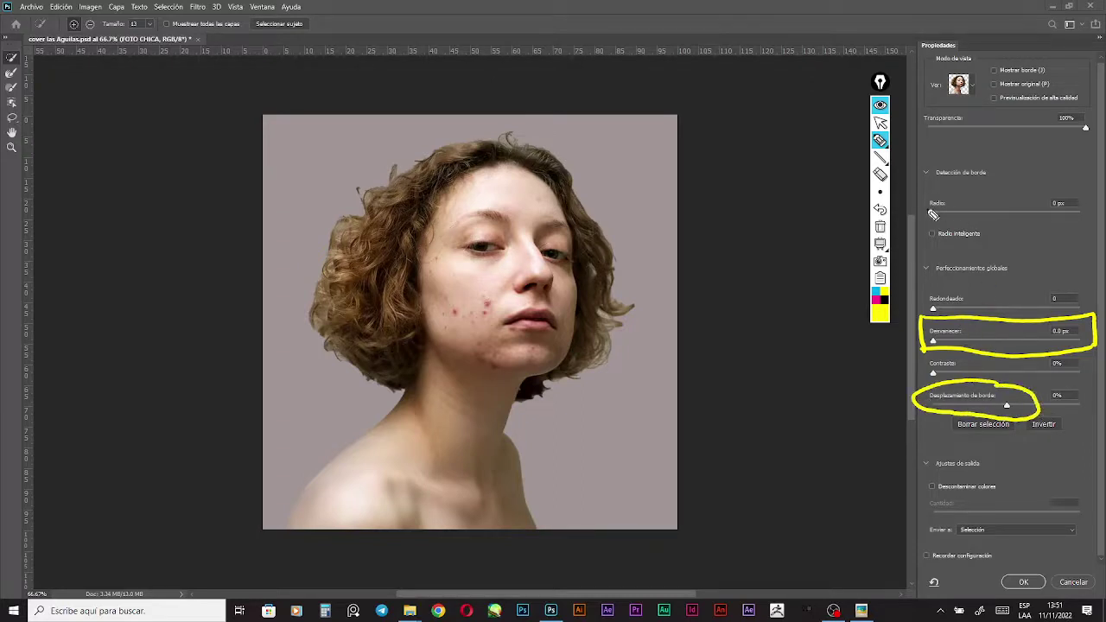
mouse_move(974, 294)
left_mouse_down()
mouse_move(928, 300)
mouse_move(923, 314)
mouse_move(951, 306)
left_mouse_up()
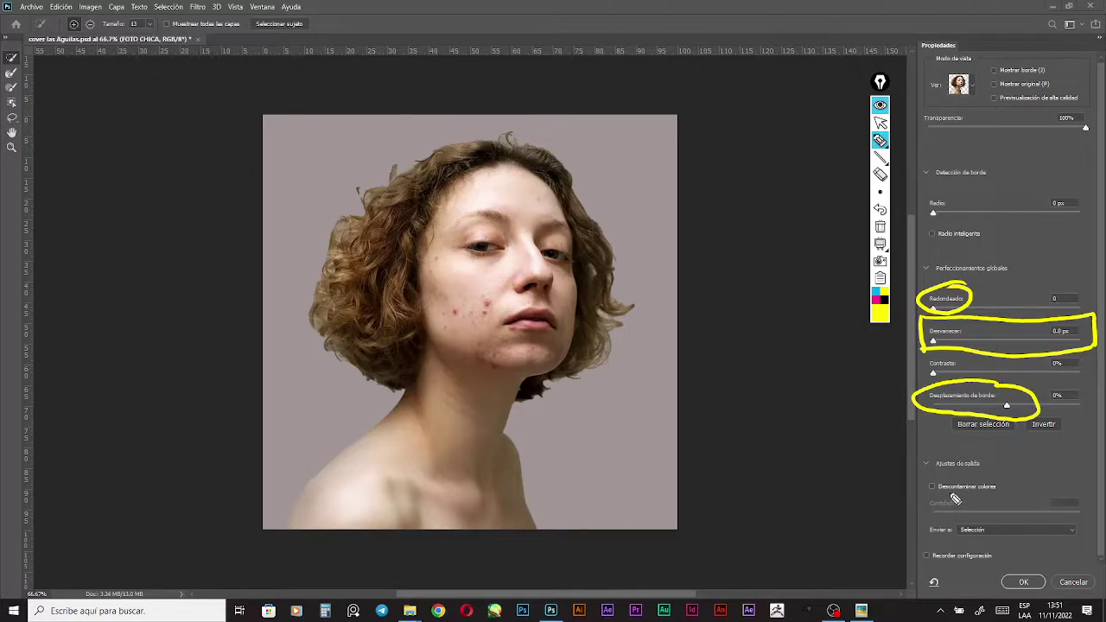
mouse_move(1001, 474)
left_mouse_down()
mouse_move(926, 473)
mouse_move(911, 495)
mouse_move(987, 513)
mouse_move(1014, 499)
mouse_move(981, 475)
left_mouse_up()
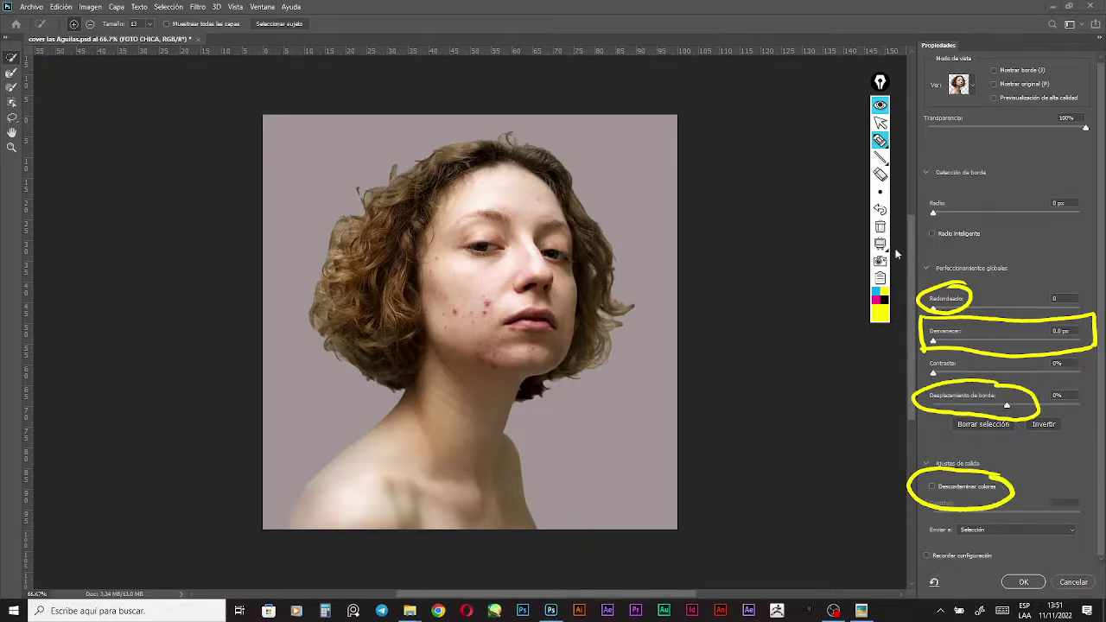
Clear the yellow annotations and enable Descontaminar colores for the woman's cutout
left_click(880, 226)
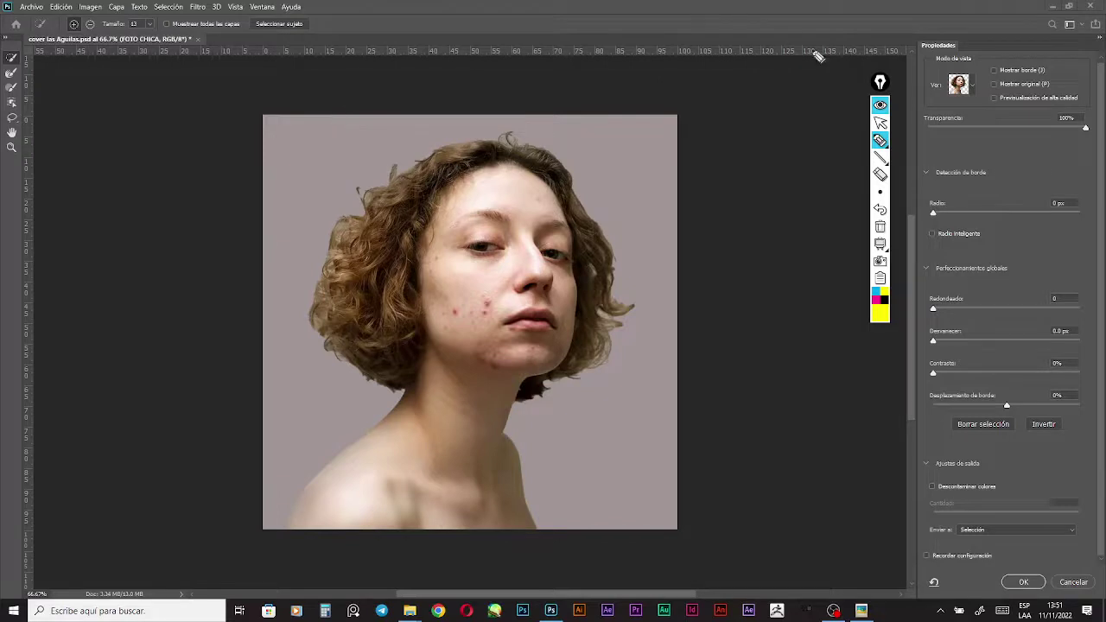
left_click(879, 123)
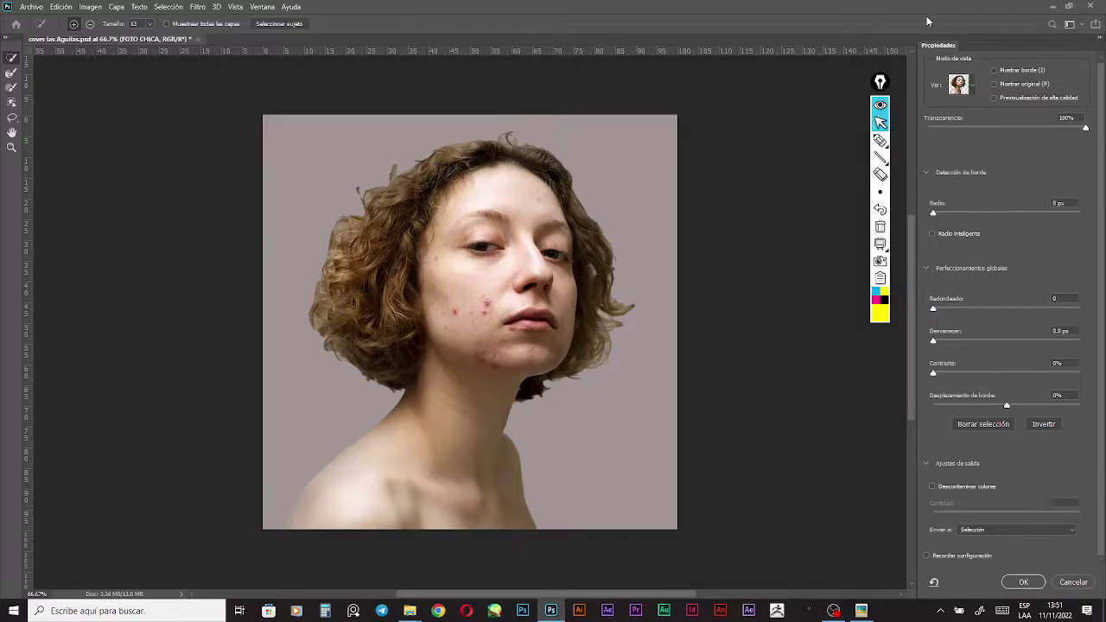
left_click(932, 486)
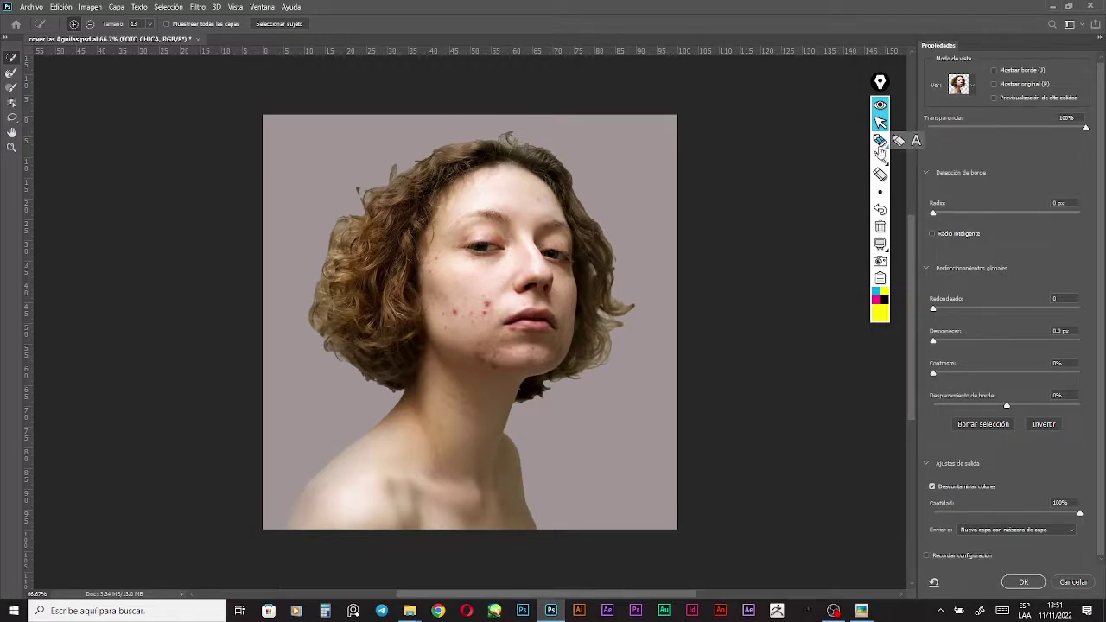
Trace the outer edge of the woman's curly hair with yellow annotation strokes, and clear the marks
left_click(879, 140)
mouse_move(354, 218)
left_mouse_down()
mouse_move(327, 239)
mouse_move(313, 299)
mouse_move(356, 372)
mouse_move(392, 390)
left_mouse_up()
mouse_move(608, 358)
left_mouse_down()
mouse_move(596, 252)
mouse_move(510, 144)
mouse_move(406, 169)
mouse_move(337, 220)
mouse_move(449, 206)
left_mouse_up()
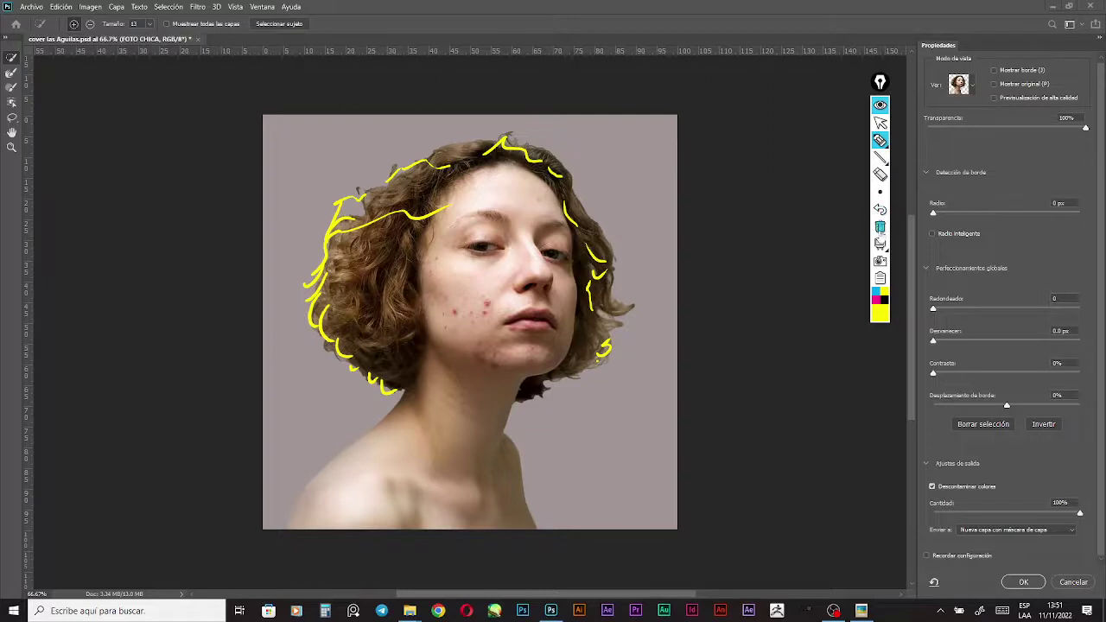
left_click(881, 227)
Circle the Cantidad setting in yellow, annotate it with 100%, and clear the marks
mouse_move(885, 198)
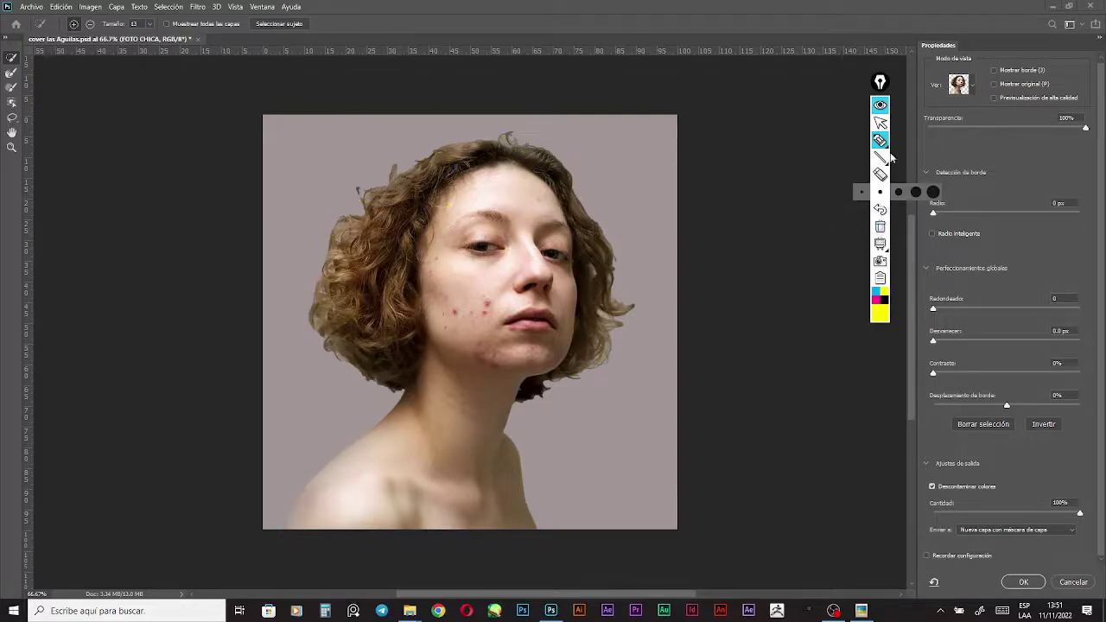
left_click_drag(1063, 529, 1032, 497)
mouse_move(1038, 450)
left_mouse_down()
mouse_move(1041, 463)
mouse_move(1062, 451)
left_mouse_up()
left_click_drag(1070, 450, 1071, 469)
left_click_drag(1079, 468, 1079, 471)
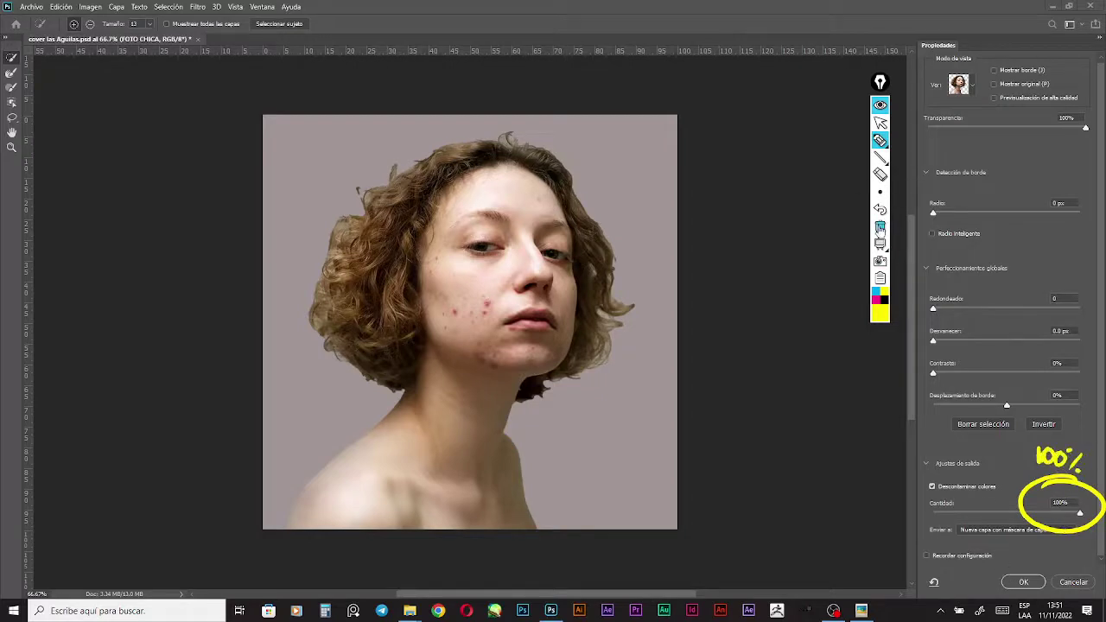
left_click(874, 226)
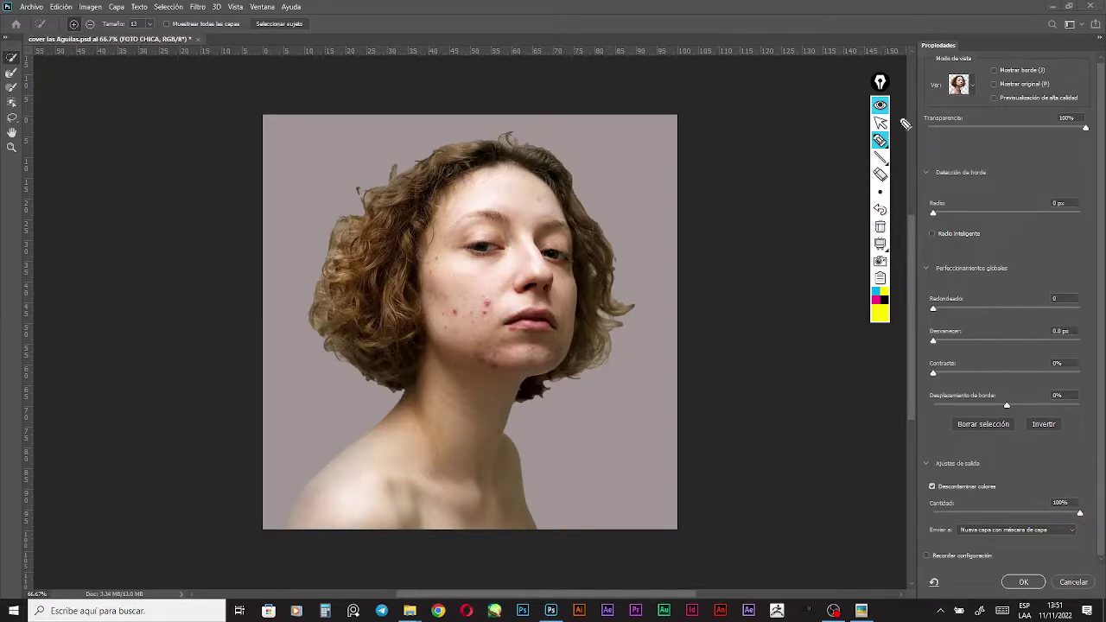
left_click(879, 123)
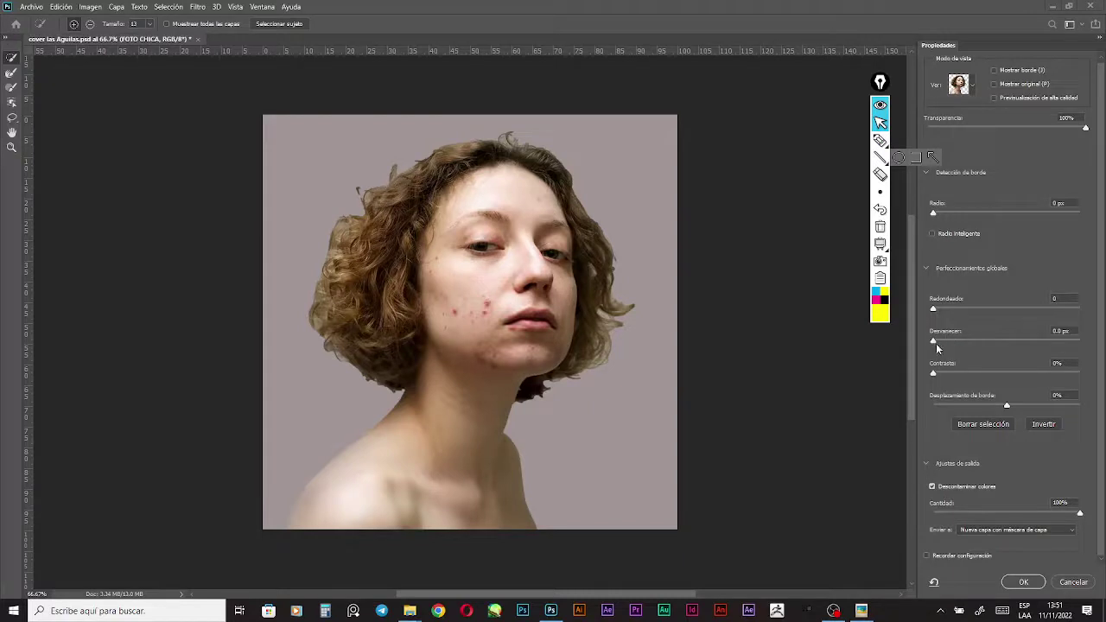
Try stronger Desvanecer values on the selection edge, including 4 px, and settle on 2 px
left_click_drag(933, 345, 1001, 344)
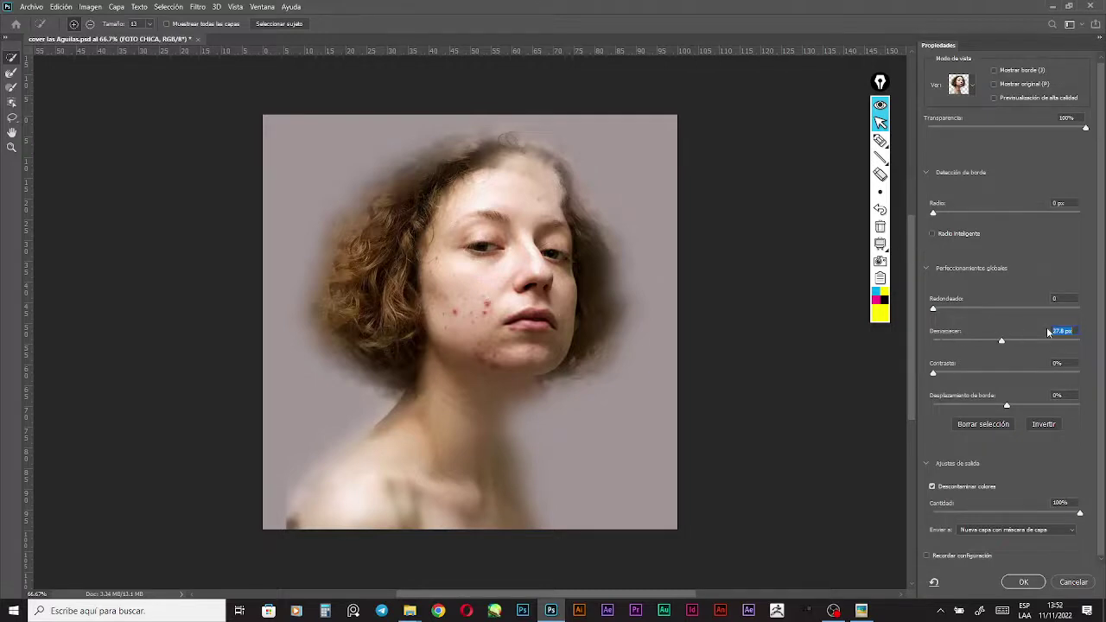
type("4")
key("Return")
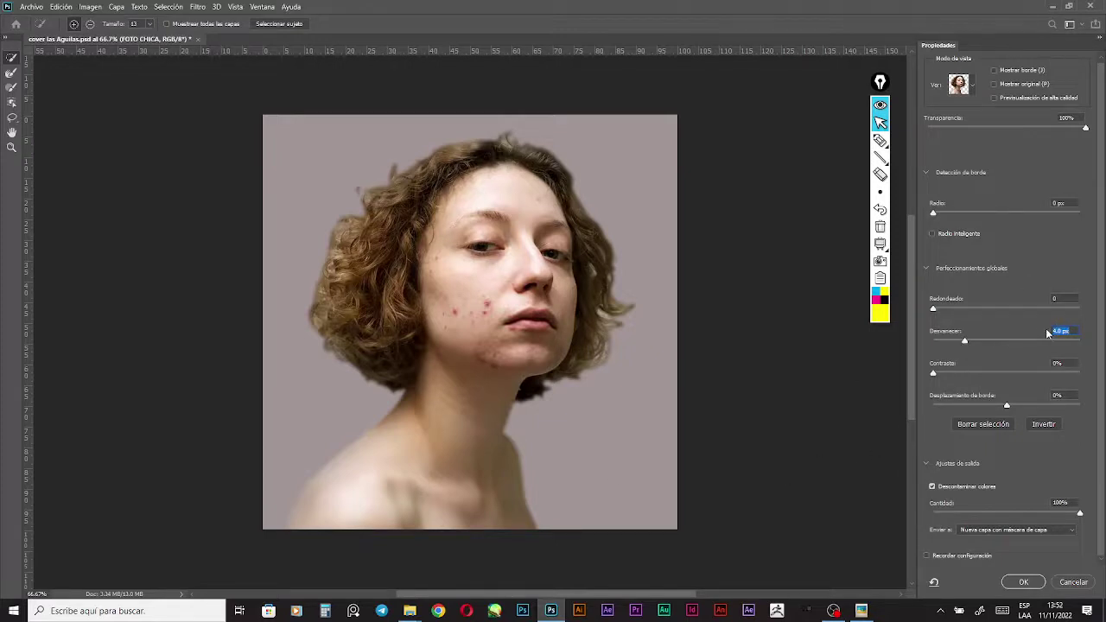
type("2")
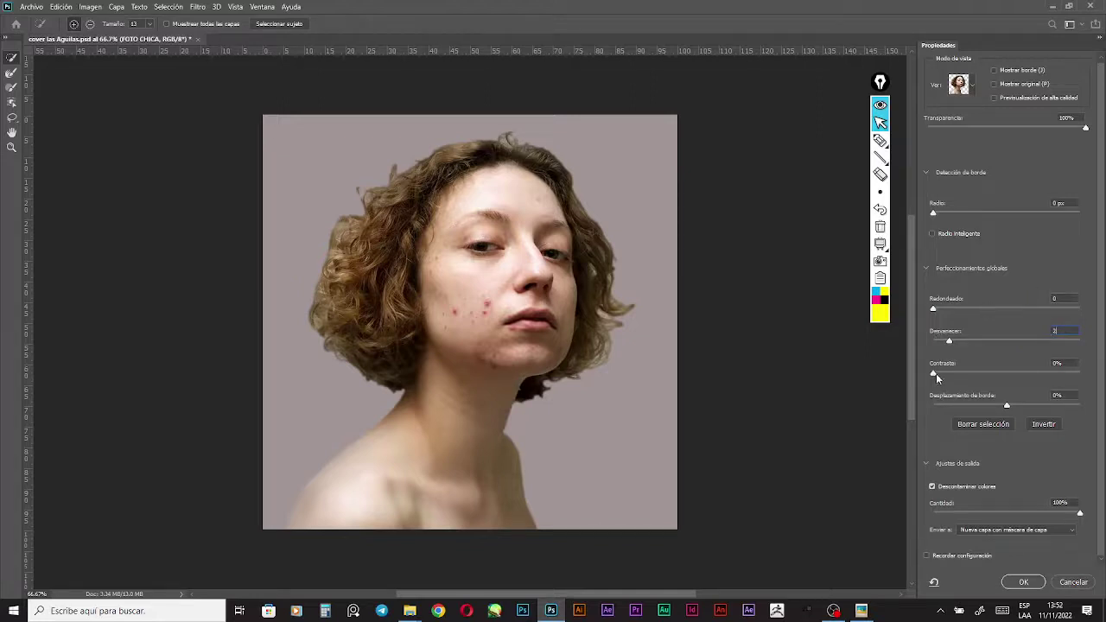
Set the Redondeado of the woman's selection edge to 13
mouse_move(933, 311)
left_mouse_down()
mouse_move(957, 309)
mouse_move(932, 307)
mouse_move(943, 312)
left_mouse_up()
left_click(949, 309)
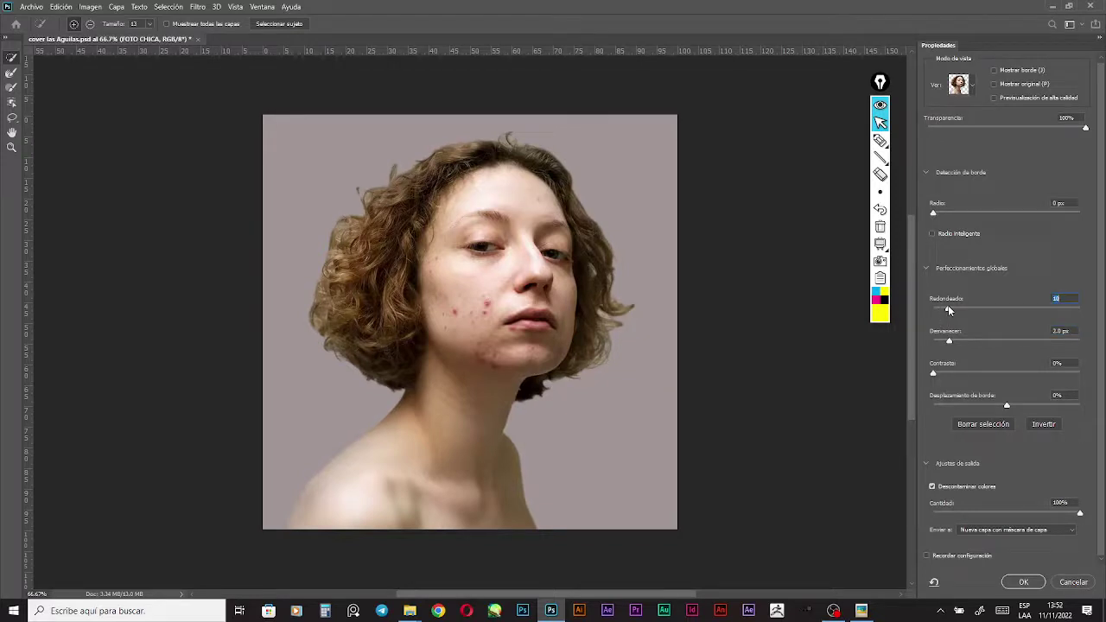
left_click_drag(951, 310, 953, 310)
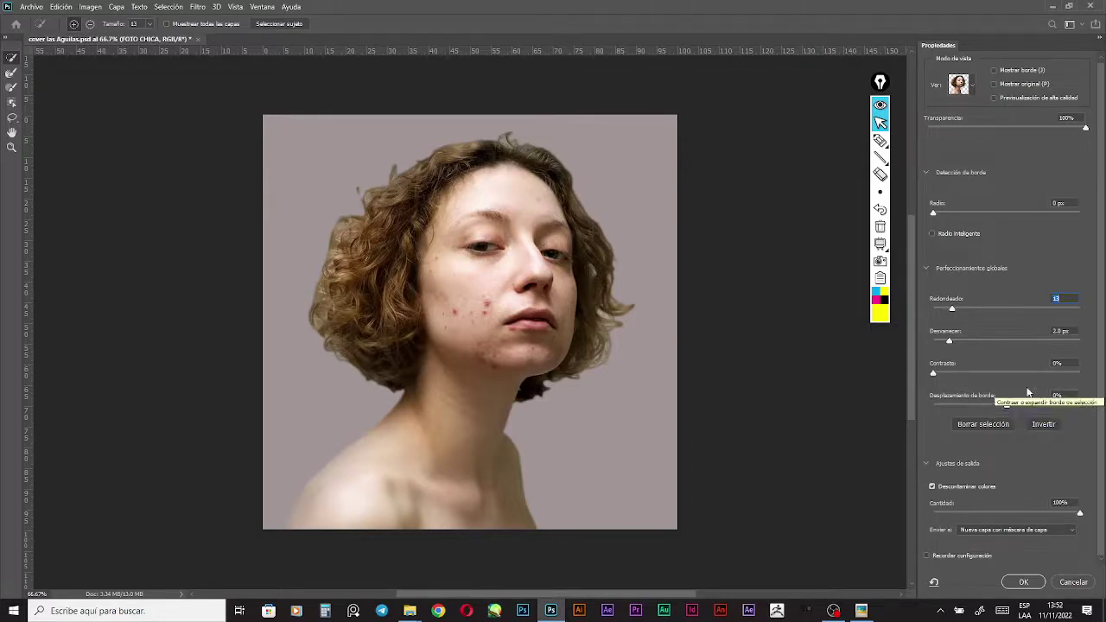
Compare negative and positive Desplazamiento de borde values, keep a positive shift, and output the cutout to a new layer with layer mask
left_click_drag(1006, 404, 1017, 407)
left_click_drag(1013, 408, 989, 408)
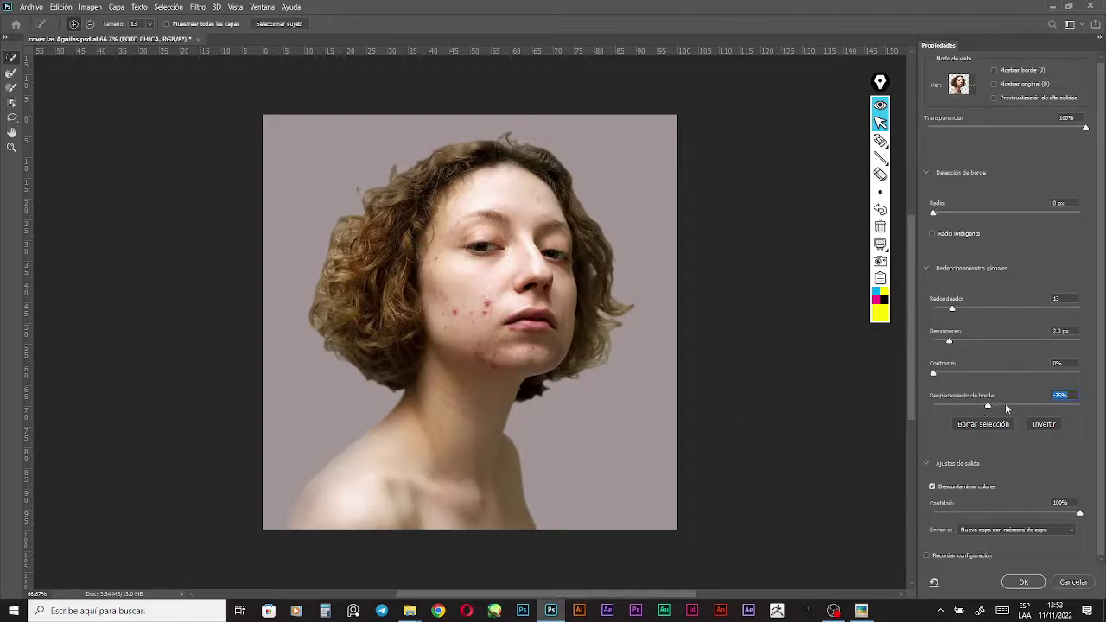
left_click(1024, 407)
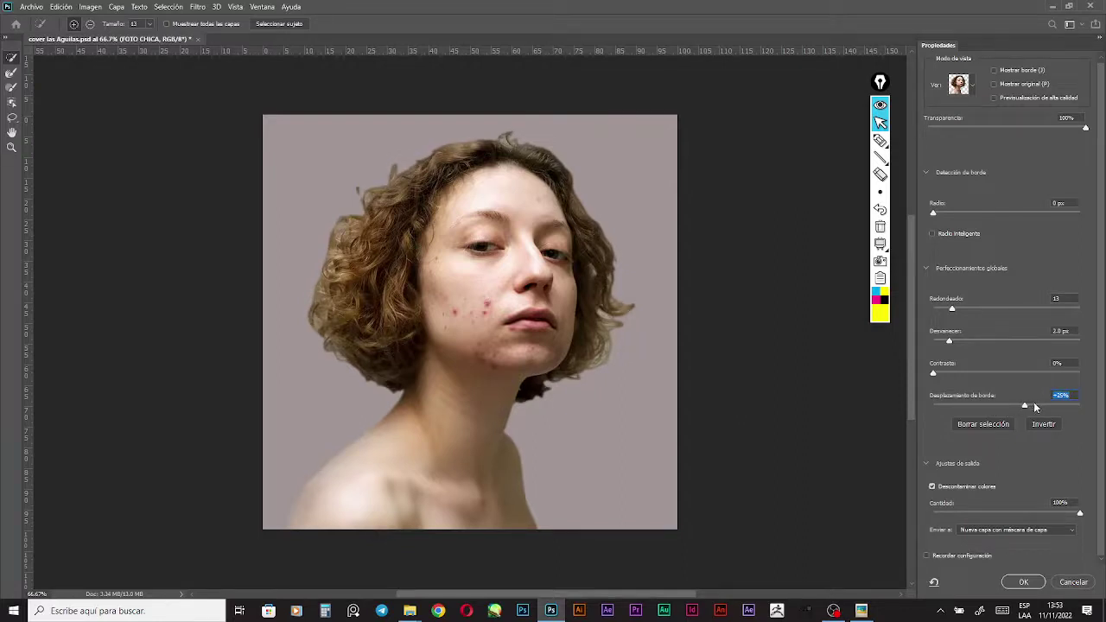
left_click_drag(1037, 402, 1040, 403)
left_click(1022, 582)
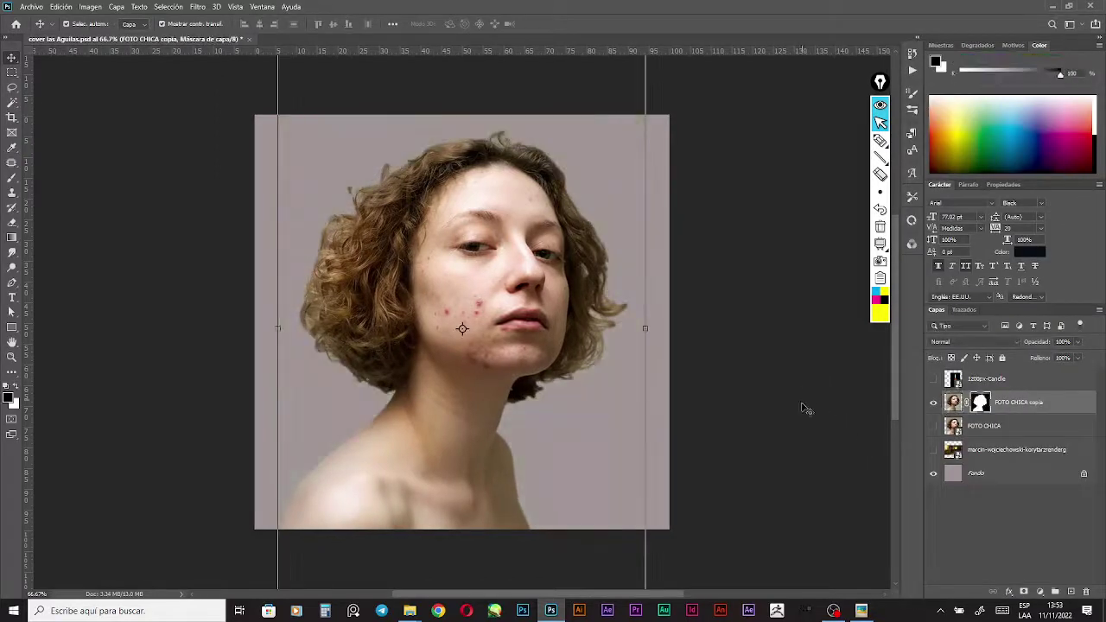
Try darkening the Fondo layer behind the cutout with Tono/saturación, testing Luminosidad at -98 and -20
left_click(718, 355)
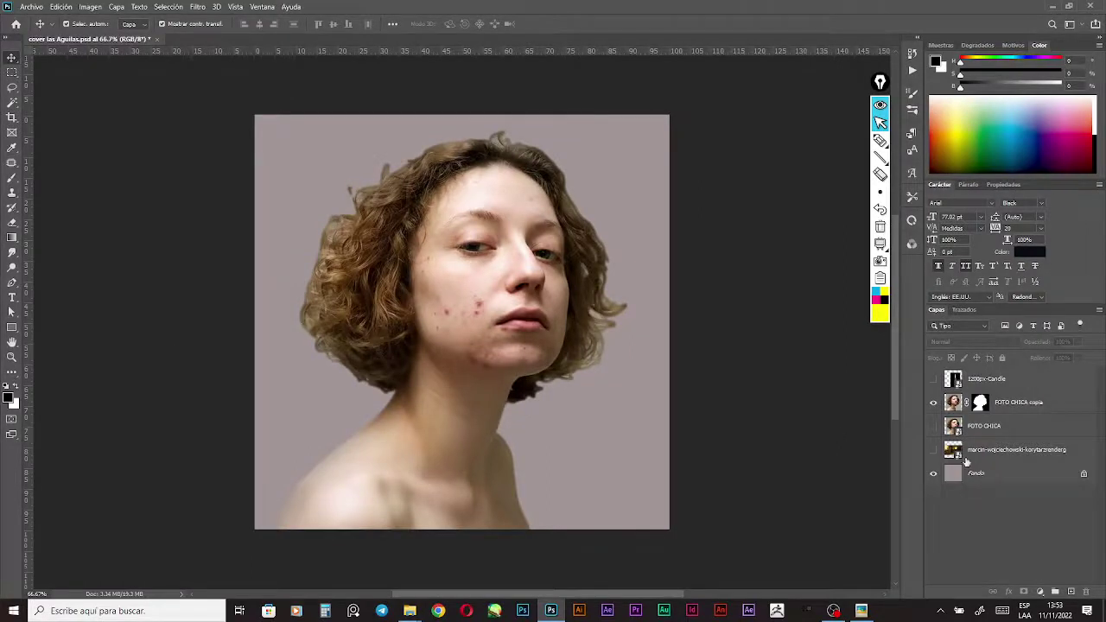
left_click(932, 402)
left_click(959, 476)
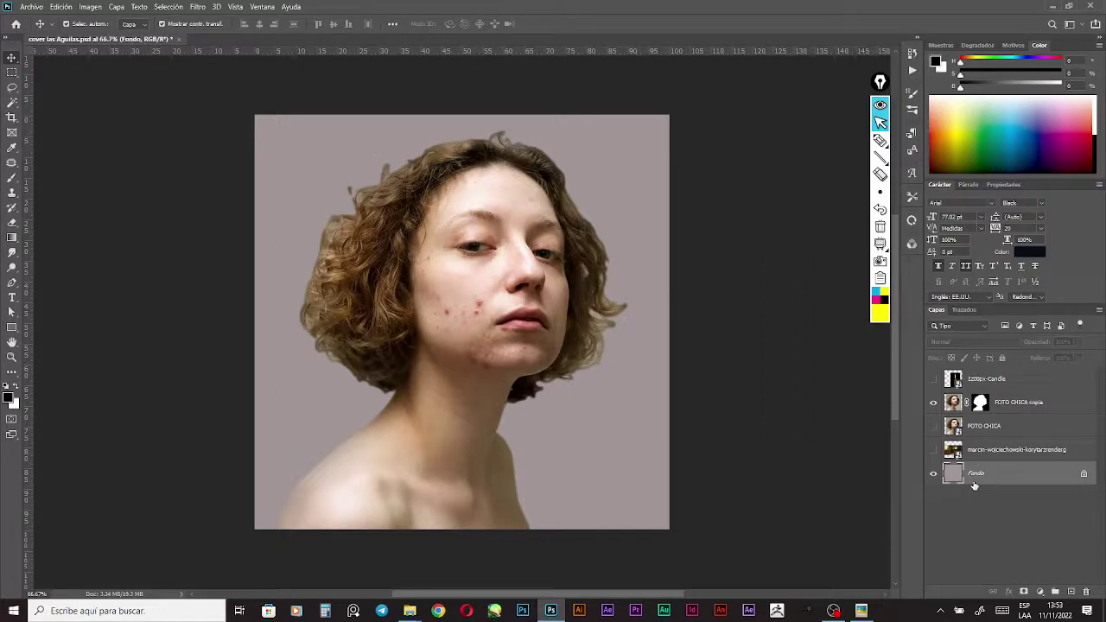
key("ctrl+u")
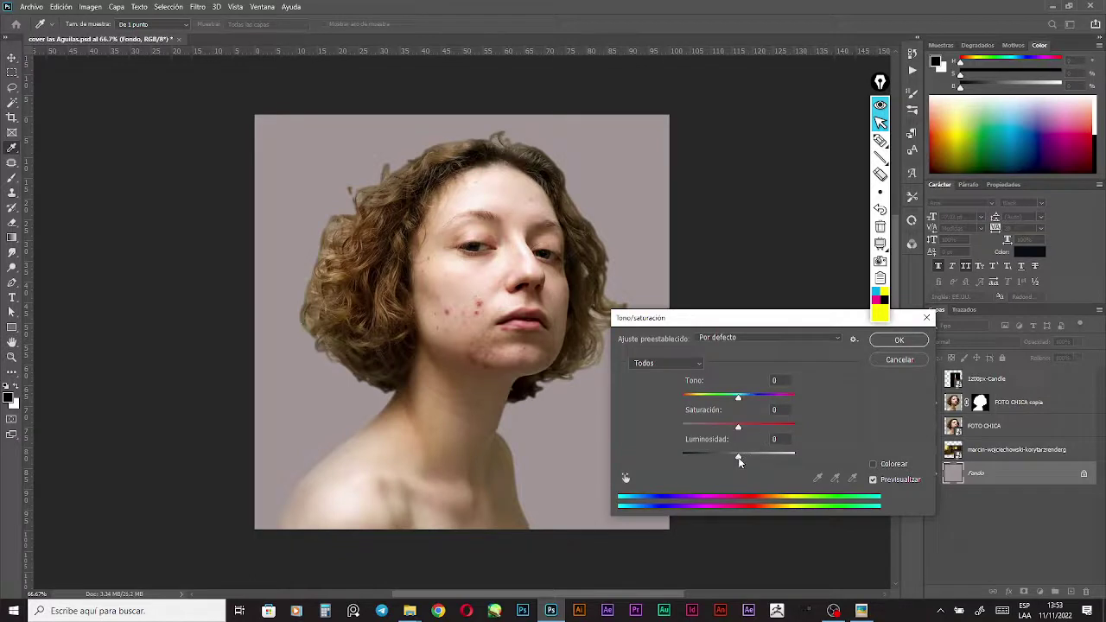
left_click_drag(738, 459, 682, 460)
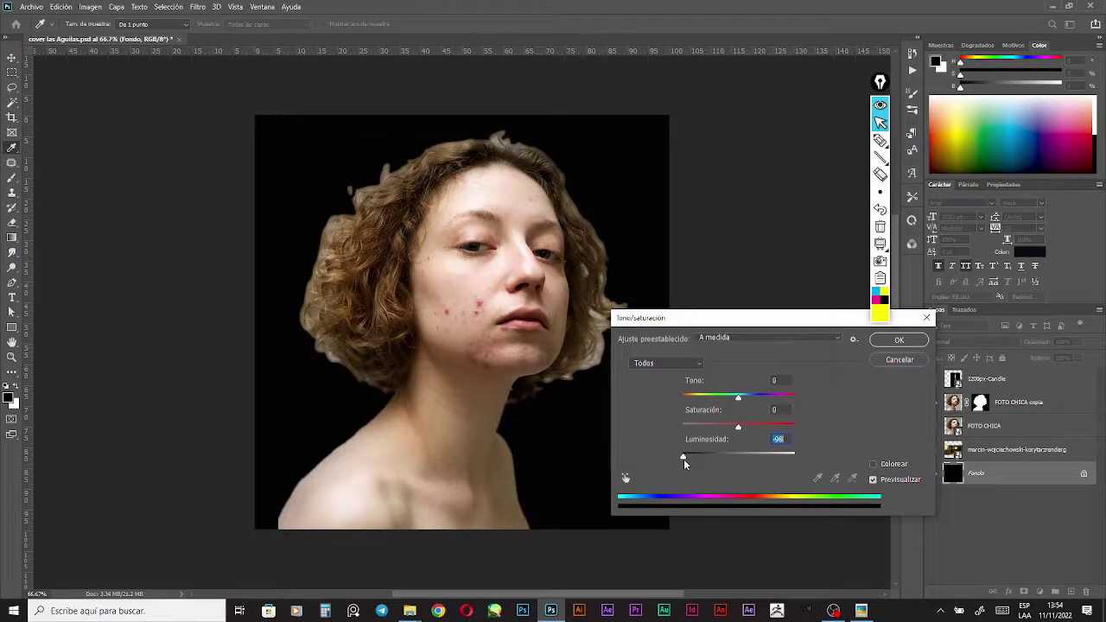
left_click_drag(684, 460, 727, 458)
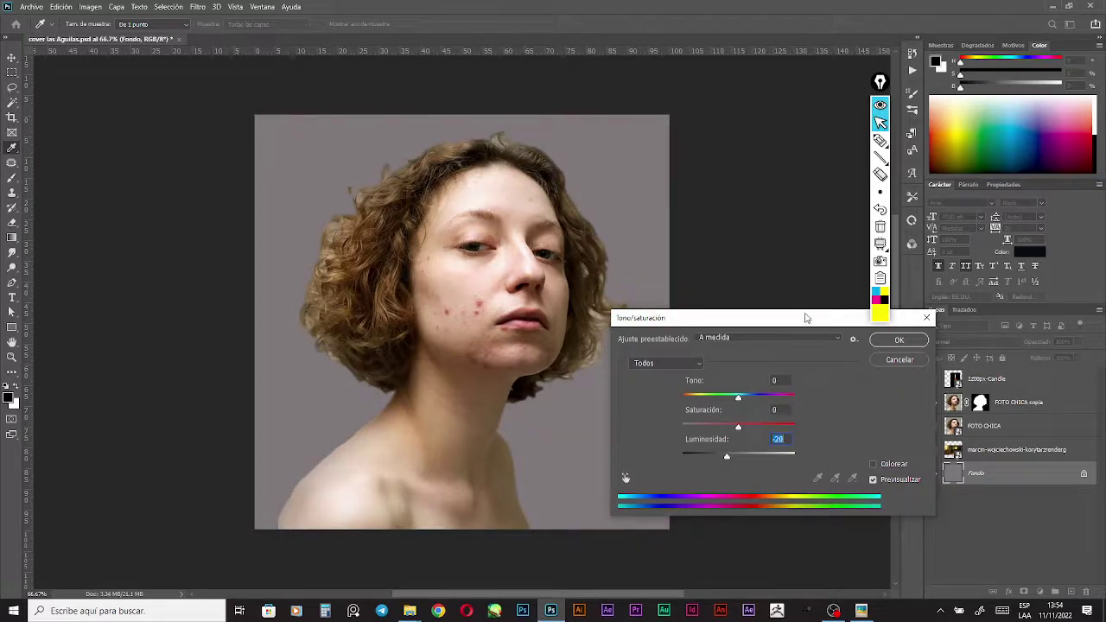
left_click_drag(807, 318, 671, 309)
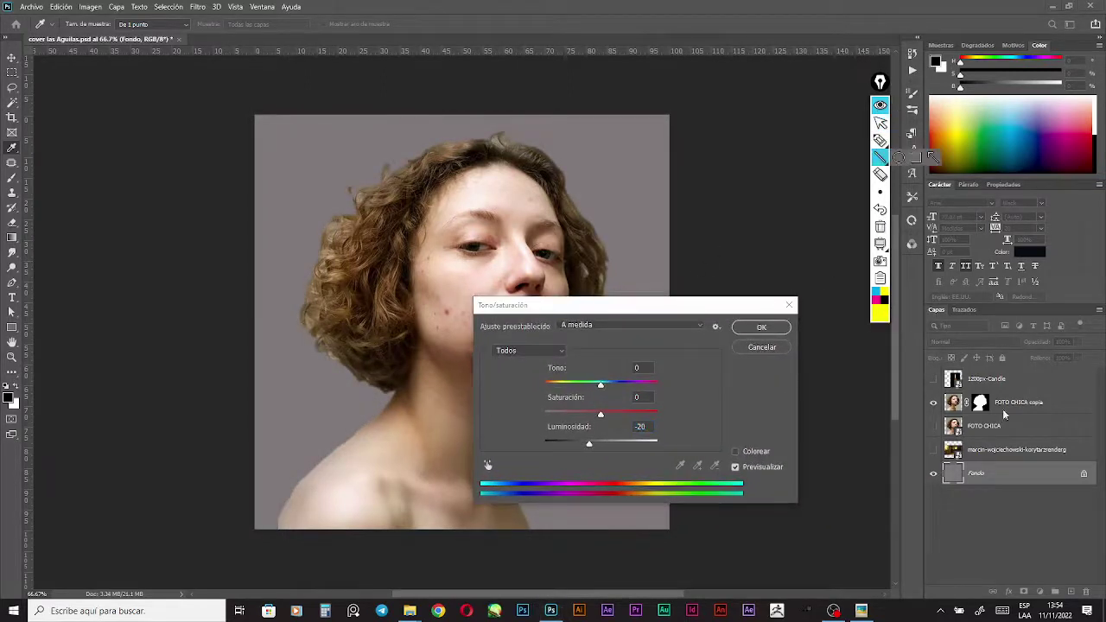
Circle the FOTO CHICA copia layer mask and point yellow arrows at it, clear the marks, and cancel the Tono/saturación adjustment
left_click(880, 139)
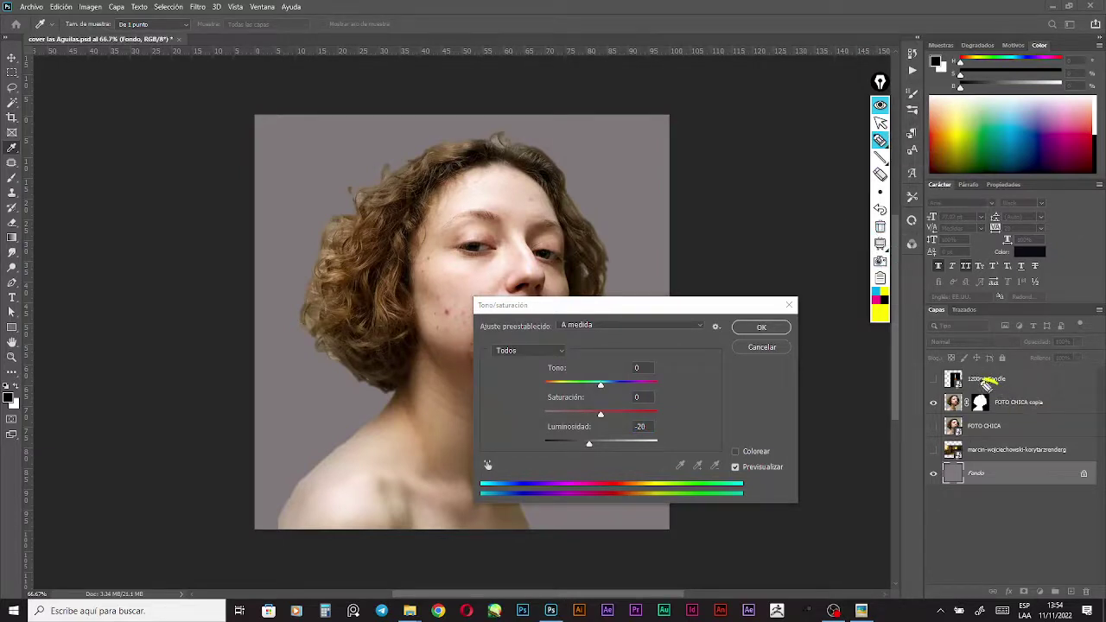
mouse_move(991, 386)
left_mouse_down()
mouse_move(995, 394)
mouse_move(940, 208)
mouse_move(901, 168)
mouse_move(995, 394)
left_mouse_up()
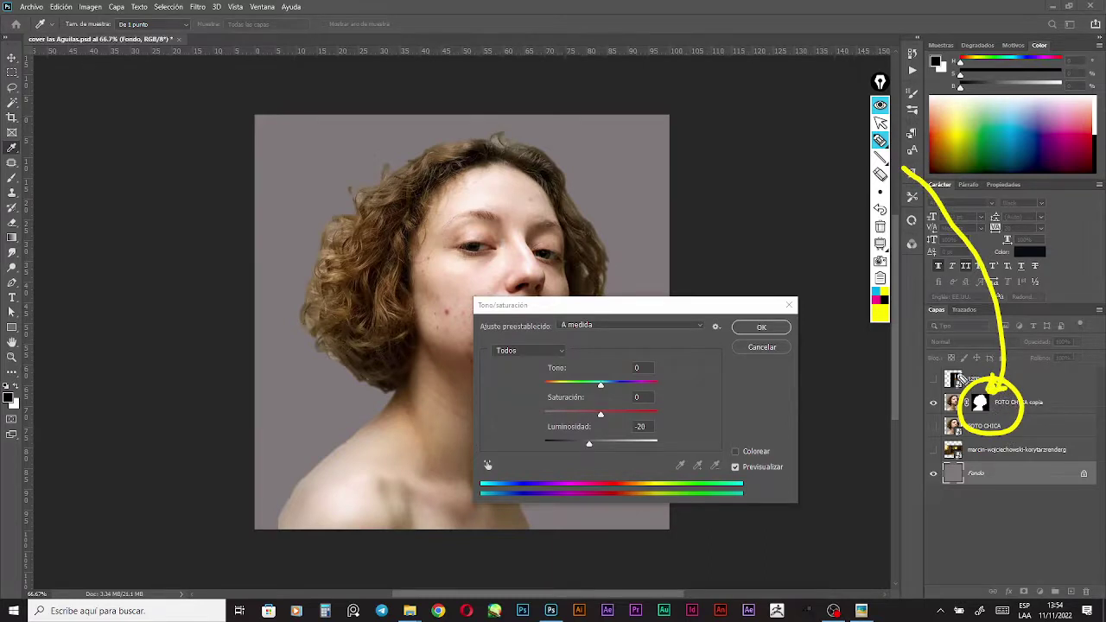
left_click_drag(987, 523, 1014, 457)
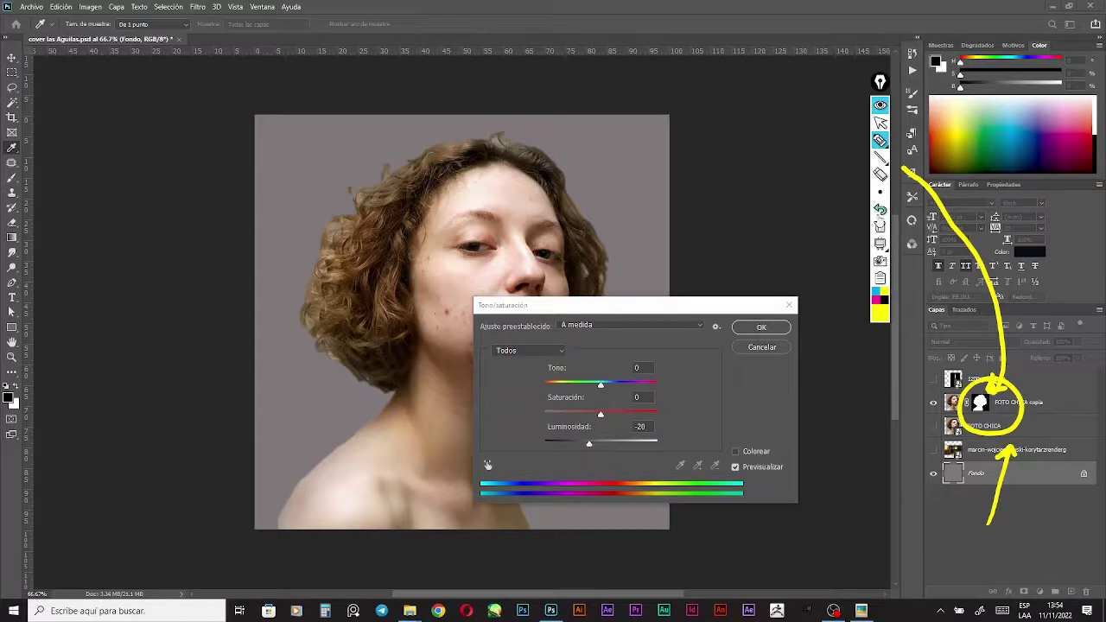
left_click(877, 227)
left_click(880, 124)
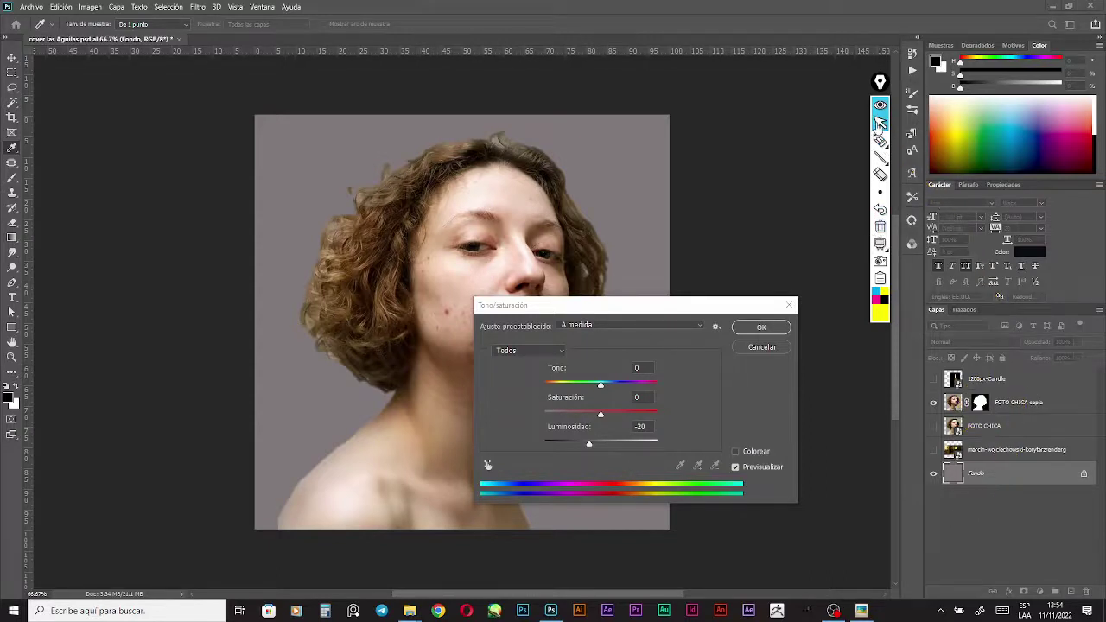
left_click(760, 347)
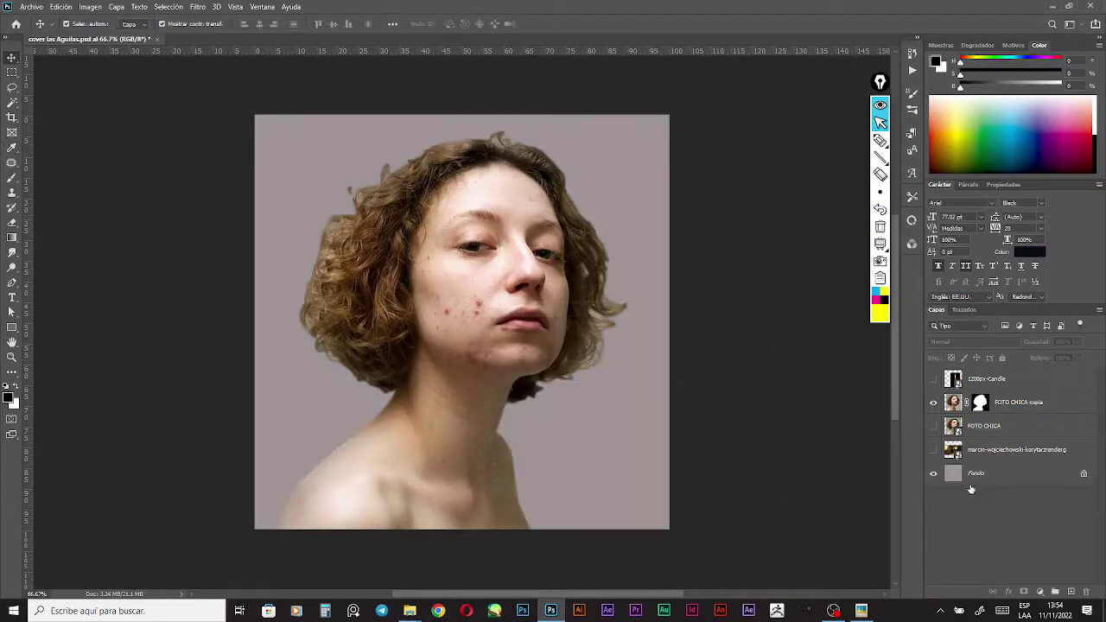
Preview the cutout's edges against a dark Fondo layer by lowering its Luminosidad to -79 in Tono/saturación
left_click(990, 480)
key("ctrl+u")
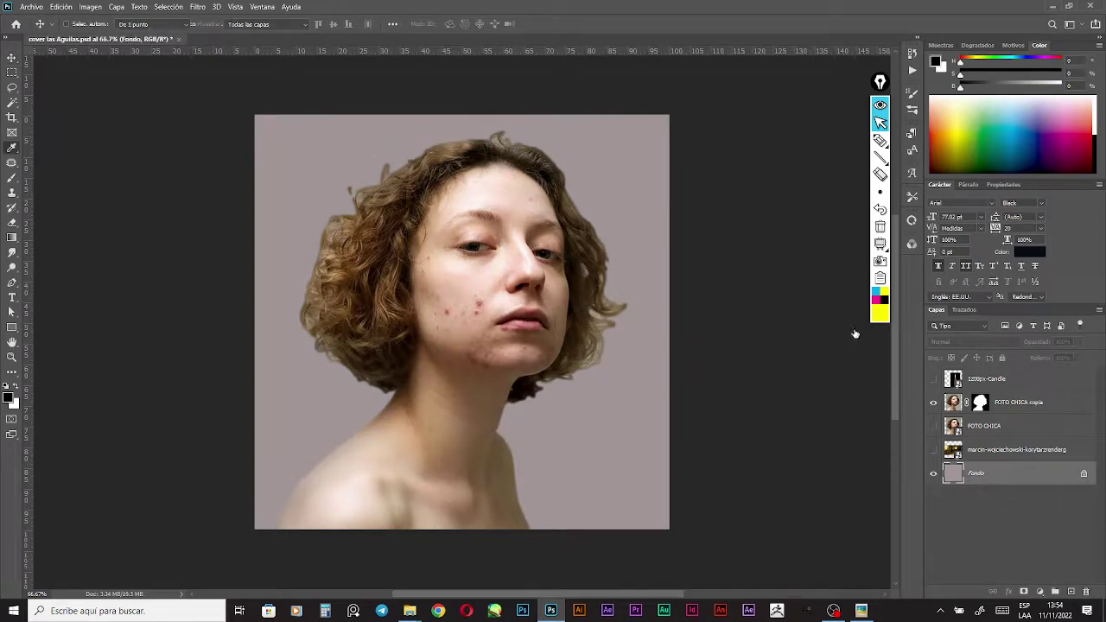
left_click_drag(601, 442, 558, 443)
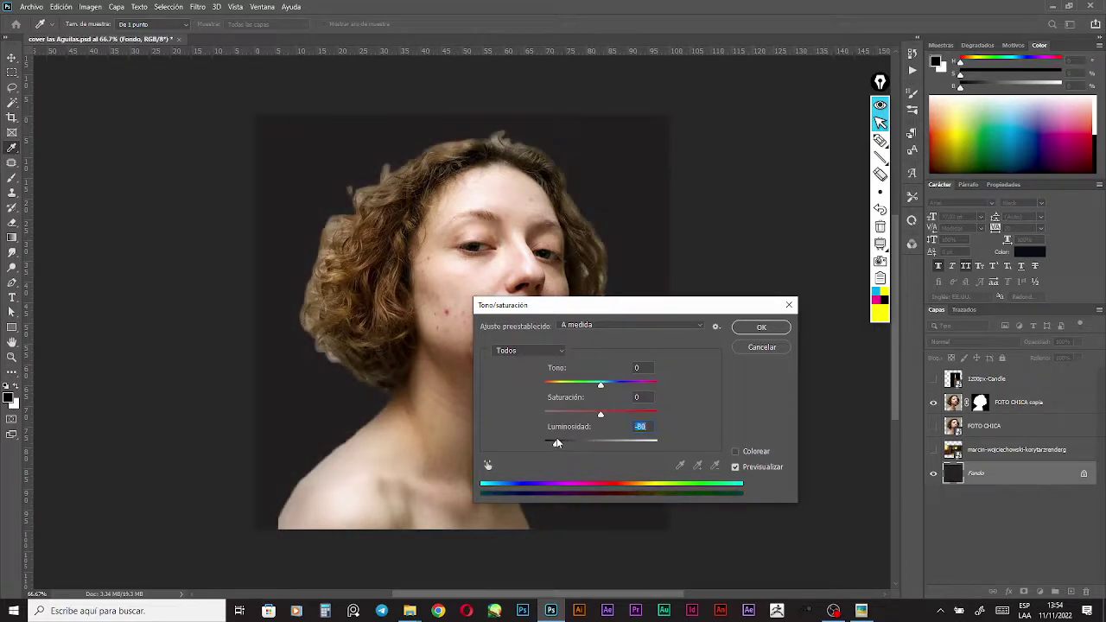
left_click_drag(592, 312, 746, 293)
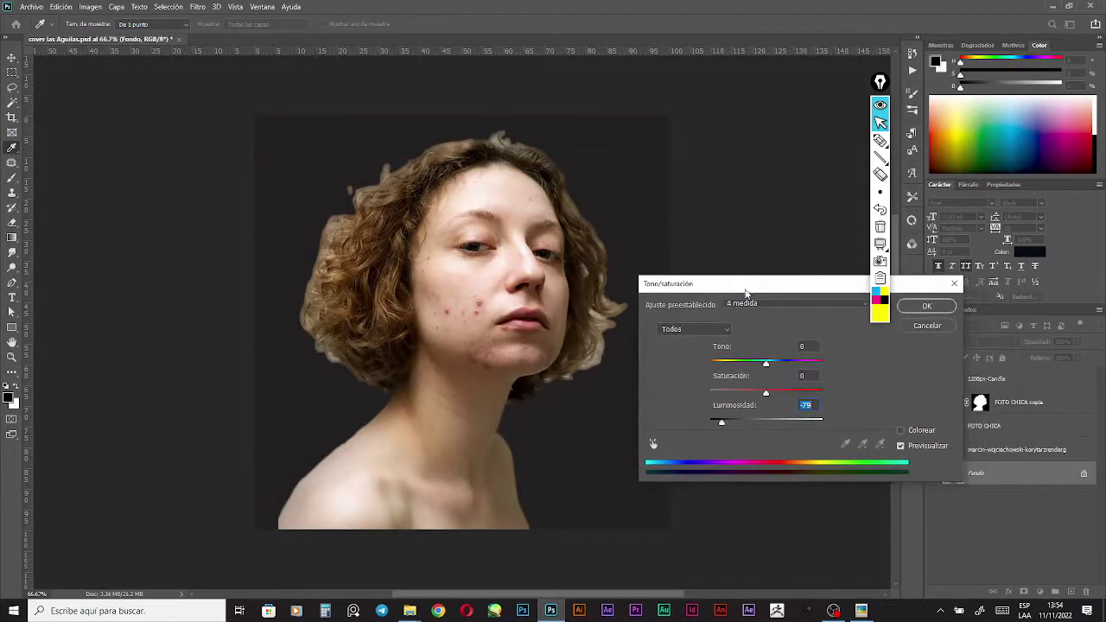
Mark the edge areas along the shoulder and hair in yellow, clear the marks, and cancel the background darkening
left_click(880, 140)
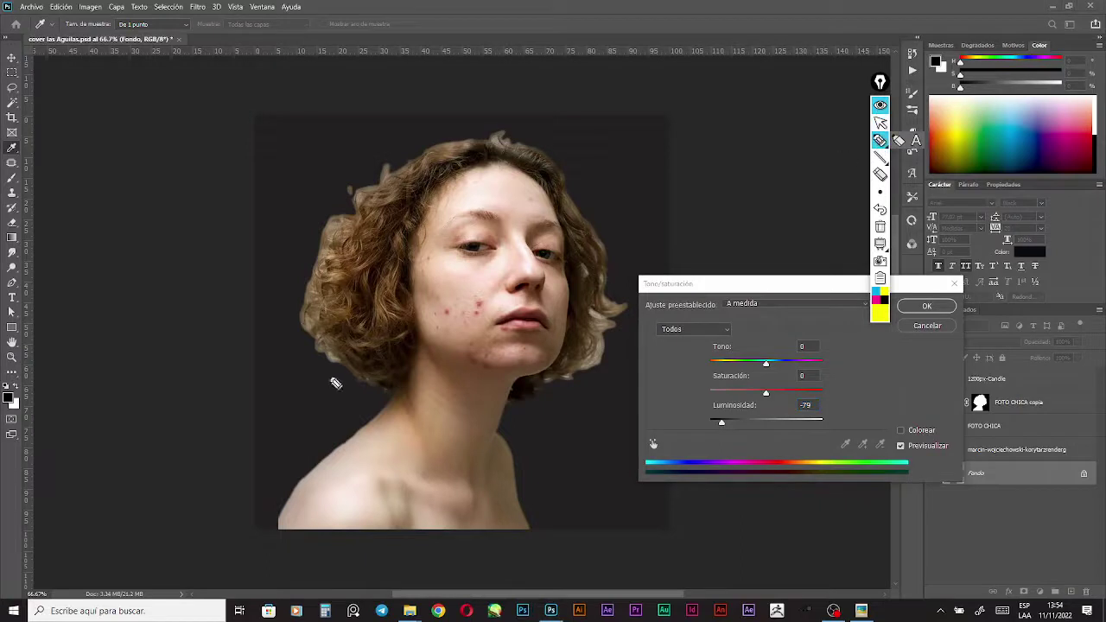
mouse_move(278, 534)
left_mouse_down()
mouse_move(334, 459)
mouse_move(388, 419)
mouse_move(395, 387)
left_mouse_up()
left_click_drag(329, 350, 330, 349)
left_click_drag(610, 327, 580, 367)
left_click_drag(617, 257, 605, 275)
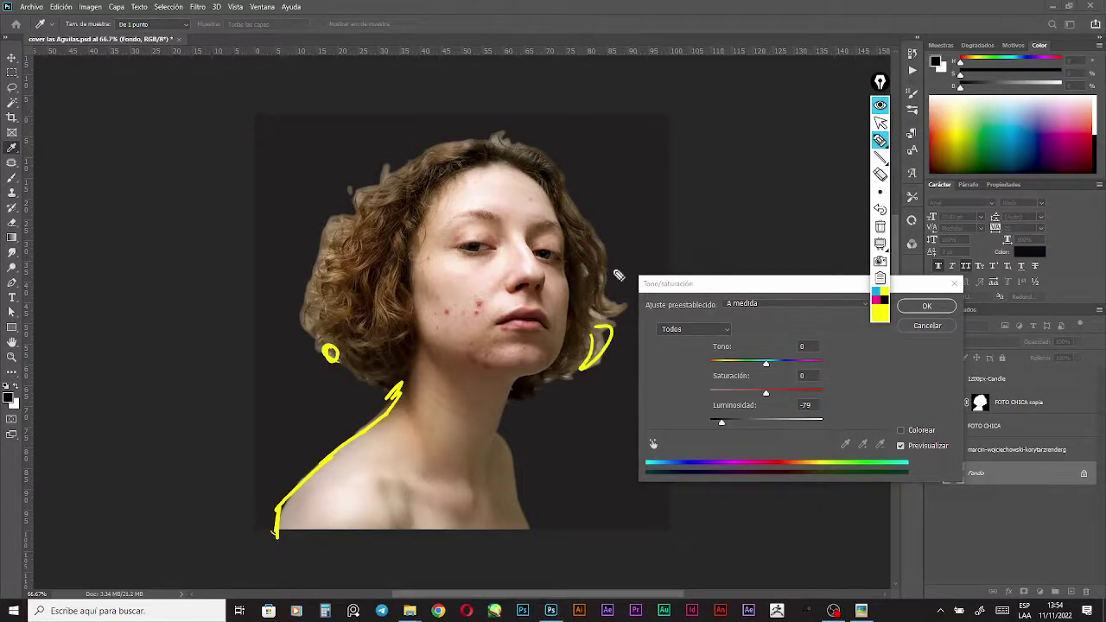
left_click_drag(509, 134, 471, 137)
left_click(879, 210)
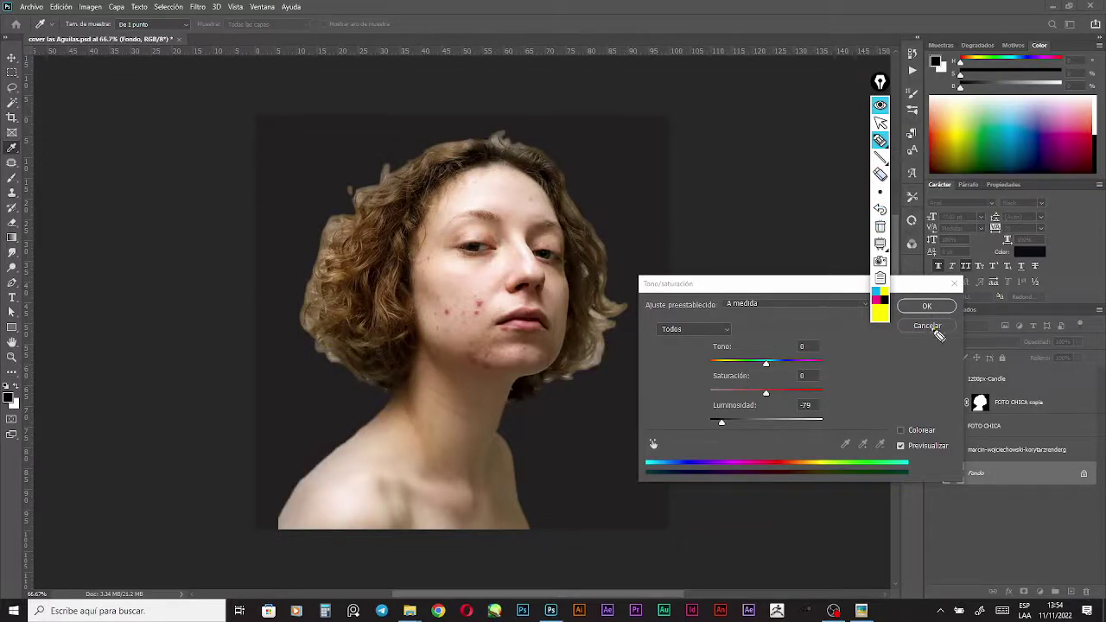
left_click(879, 123)
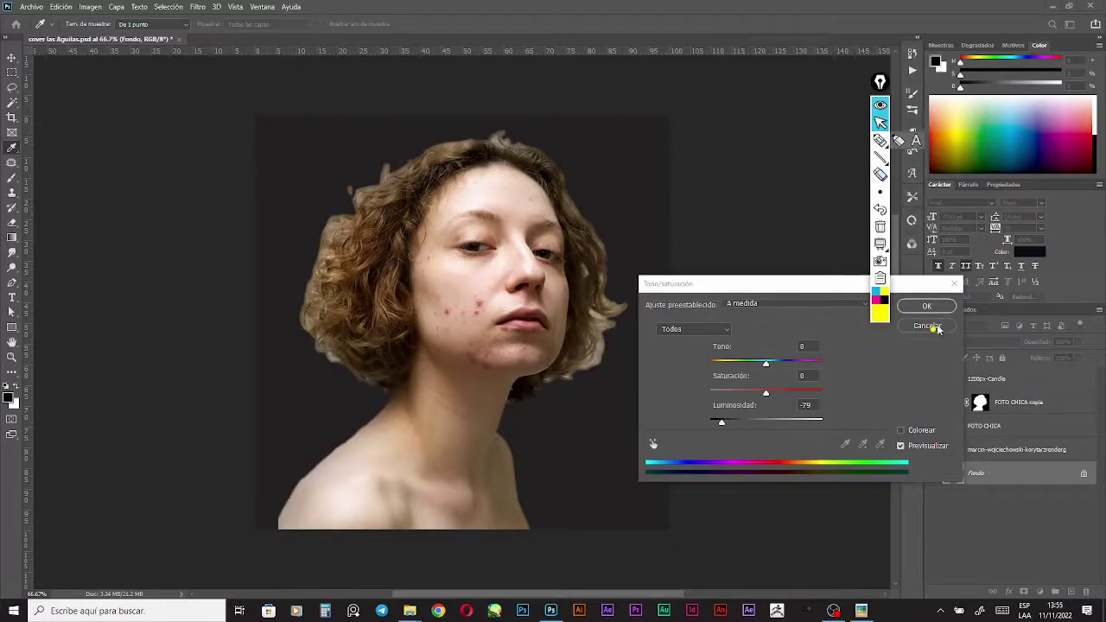
left_click(927, 326)
Activate the FOTO CHICA copia layer mask and set a Circular difuso brush of 28 px with 0% hardness
left_click(1012, 408)
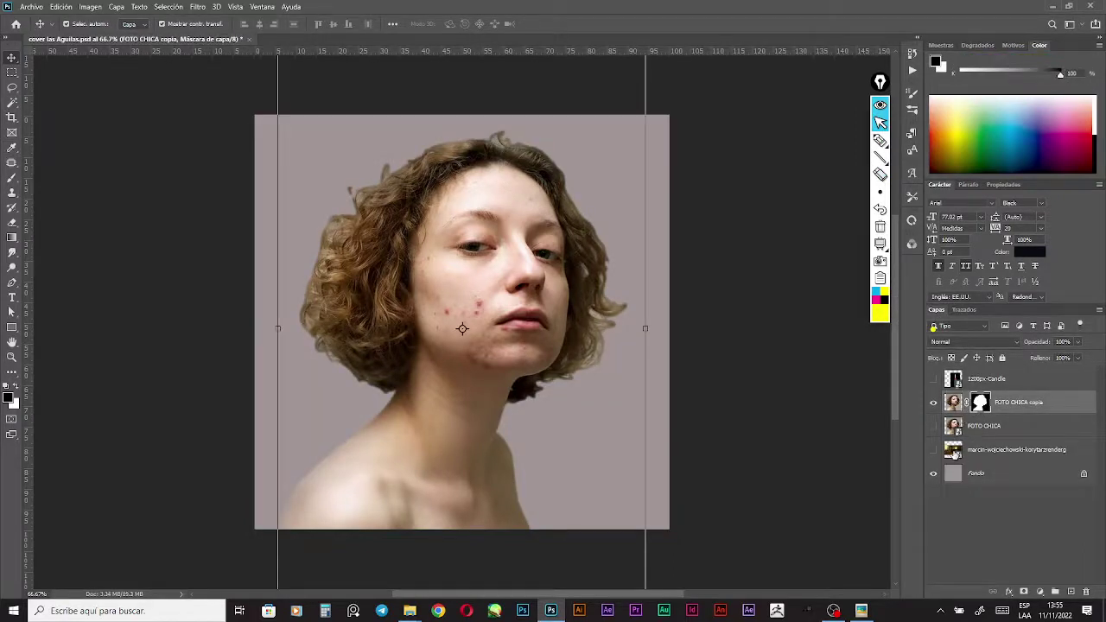
key("b")
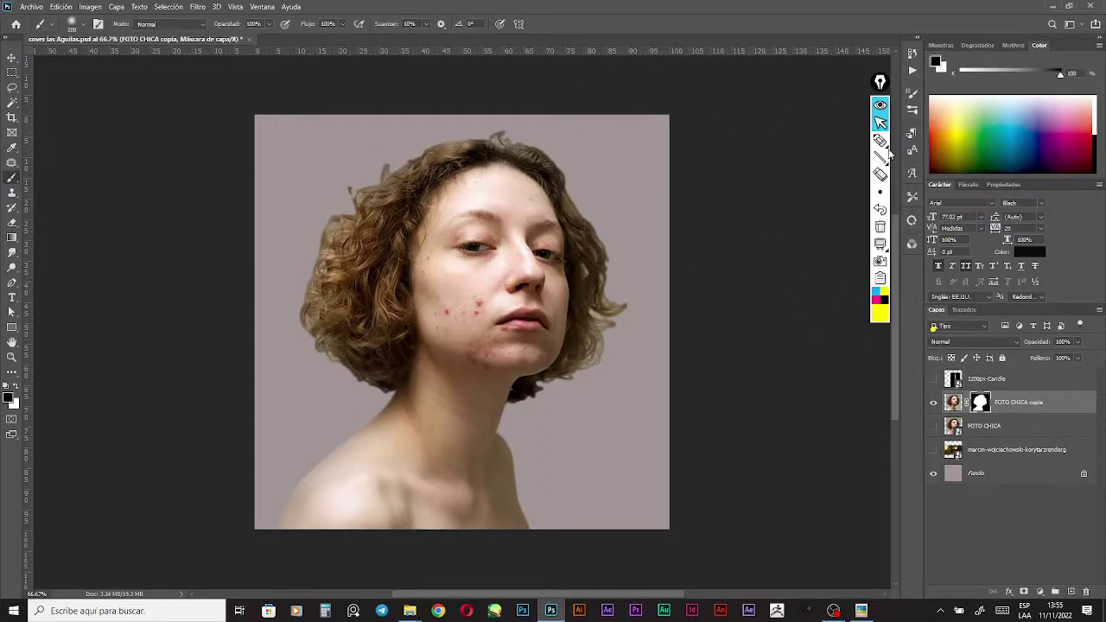
right_click(597, 255)
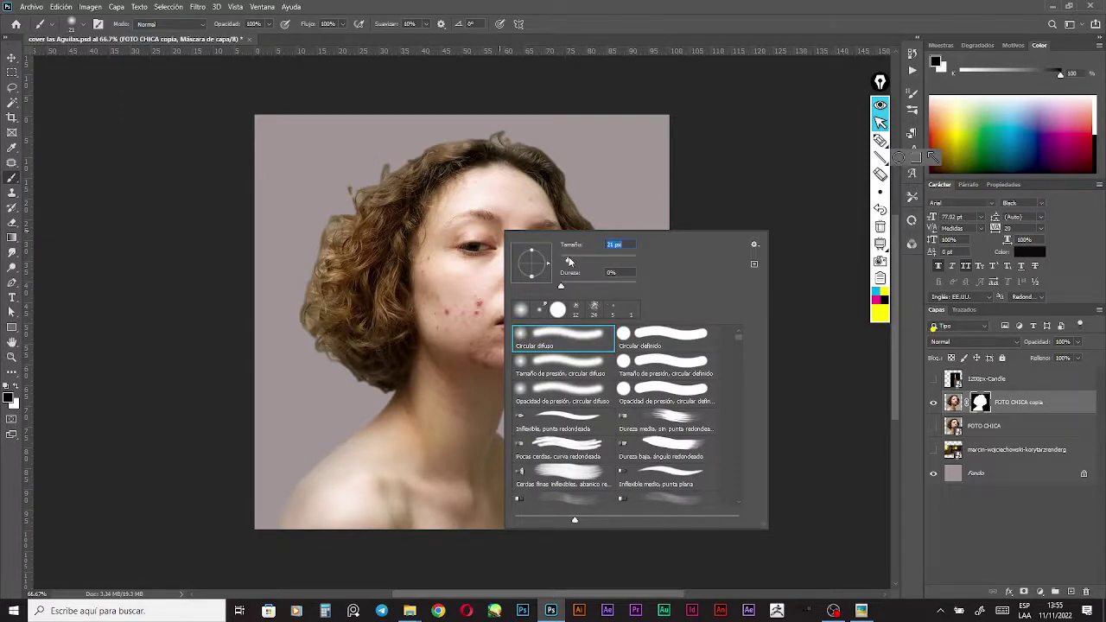
key("Return")
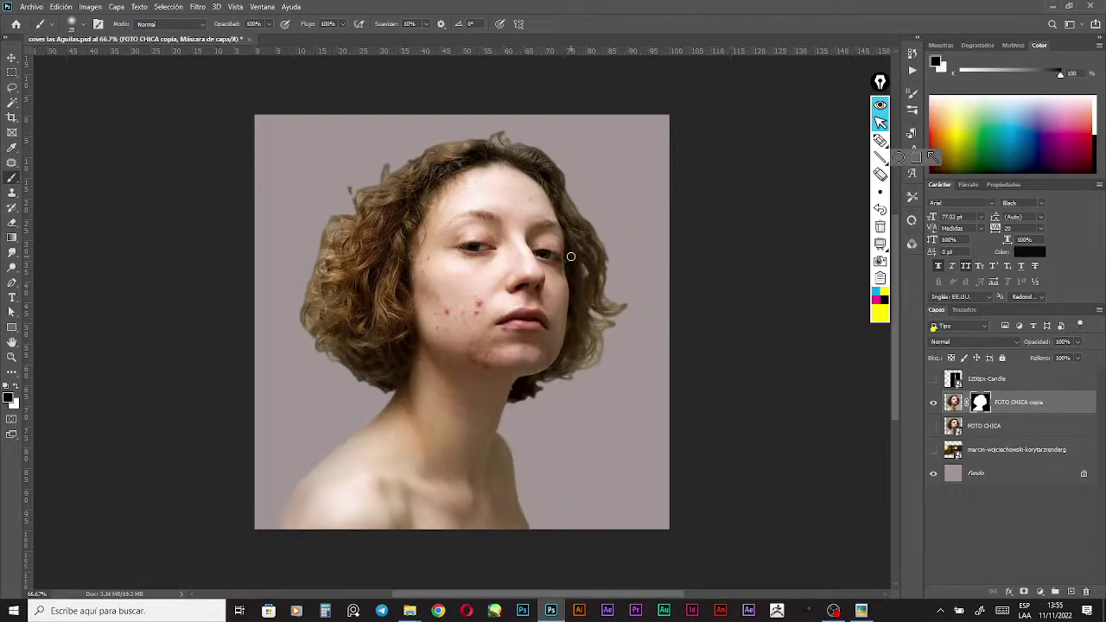
Paint black on the mask to trim the background halo along the outer curls on the image's left side, down to the lower hair
left_click(544, 254, "ctrl")
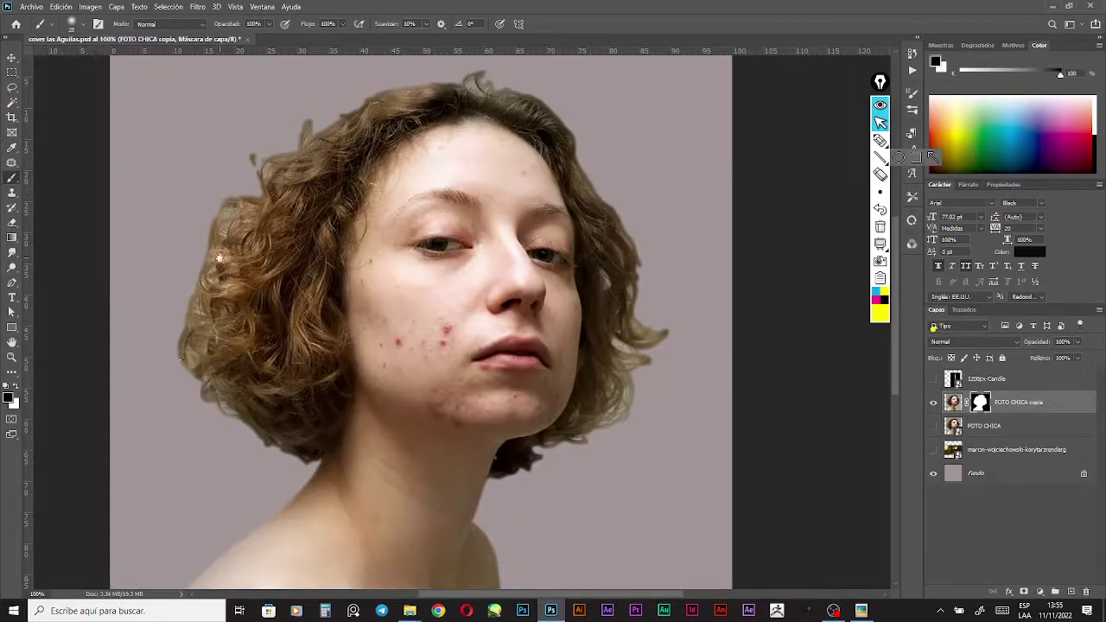
left_click(219, 258, "ctrl")
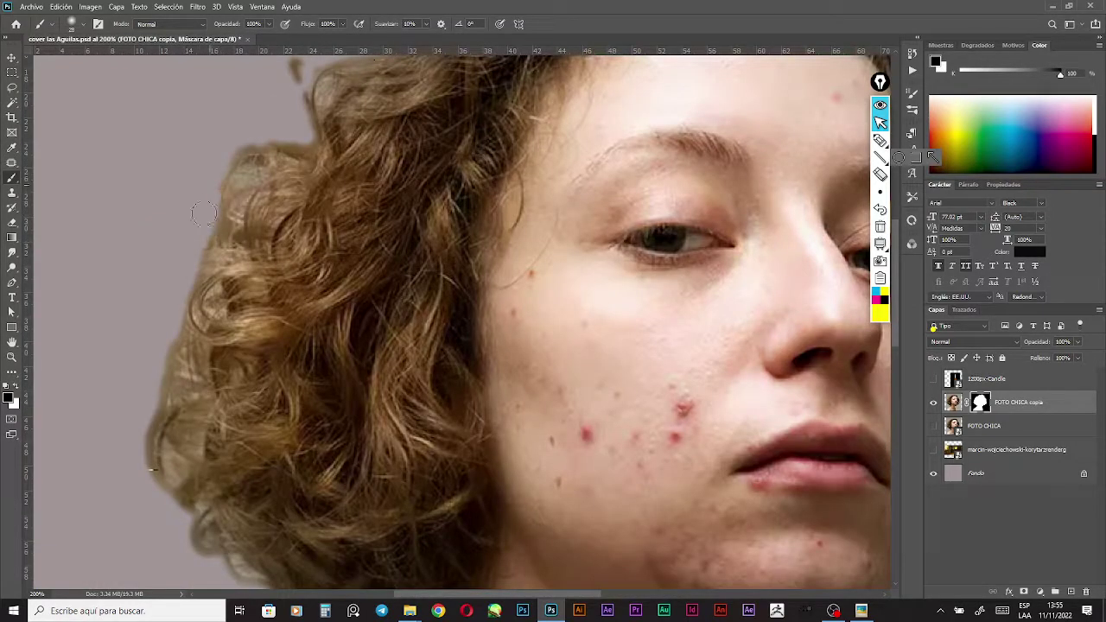
mouse_move(206, 212)
left_mouse_down()
mouse_move(215, 168)
mouse_move(247, 139)
mouse_move(309, 142)
left_mouse_up()
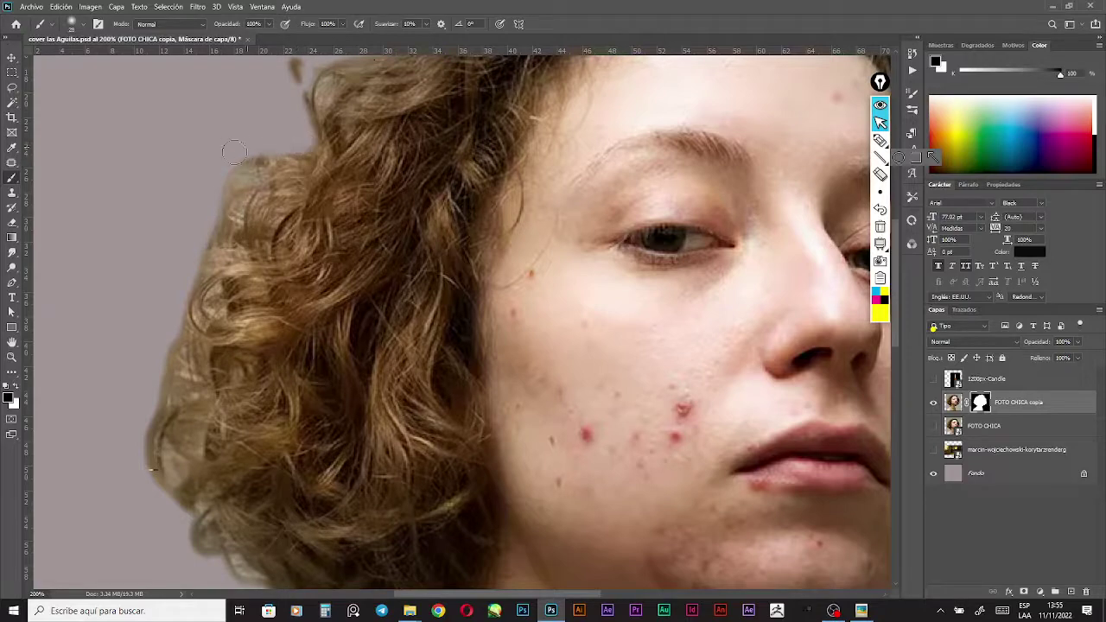
mouse_move(234, 152)
left_mouse_down()
mouse_move(200, 191)
mouse_move(201, 234)
mouse_move(208, 222)
mouse_move(192, 250)
left_mouse_up()
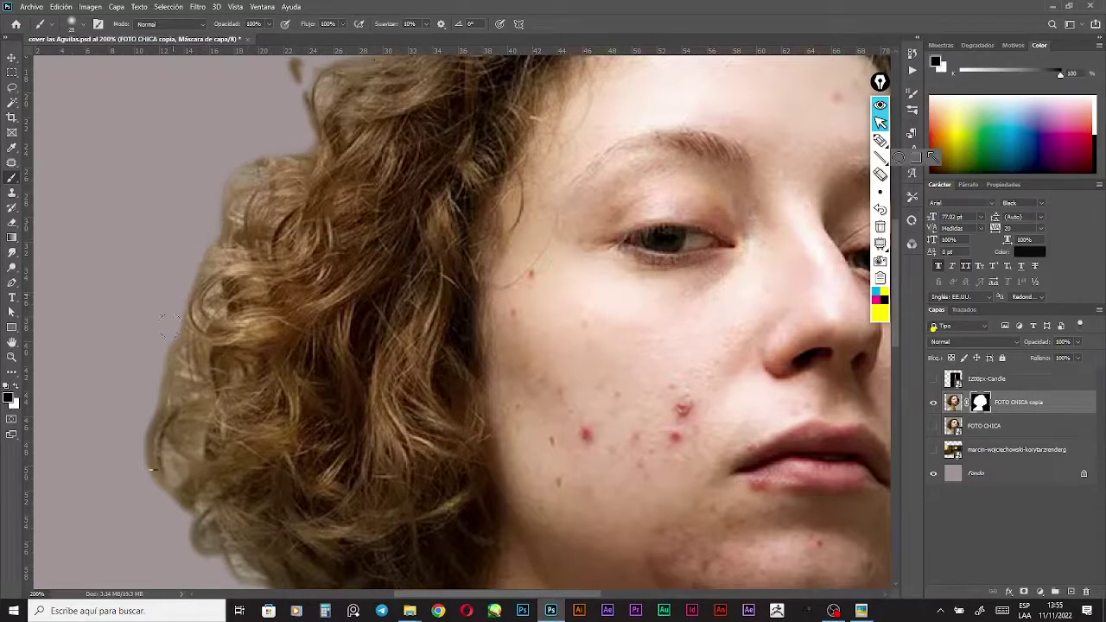
mouse_move(170, 326)
left_mouse_down()
mouse_move(174, 348)
mouse_move(150, 387)
mouse_move(150, 417)
left_mouse_up()
left_click_drag(224, 418, 230, 278)
mouse_move(183, 419)
left_mouse_down()
mouse_move(189, 396)
mouse_move(145, 340)
mouse_move(161, 304)
mouse_move(152, 321)
left_mouse_up()
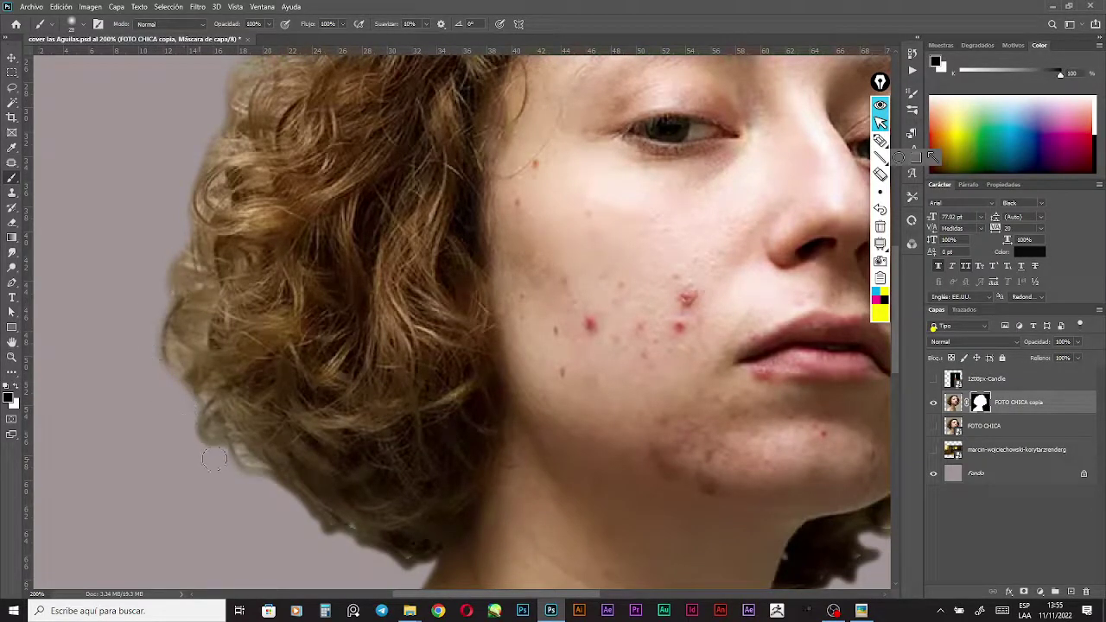
left_click_drag(214, 459, 201, 432)
mouse_move(305, 475)
left_mouse_down()
mouse_move(270, 365)
mouse_move(258, 401)
mouse_move(287, 438)
mouse_move(357, 462)
mouse_move(289, 432)
mouse_move(254, 384)
mouse_move(207, 362)
left_mouse_up()
left_click_drag(445, 202, 375, 283)
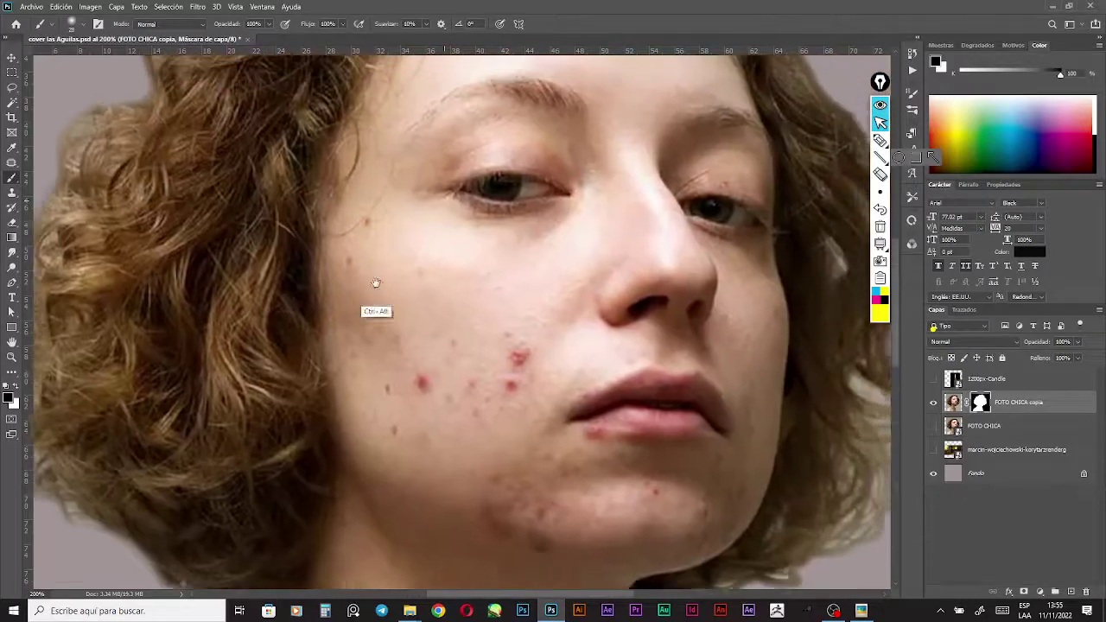
left_click(421, 260, "ctrl")
left_click_drag(479, 244, 459, 278)
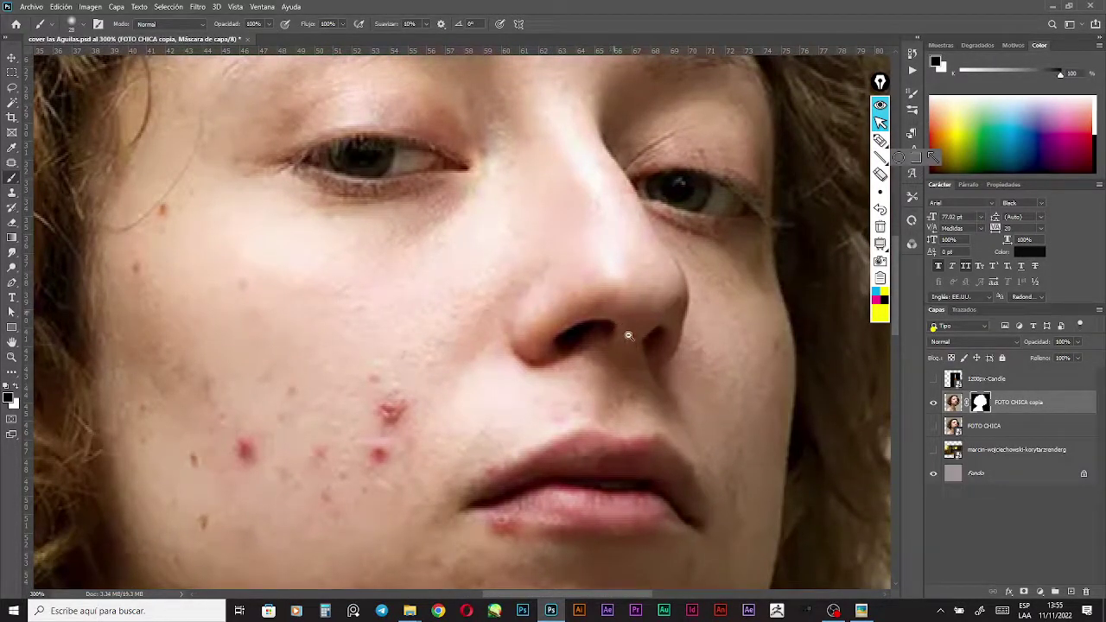
key("super")
key("super")
left_click(536, 241)
left_click(610, 310)
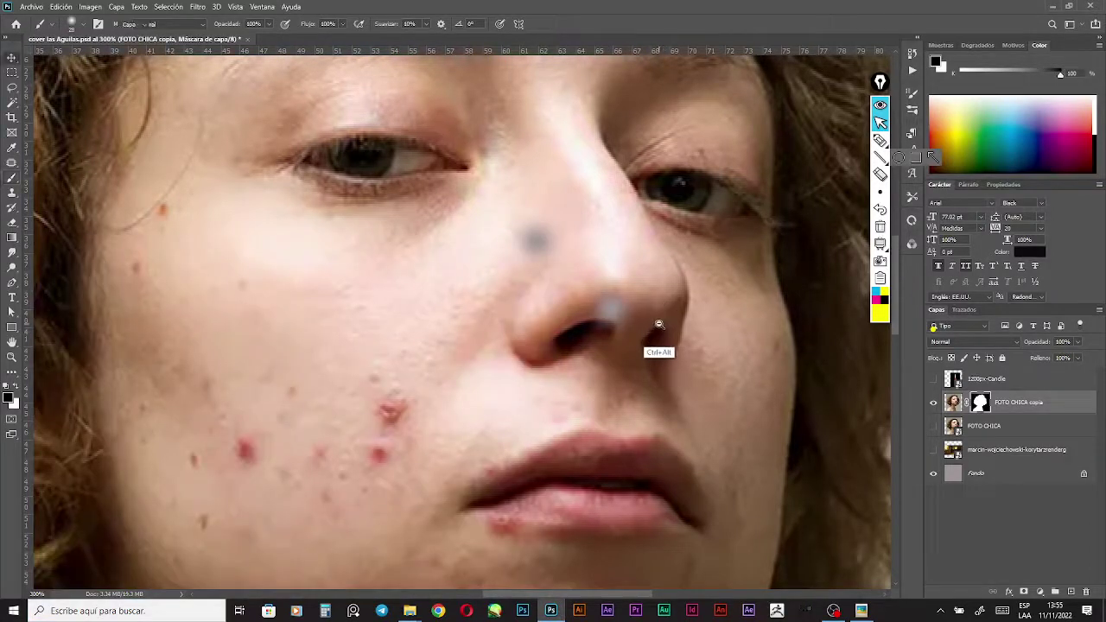
key("v")
key("b")
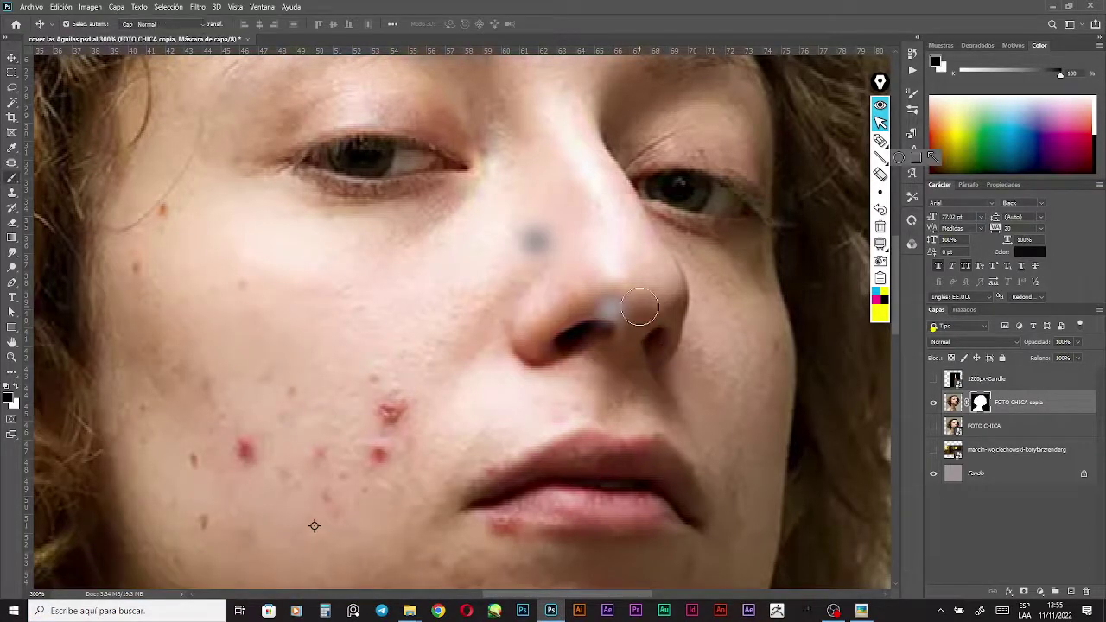
left_click(656, 326)
left_click(661, 348)
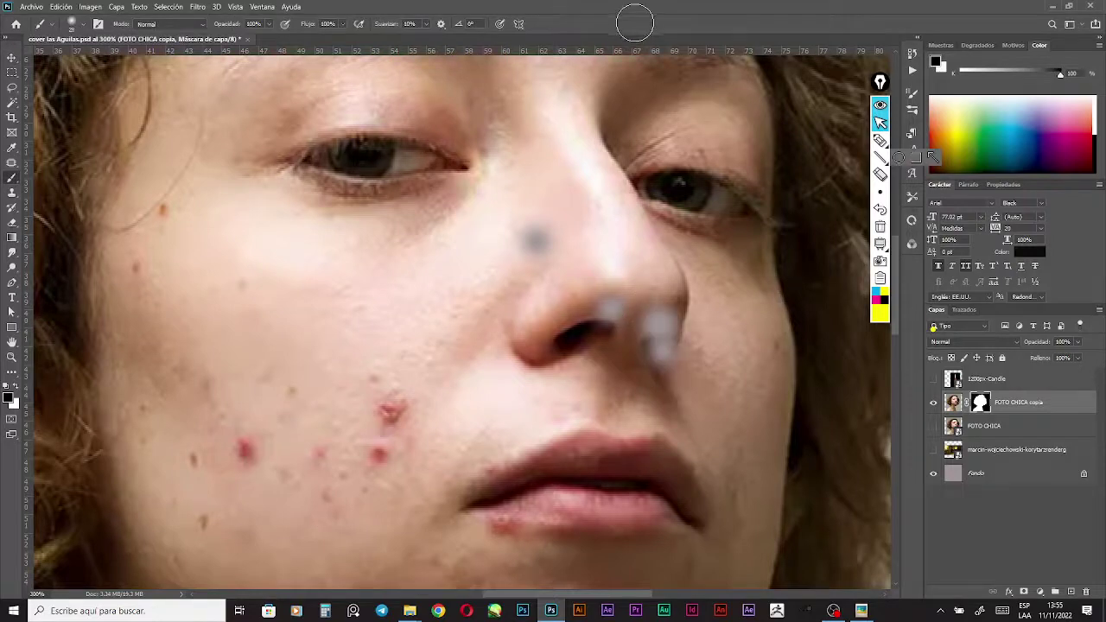
left_click(662, 355)
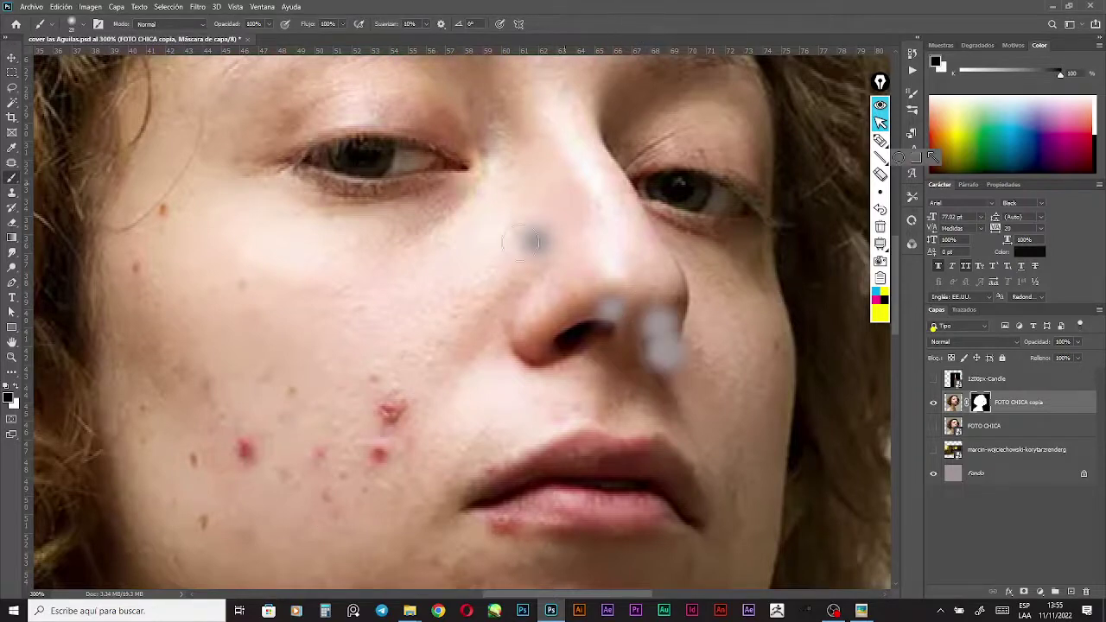
left_click(505, 352, "alt")
left_click(504, 352, "alt")
left_click(504, 351, "alt")
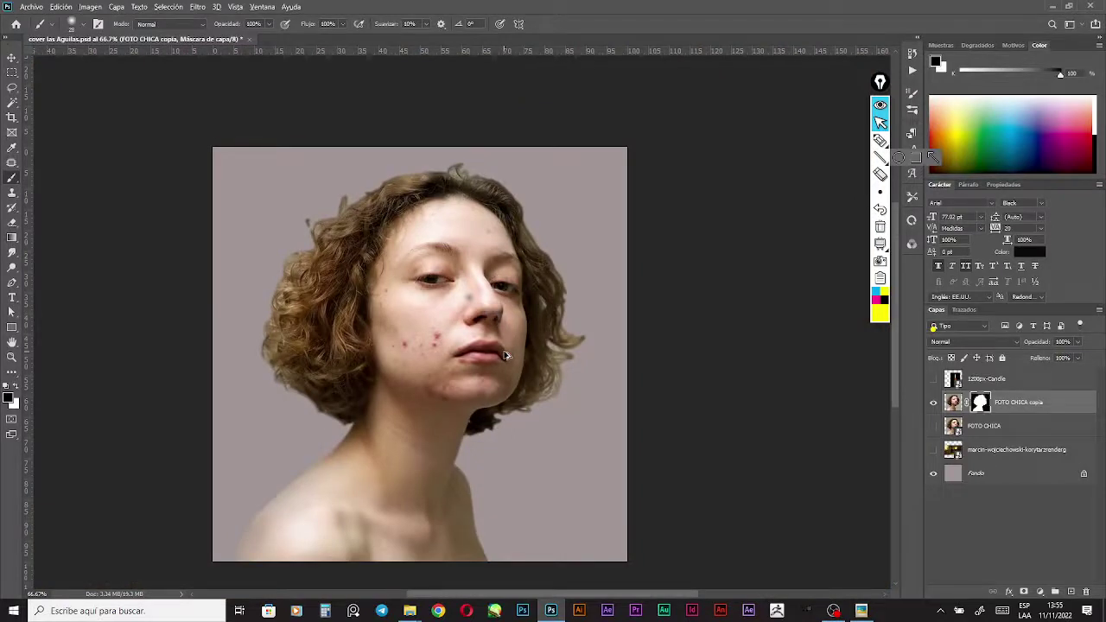
key("v")
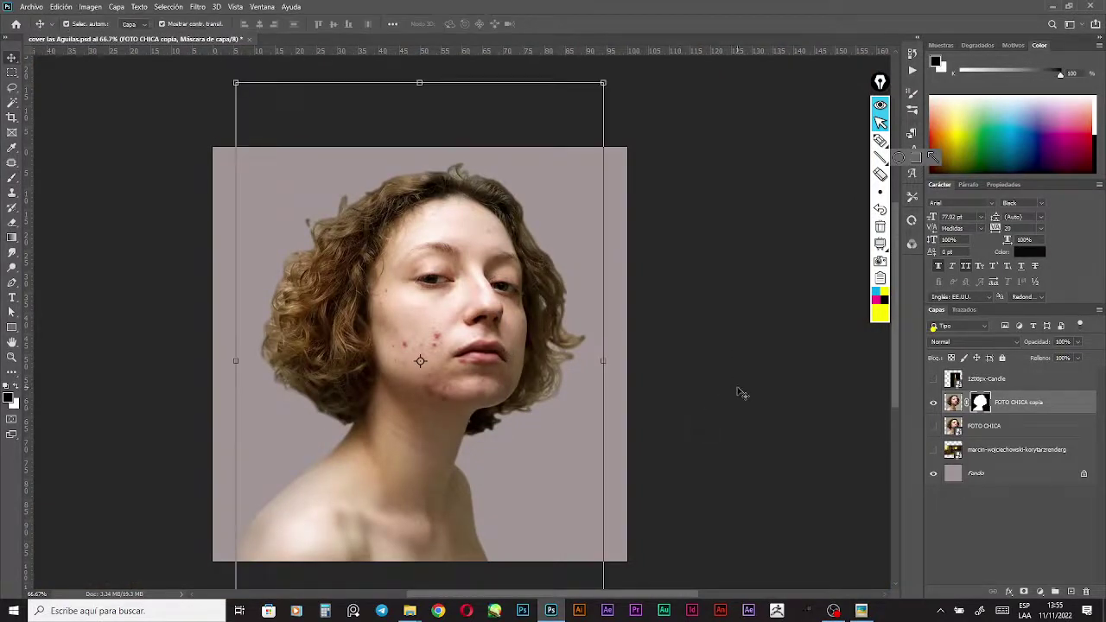
left_click(738, 386)
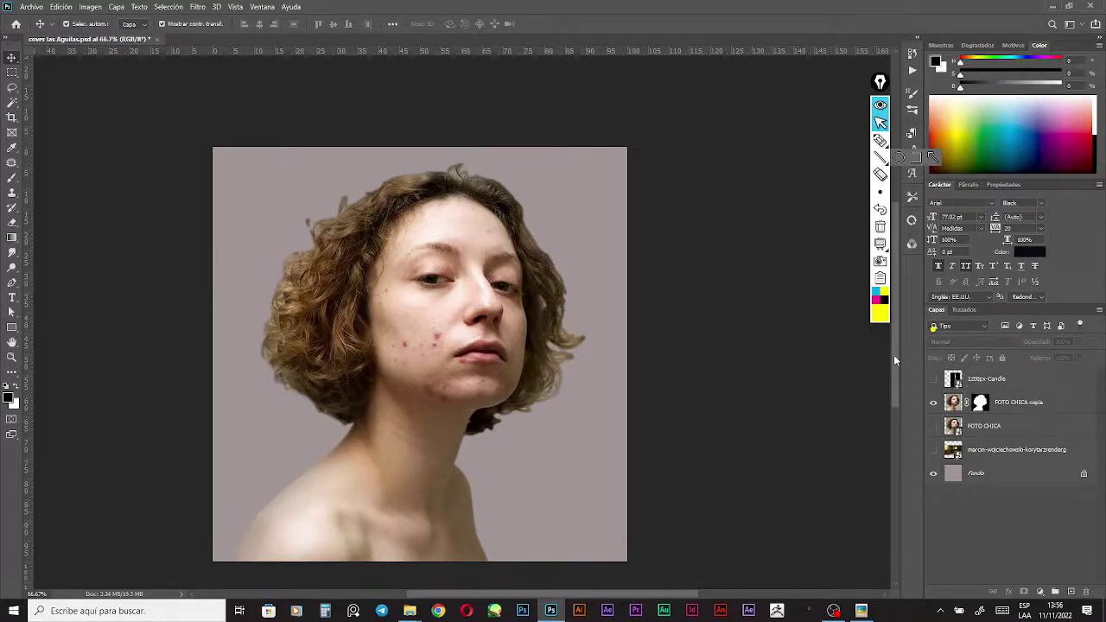
Hide the stray tuft and background fringe along the crown by painting black on the FOTO CHICA copia mask
key("b")
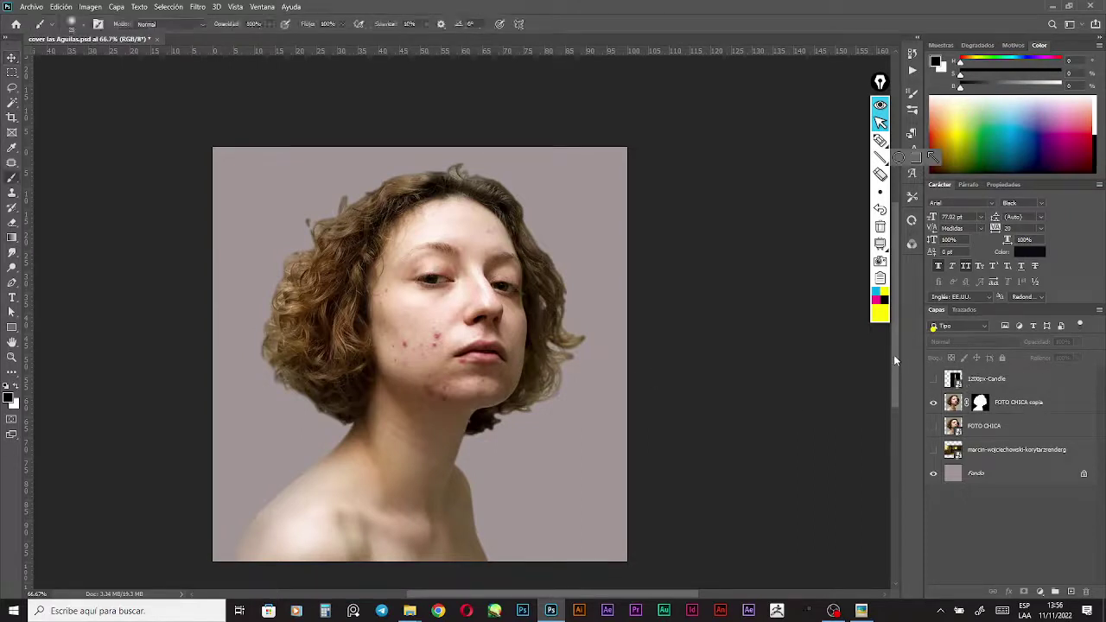
left_click(498, 246, "ctrl")
left_click_drag(468, 212, 562, 284)
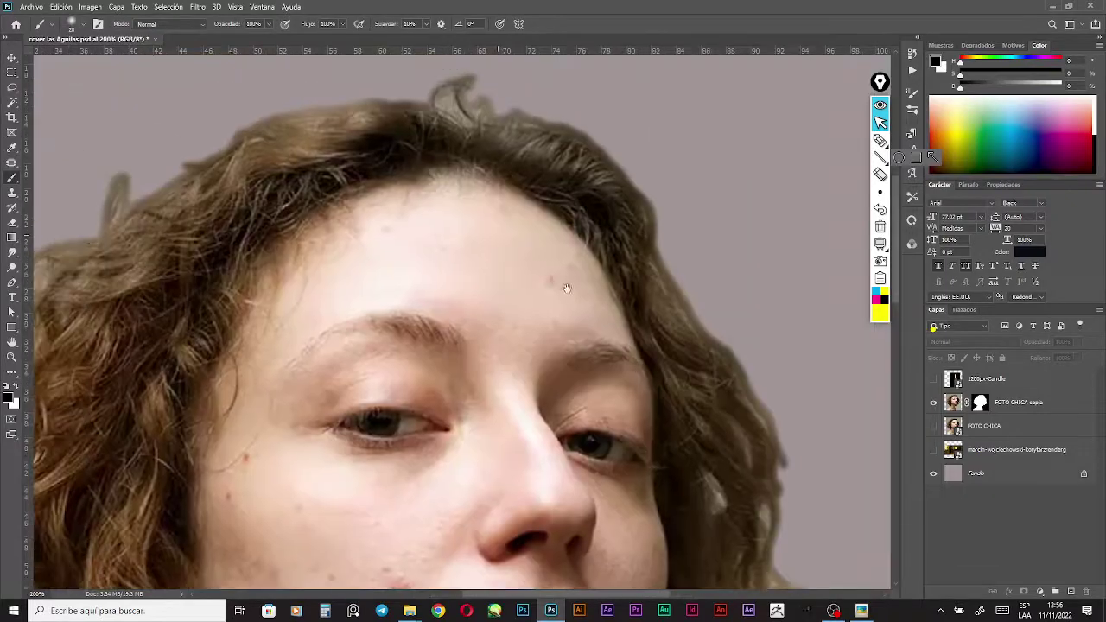
left_click(979, 404)
left_click_drag(461, 211, 493, 296)
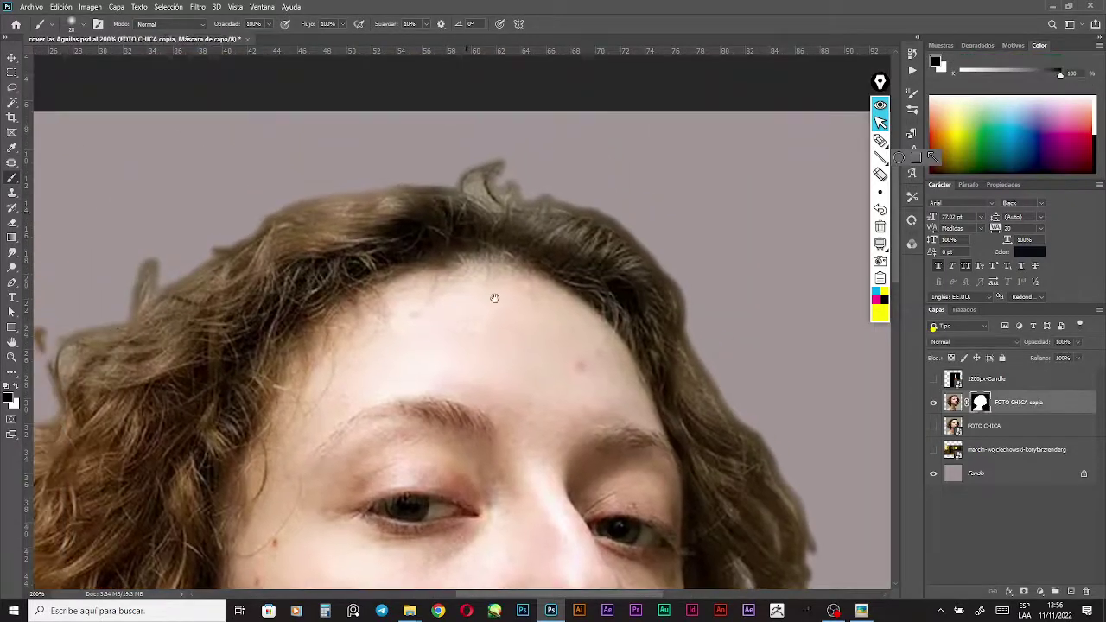
mouse_move(447, 169)
left_mouse_down()
mouse_move(486, 189)
mouse_move(562, 188)
mouse_move(613, 208)
mouse_move(674, 255)
left_mouse_up()
mouse_move(483, 176)
left_mouse_down()
mouse_move(302, 180)
mouse_move(387, 172)
mouse_move(332, 182)
left_mouse_up()
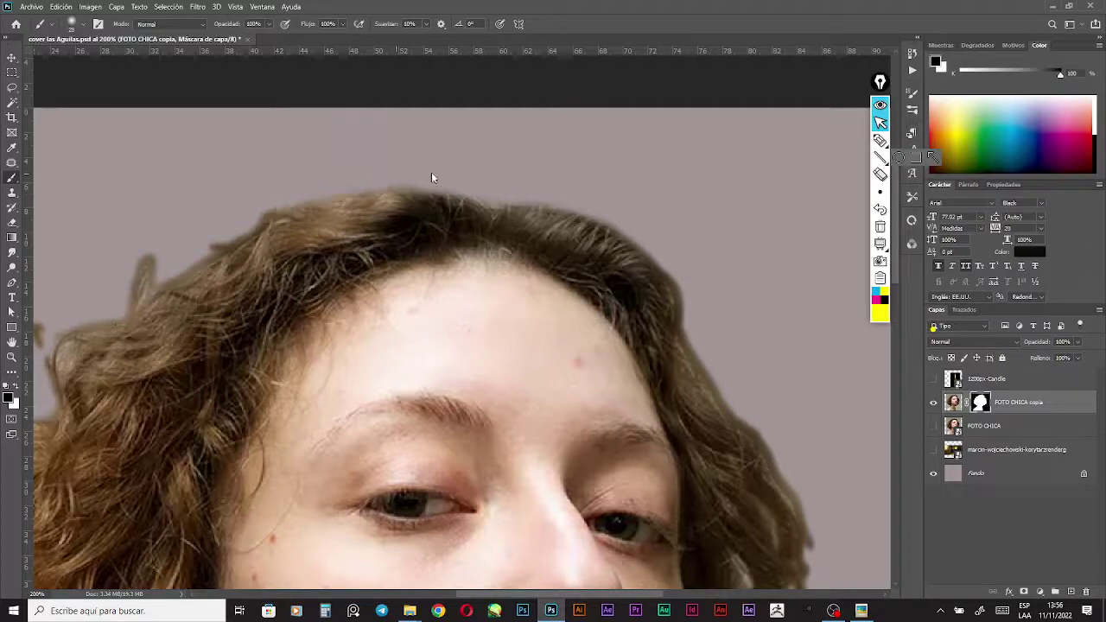
Reduce the brush size to 3 px and switch the foreground colour to white for revealing fine hairs
right_click(567, 338)
left_click_drag(696, 315, 632, 316)
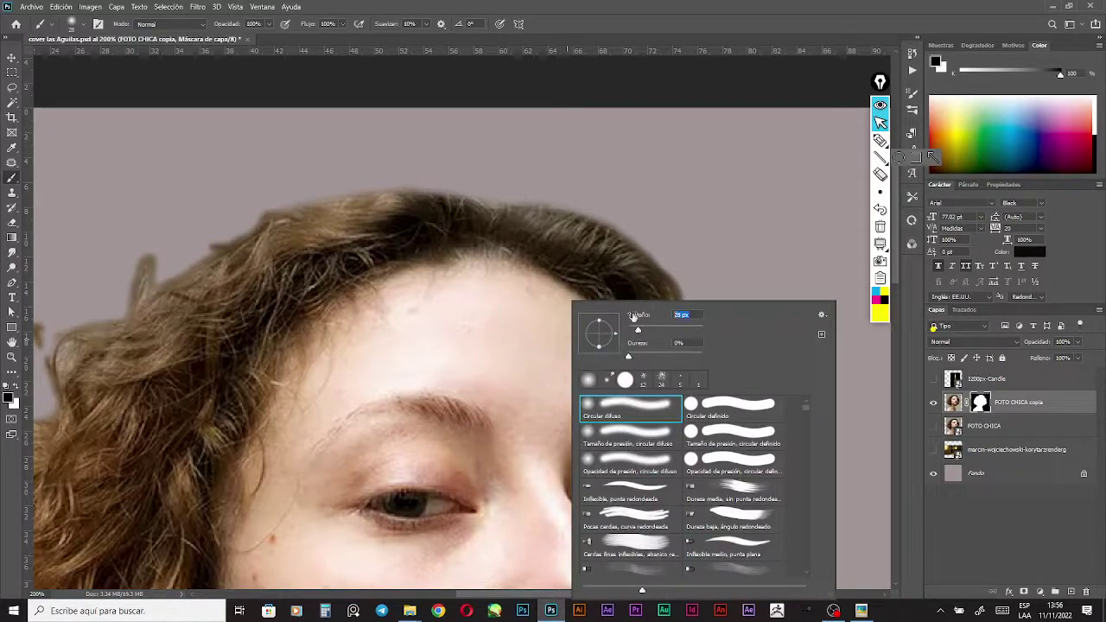
type("3")
key("Return")
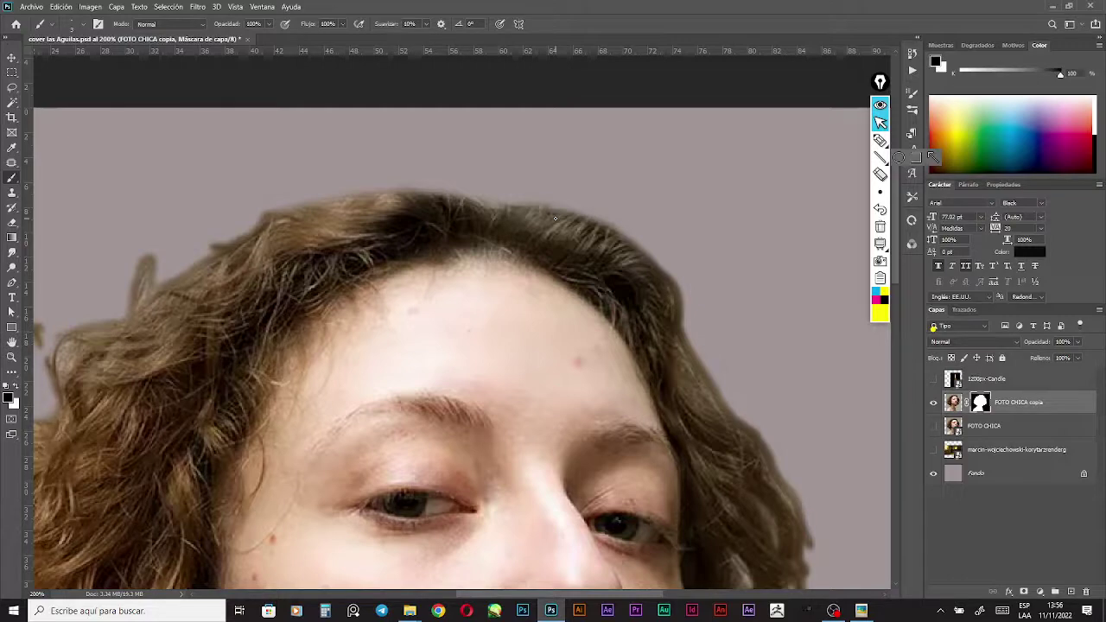
key("x")
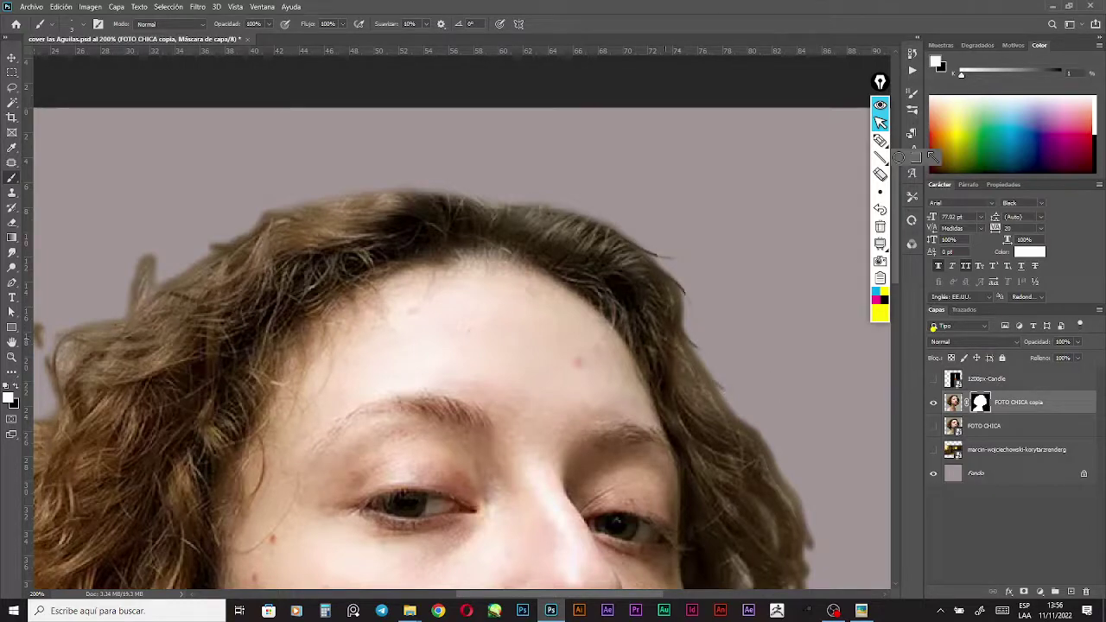
Paint thin white strands on the mask along the crown and the hair's right side, undoing the unwanted strokes
left_click_drag(674, 286, 691, 358)
mouse_move(493, 216)
left_mouse_down()
mouse_move(563, 202)
mouse_move(610, 209)
left_mouse_up()
key("ctrl+z")
key("ctrl+z")
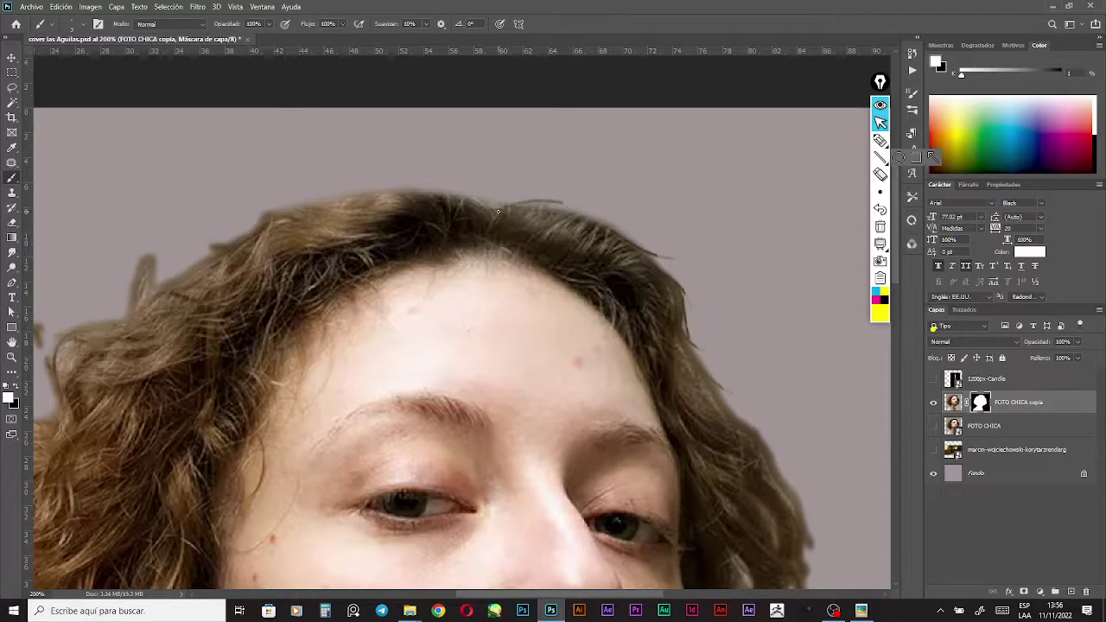
key("ctrl+z")
key("ctrl+z")
key("ctrl+z")
key("ctrl+z")
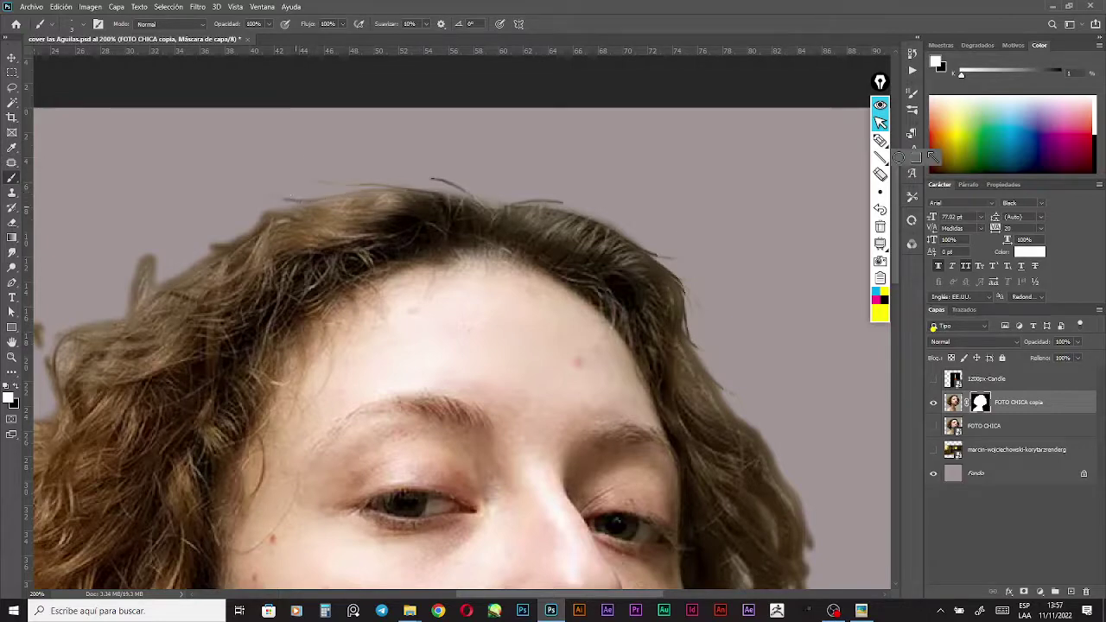
Add more fine flyaway strands on the mask across the top and upper-left edge of the hair
mouse_move(368, 188)
left_mouse_down()
mouse_move(291, 239)
mouse_move(346, 242)
mouse_move(413, 202)
mouse_move(373, 191)
mouse_move(298, 200)
left_mouse_up()
left_click_drag(476, 201, 387, 178)
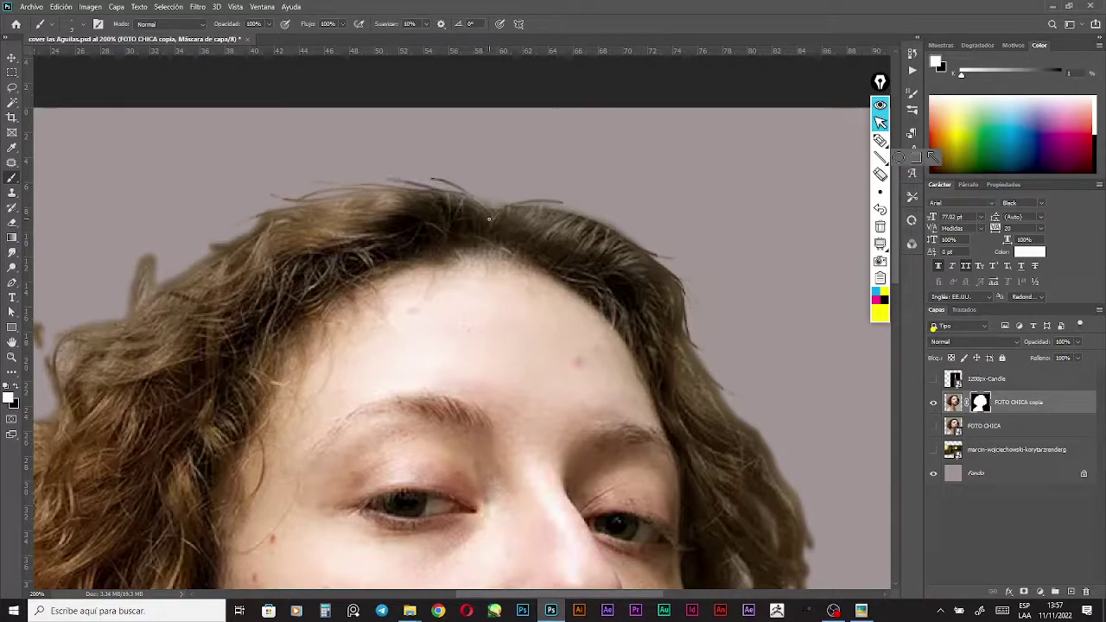
left_click_drag(496, 217, 538, 198)
Paint fine strands on the mask around the curls on the image's left side to break up their smooth outline
left_click(468, 262, "alt")
left_click(392, 325, "alt")
left_click_drag(371, 341, 383, 268)
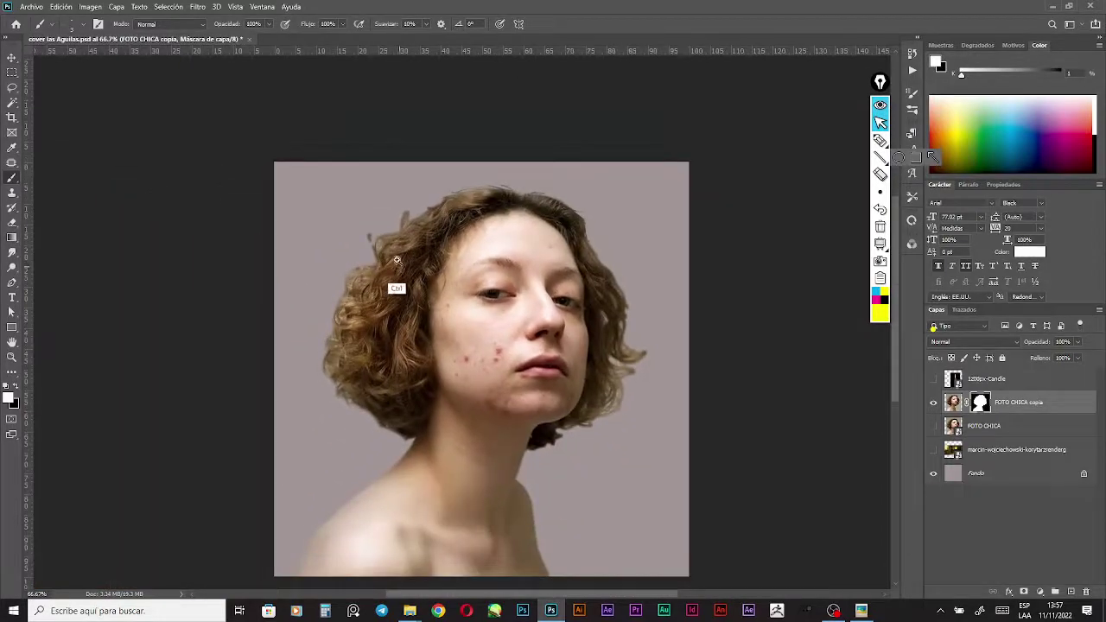
left_click(396, 262, "ctrl")
left_click(355, 238, "ctrl")
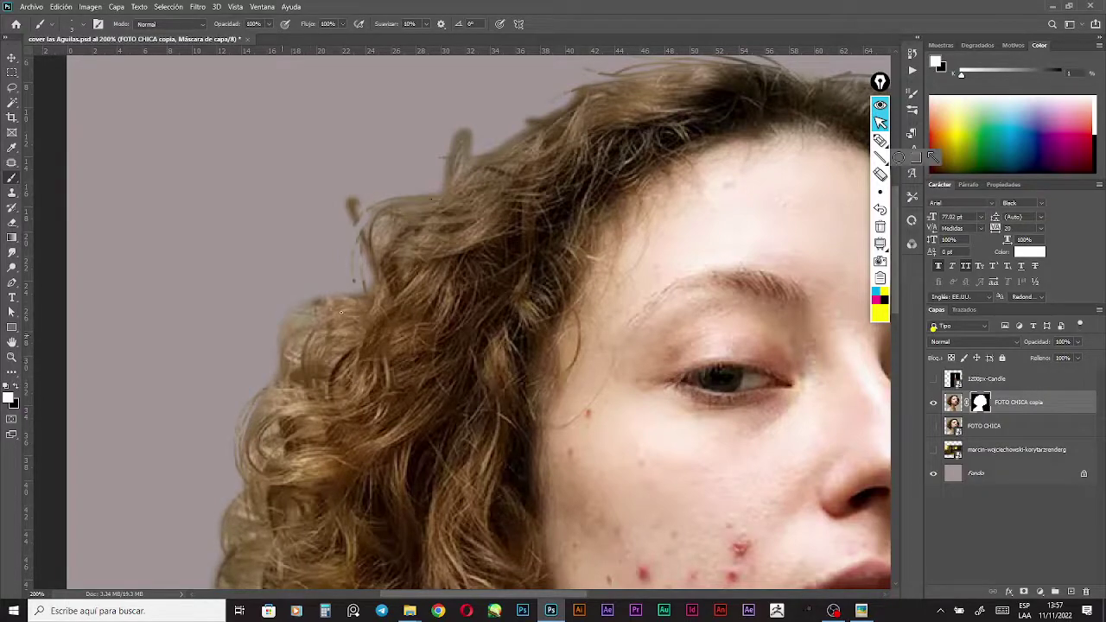
left_click_drag(372, 382, 388, 289)
left_click_drag(346, 402, 348, 363)
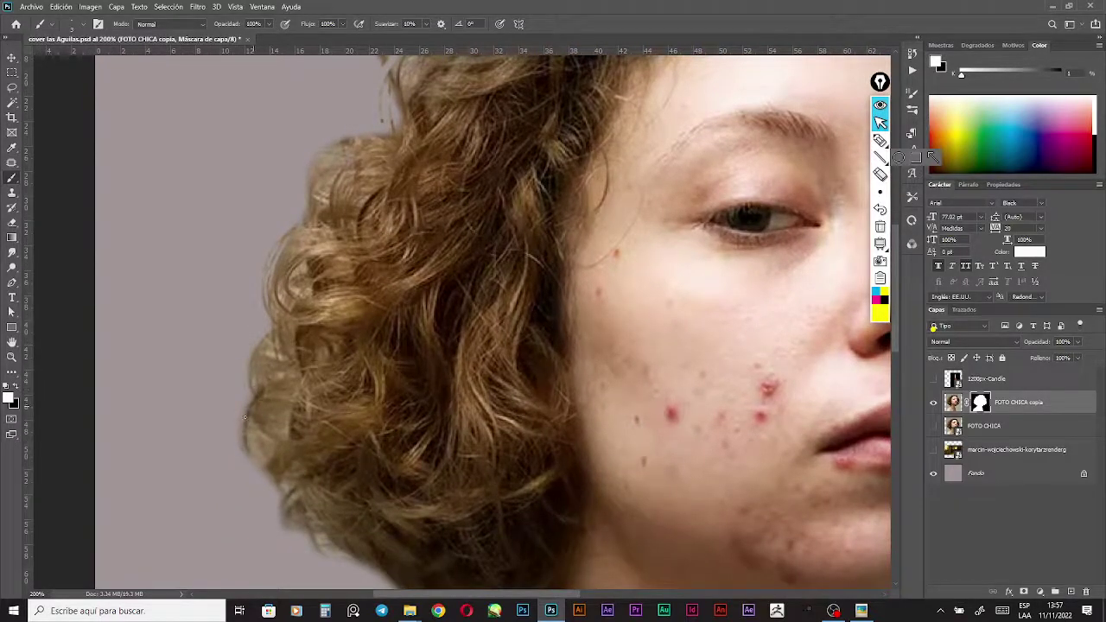
left_click_drag(245, 417, 242, 461)
Examine the whole portrait for natural-looking hair edges and leave the Brush for the Move tool
left_click(456, 422, "ctrl+alt")
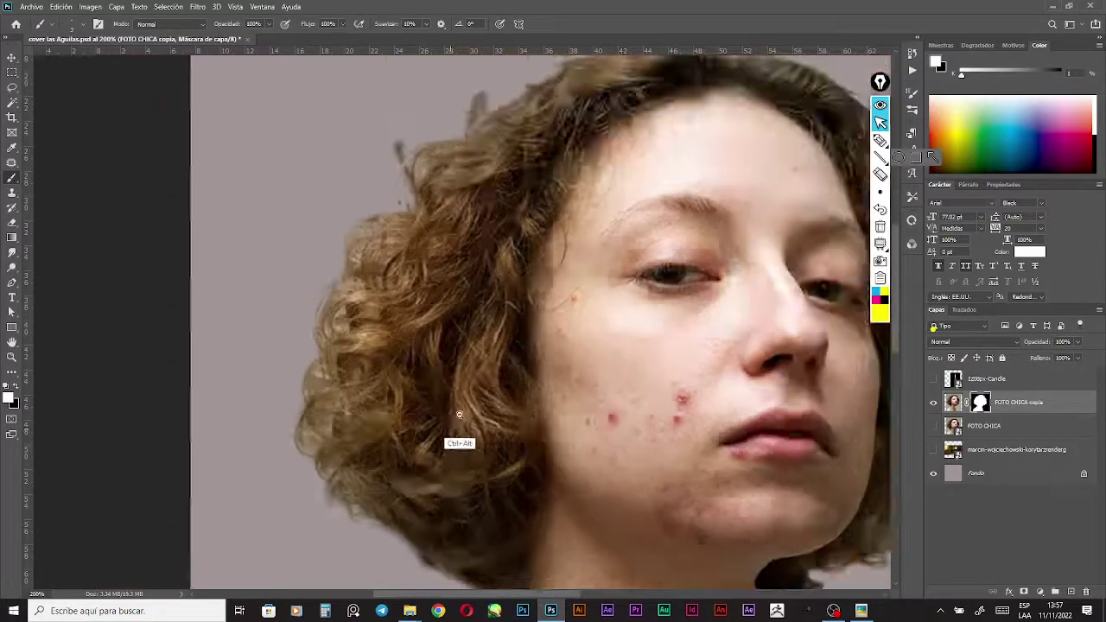
left_click(465, 402, "ctrl+alt")
left_click(467, 393, "ctrl+alt")
left_click_drag(467, 394, 360, 334)
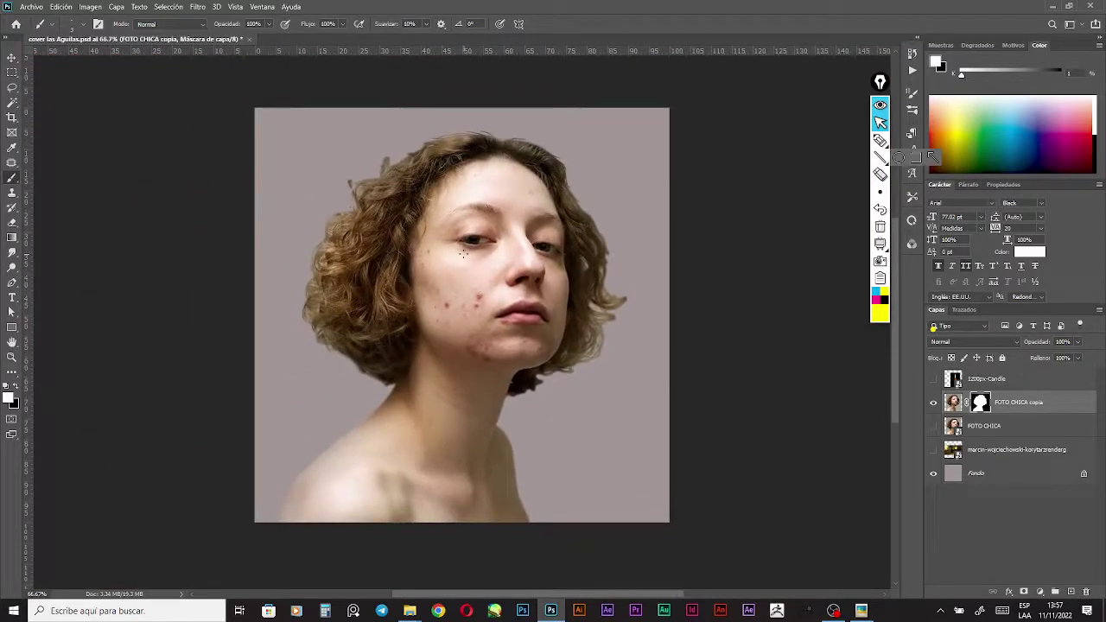
left_click(501, 292, "ctrl")
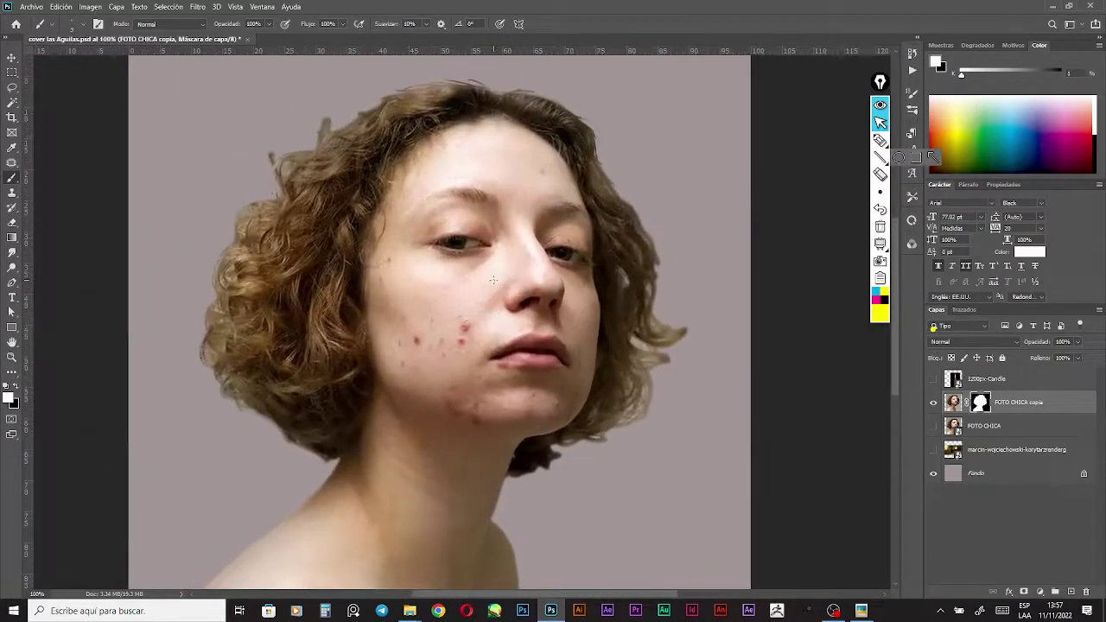
key("v")
left_click(817, 394)
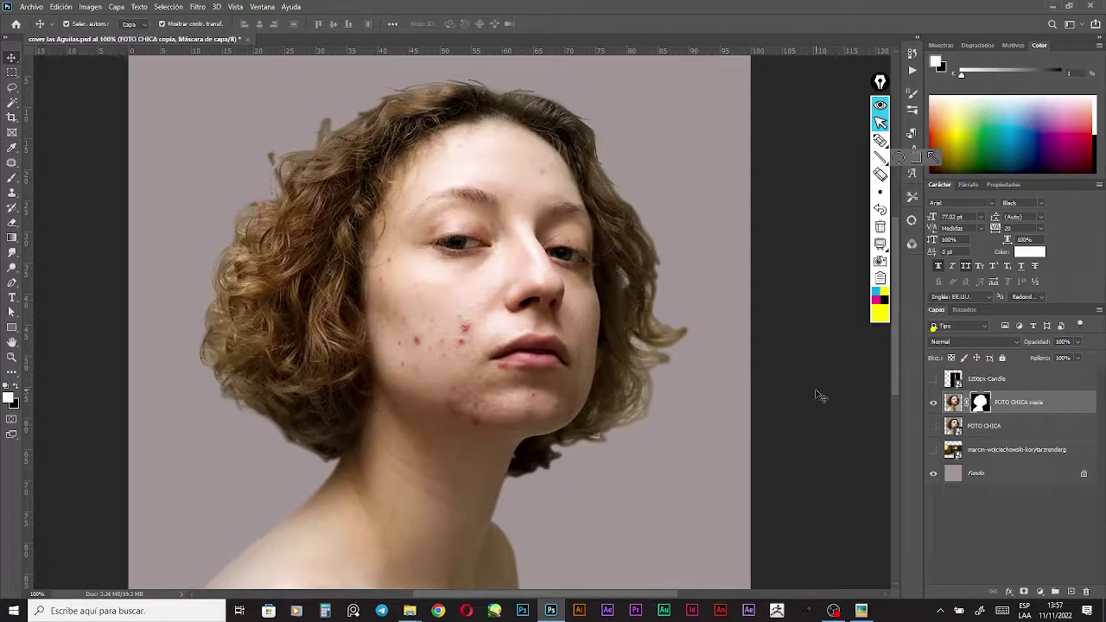
Show the marcin-wojciechowski corridor photo layer, enlarge it to cover the whole canvas and shift it left behind the woman
left_click(983, 452)
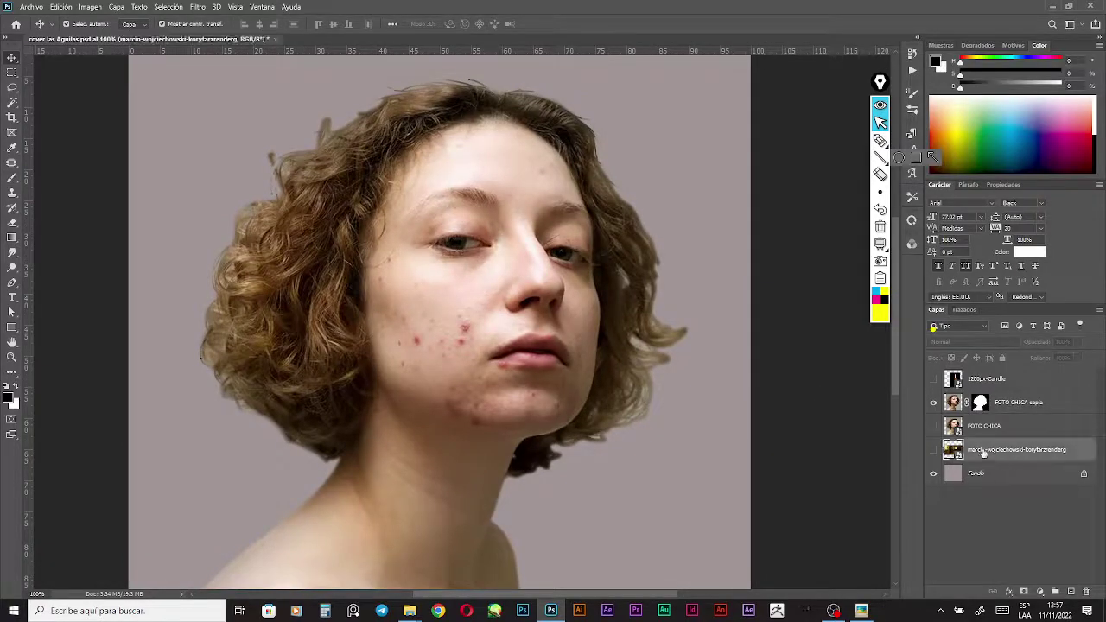
left_click(933, 450)
left_click(720, 432, "ctrl+alt")
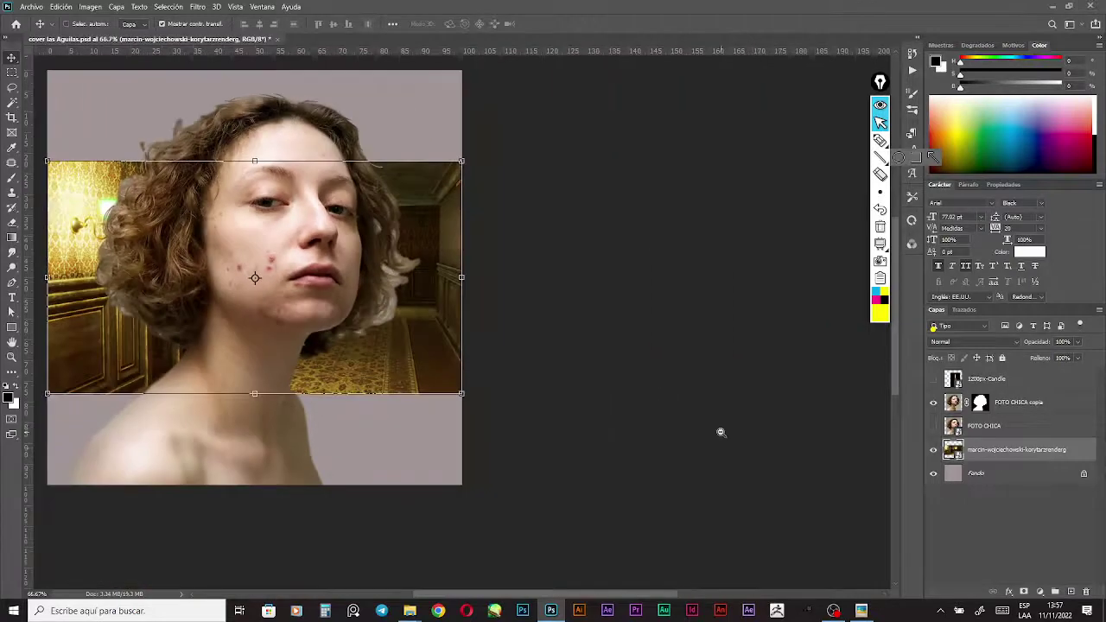
left_click_drag(546, 414, 805, 563)
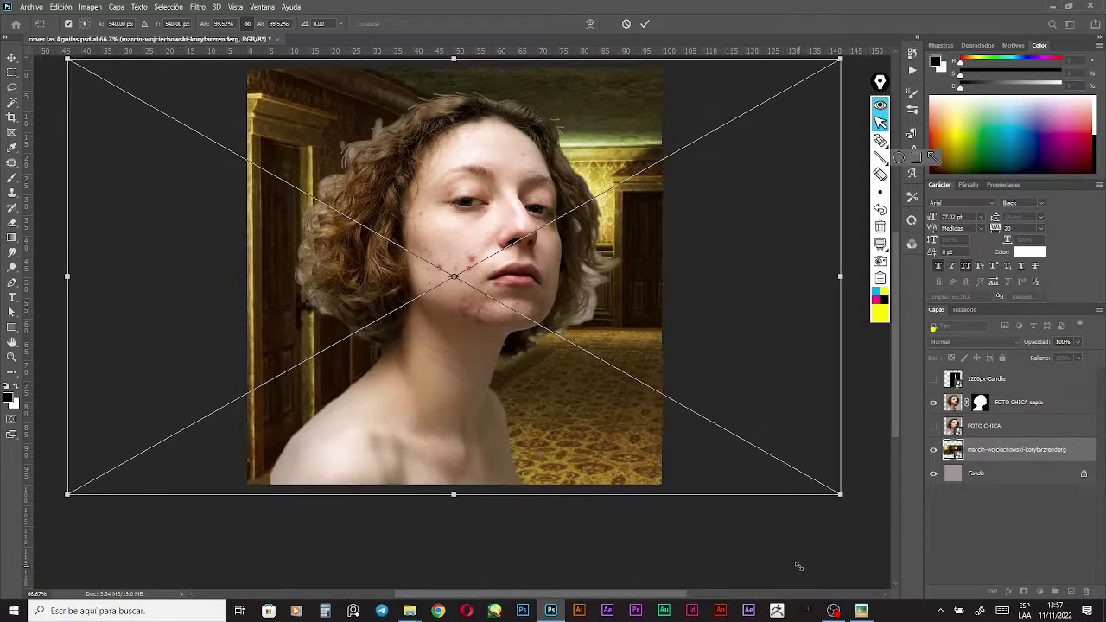
left_click_drag(625, 390, 627, 425)
left_click_drag(618, 381, 580, 371)
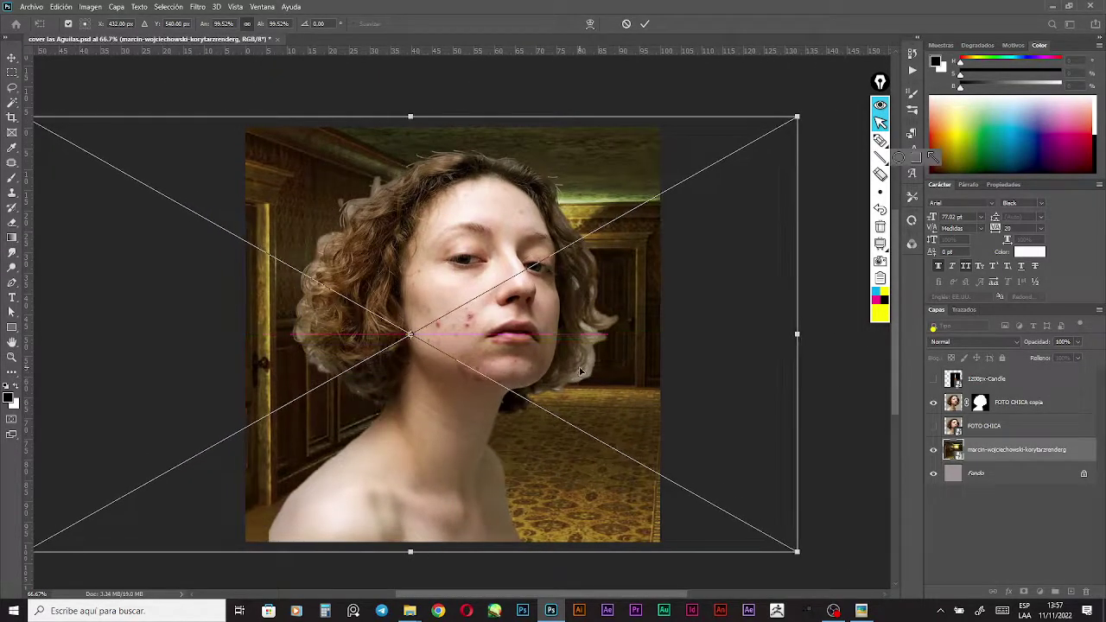
key("Return")
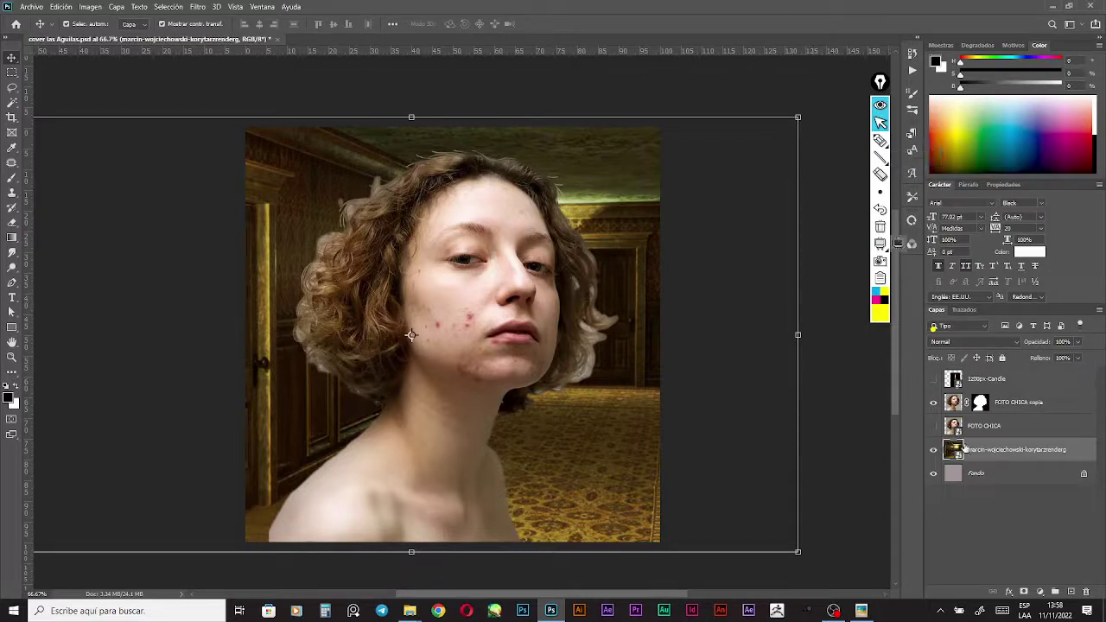
Draw a yellow horizon line across the image just below the woman's eyes with the annotation pen, and clear it
left_click(879, 139)
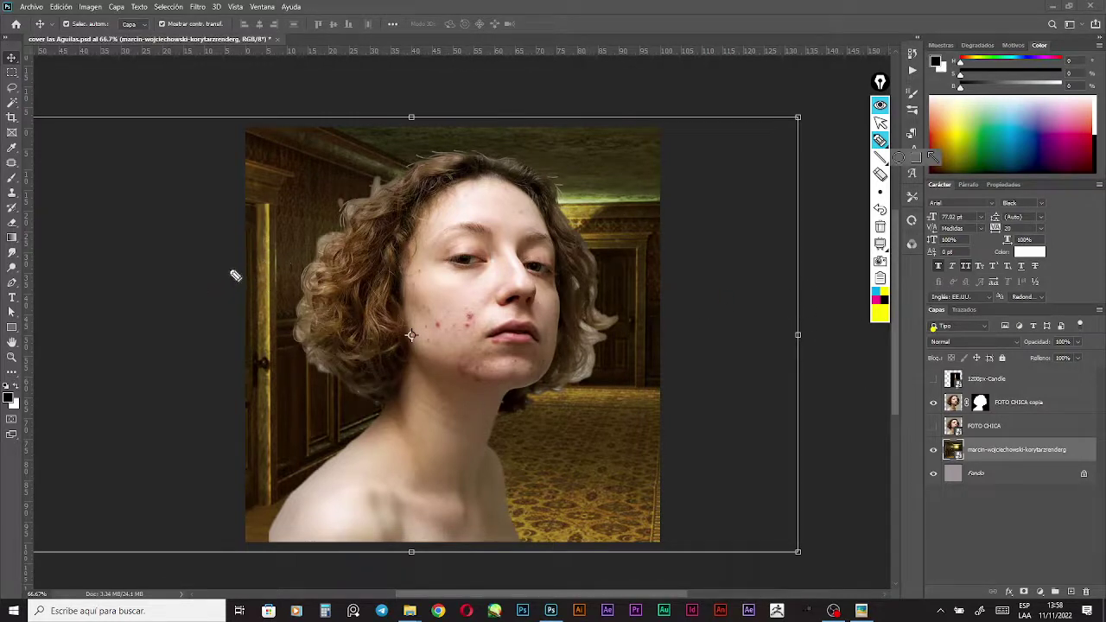
left_click_drag(223, 269, 734, 277)
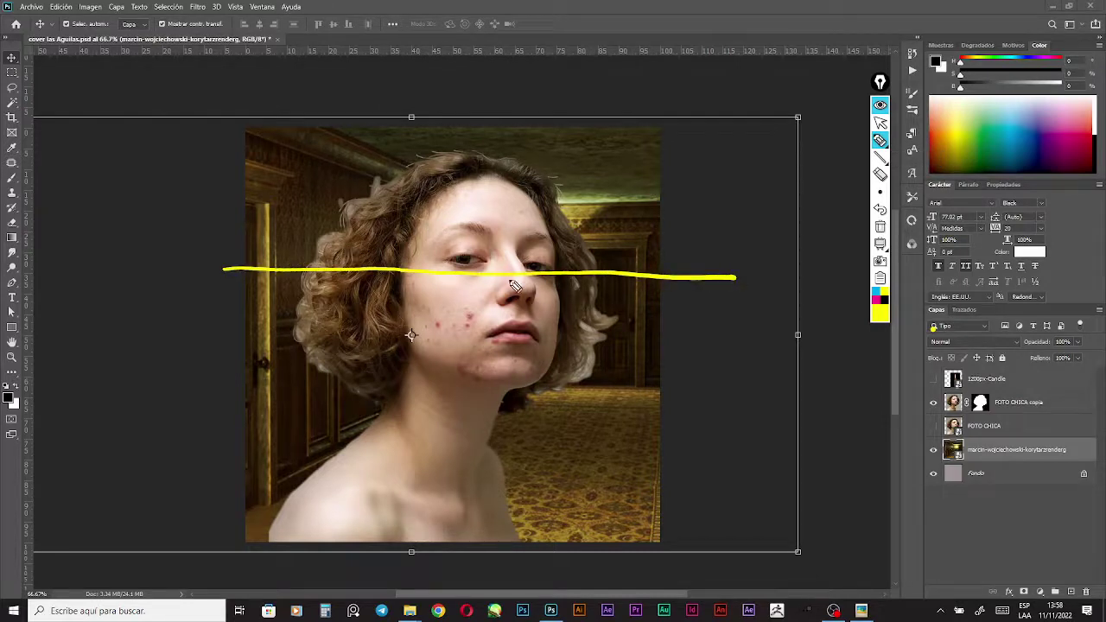
left_click(881, 244)
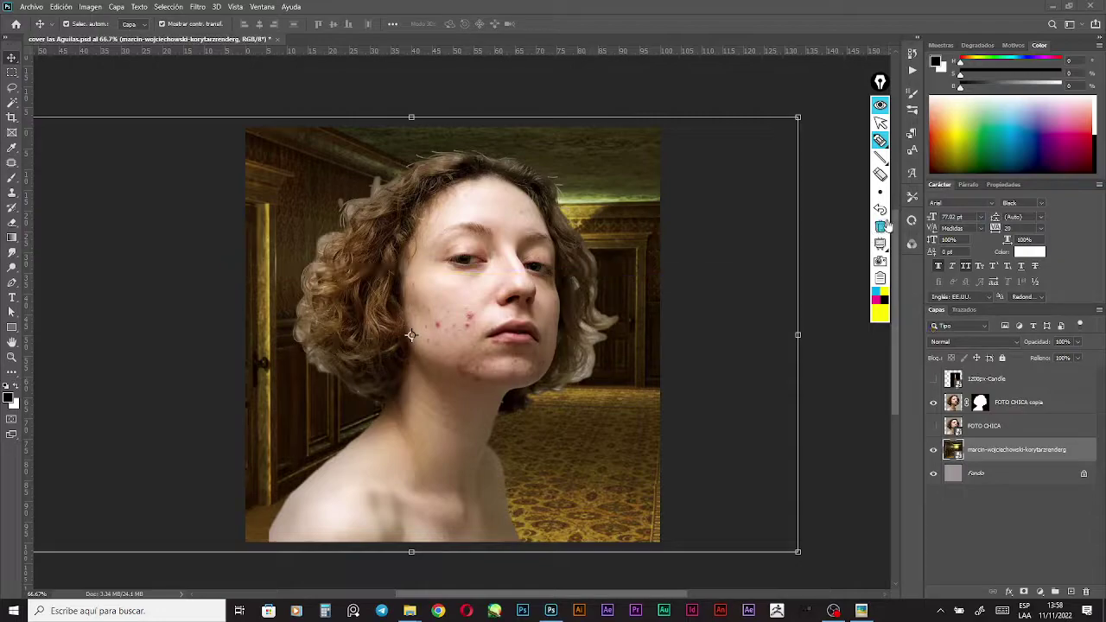
left_click(881, 246)
left_click(881, 246)
left_click(879, 124)
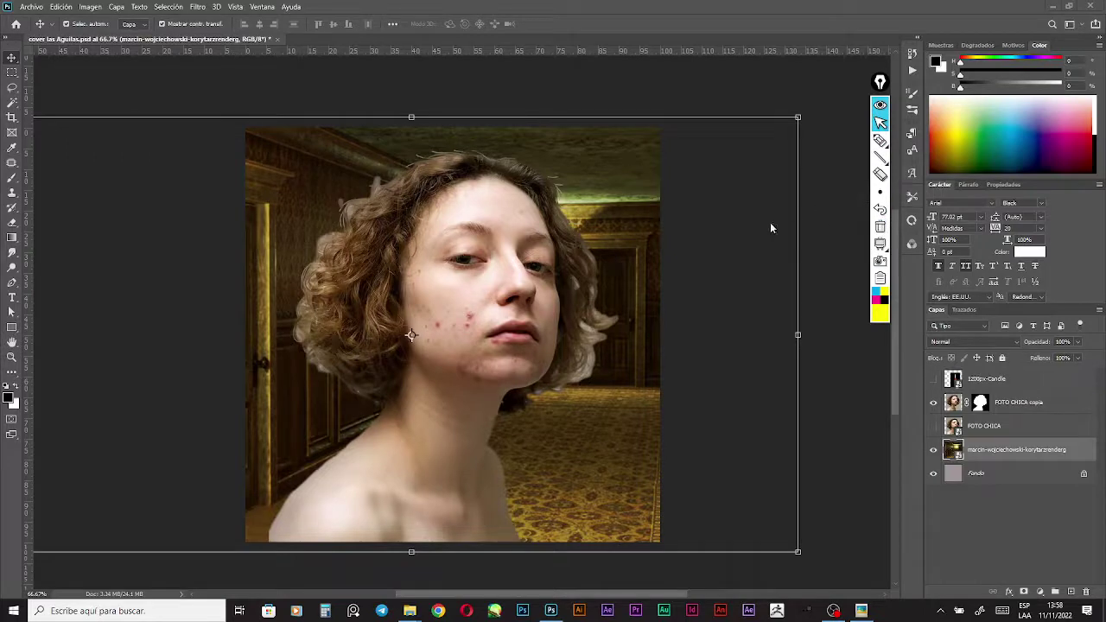
Sketch a yellow eye symbol with a horizontal sight line beside the canvas with the annotation pen, and clear it
left_click(879, 140)
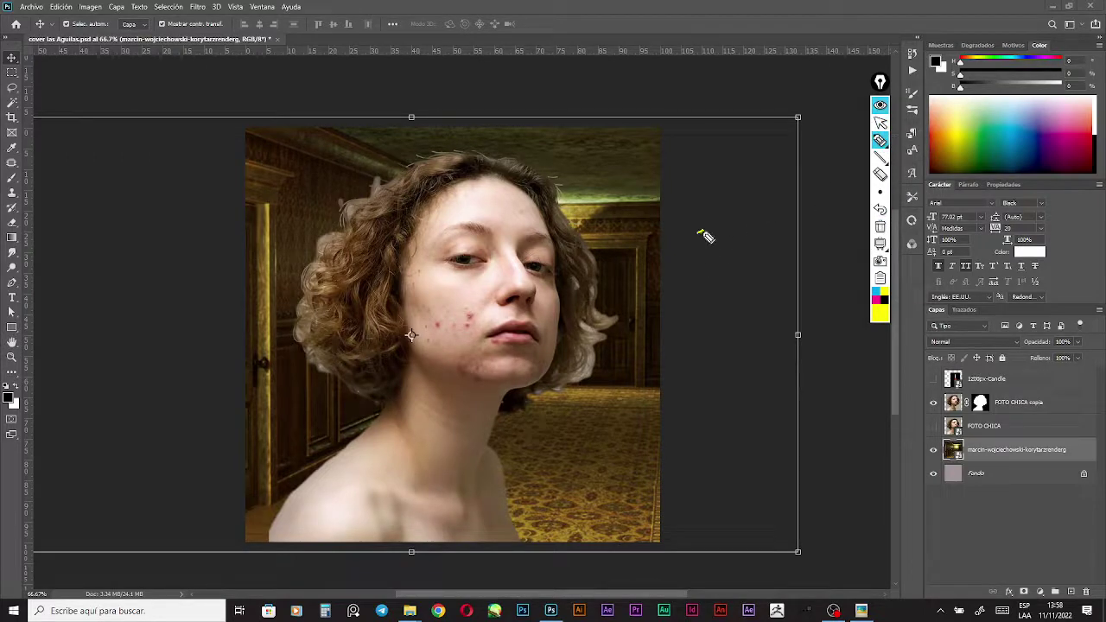
mouse_move(702, 231)
left_mouse_down()
mouse_move(698, 280)
mouse_move(679, 275)
mouse_move(822, 253)
left_mouse_up()
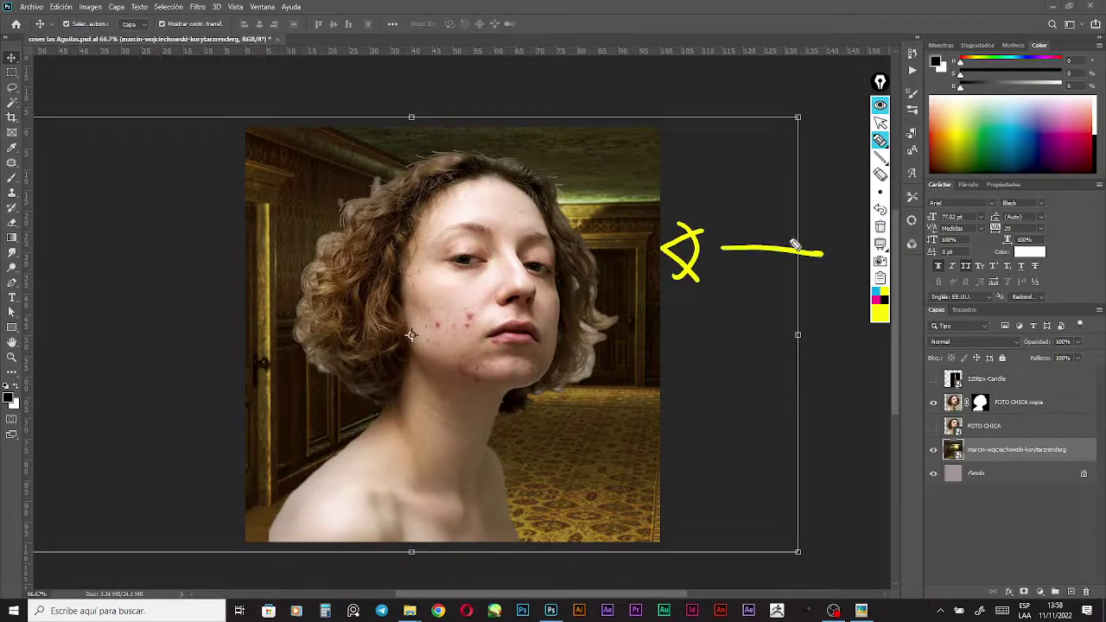
left_click(880, 227)
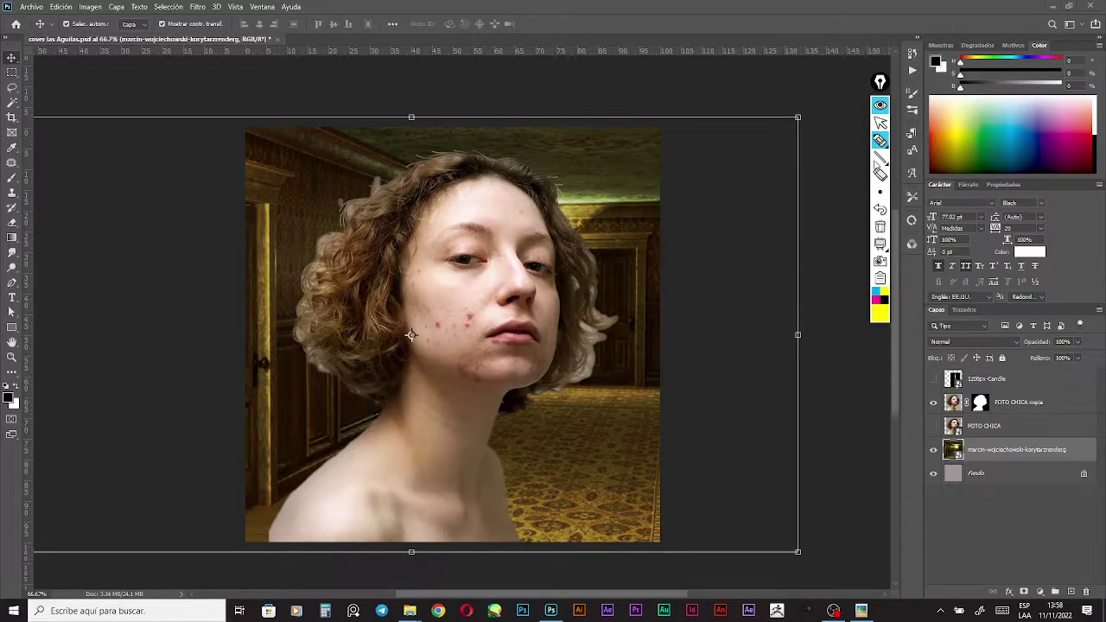
left_click(879, 122)
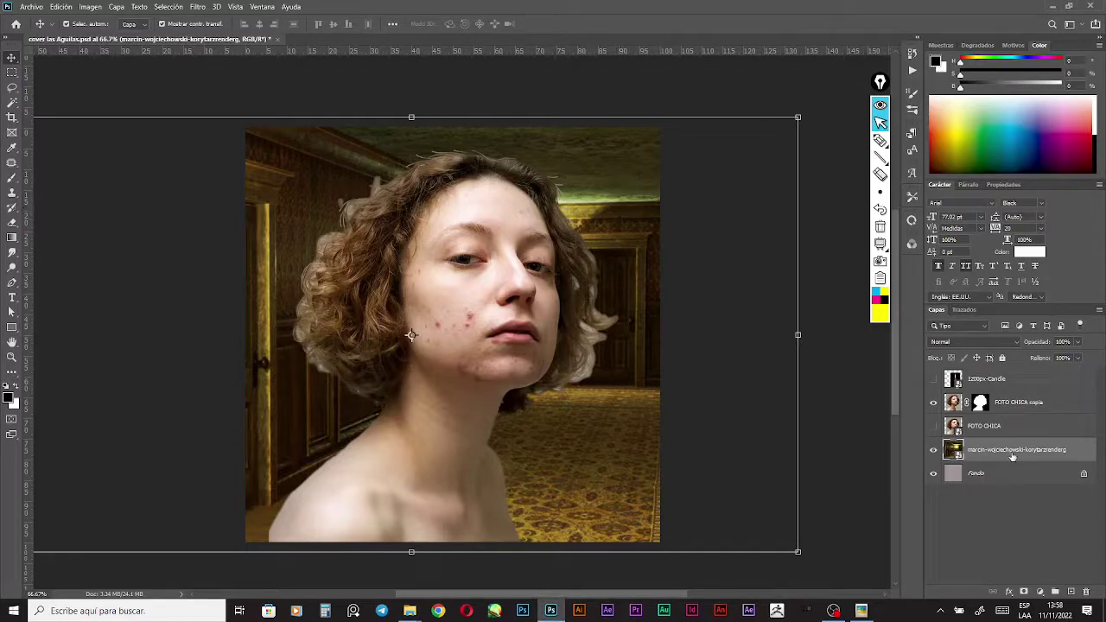
Show the 1200px-Candle layer, move it slightly left over the woman and select its candle with the Subject selection
left_click(832, 406)
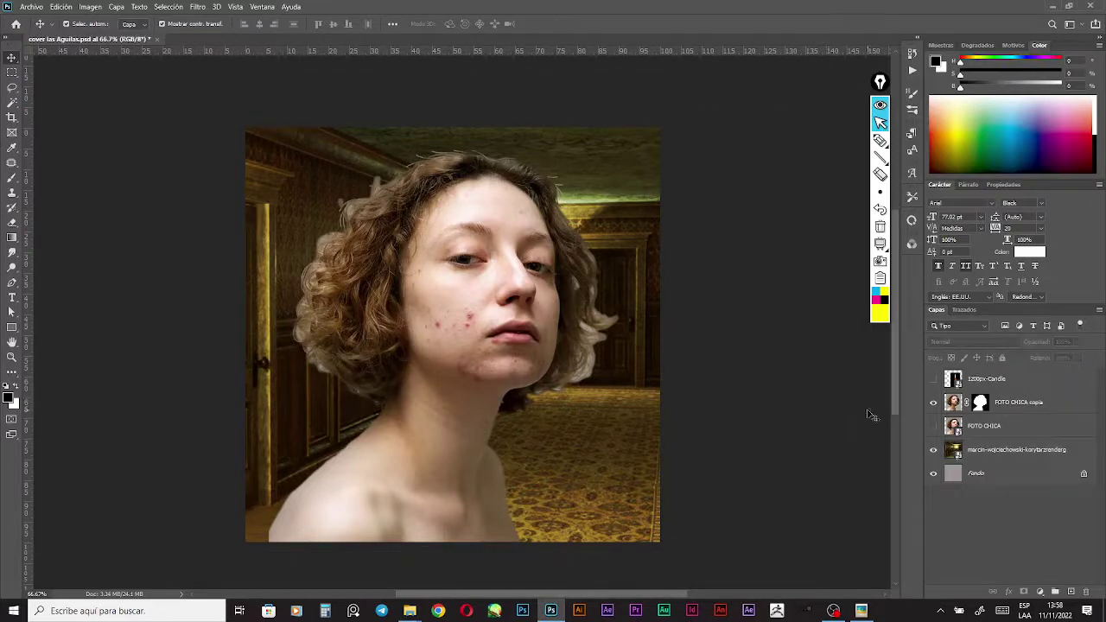
left_click(933, 379)
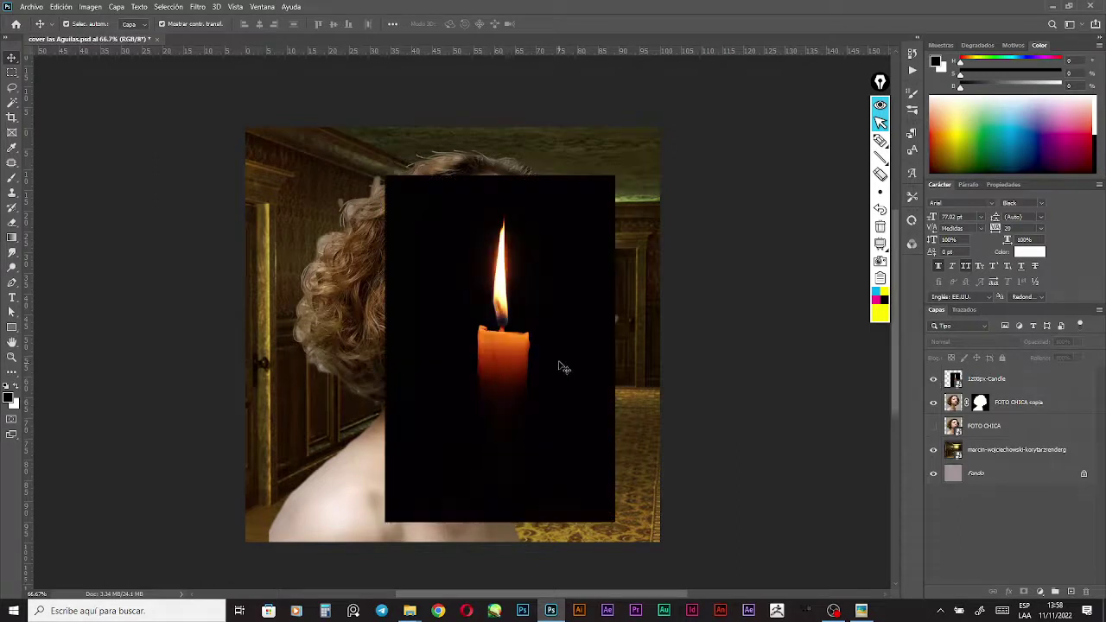
left_click_drag(555, 356, 518, 322)
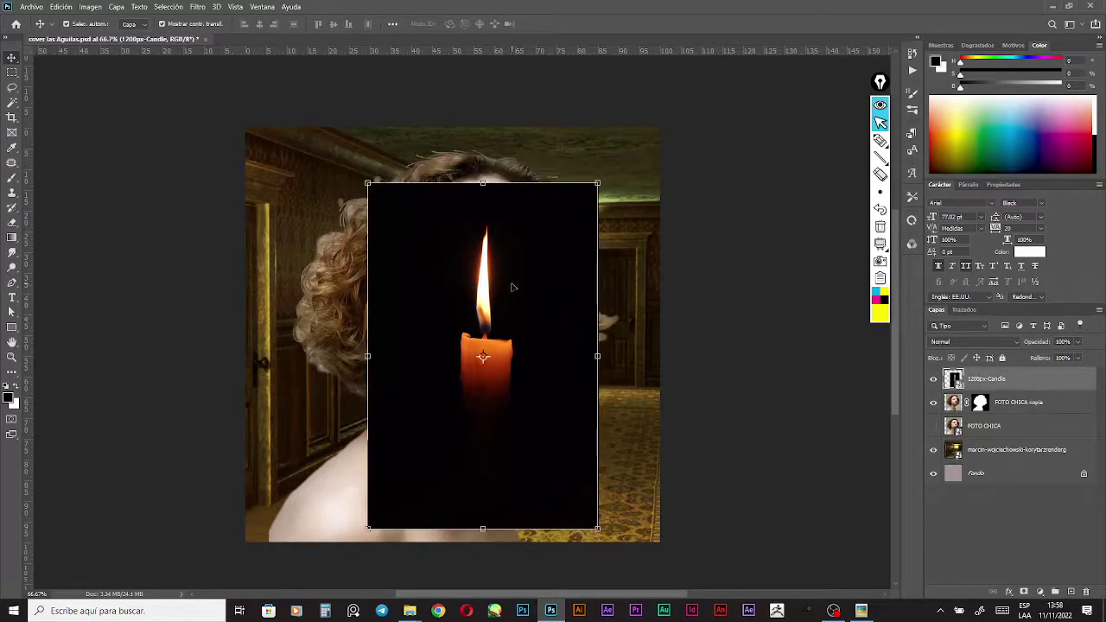
left_click(486, 236)
left_click(177, 9)
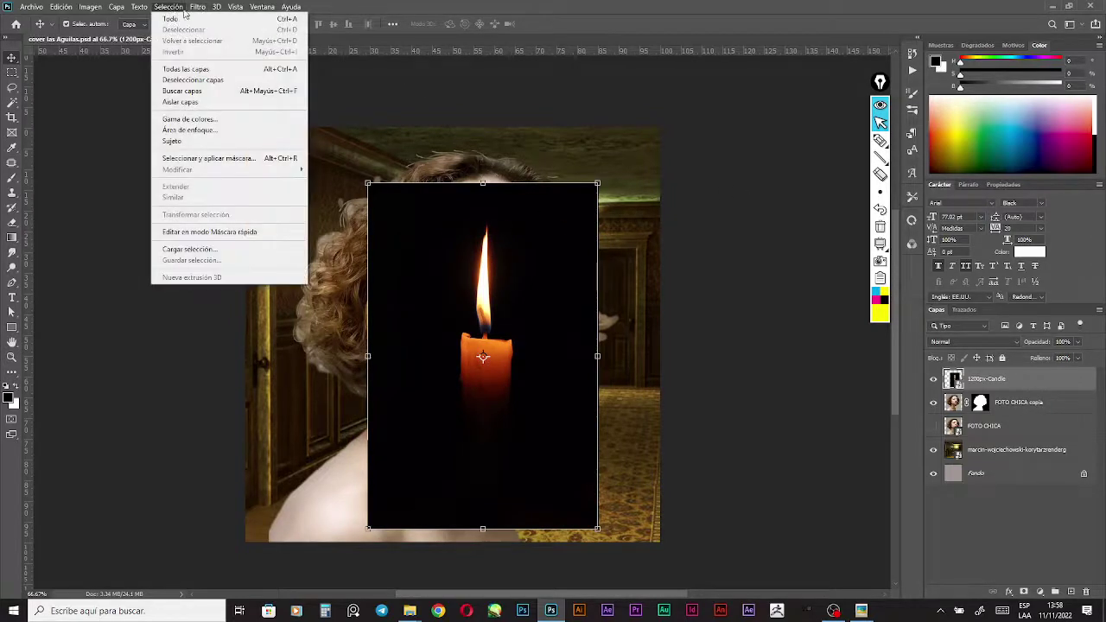
left_click(189, 141)
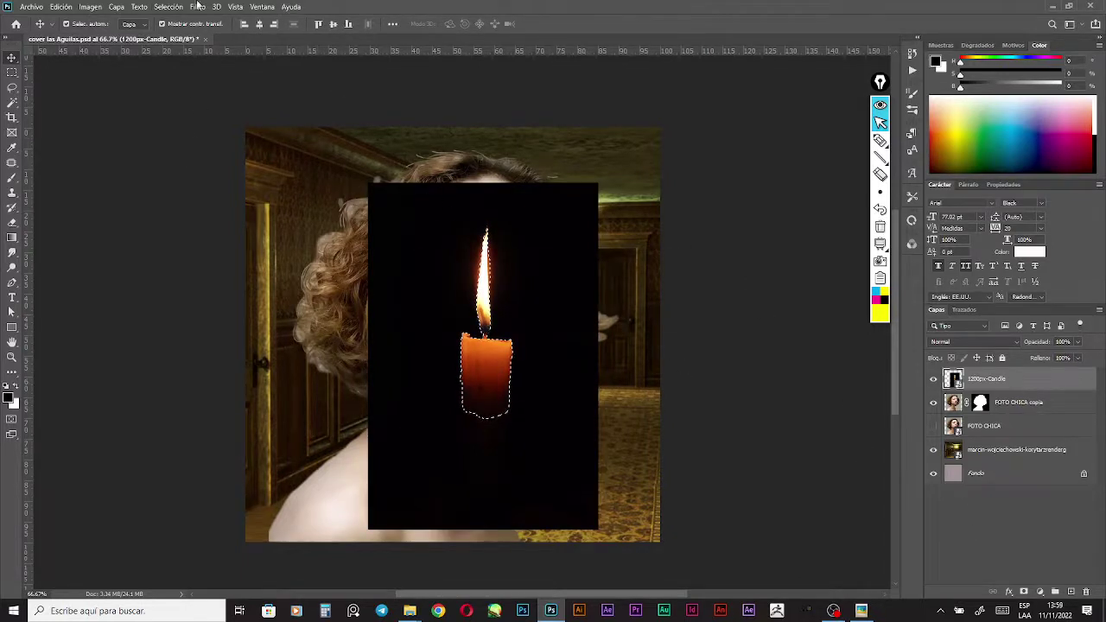
Refine the candle selection in Select and Mask with smooth 7, feather 2.0 px and shift edge -60%, output as a selection
left_click(172, 7)
left_click(182, 9)
left_click(181, 9)
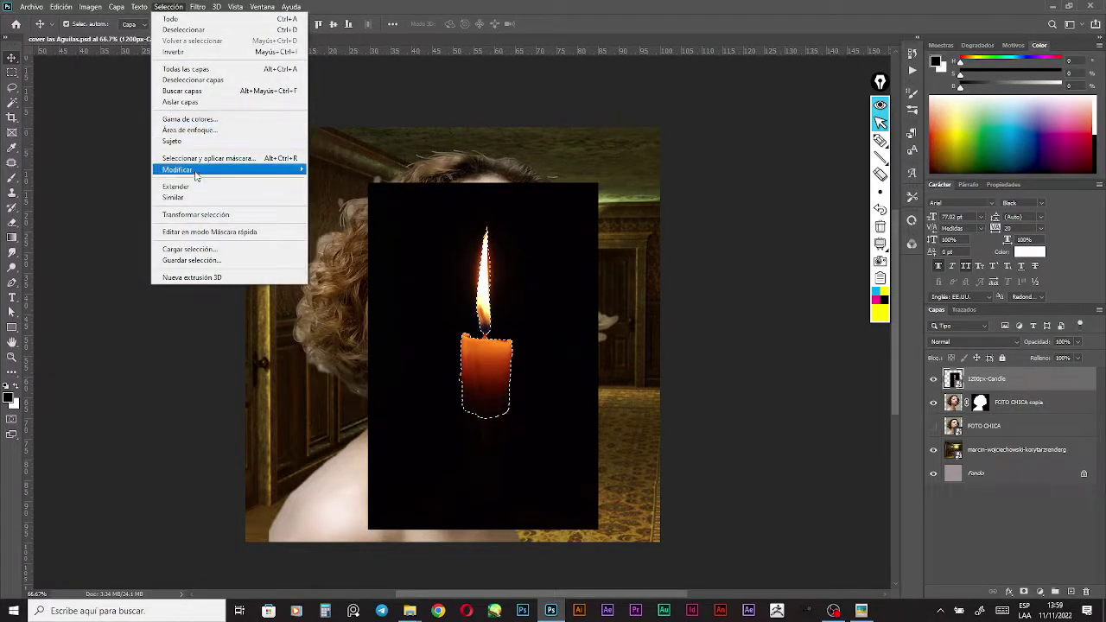
mouse_move(199, 170)
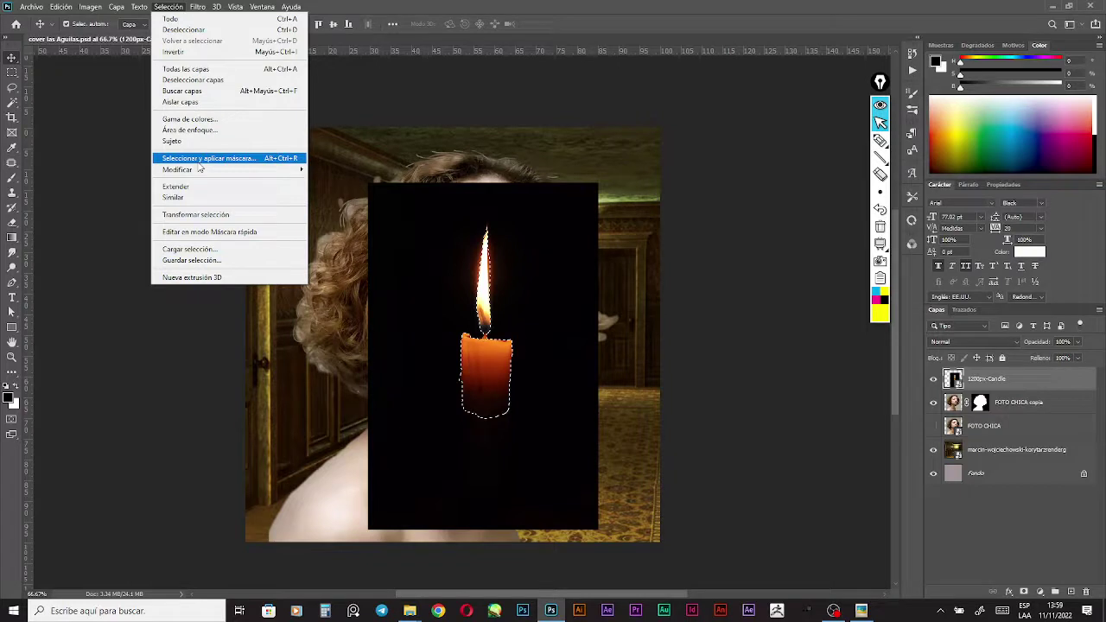
left_click(197, 160)
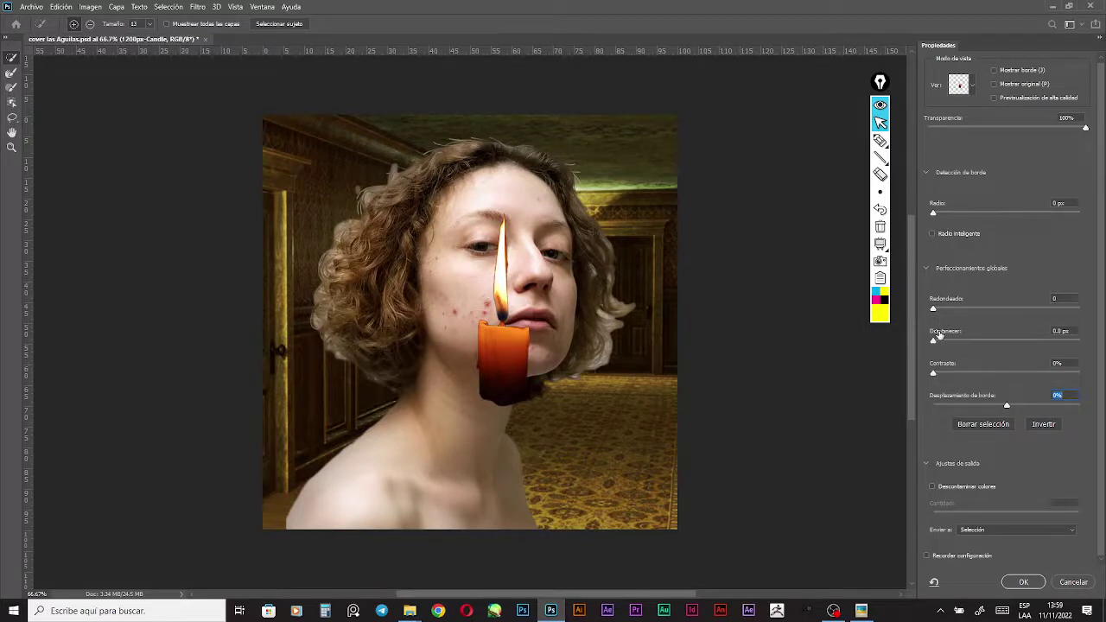
left_click_drag(1060, 331, 1039, 338)
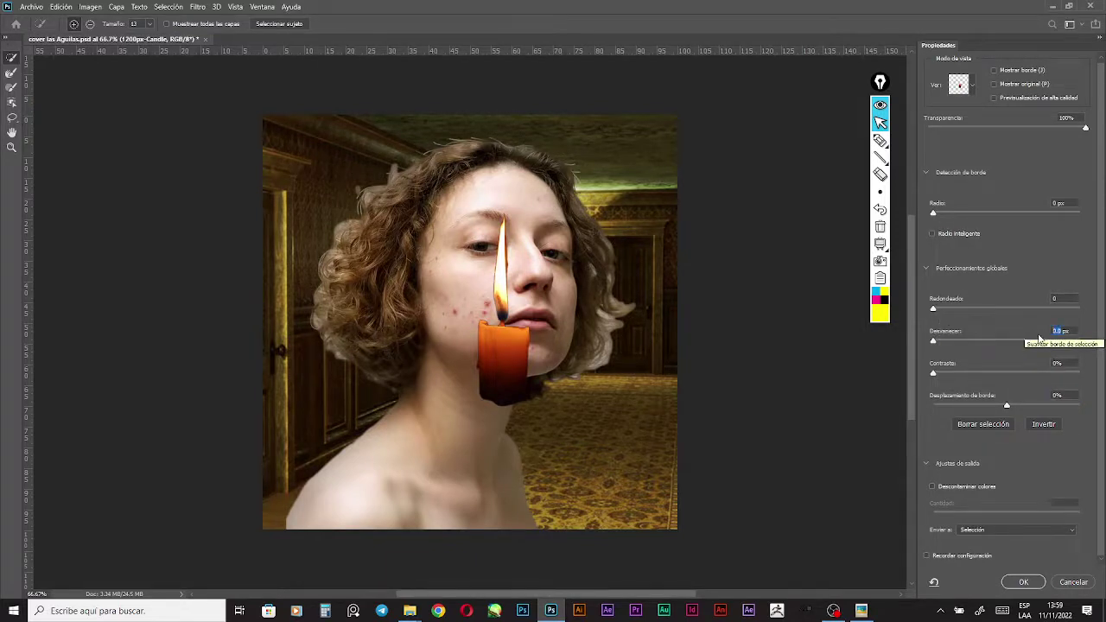
type("2")
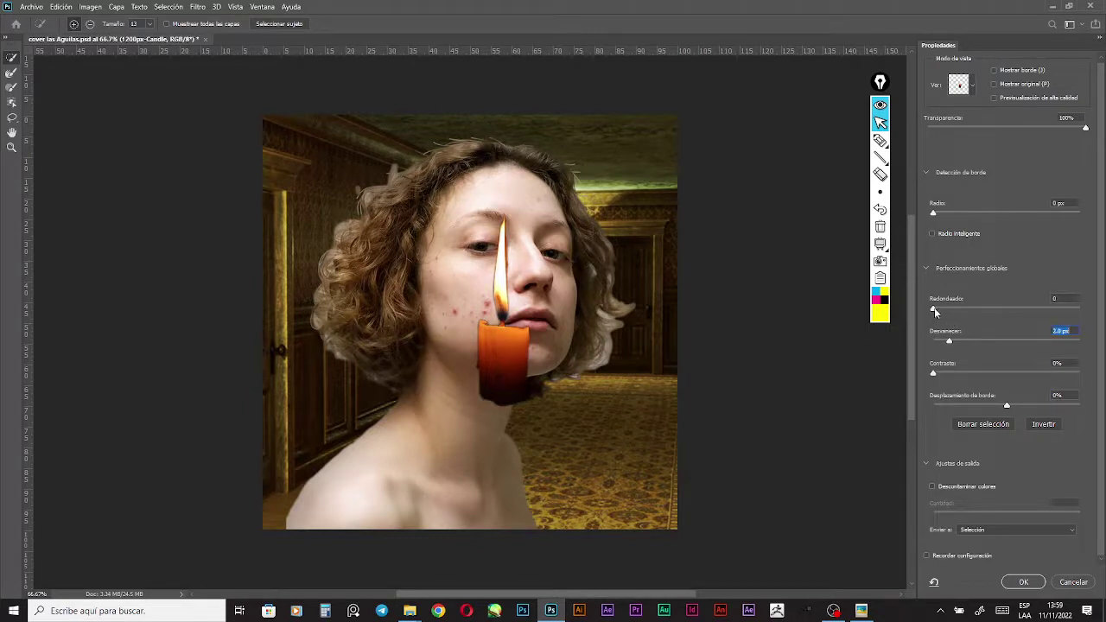
left_click_drag(934, 312, 939, 312)
left_click_drag(1007, 406, 982, 406)
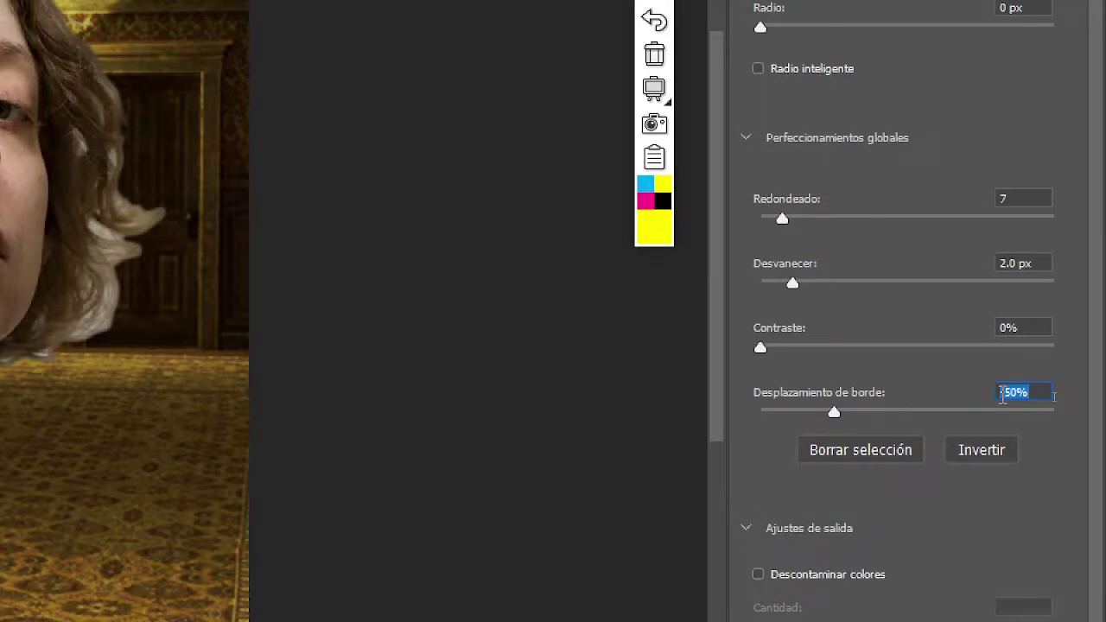
type("-60")
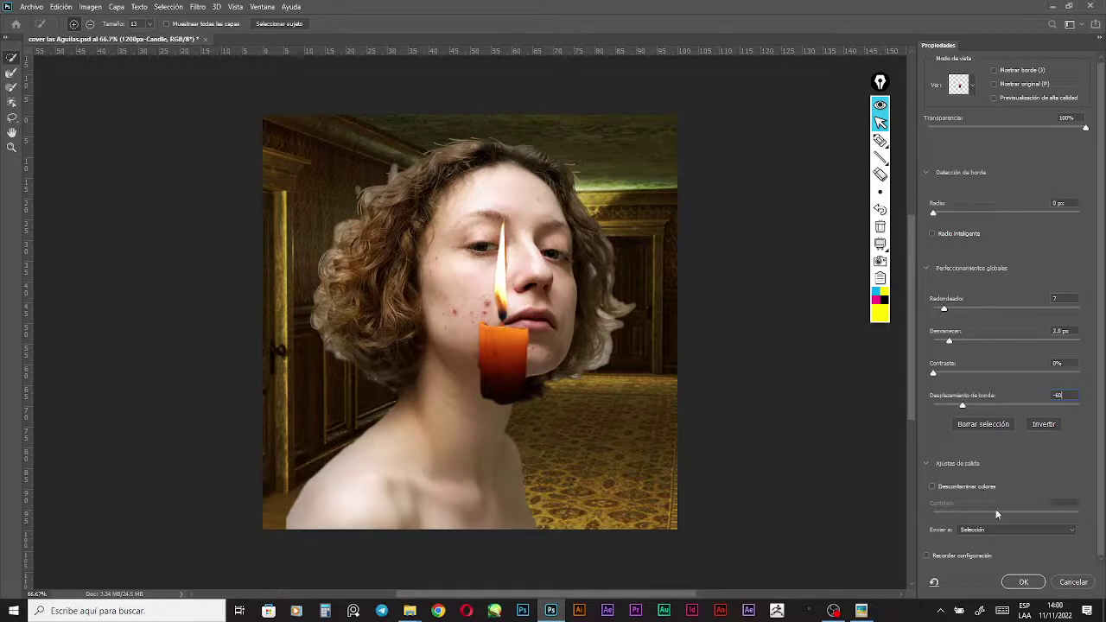
left_click(1022, 582)
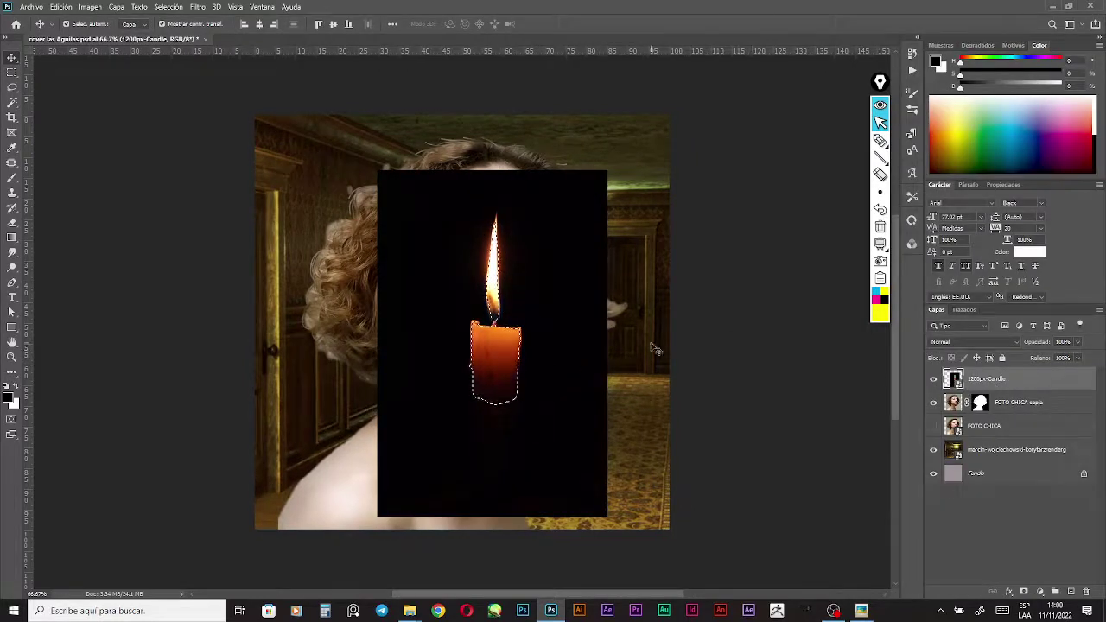
Mask the candle layer with the selection, then enlarge the candle to about 136% and place it in the image's lower-right corner
left_click(1022, 592)
left_click_drag(511, 404, 607, 546)
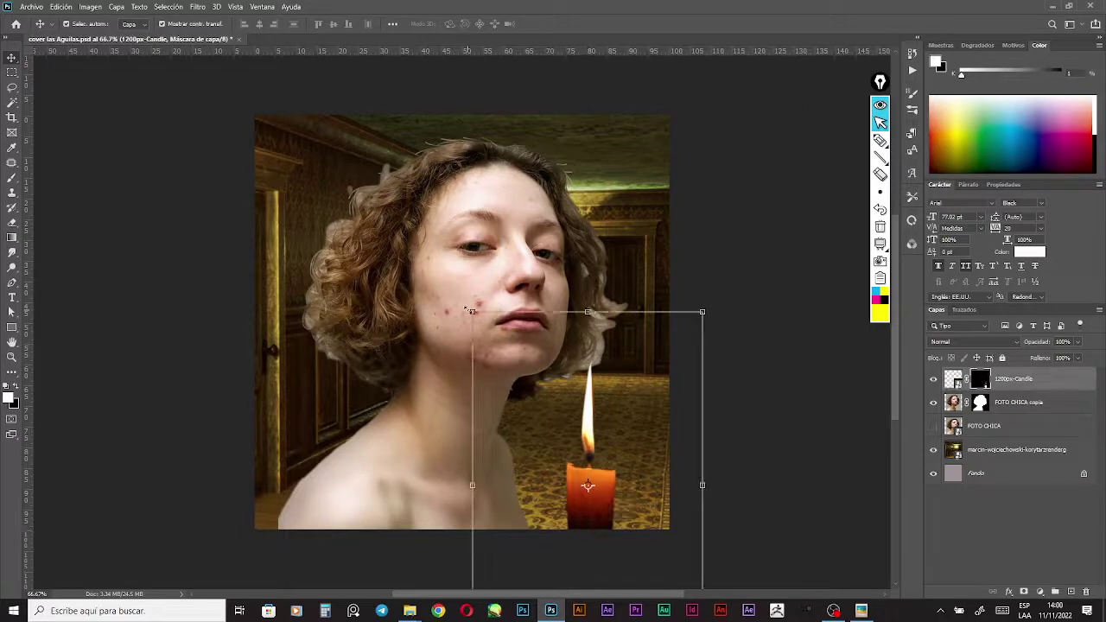
left_click_drag(471, 310, 412, 220)
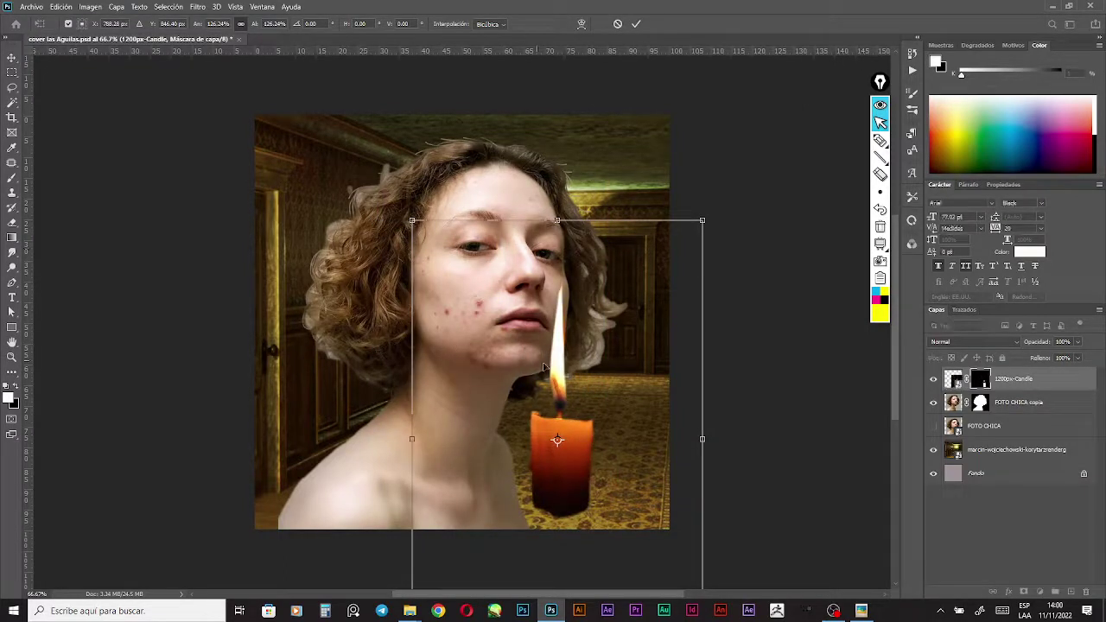
left_click_drag(544, 367, 594, 427)
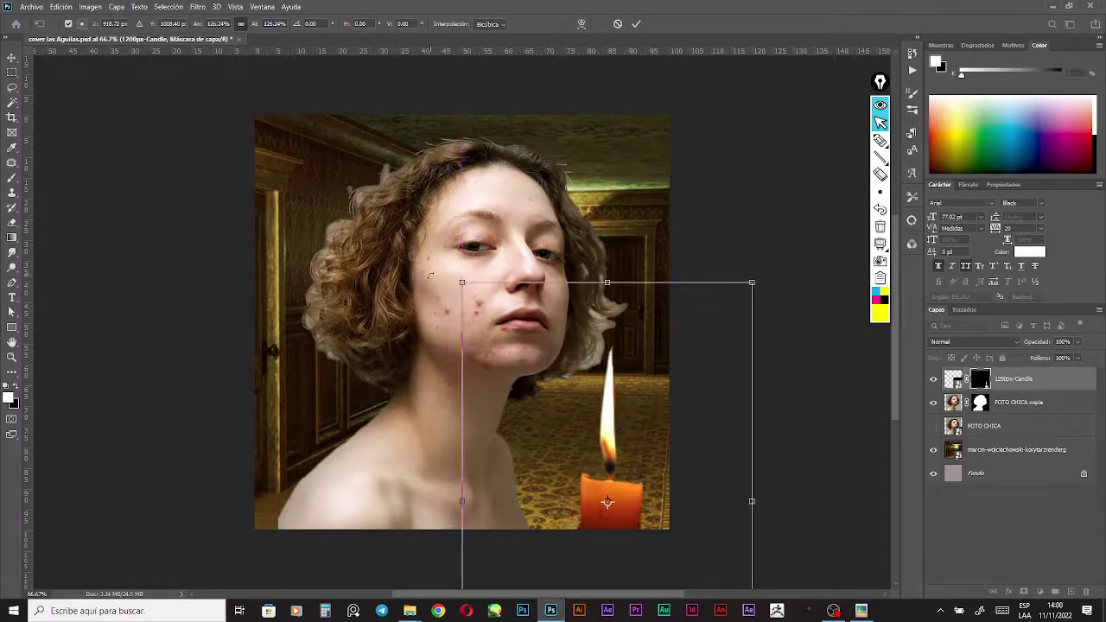
left_click_drag(461, 282, 423, 261)
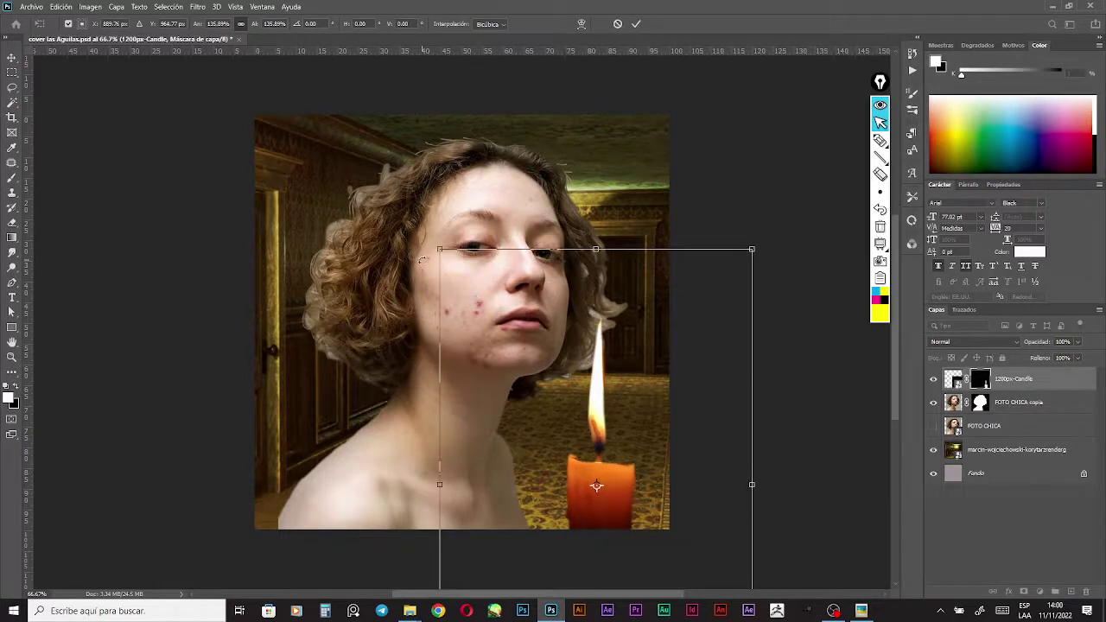
key("Return")
left_click(772, 221)
left_click_drag(598, 484, 598, 489)
left_click_drag(598, 493, 597, 494)
left_click(769, 134)
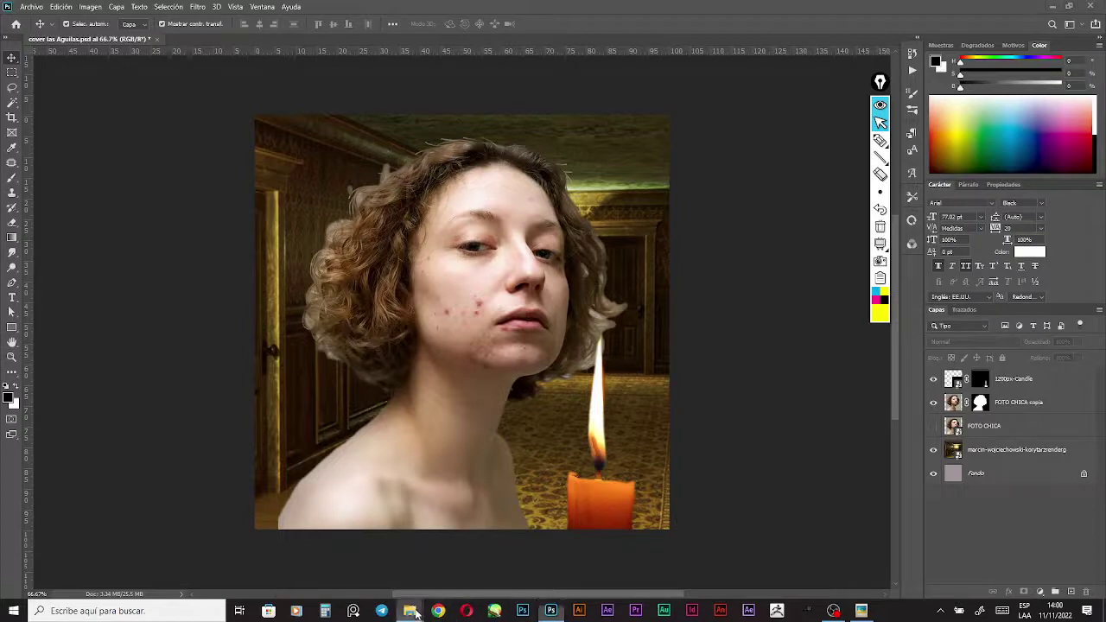
Place the fish-scale image descarga.jfif from the cover HOTEL CALIFORNIA folder and scale it to about 86% over the woman's face
mouse_move(410, 610)
left_click(304, 572)
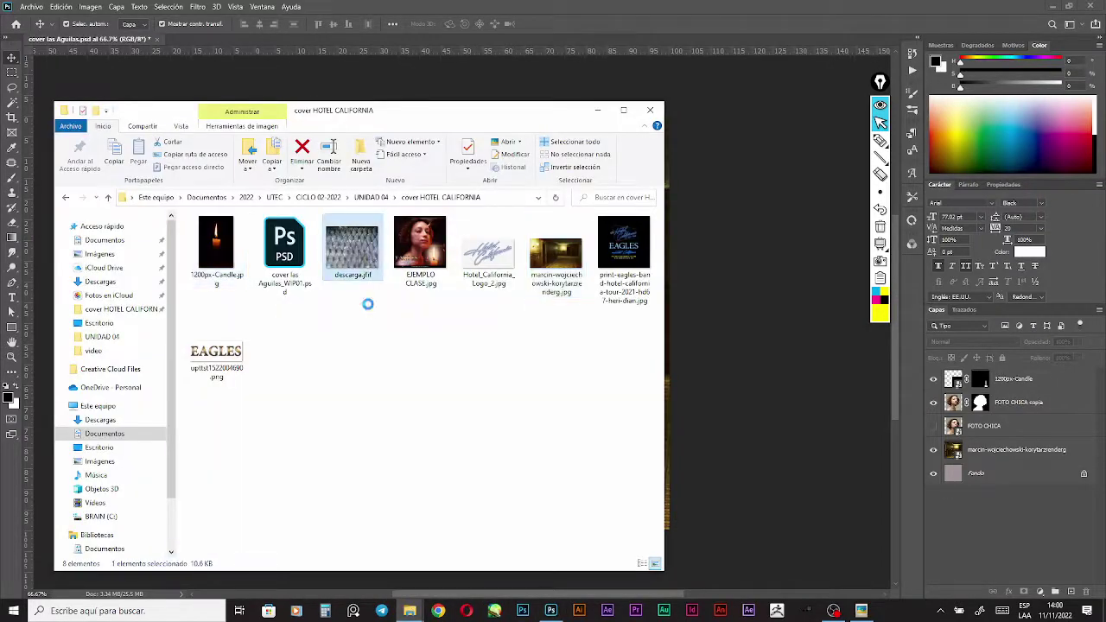
left_click_drag(352, 262, 752, 320)
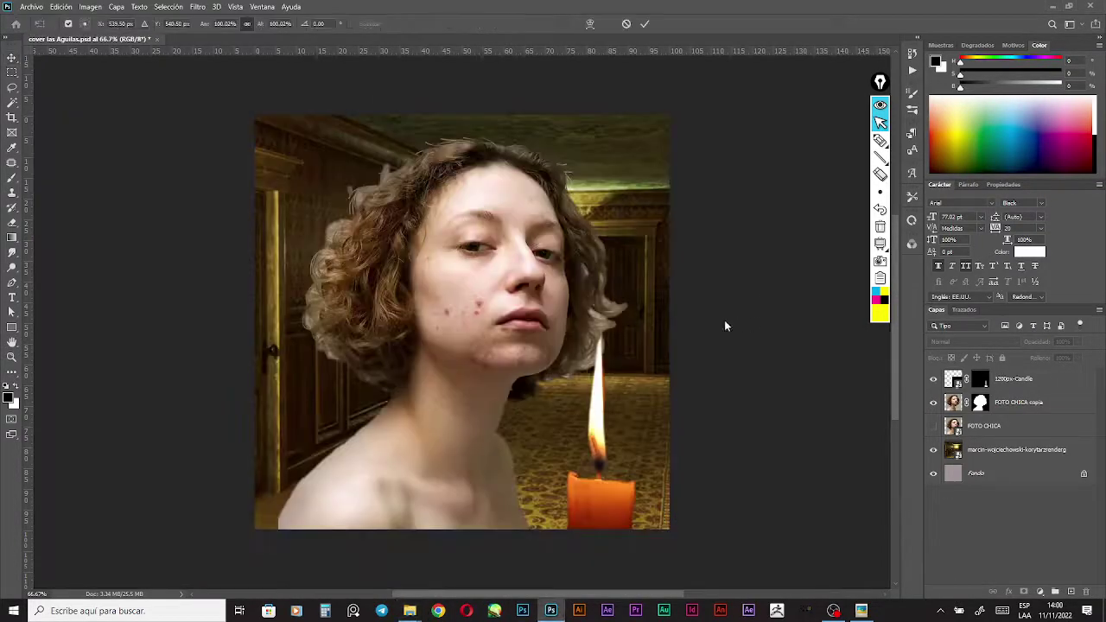
left_click_drag(453, 338, 403, 464)
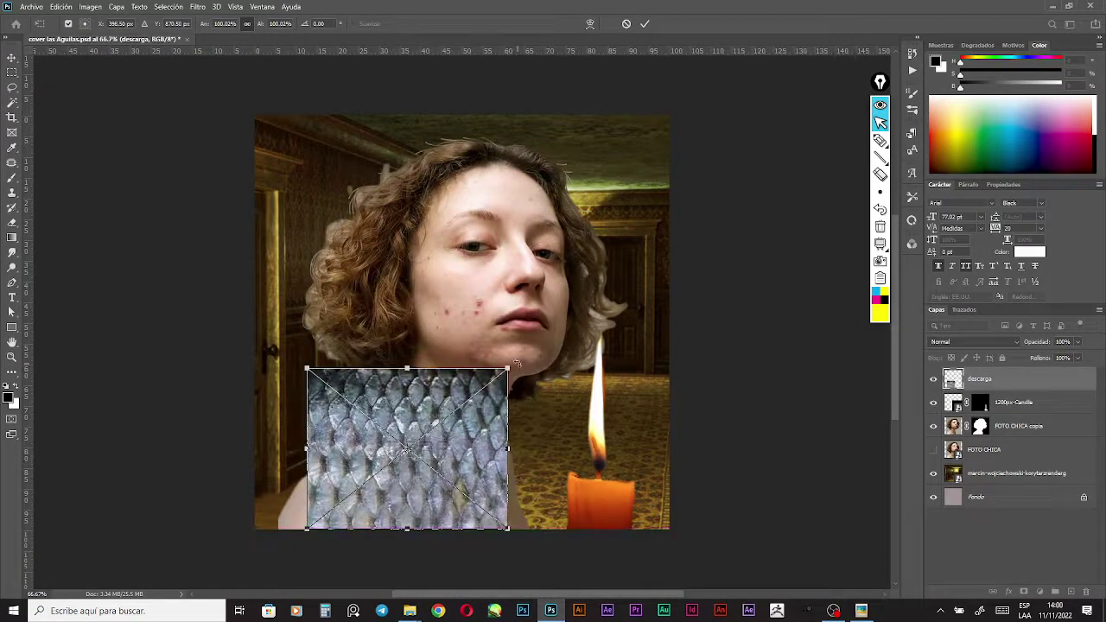
left_click_drag(508, 366, 485, 387)
left_click_drag(430, 444, 536, 270)
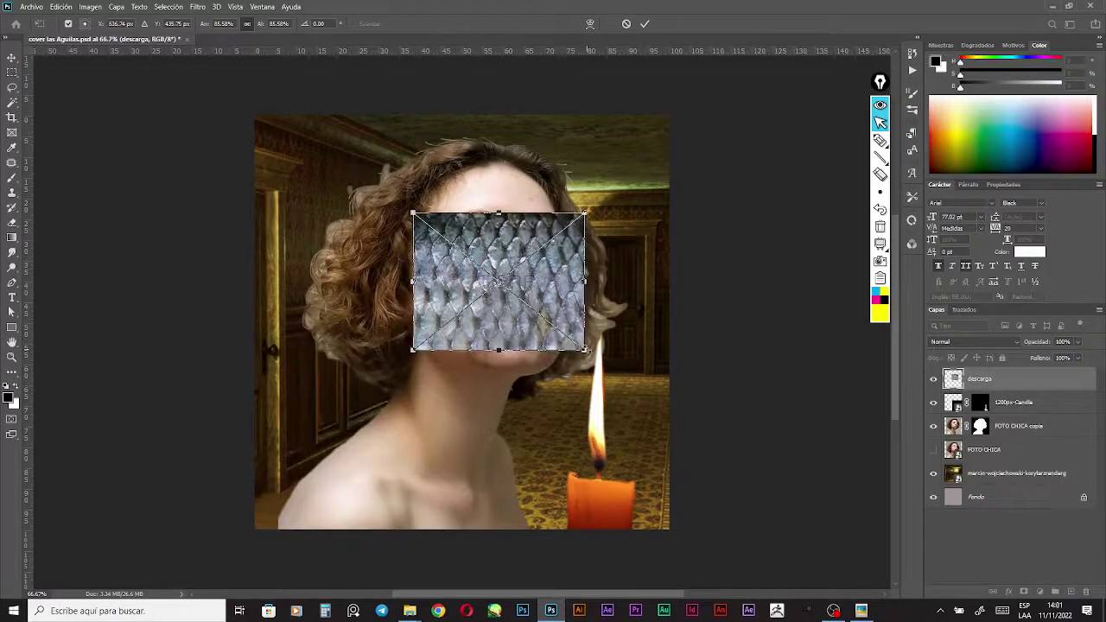
Shrink the fish-scale image further over the eye and cheek nearest the curls, commit the placement and hide the descarga layer
left_click_drag(585, 350, 547, 296)
left_click_drag(565, 196, 497, 233)
key("Return")
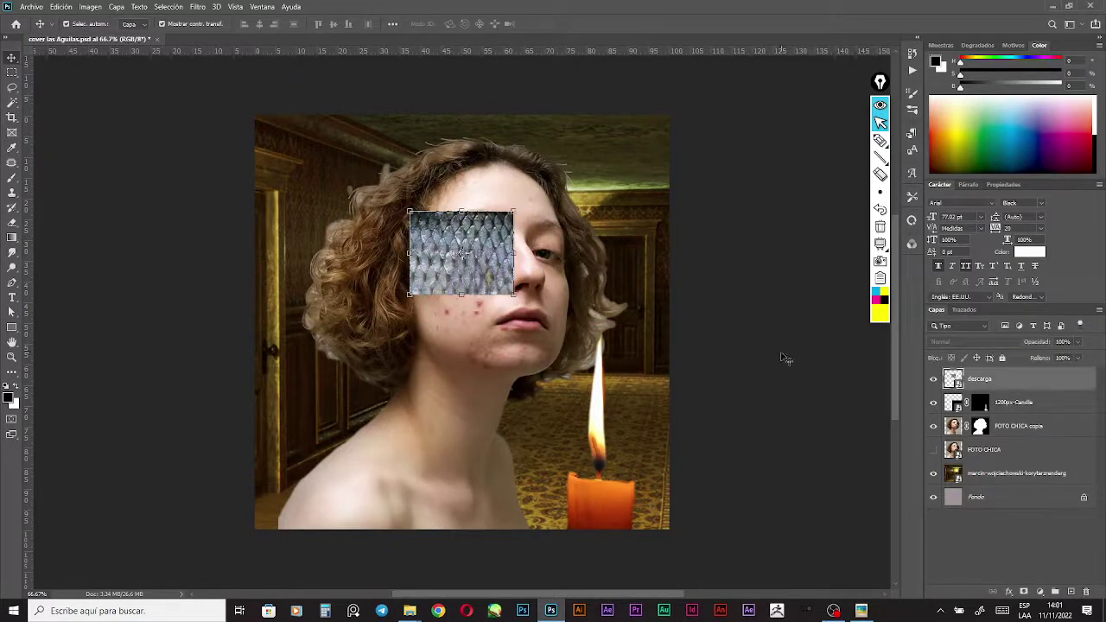
left_click(936, 378)
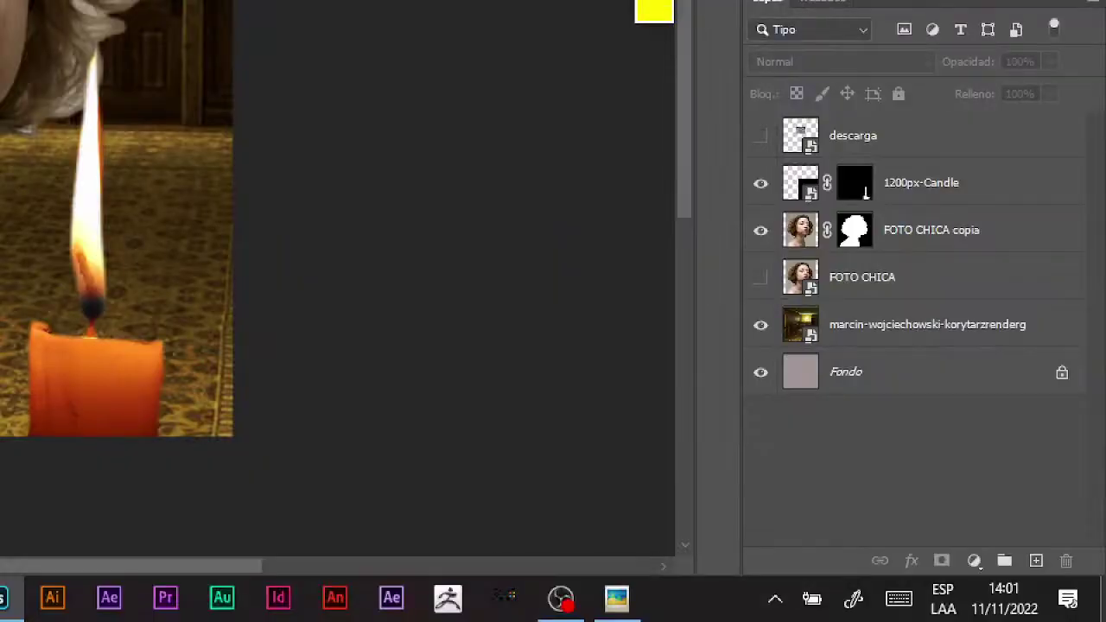
Add a Hue/Saturation adjustment layer above all layers and set its saturation to -100
left_click(976, 562)
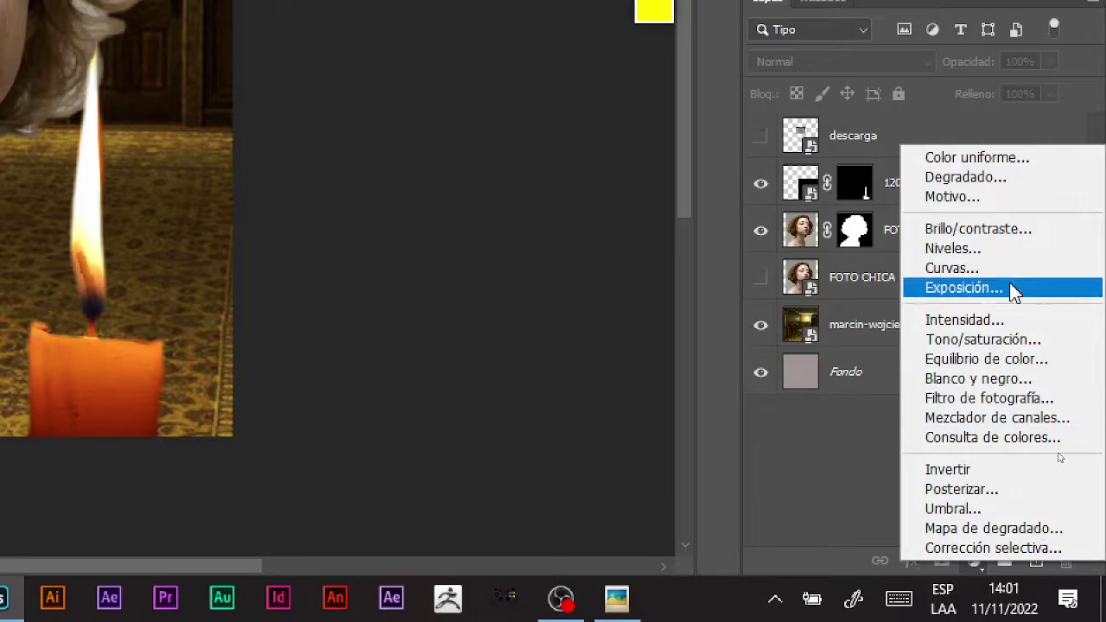
left_click(999, 335)
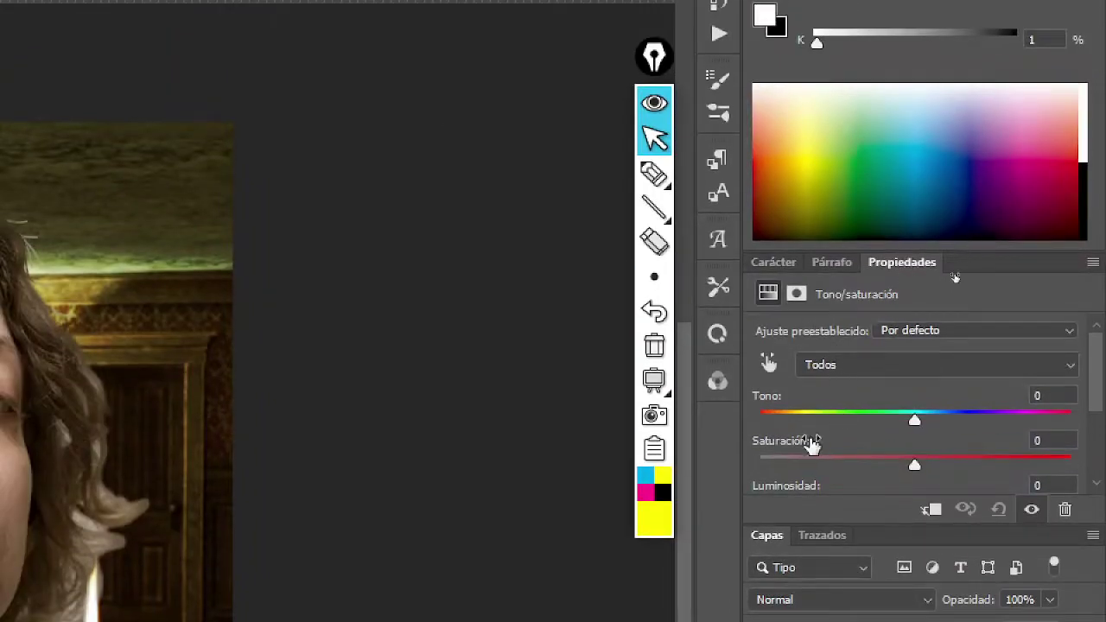
left_click_drag(382, 462, 765, 396)
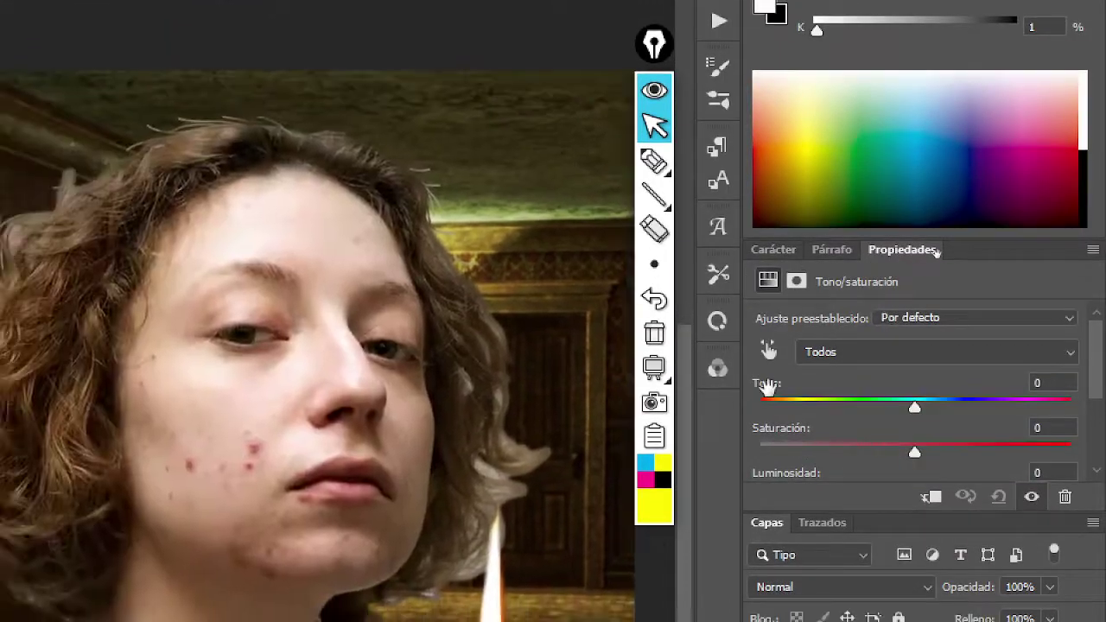
scroll(952, 431, "down", 1)
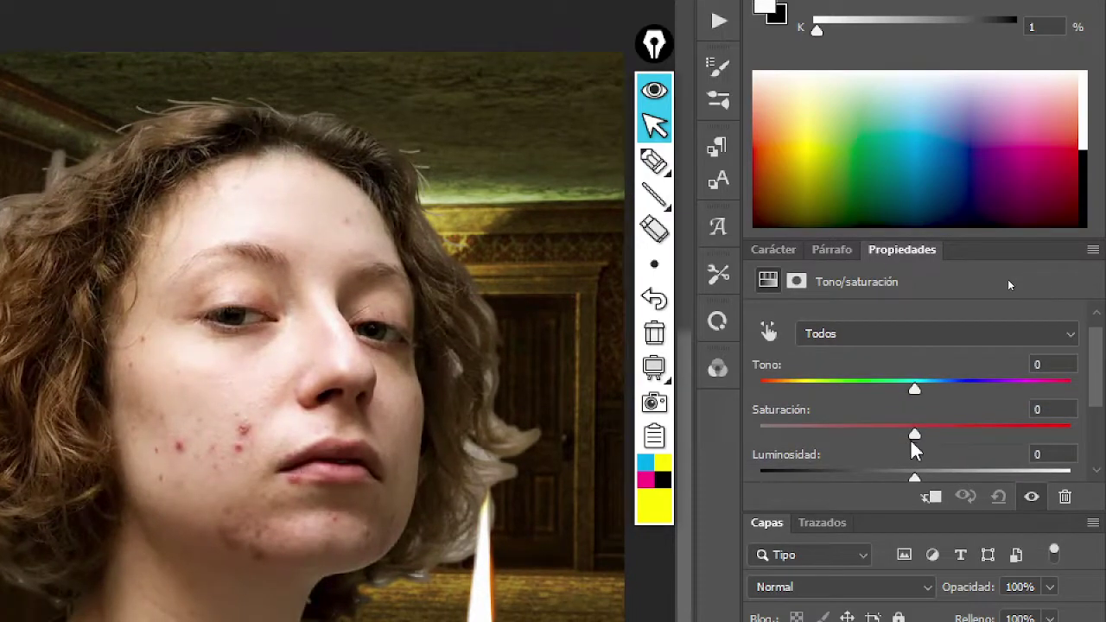
left_click_drag(914, 436, 617, 469)
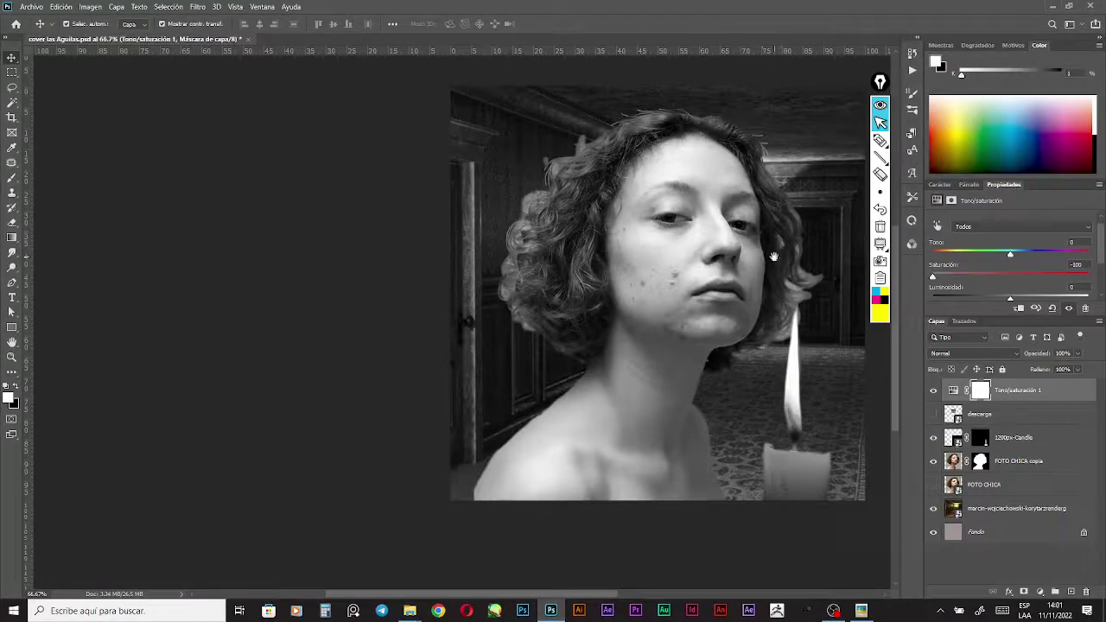
left_click_drag(423, 396, 23, 409)
left_click(798, 271)
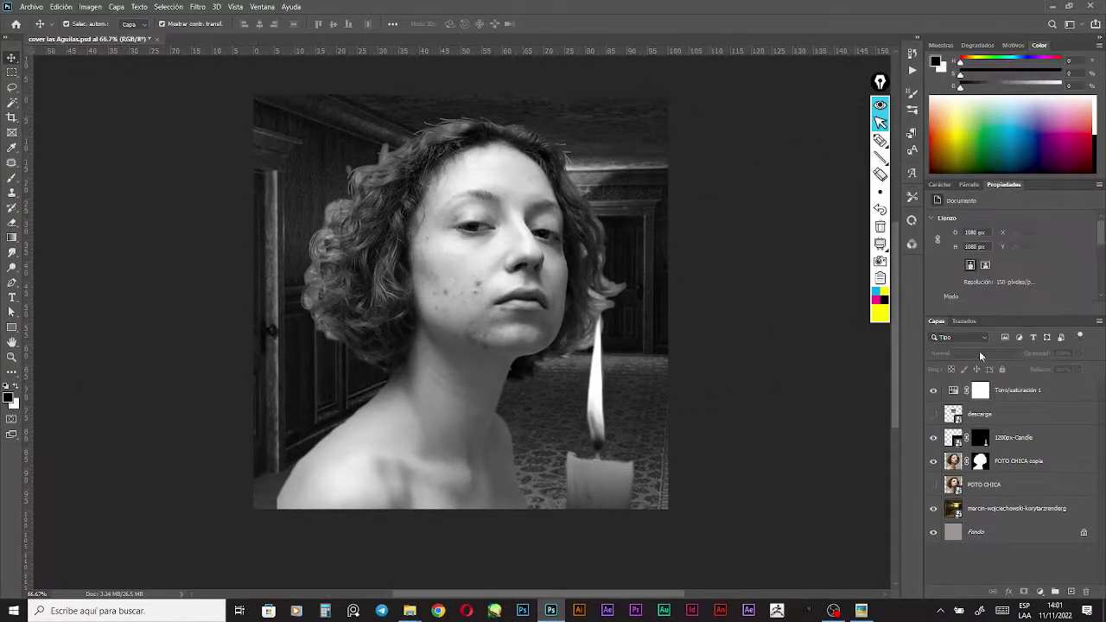
Toggle the Tono/saturación 1 layer's visibility repeatedly to compare the composite in colour and in black and white, leaving it shown
left_click(1006, 399)
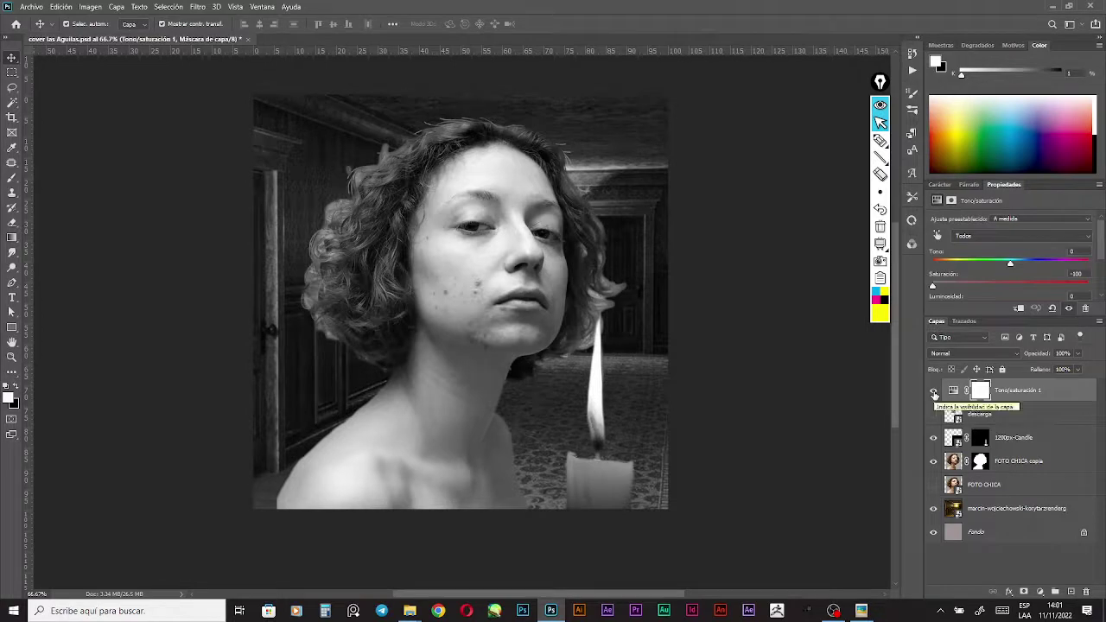
left_click(933, 394)
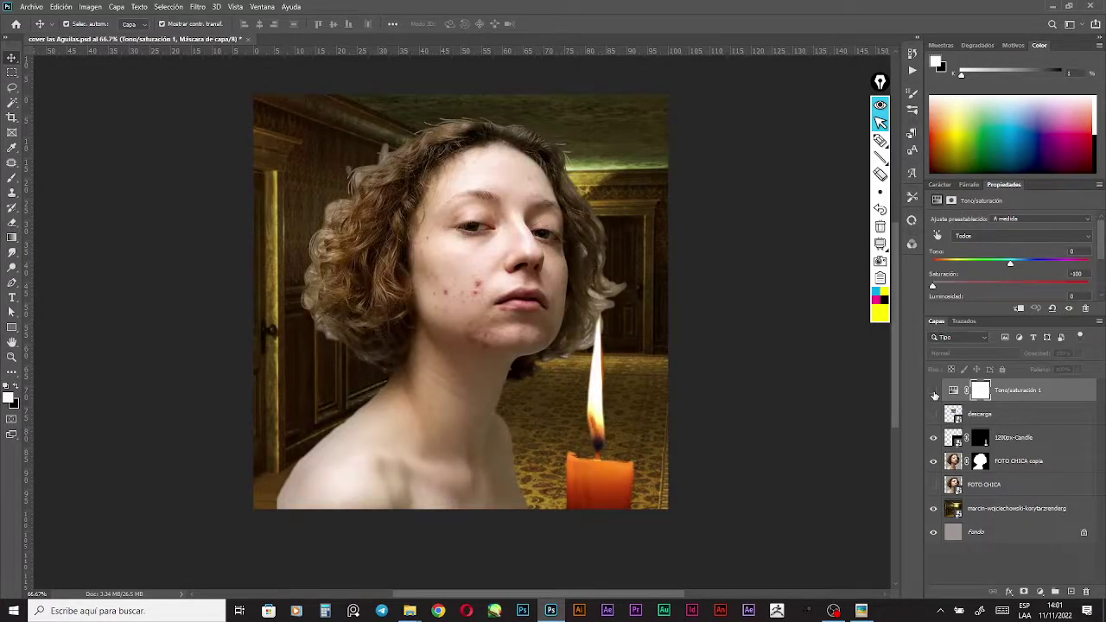
left_click(933, 394)
left_click(933, 394)
left_click(932, 394)
left_click(933, 394)
left_click(933, 393)
left_click(935, 394)
left_click_drag(827, 377, 785, 388)
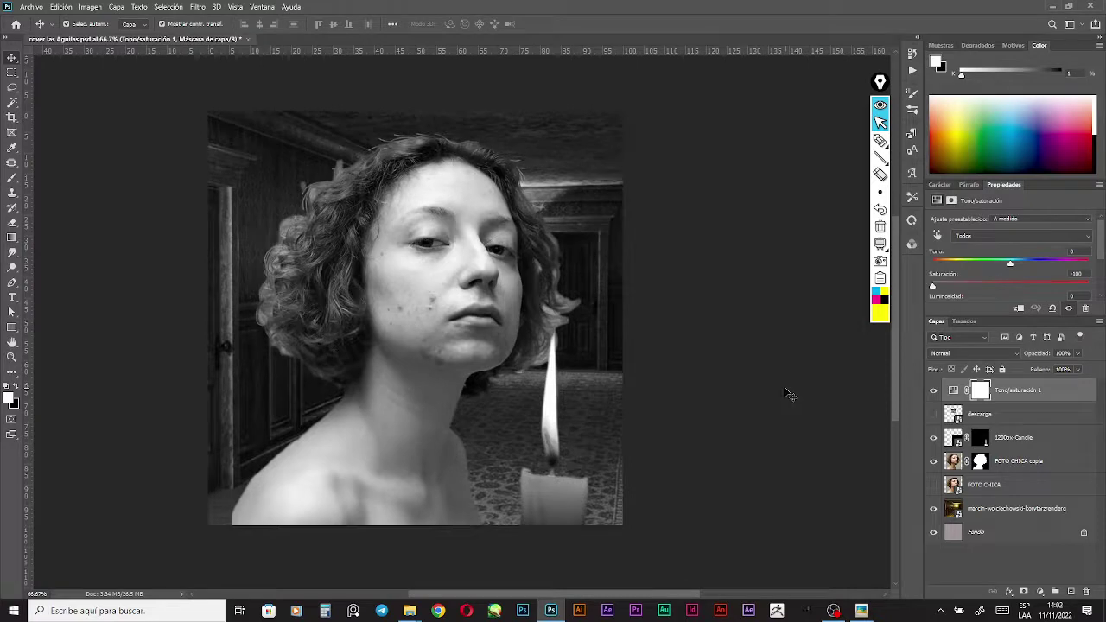
Mark the candle's base with a yellow arrow using the annotation pen, and clear the mark
left_click(878, 138)
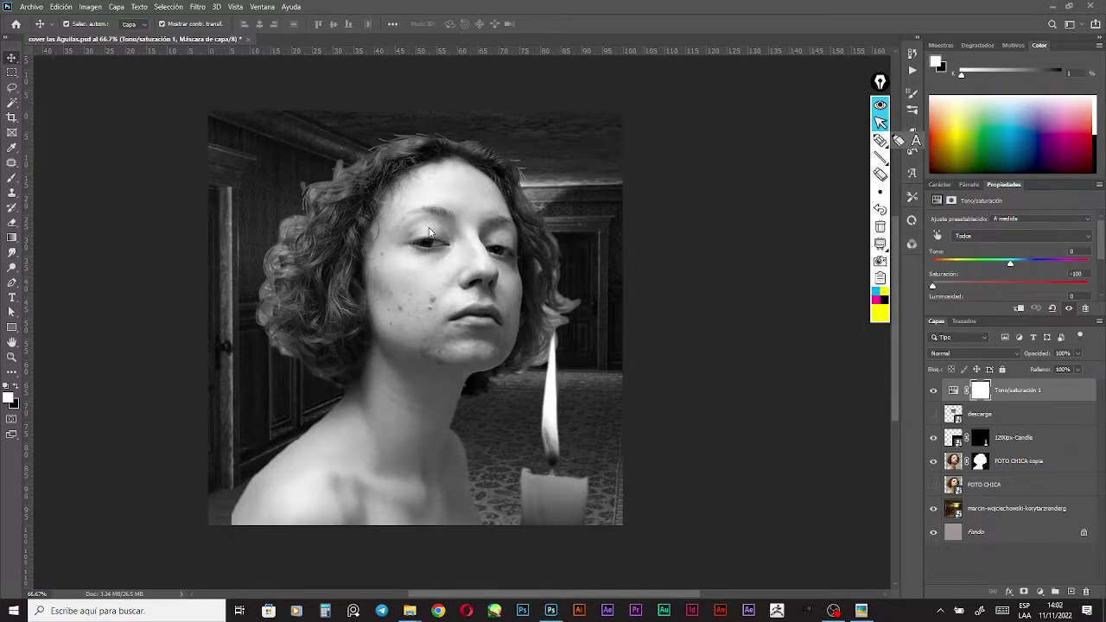
left_click(879, 141)
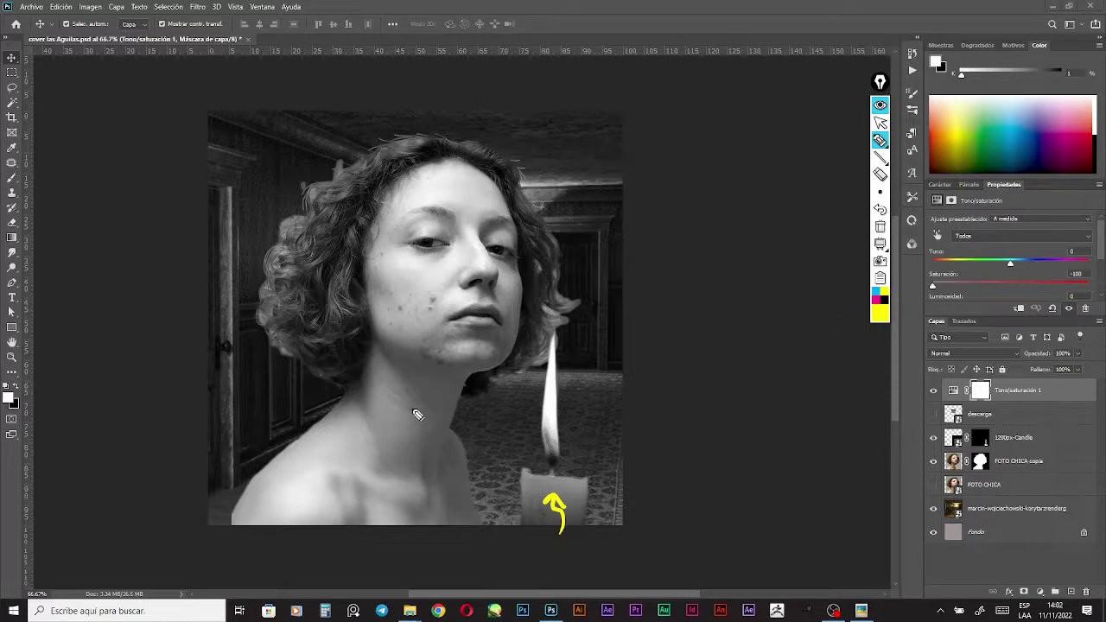
left_click(880, 227)
Outline the candle flame, the woman's shaded face and neck edge, the ceiling highlight and her forehead with yellow annotation strokes
mouse_move(557, 469)
left_mouse_down()
mouse_move(544, 396)
mouse_move(575, 346)
mouse_move(551, 482)
left_mouse_up()
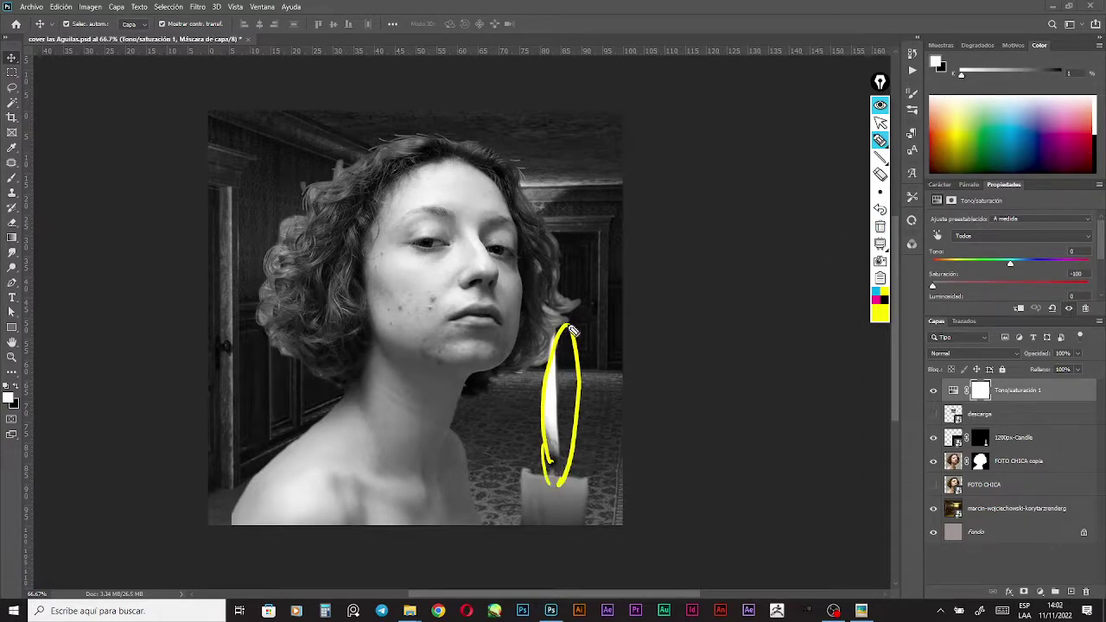
mouse_move(570, 331)
left_mouse_down()
mouse_move(529, 466)
mouse_move(507, 434)
mouse_move(440, 451)
mouse_move(534, 302)
mouse_move(514, 168)
mouse_move(480, 380)
mouse_move(548, 225)
mouse_move(555, 258)
mouse_move(535, 284)
left_mouse_up()
left_click_drag(439, 415, 439, 430)
left_click_drag(454, 450, 472, 551)
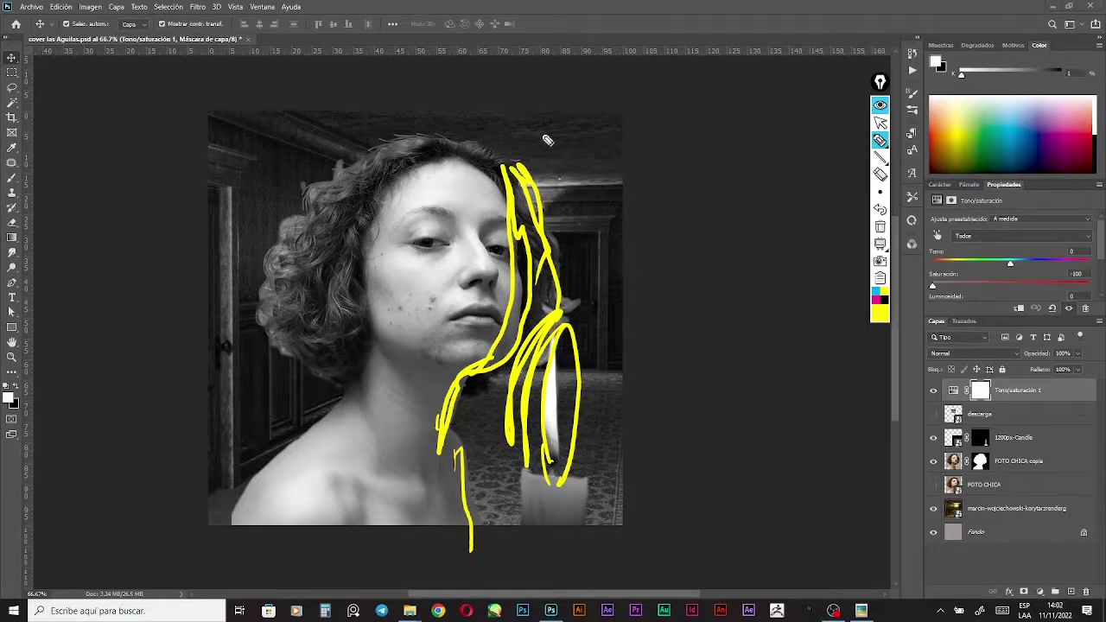
left_click_drag(566, 178, 534, 183)
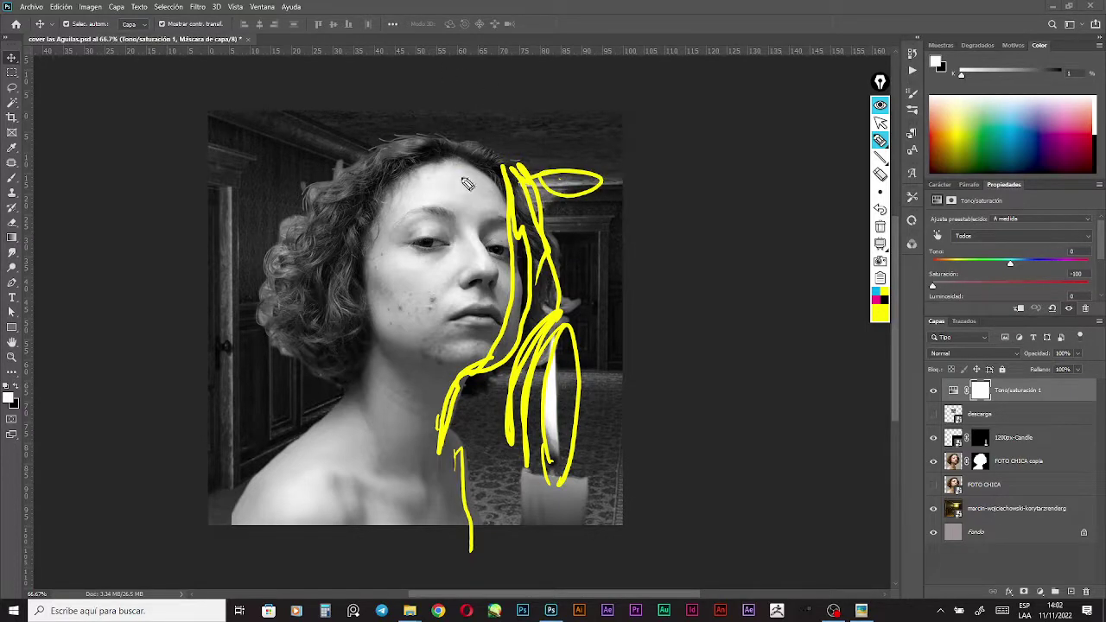
mouse_move(467, 184)
left_mouse_down()
mouse_move(465, 216)
mouse_move(477, 172)
mouse_move(413, 193)
mouse_move(361, 320)
mouse_move(339, 422)
left_mouse_up()
Outline the woman's lit face, hair, shoulder and the floor highlight behind the candle with magenta annotation strokes, and clear all annotations
left_click(877, 302)
mouse_move(286, 458)
left_mouse_down()
mouse_move(264, 482)
mouse_move(324, 529)
left_mouse_up()
mouse_move(334, 488)
left_mouse_down()
mouse_move(441, 337)
mouse_move(476, 207)
left_mouse_up()
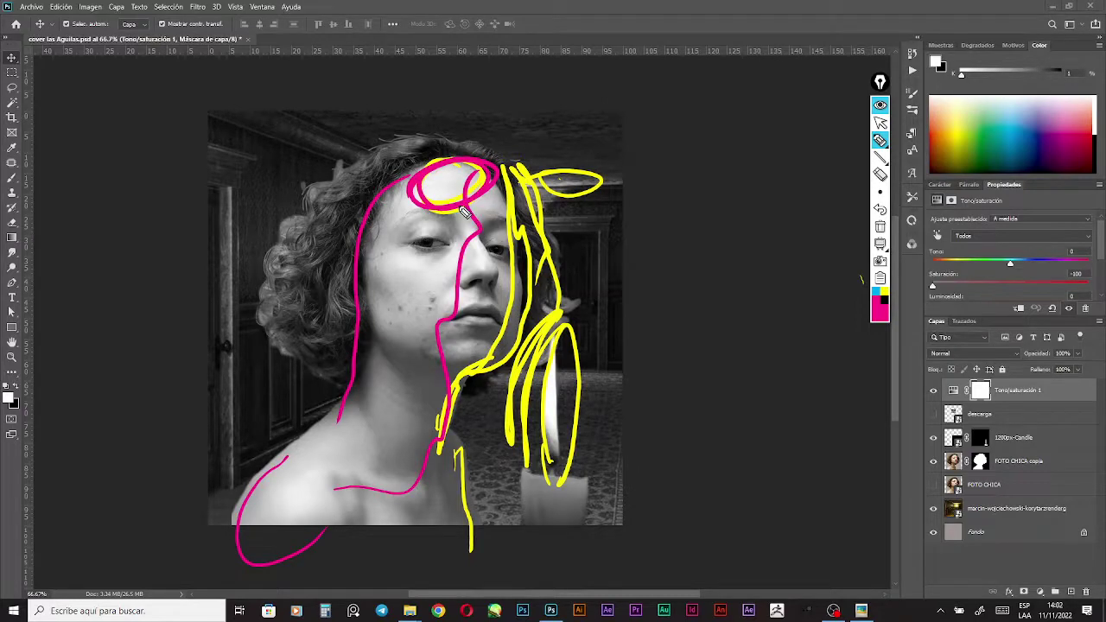
mouse_move(363, 162)
left_mouse_down()
mouse_move(263, 304)
mouse_move(343, 248)
mouse_move(381, 140)
left_mouse_up()
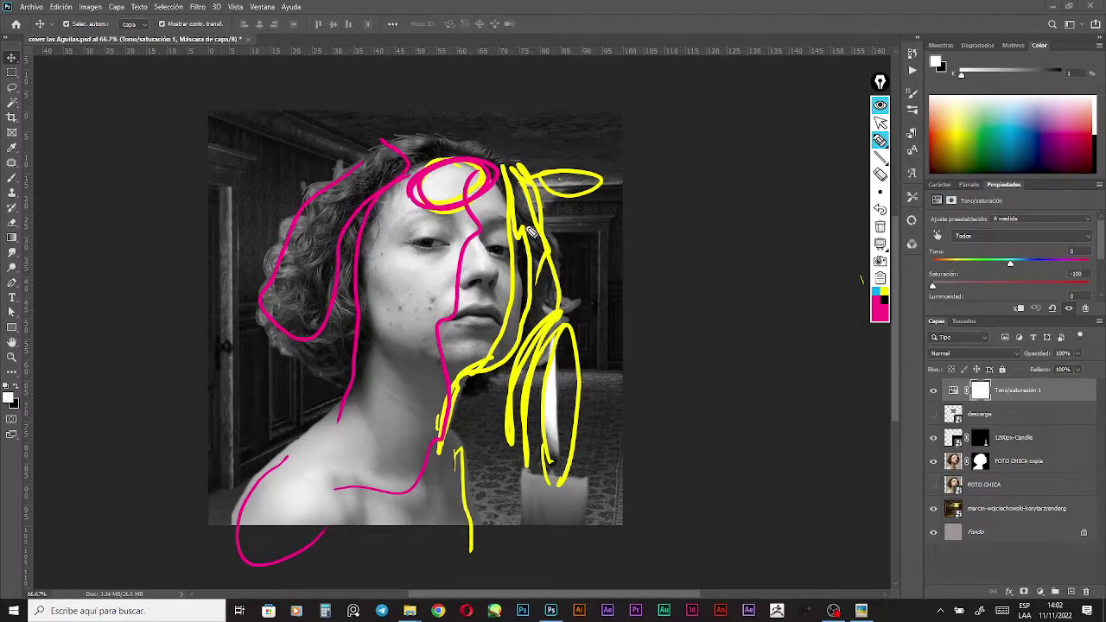
left_click_drag(613, 385, 595, 362)
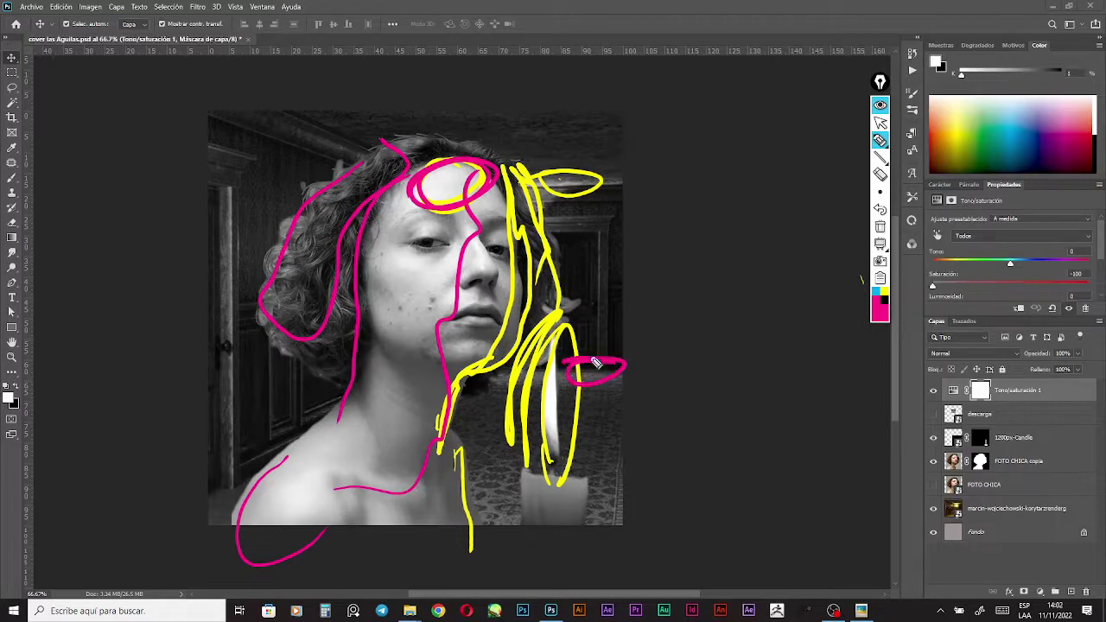
left_click(879, 227)
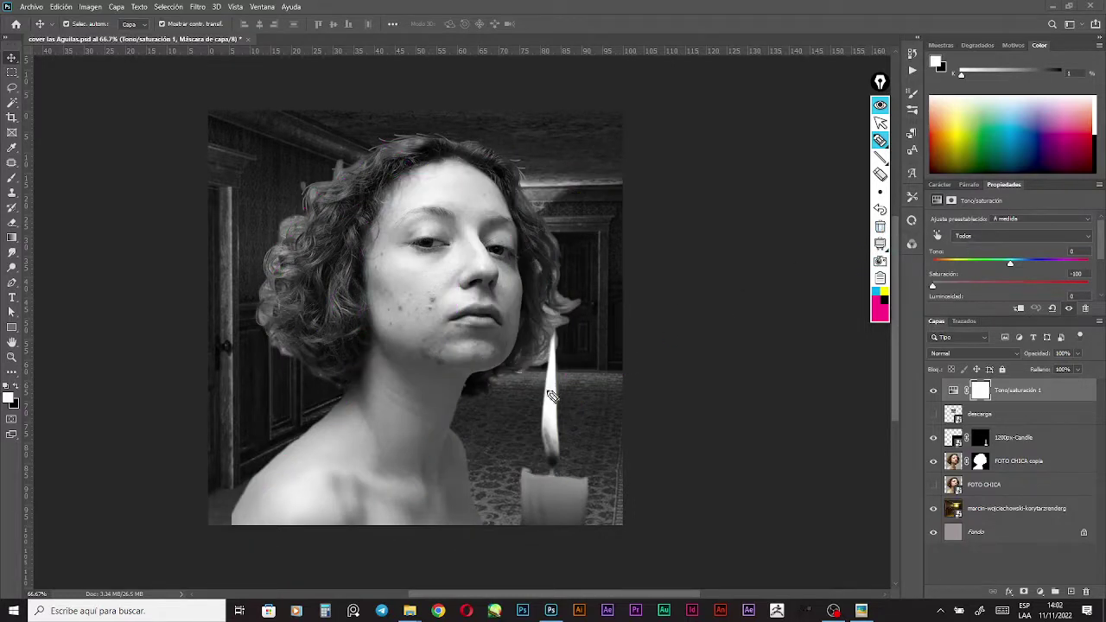
Circle the floor areas behind the flame and around the candle base, and mark the corner beside the woman's shoulder in magenta
mouse_move(510, 364)
left_mouse_down()
mouse_move(582, 366)
mouse_move(540, 356)
left_mouse_up()
mouse_move(439, 494)
left_mouse_down()
mouse_move(617, 521)
mouse_move(462, 512)
left_mouse_up()
mouse_move(219, 542)
left_mouse_down()
mouse_move(233, 491)
mouse_move(204, 460)
left_mouse_up()
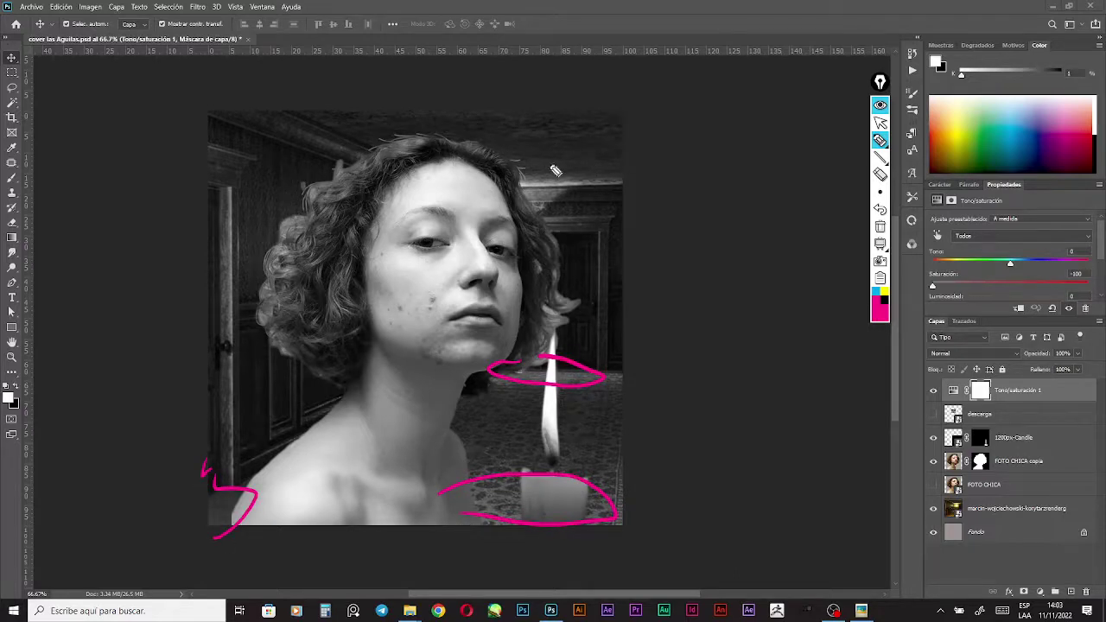
Sketch two magenta light sources with their beams, one above the corridor floor and one above the woman, and clear the annotations
mouse_move(549, 164)
left_mouse_down()
mouse_move(530, 178)
mouse_move(522, 390)
left_mouse_up()
mouse_move(548, 179)
left_mouse_down()
mouse_move(532, 352)
mouse_move(592, 390)
left_mouse_up()
left_click_drag(318, 82, 316, 102)
left_click_drag(313, 111, 234, 407)
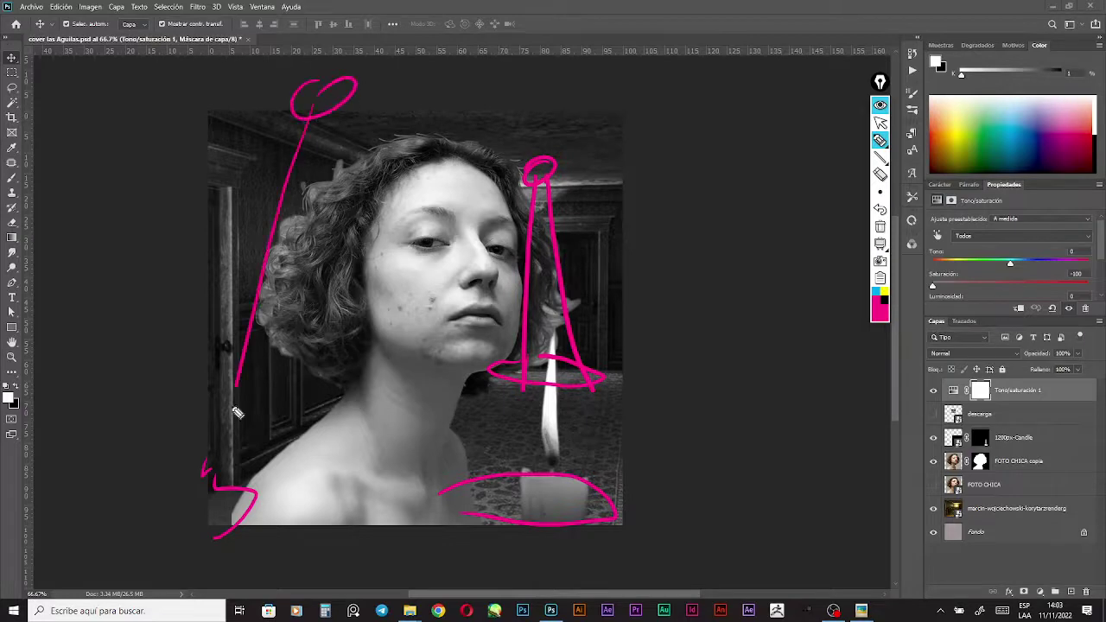
left_click_drag(363, 138, 438, 461)
left_click(880, 228)
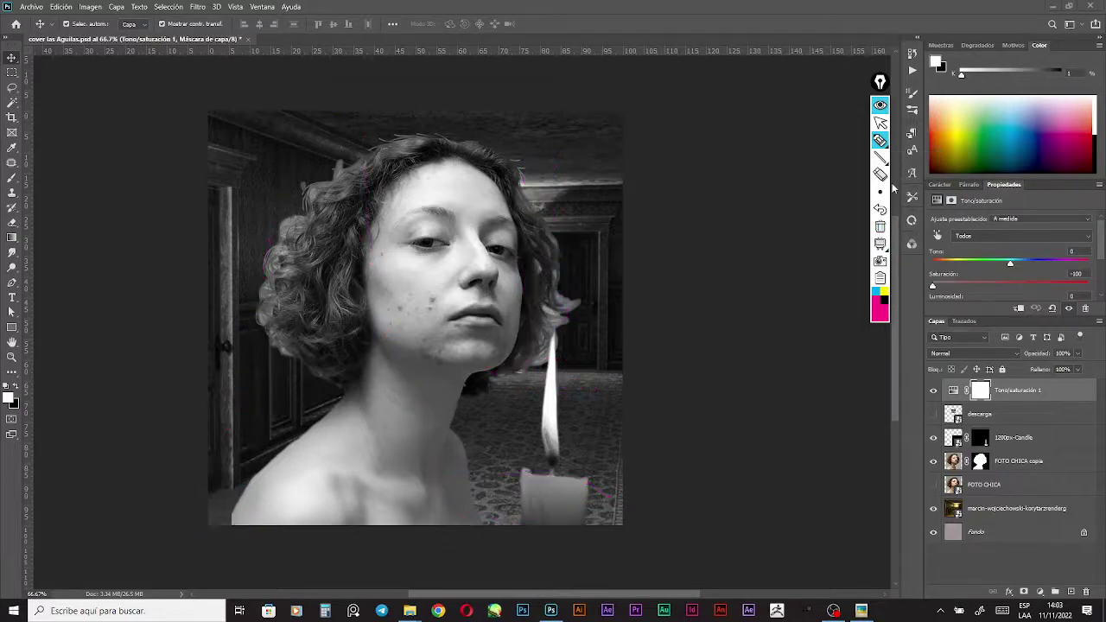
left_click(880, 123)
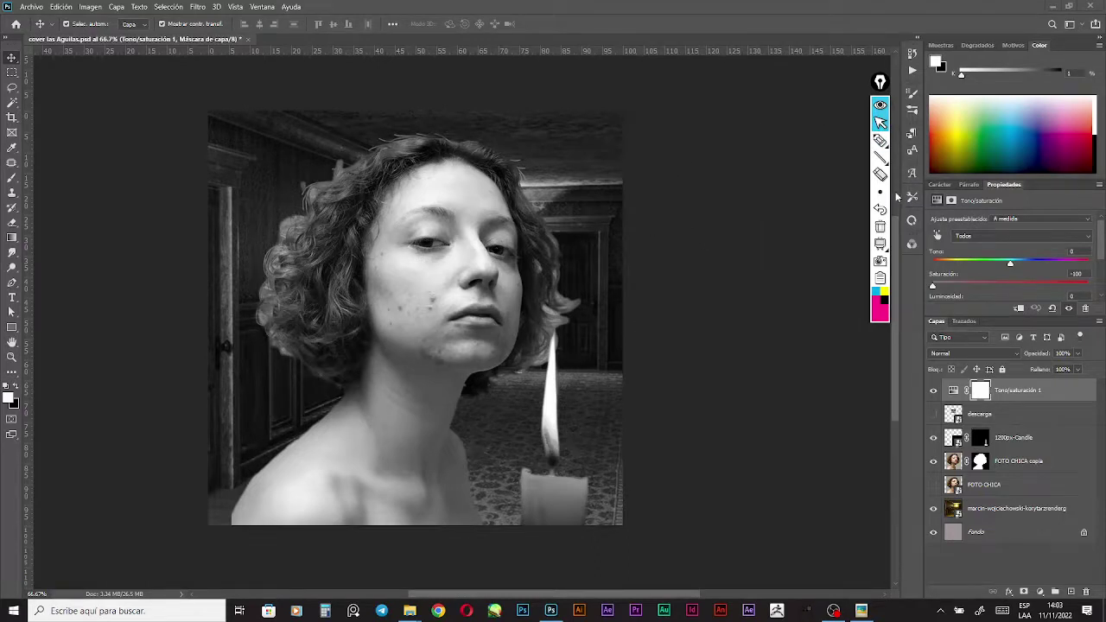
Draw a magenta upward arrow beside the image, a light source above the woman and an outline around her head and shoulders
left_click(880, 140)
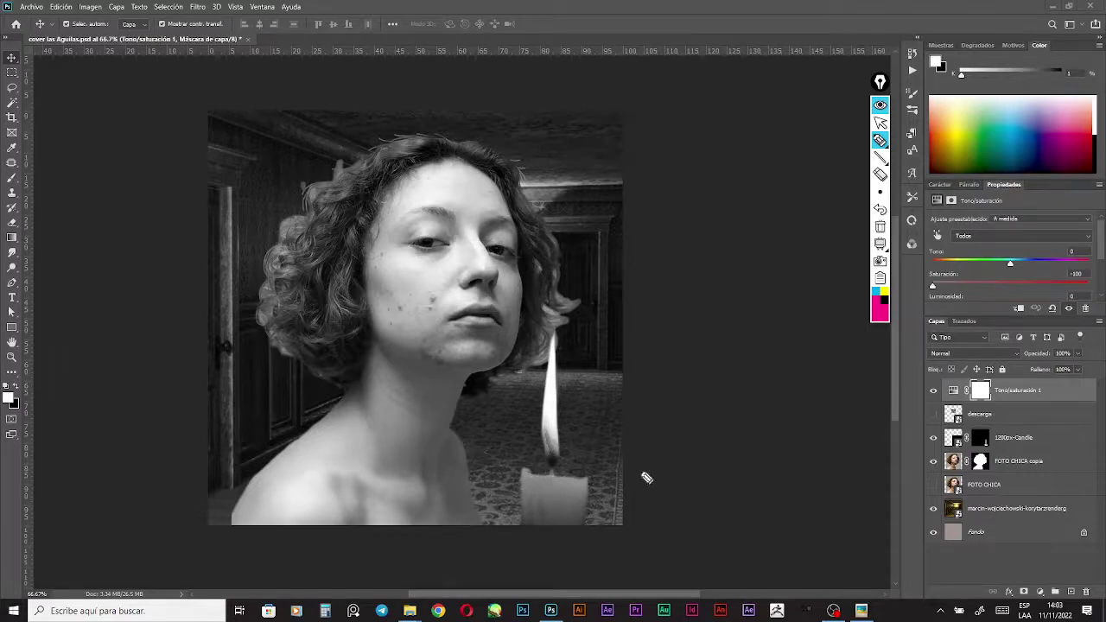
mouse_move(681, 429)
left_mouse_down()
mouse_move(696, 338)
mouse_move(674, 311)
mouse_move(680, 300)
left_mouse_up()
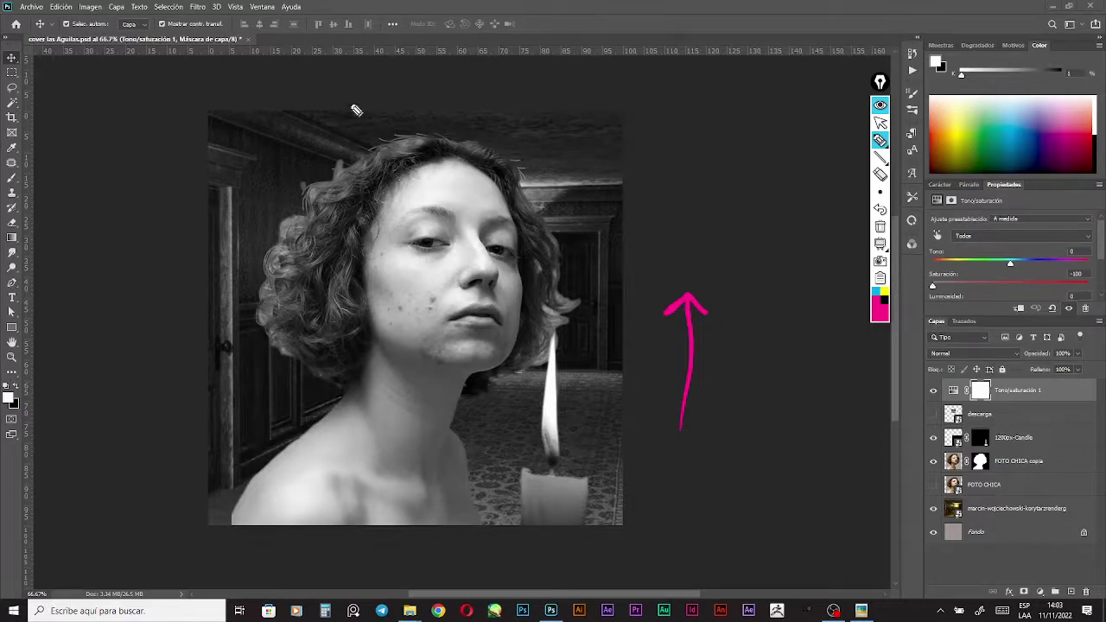
mouse_move(333, 73)
left_mouse_down()
mouse_move(345, 67)
mouse_move(316, 89)
left_mouse_up()
mouse_move(333, 103)
left_mouse_down()
mouse_move(344, 147)
mouse_move(455, 157)
left_mouse_up()
mouse_move(285, 249)
left_mouse_down()
mouse_move(276, 323)
mouse_move(318, 370)
mouse_move(248, 521)
left_mouse_up()
mouse_move(485, 543)
left_mouse_down()
mouse_move(467, 438)
mouse_move(568, 269)
mouse_move(562, 241)
left_mouse_up()
mouse_move(468, 151)
left_mouse_down()
mouse_move(513, 159)
mouse_move(539, 214)
left_mouse_up()
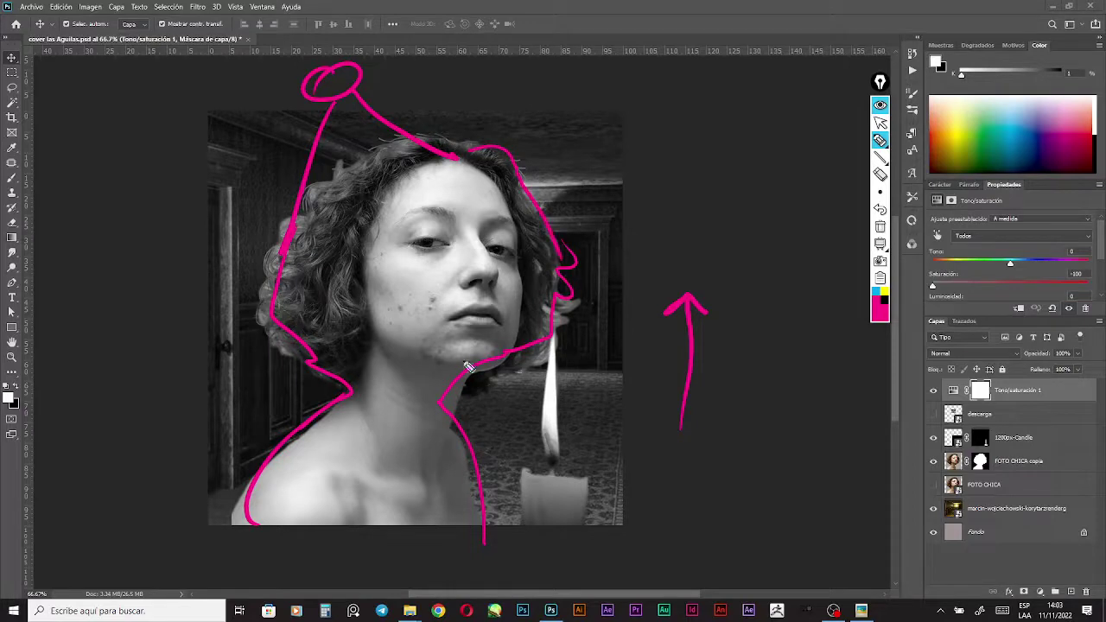
Hatch the outlined woman in magenta, add an arrow aimed at the corridor door, and remove the annotations before leaving the pen
mouse_move(348, 132)
left_mouse_down()
mouse_move(448, 165)
mouse_move(391, 418)
mouse_move(451, 436)
mouse_move(464, 553)
left_mouse_up()
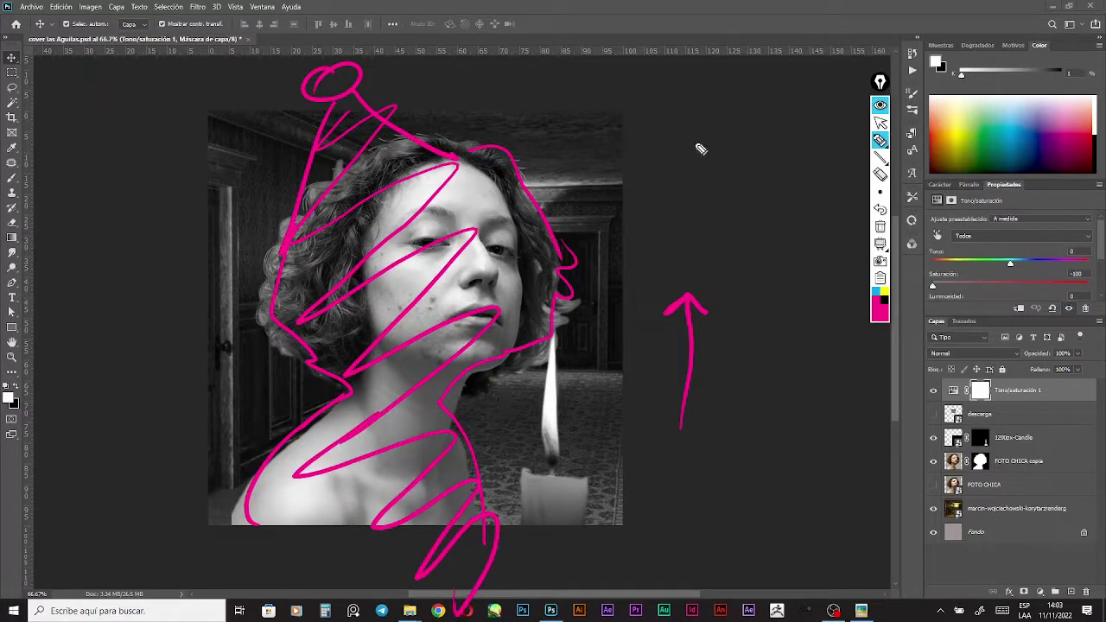
left_click_drag(700, 138, 617, 231)
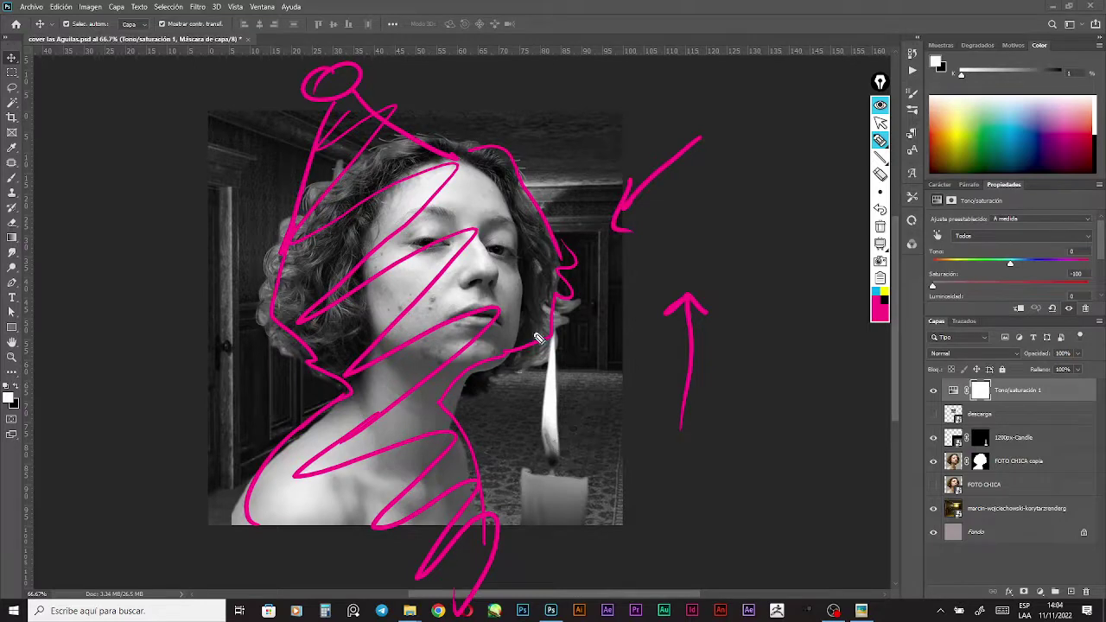
left_click(881, 211)
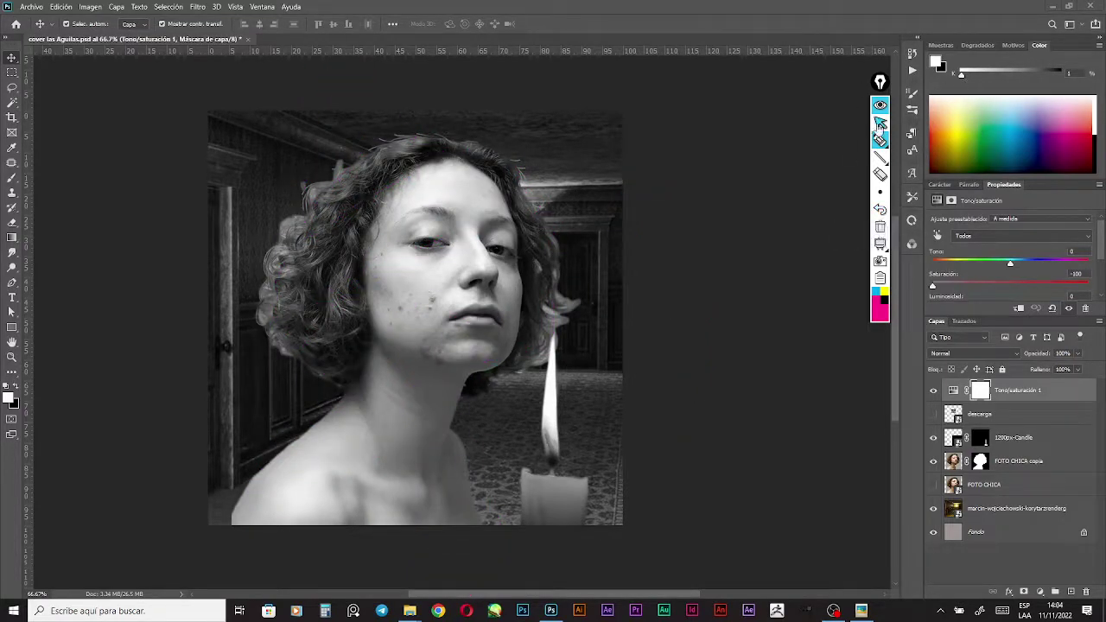
left_click(879, 124)
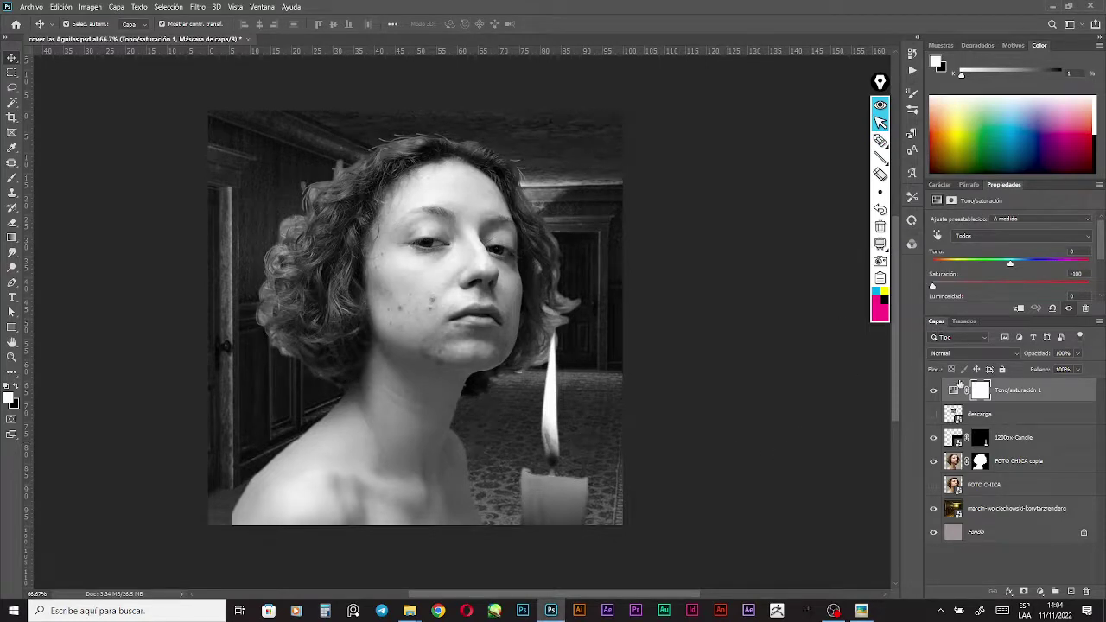
Compare the composite in colour and in grayscale by toggling the Tono/saturación 1 adjustment, and select the corridor layer
left_click(933, 392)
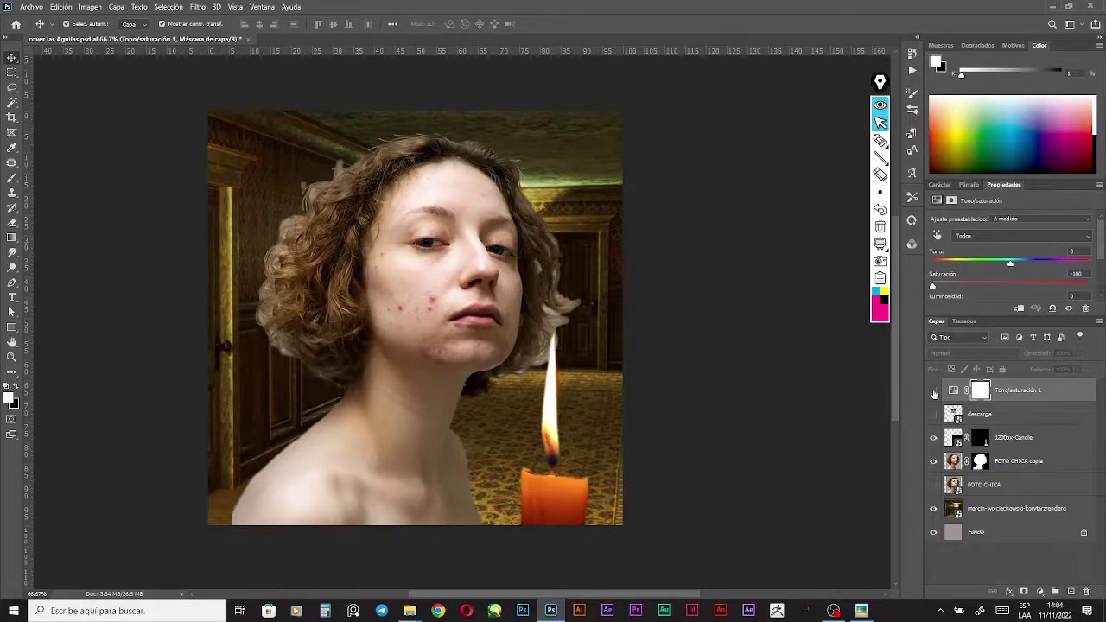
left_click(933, 392)
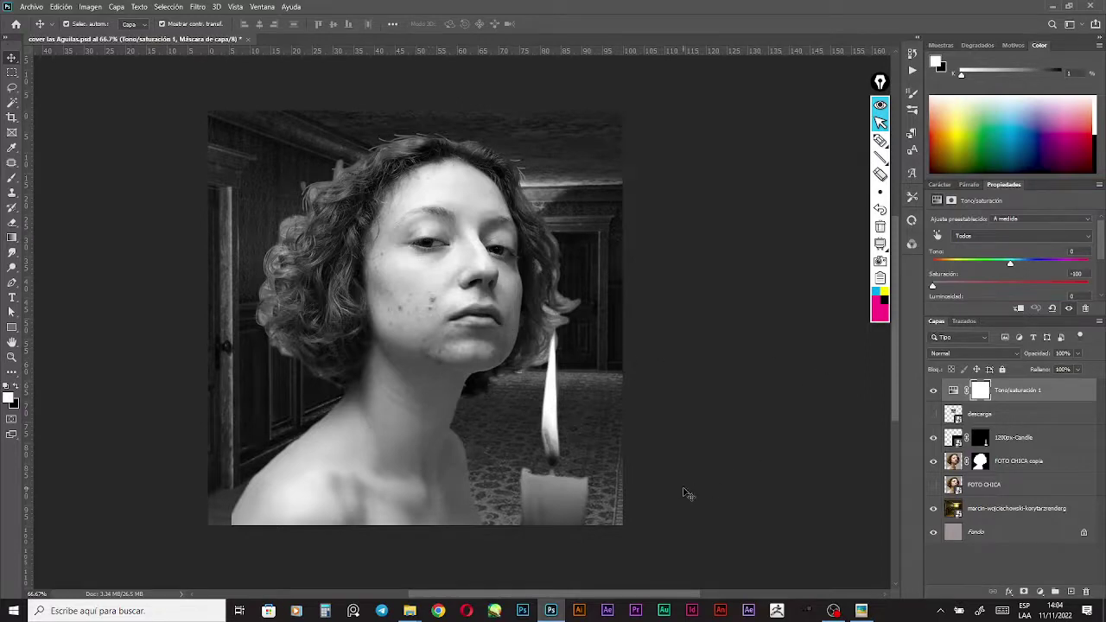
left_click(773, 511)
left_click(1012, 517)
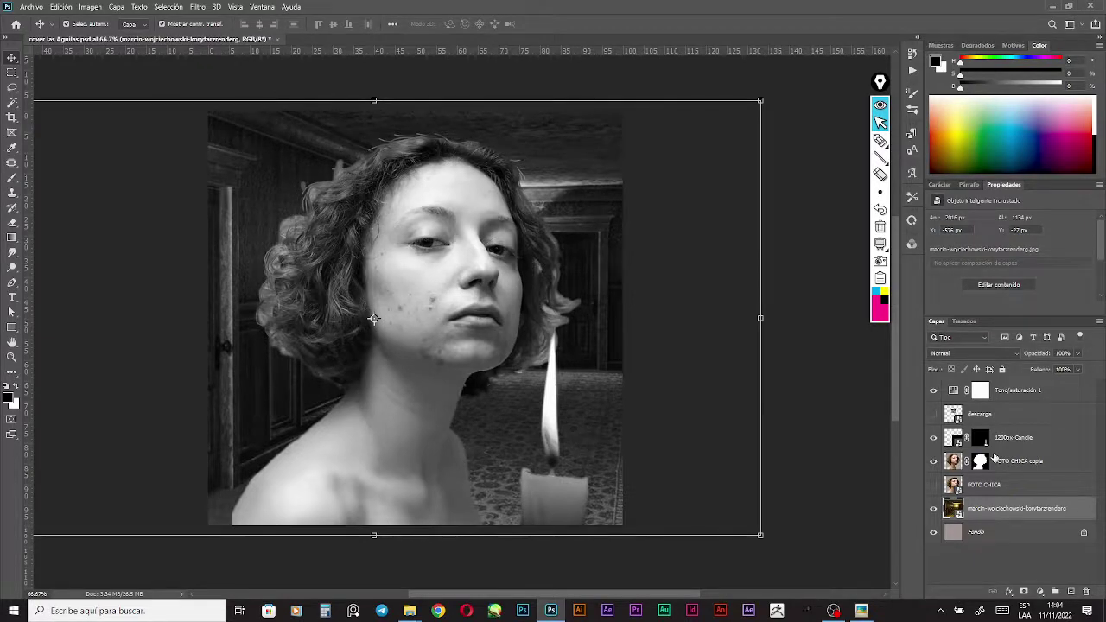
Write the note "CTRL + L (LEVEL)" above the image in magenta and yellow, and clear it before leaving the pen
left_click(879, 140)
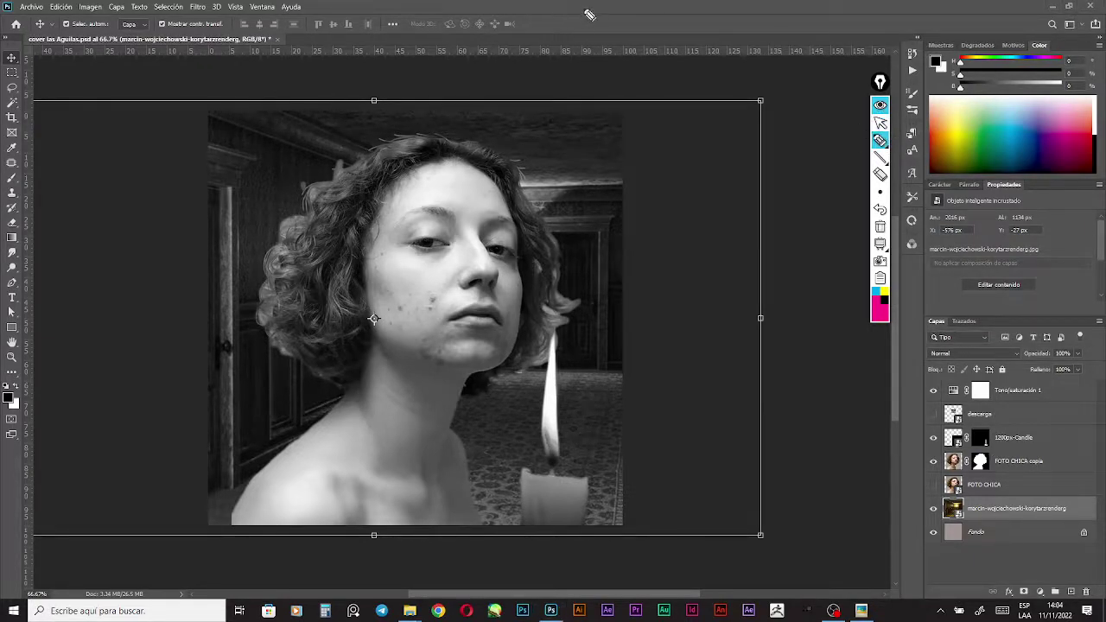
mouse_move(606, 31)
left_mouse_down()
mouse_move(622, 56)
mouse_move(638, 39)
mouse_move(704, 61)
mouse_move(801, 62)
left_mouse_up()
left_click(883, 294)
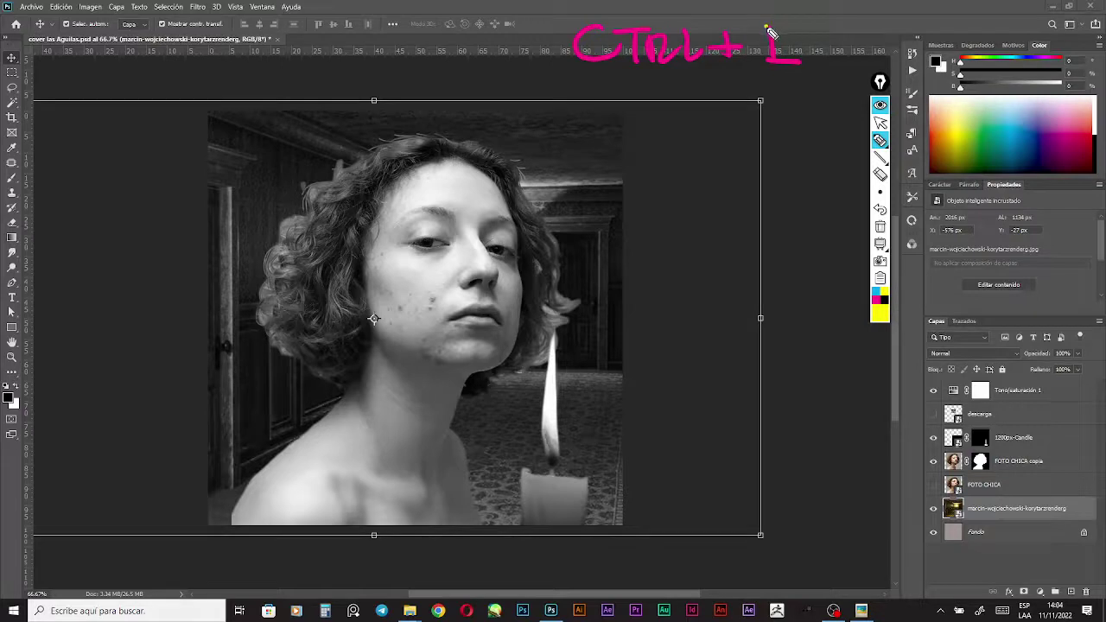
mouse_move(766, 29)
left_mouse_down()
mouse_move(763, 61)
mouse_move(802, 62)
mouse_move(785, 107)
mouse_move(820, 96)
mouse_move(818, 106)
mouse_move(852, 110)
left_mouse_up()
left_click_drag(758, 75, 754, 102)
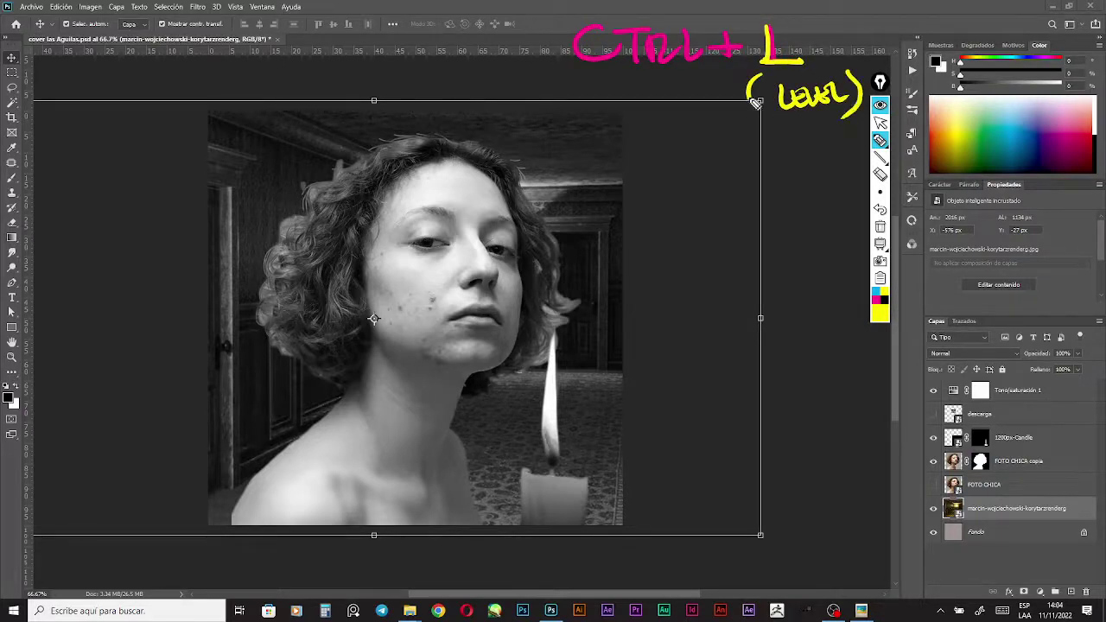
left_click_drag(852, 84, 843, 107)
left_click(877, 226)
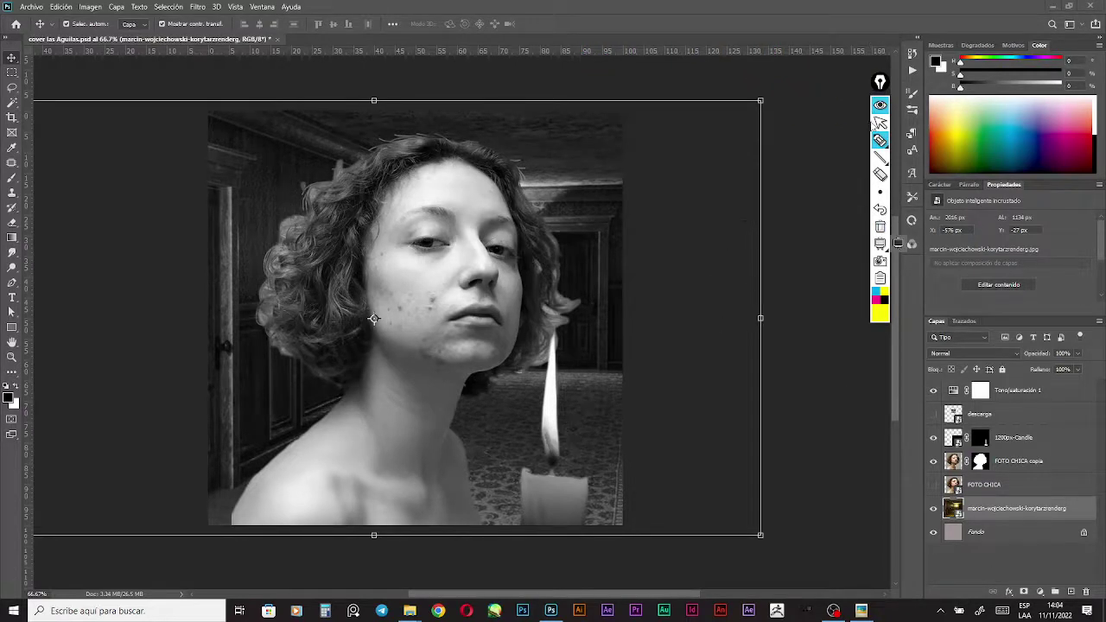
left_click(877, 124)
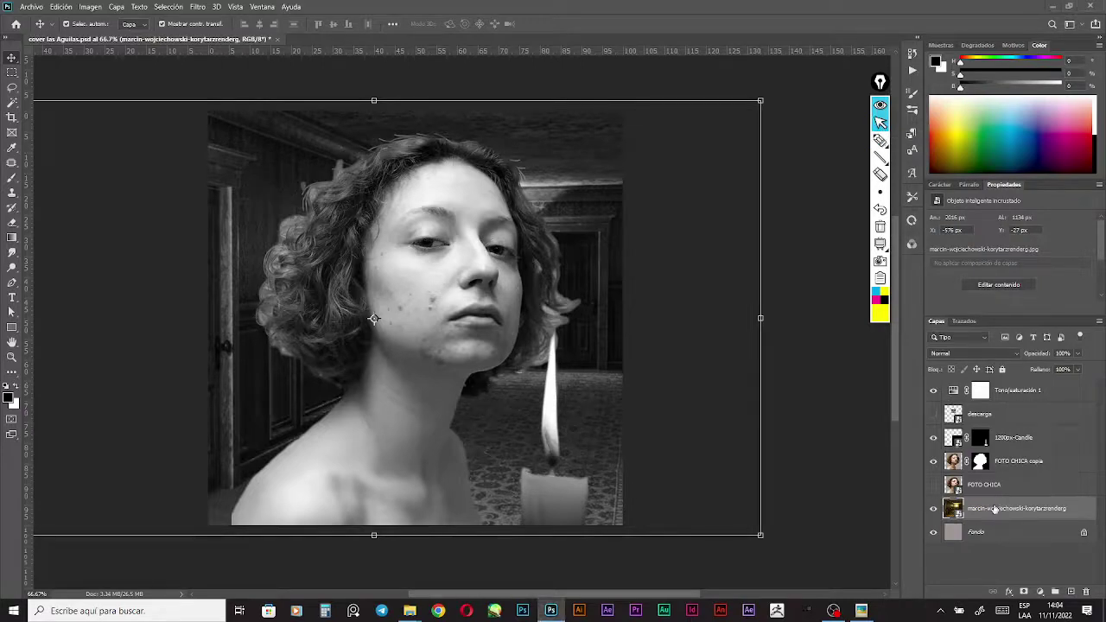
Apply Levels to the corridor layer, setting the highlight input to 213 and shifting the midtones to darken it
key("ctrl+l")
mouse_move(496, 118)
left_mouse_down()
mouse_move(787, 138)
mouse_move(766, 183)
mouse_move(726, 203)
left_mouse_up()
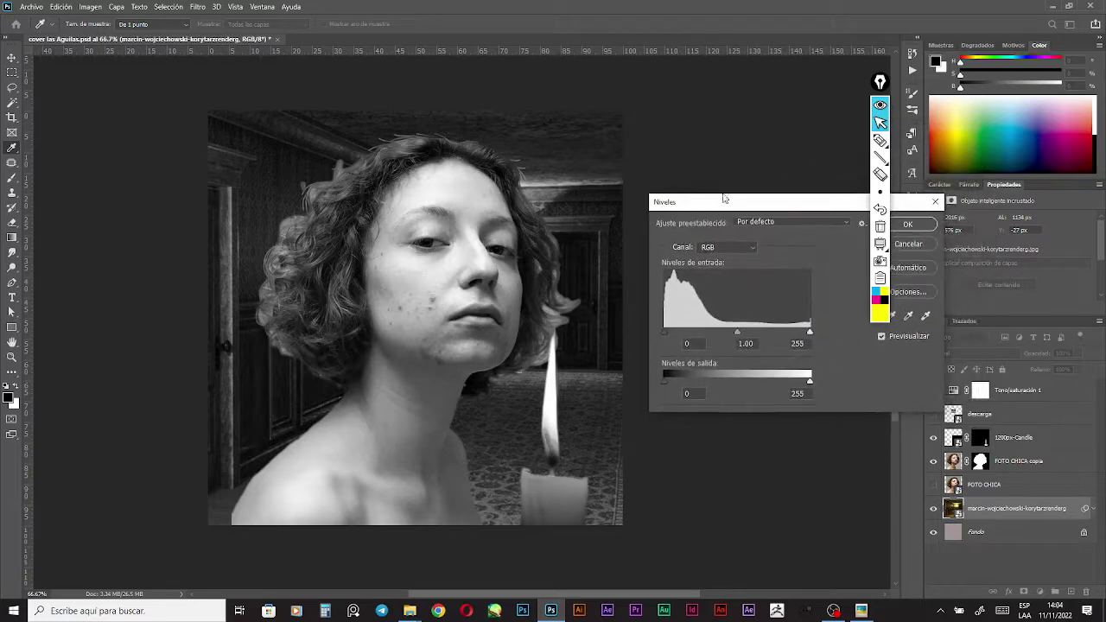
left_click_drag(880, 82, 1085, 79)
left_click(735, 334)
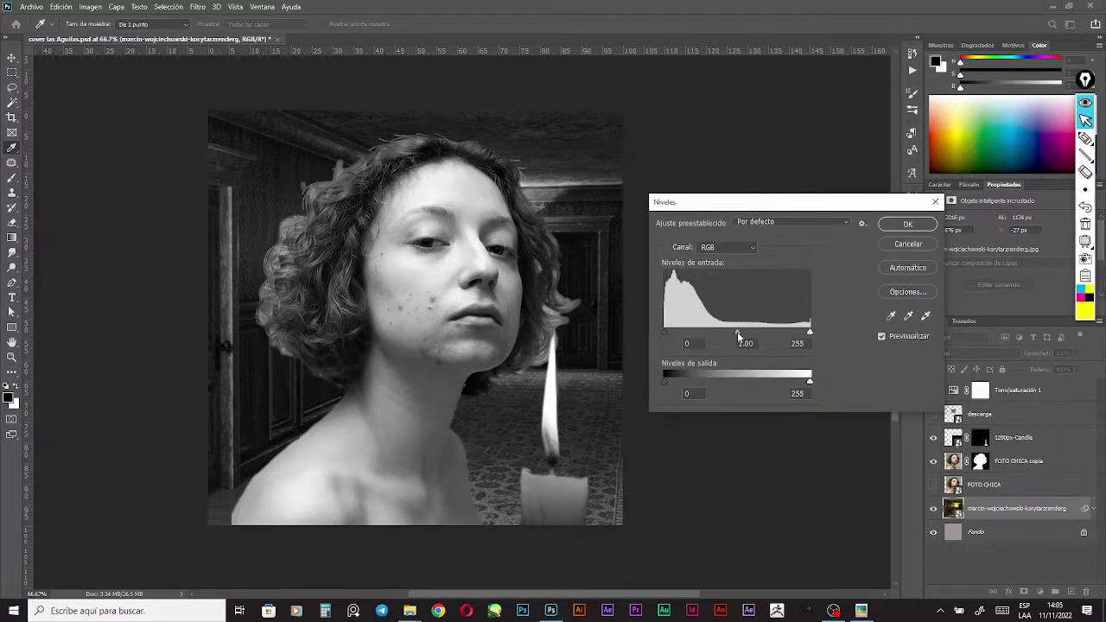
left_click_drag(731, 330, 755, 330)
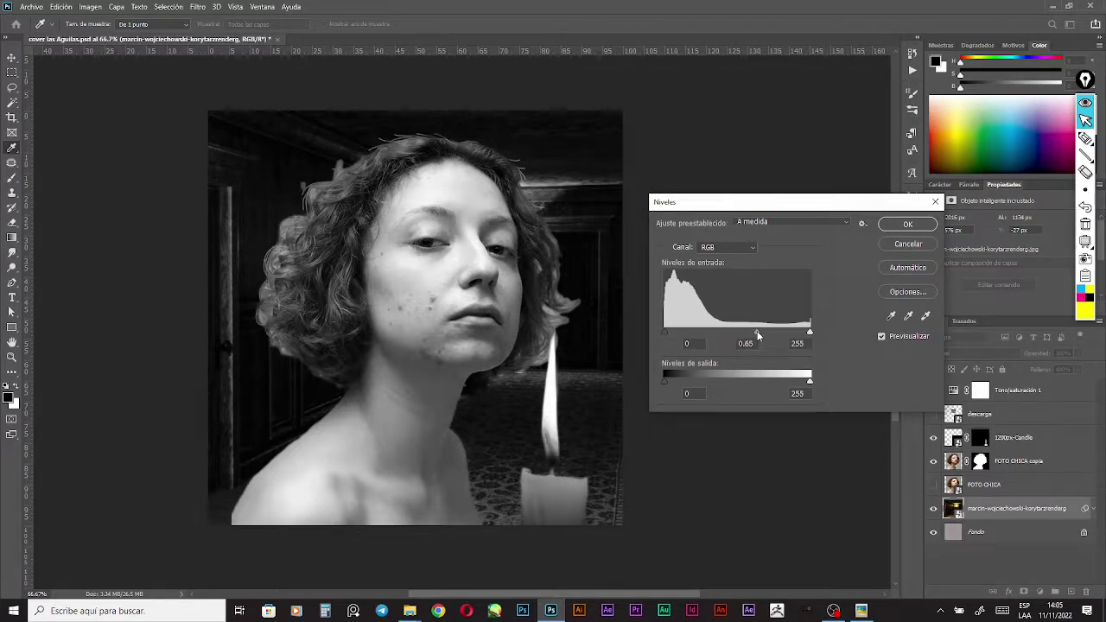
left_click_drag(757, 331, 785, 331)
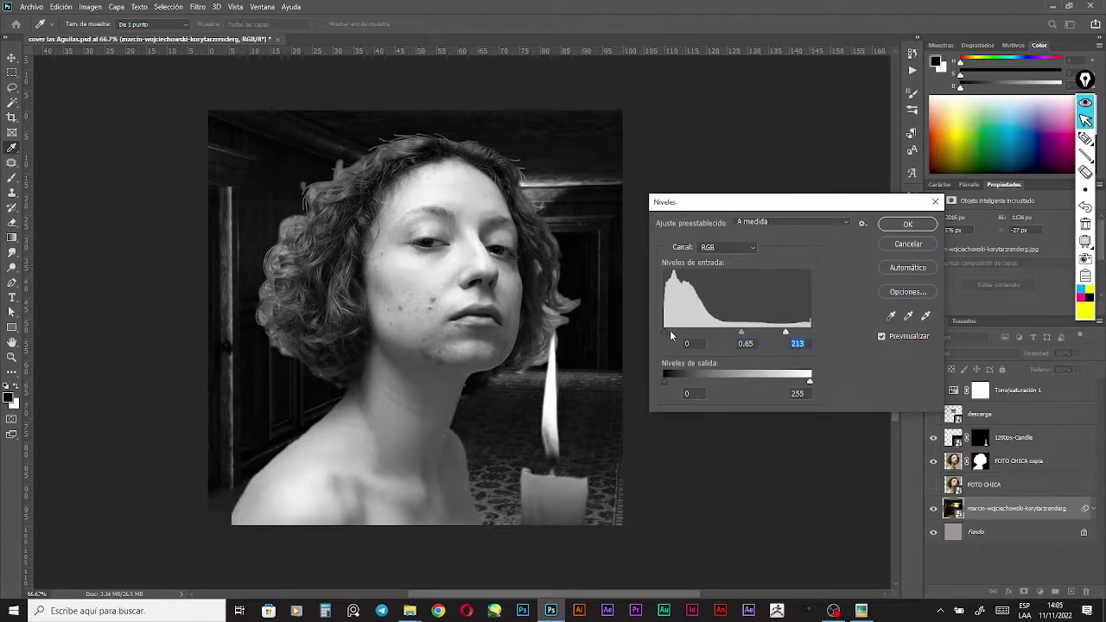
left_click_drag(666, 331, 668, 332)
left_click_drag(744, 333, 740, 333)
left_click(738, 332)
key("Return")
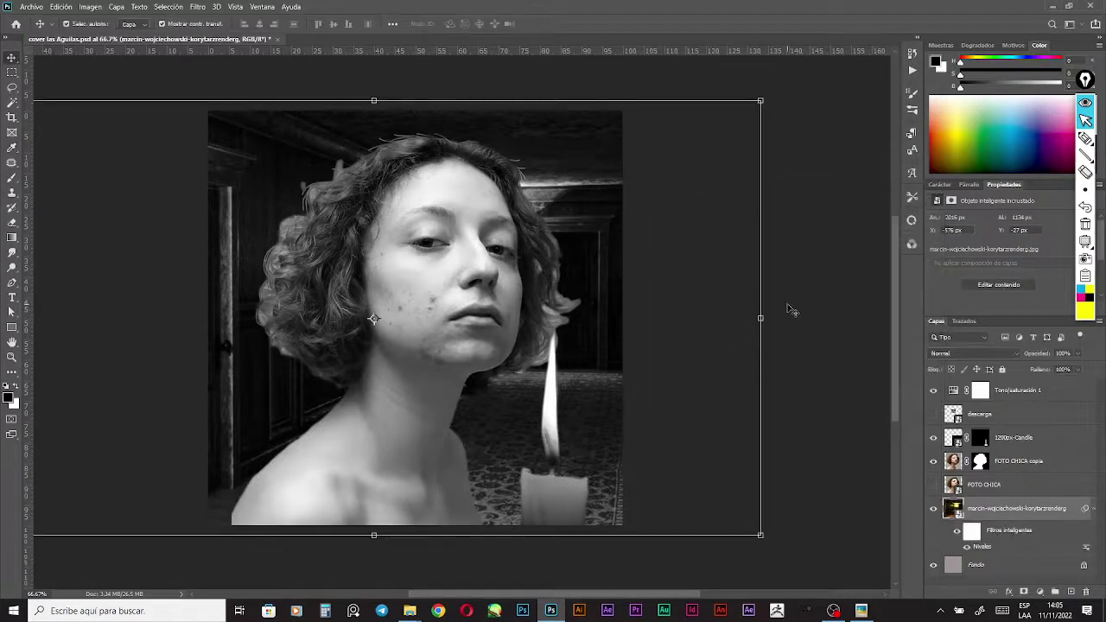
Select the masked FOTO CHICA copia layer and open Levels for it
left_click(1011, 488)
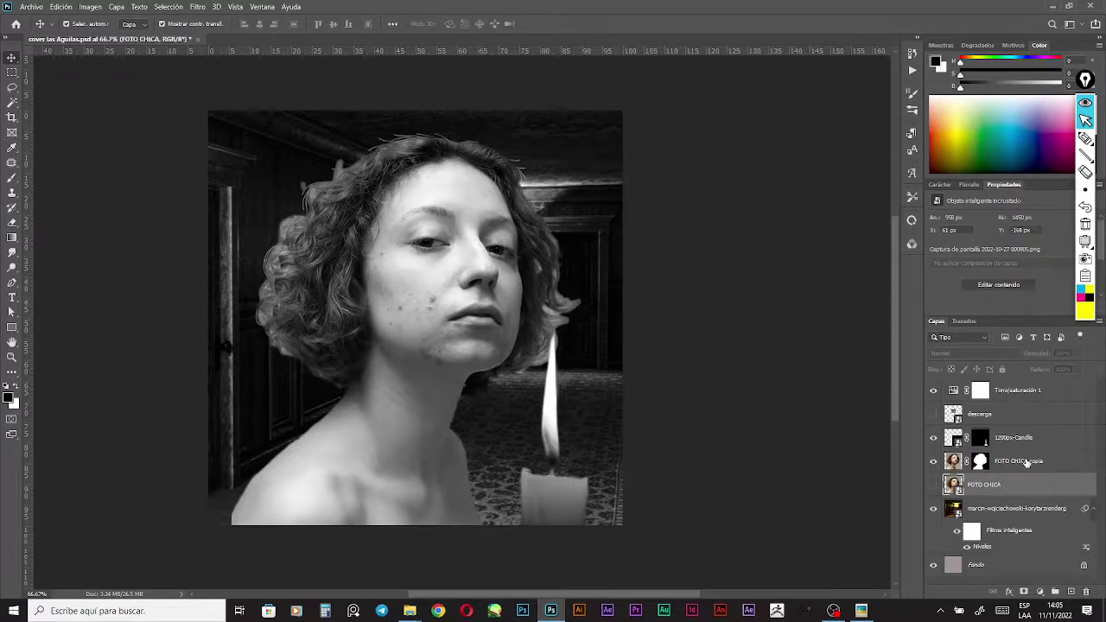
left_click(1026, 463)
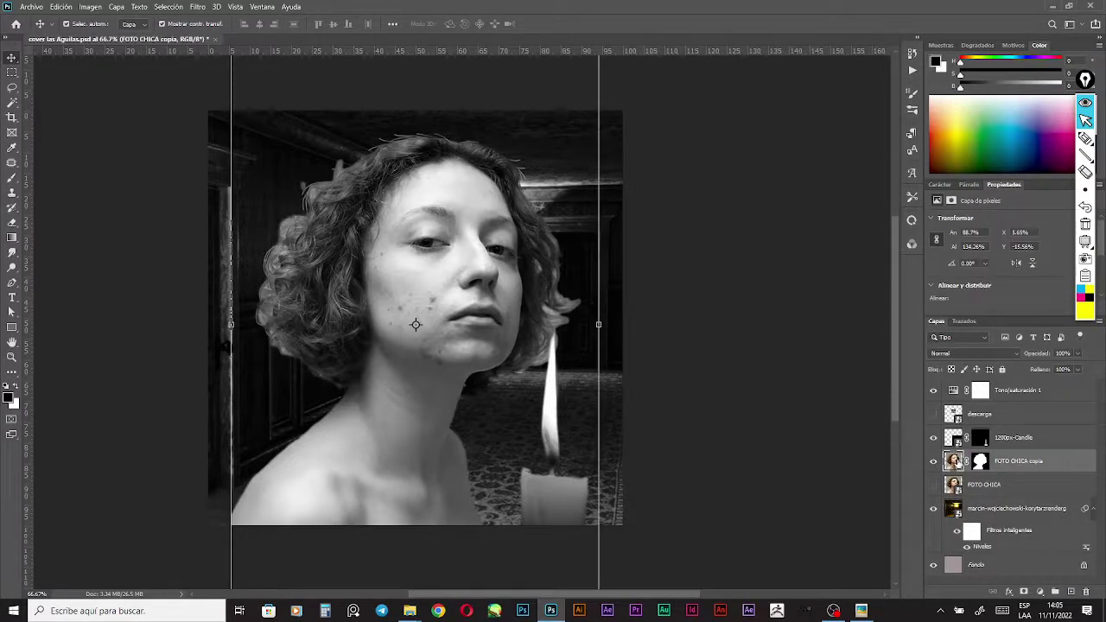
key("ctrl+l")
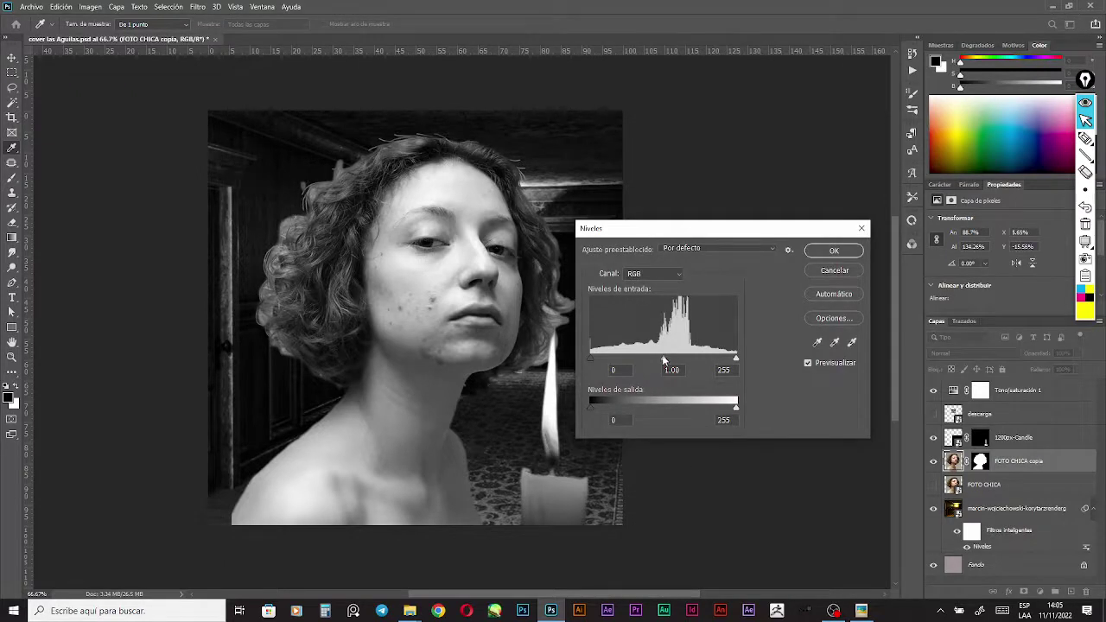
Circle the dark wall beside the woman's shoulder in yellow, draw an arrow to her hair, and trace the dark areas of her curls
left_click(1084, 138)
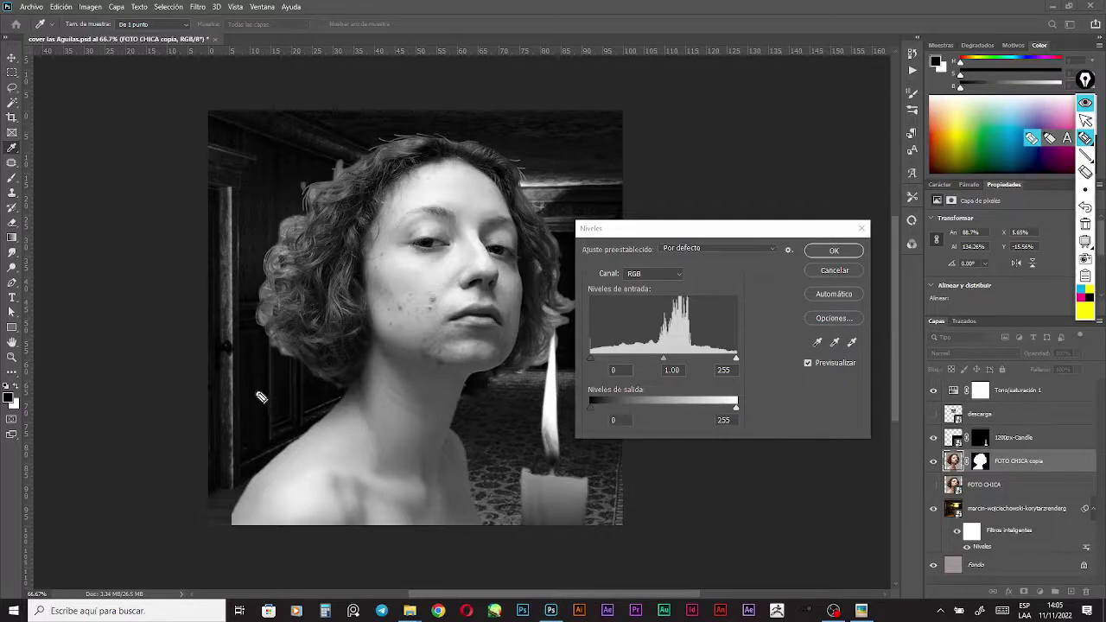
mouse_move(248, 376)
left_mouse_down()
mouse_move(222, 384)
mouse_move(245, 428)
left_mouse_up()
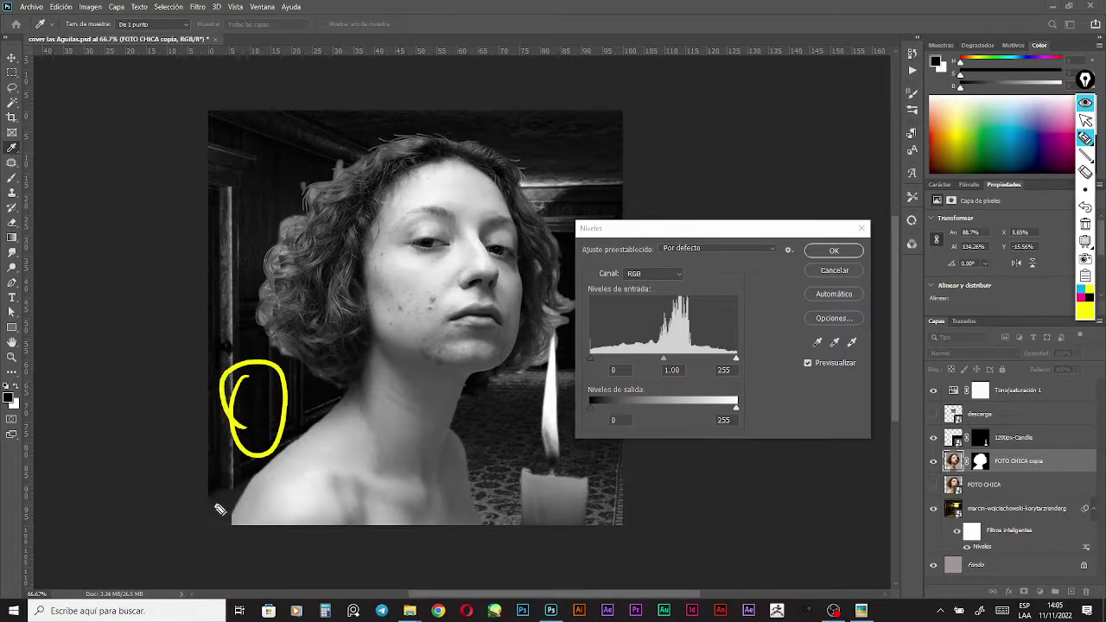
mouse_move(264, 396)
left_mouse_down()
mouse_move(222, 228)
mouse_move(272, 121)
mouse_move(337, 112)
mouse_move(364, 171)
mouse_move(357, 206)
left_mouse_up()
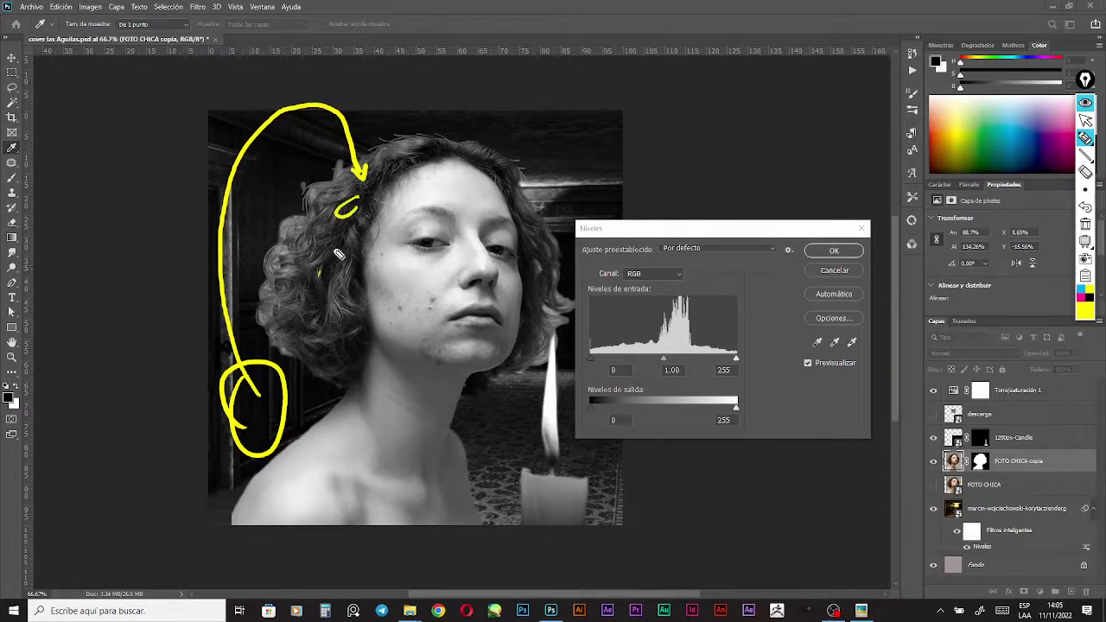
mouse_move(331, 250)
left_mouse_down()
mouse_move(299, 325)
mouse_move(312, 338)
mouse_move(326, 330)
mouse_move(330, 252)
left_mouse_up()
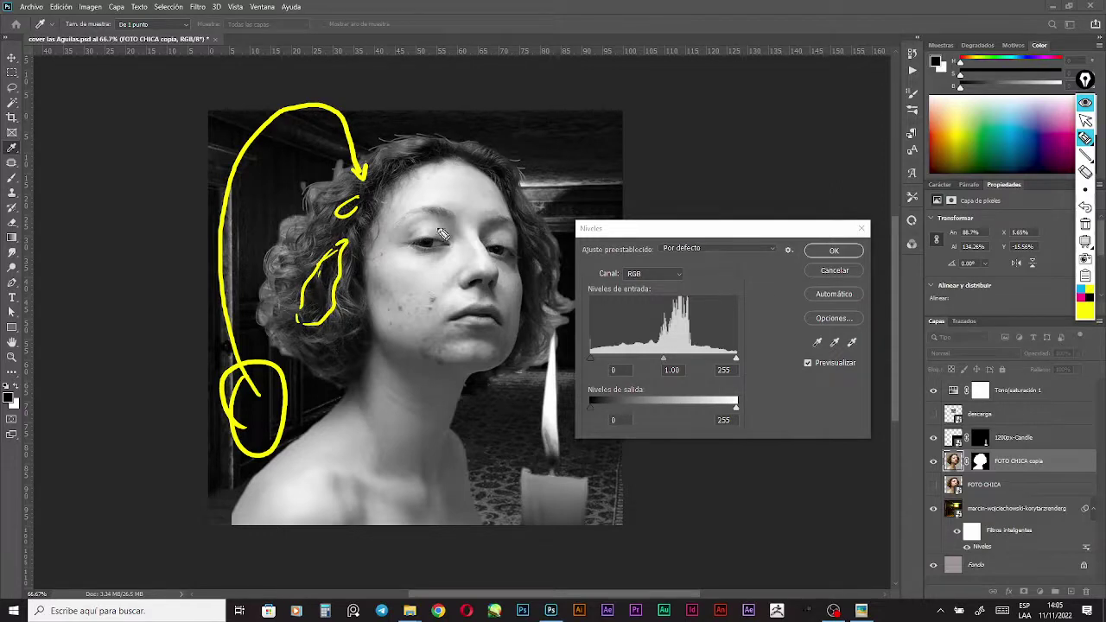
mouse_move(430, 142)
left_mouse_down()
mouse_move(357, 188)
mouse_move(338, 220)
mouse_move(361, 220)
mouse_move(364, 302)
mouse_move(351, 273)
mouse_move(357, 314)
mouse_move(322, 362)
mouse_move(352, 356)
mouse_move(352, 385)
left_mouse_up()
mouse_move(473, 380)
left_mouse_down()
mouse_move(534, 368)
mouse_move(557, 313)
left_mouse_up()
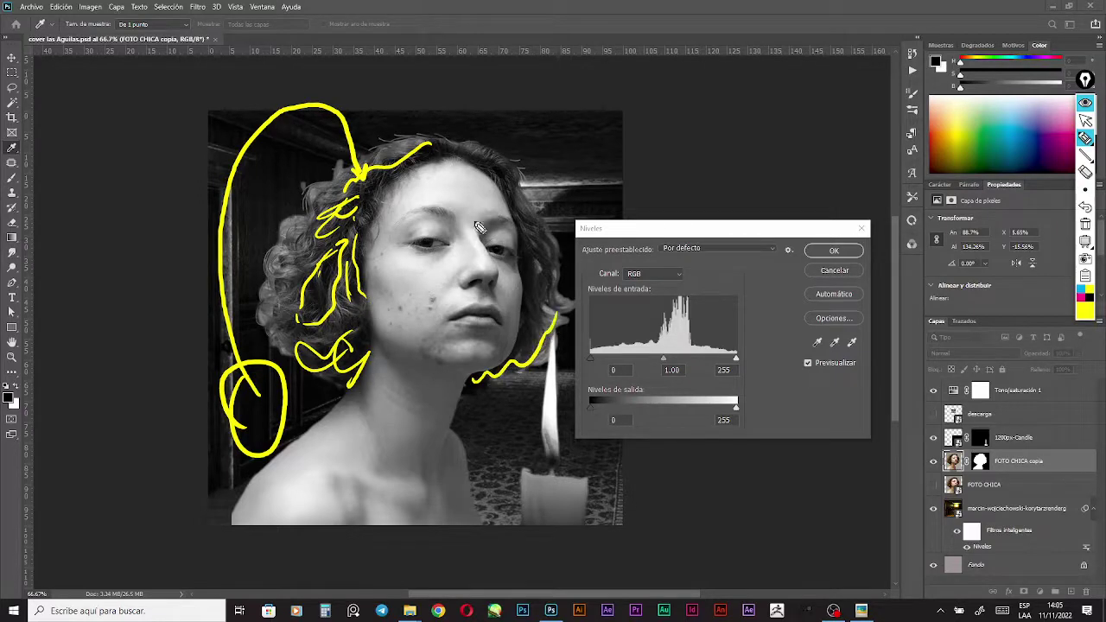
Mark the lip line, hairline, door frame and ceiling in yellow, close Levels with its default values, and clear the annotations
left_click_drag(449, 320, 499, 319)
left_click_drag(474, 164, 461, 150)
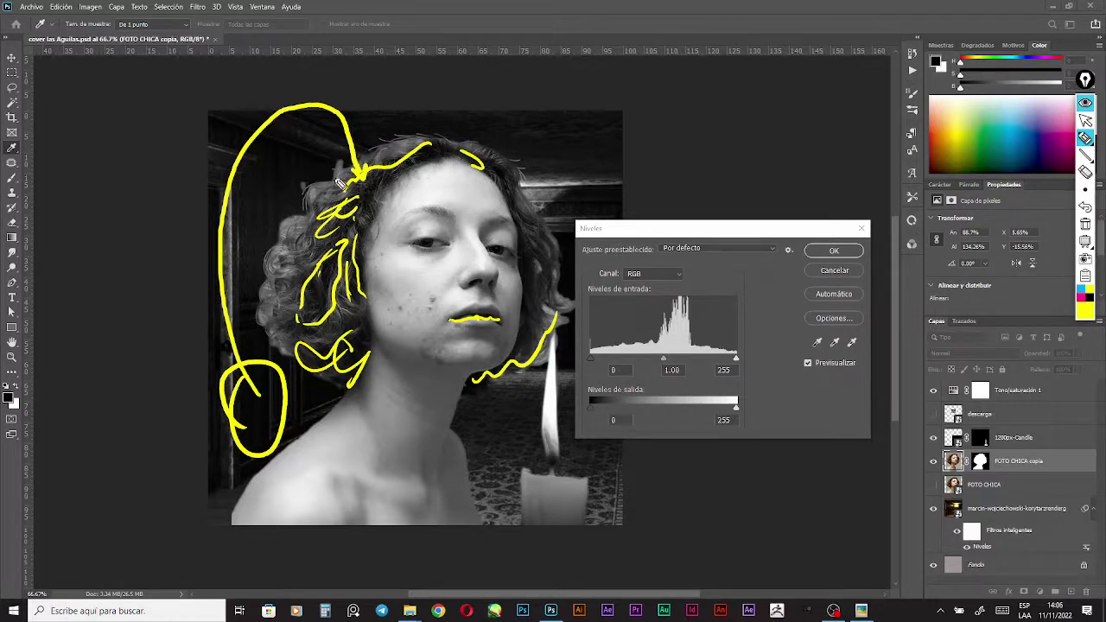
left_click_drag(214, 187, 216, 209)
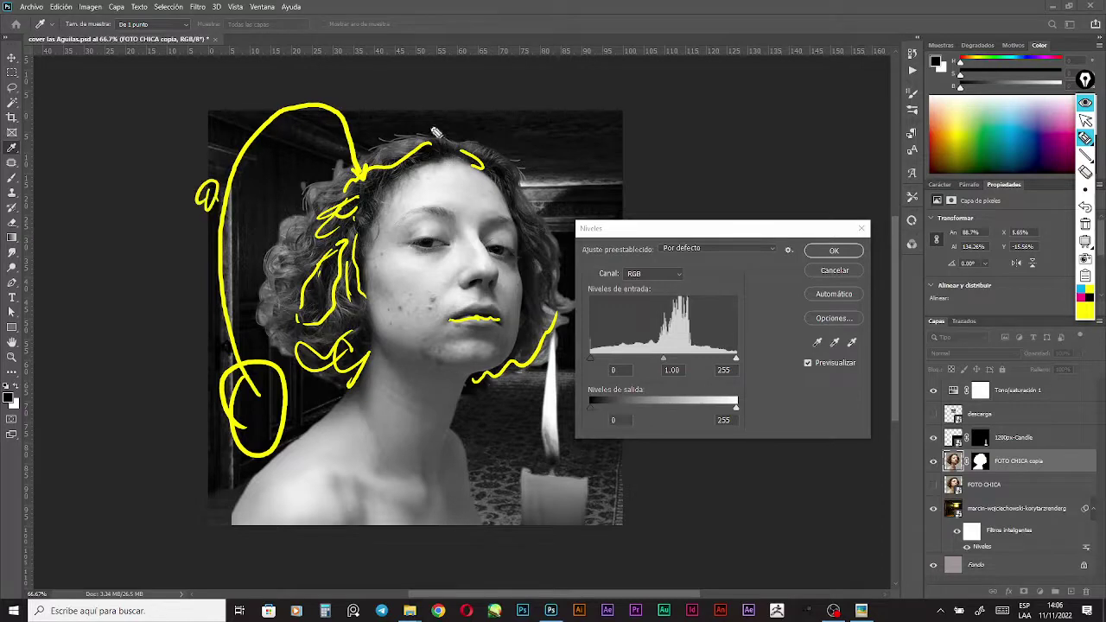
left_click_drag(579, 122, 590, 136)
left_click(1084, 120)
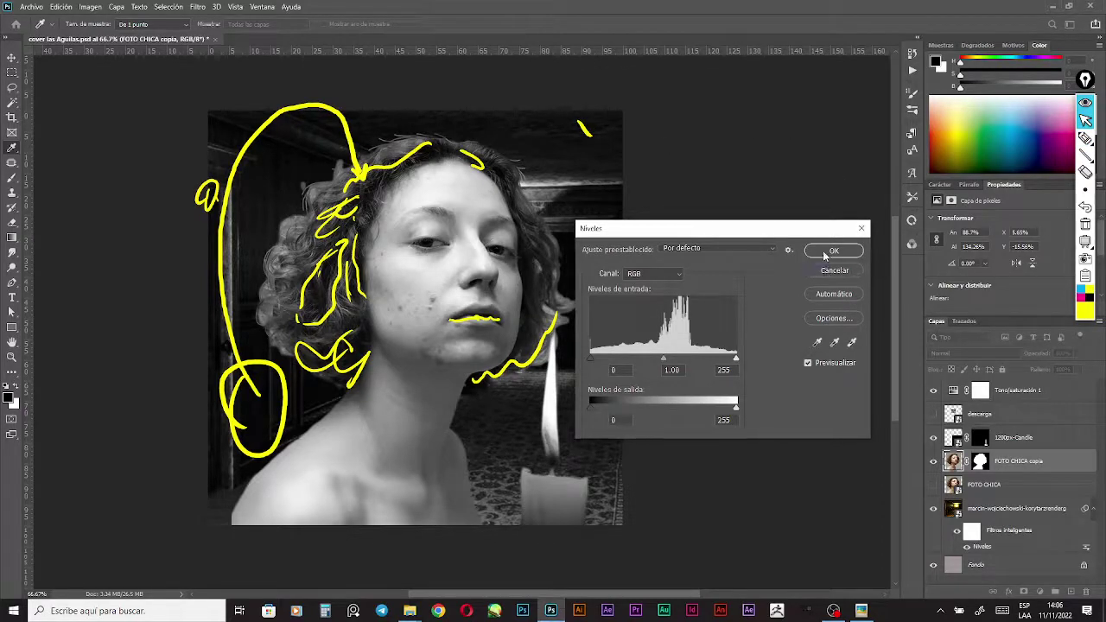
left_click(822, 253)
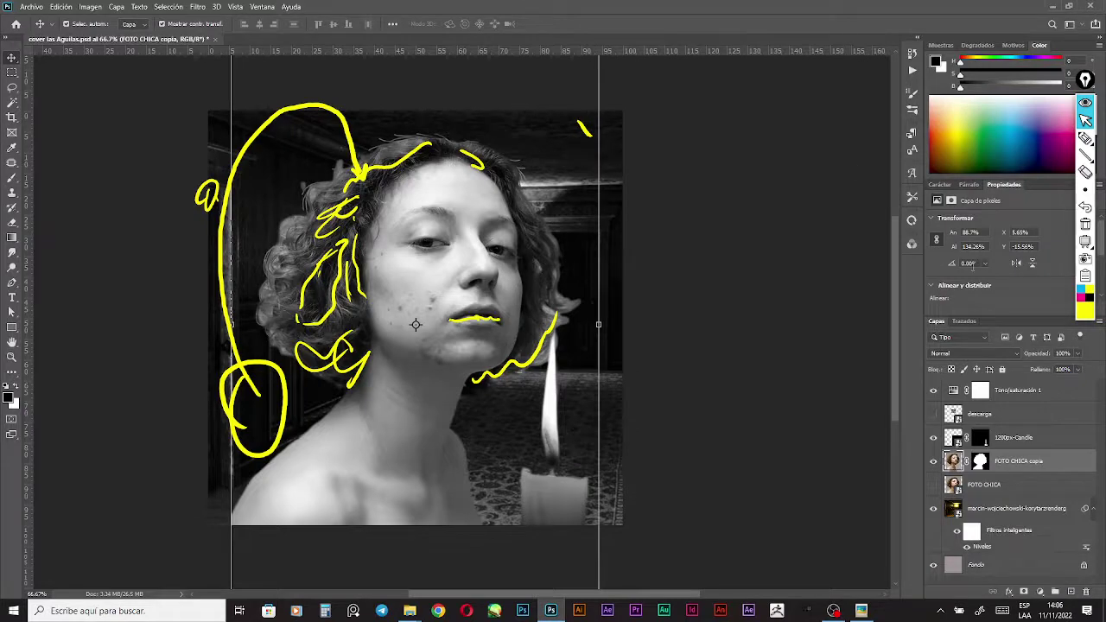
left_click(1084, 224)
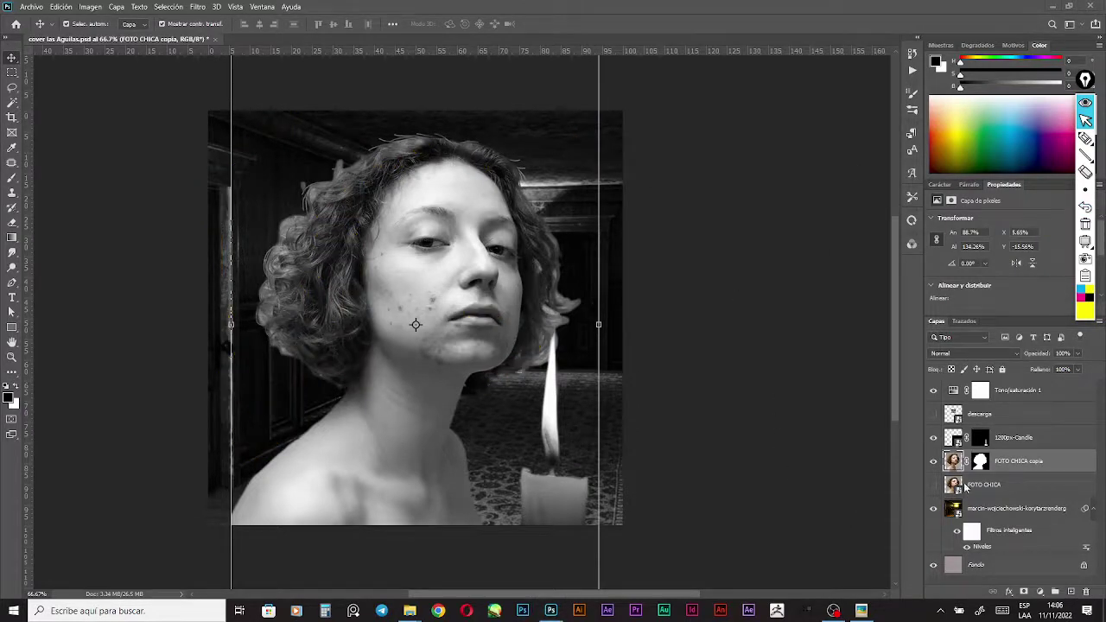
Apply Levels to the woman's masked layer with shadow input 12 and highlight input 242, and darken the midtones slightly
key("ctrl+l")
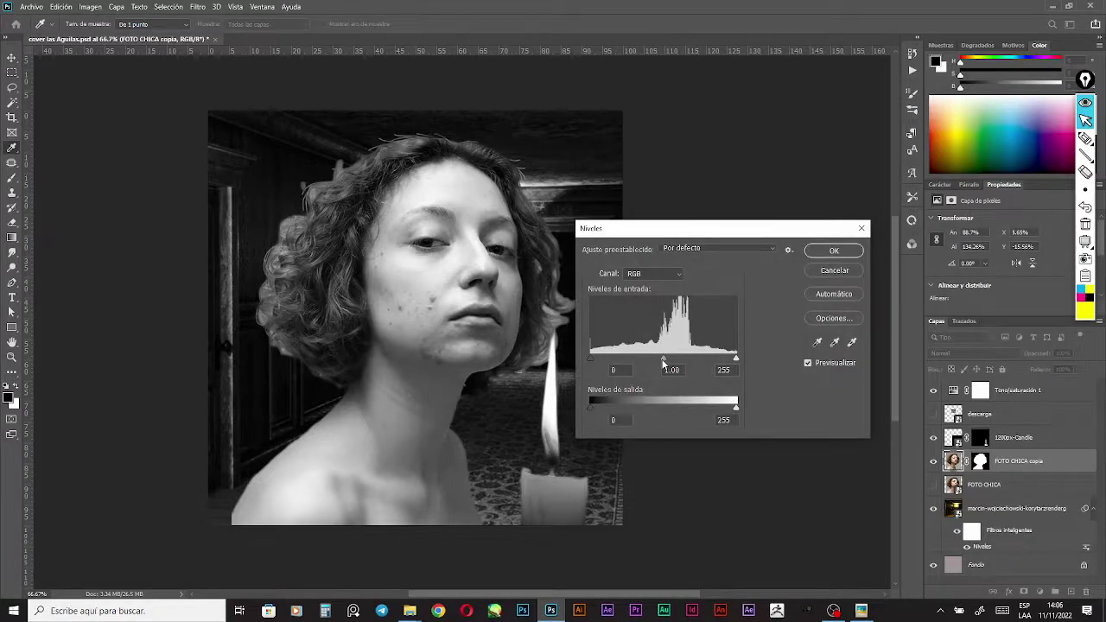
left_click_drag(664, 359, 673, 359)
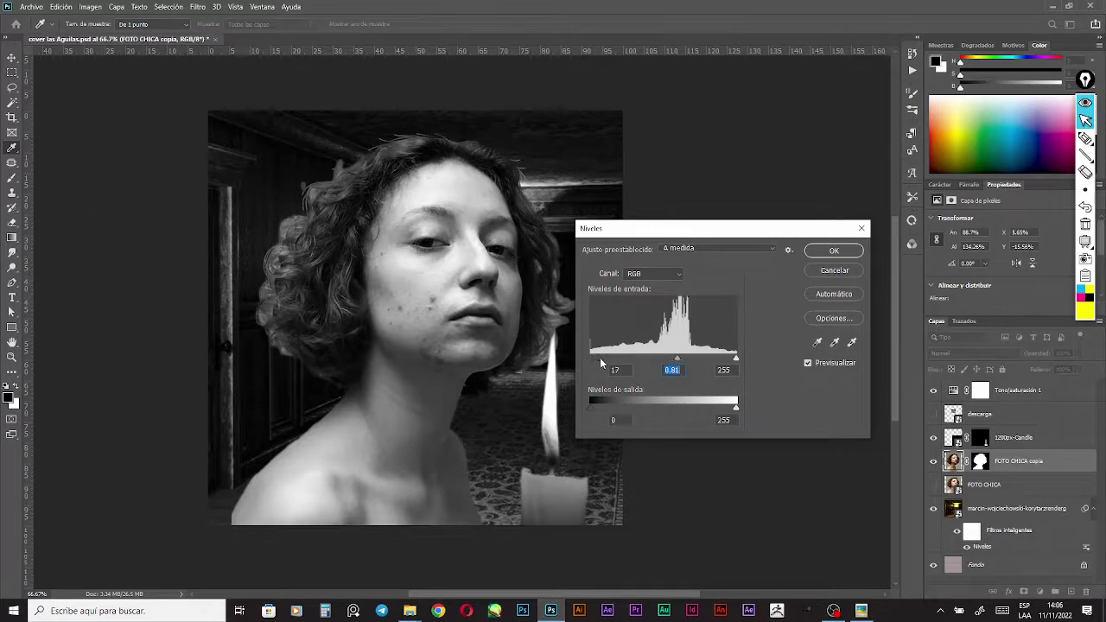
left_click_drag(599, 357, 604, 357)
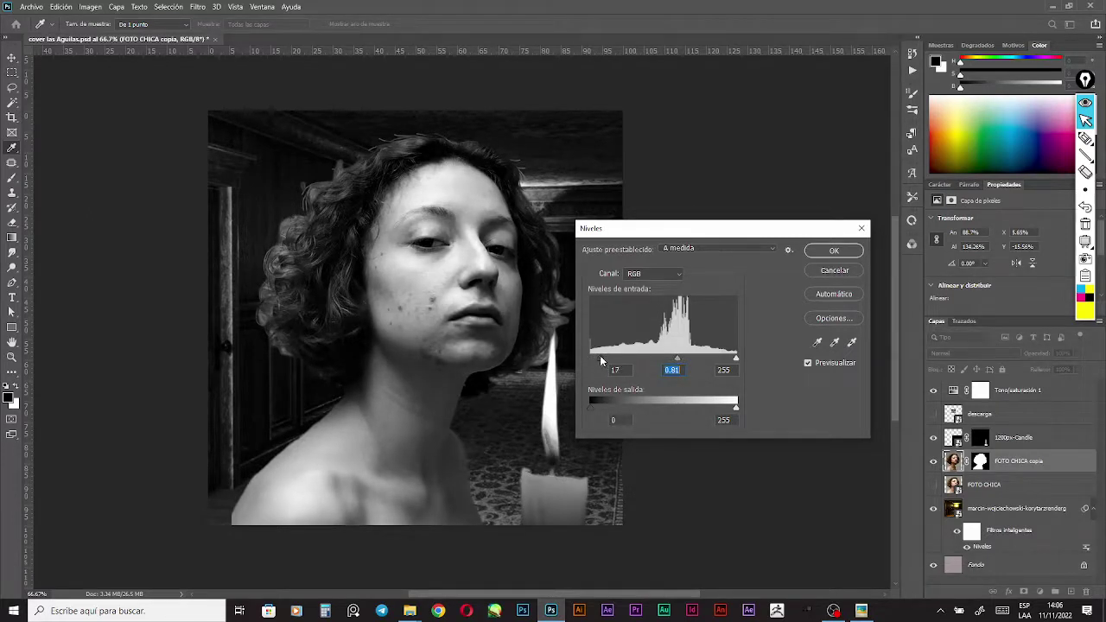
left_click_drag(598, 354, 598, 356)
left_click_drag(736, 357, 669, 359)
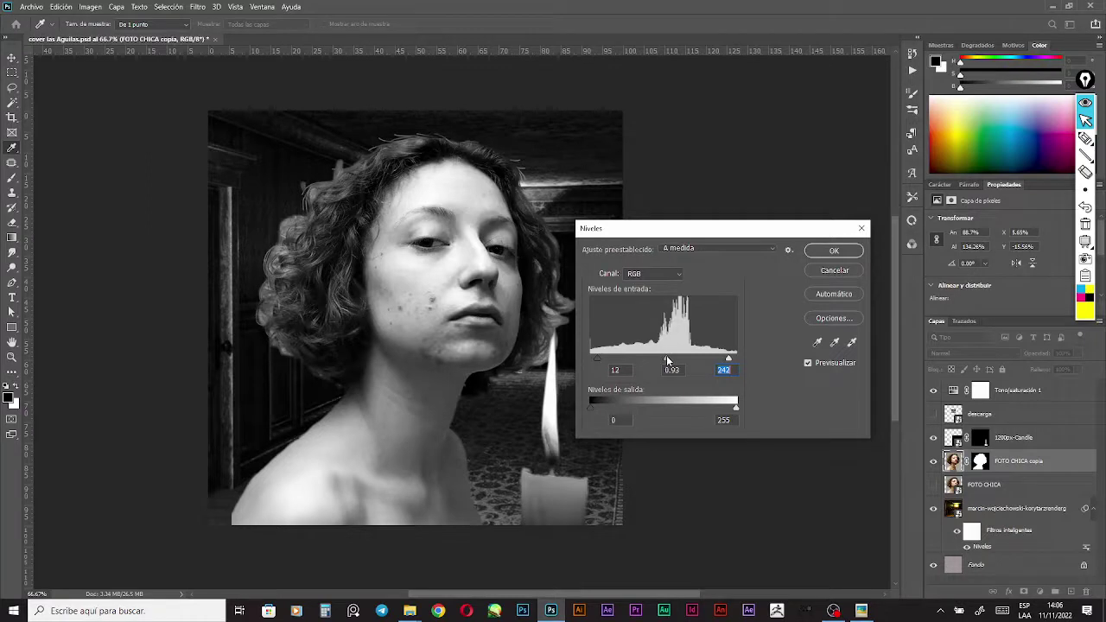
left_click_drag(669, 356, 668, 356)
left_click_drag(630, 228, 703, 182)
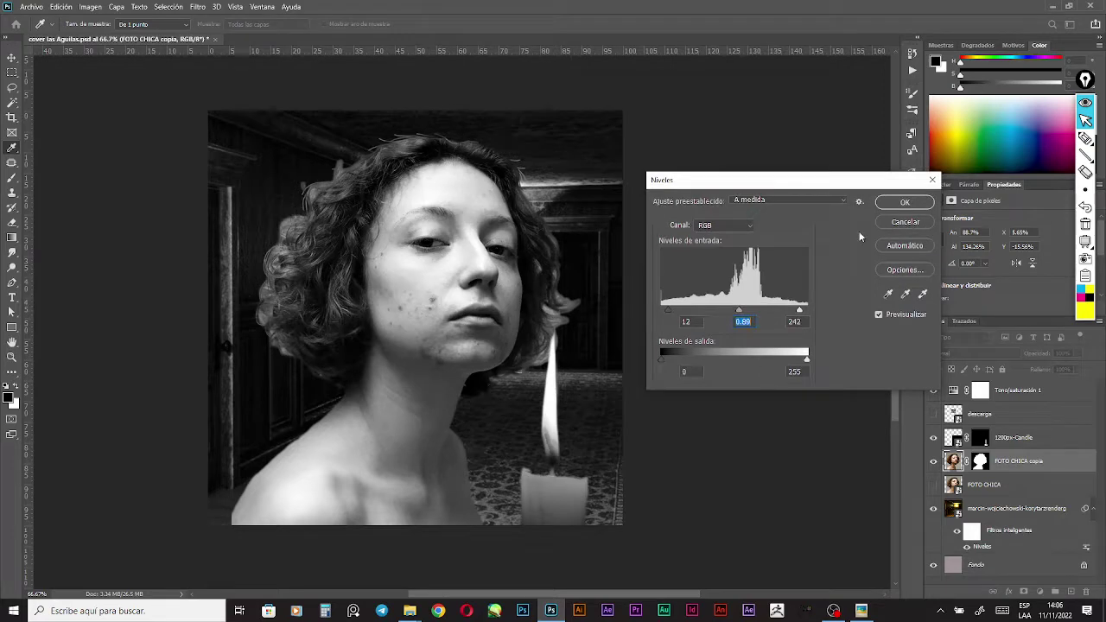
left_click_drag(733, 306, 739, 306)
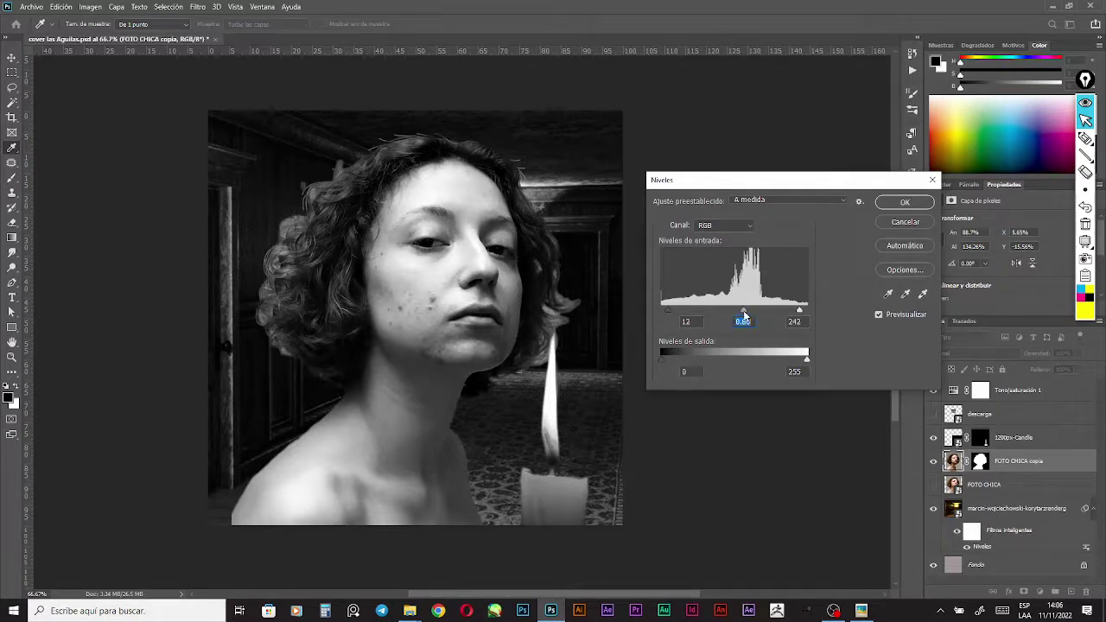
left_click_drag(745, 316, 743, 315)
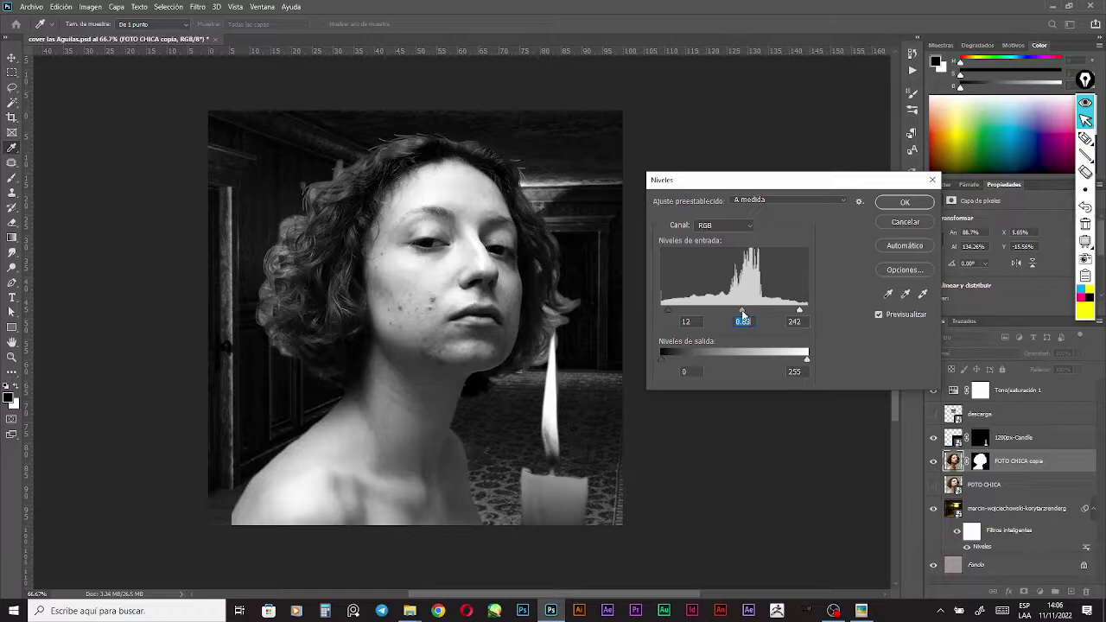
left_click(903, 204)
Apply Levels to the 1200px-Candle layer with shadow input 19, midtones 0.58 and highlight input 242
left_click(556, 501)
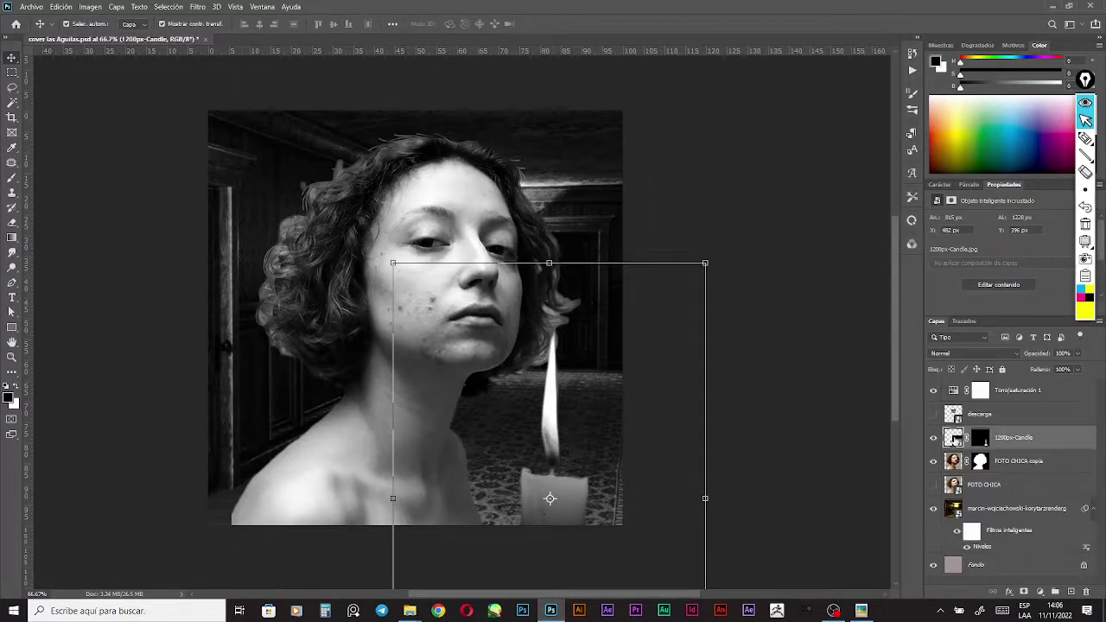
key("ctrl+l")
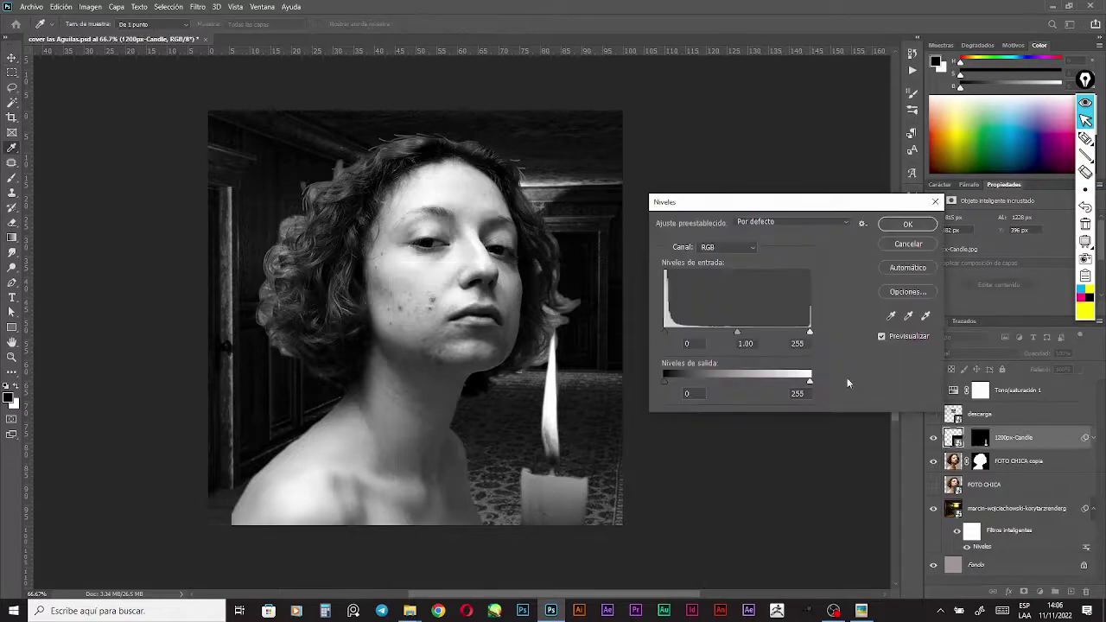
mouse_move(738, 337)
left_mouse_down()
mouse_move(722, 335)
mouse_move(747, 337)
left_mouse_up()
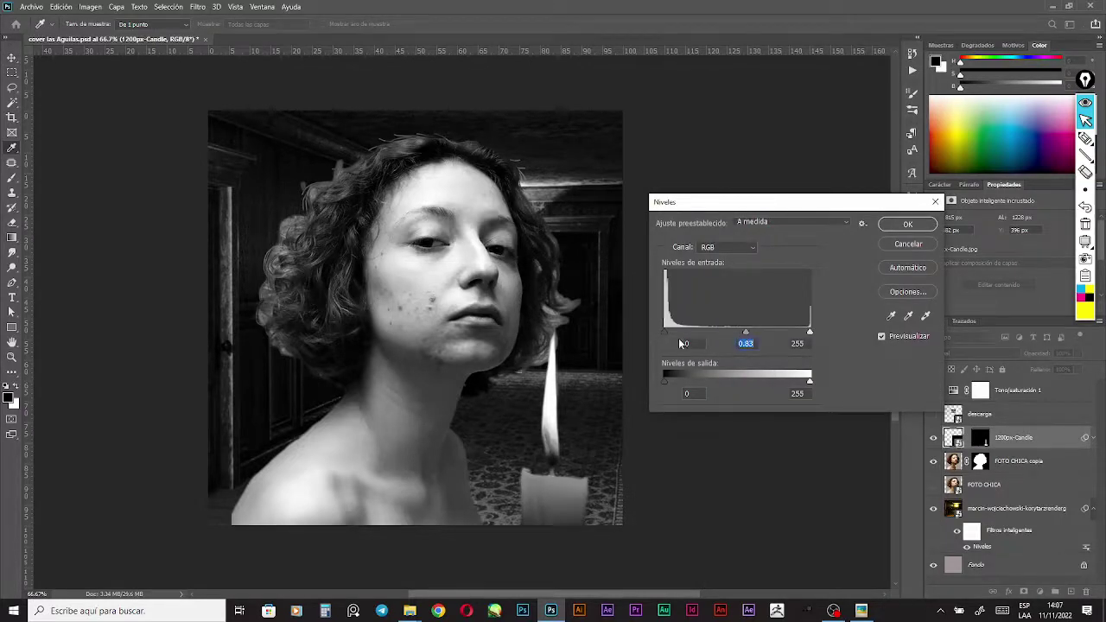
left_click_drag(673, 332, 674, 331)
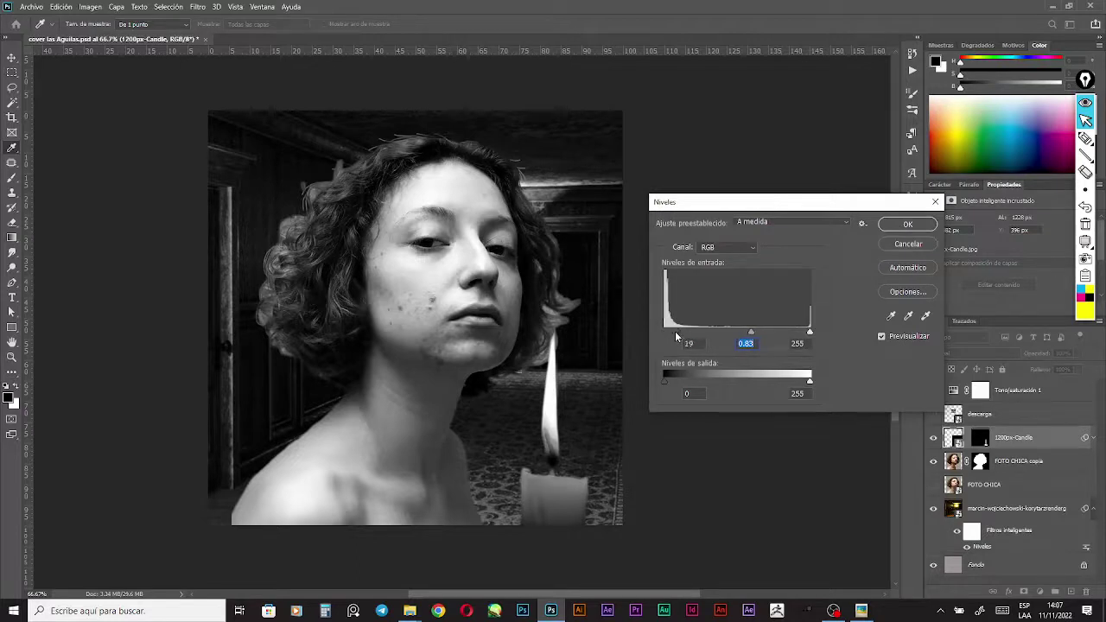
left_click_drag(811, 332, 761, 336)
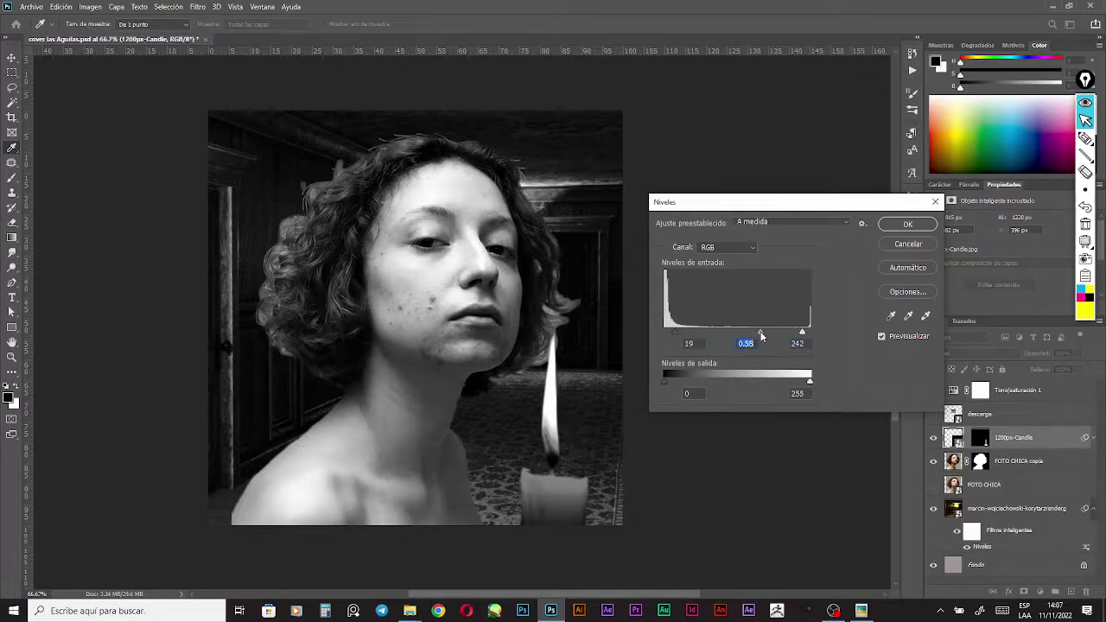
left_click(899, 227)
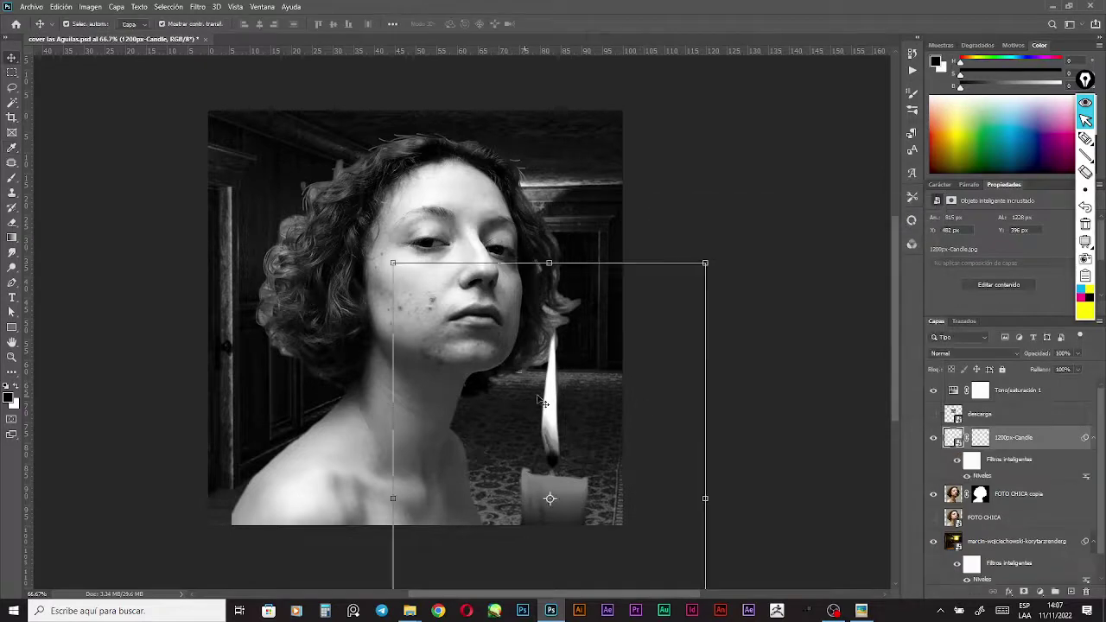
Move the candle slightly closer to the woman and hide the Tono/saturación 1 layer to return to the colour view
left_click_drag(551, 403, 534, 404)
left_click(744, 382)
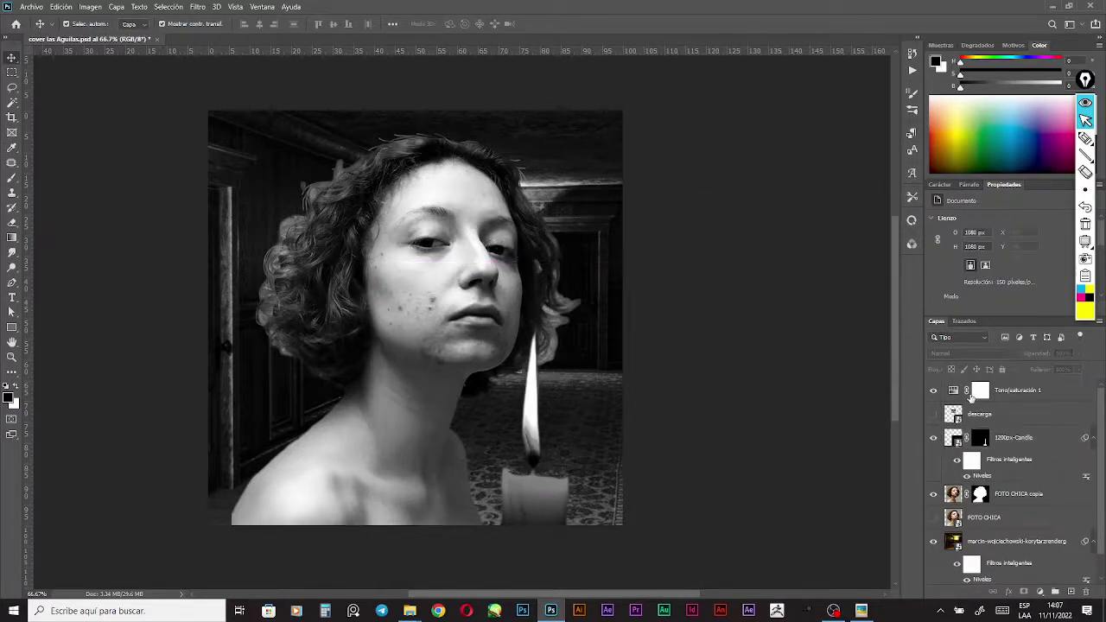
left_click(977, 395)
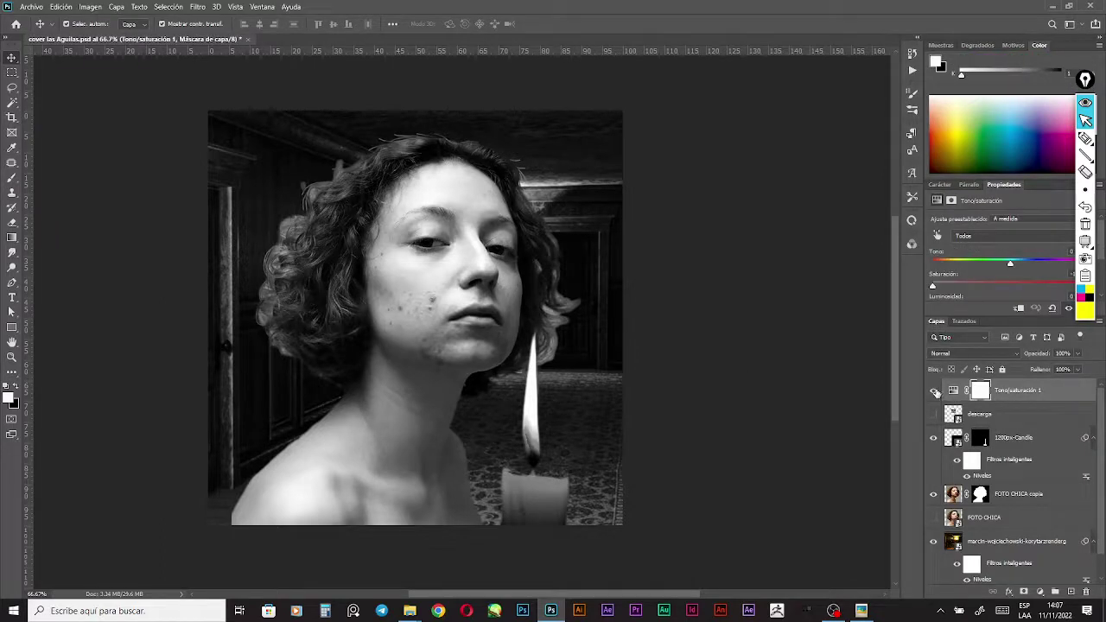
left_click(934, 393)
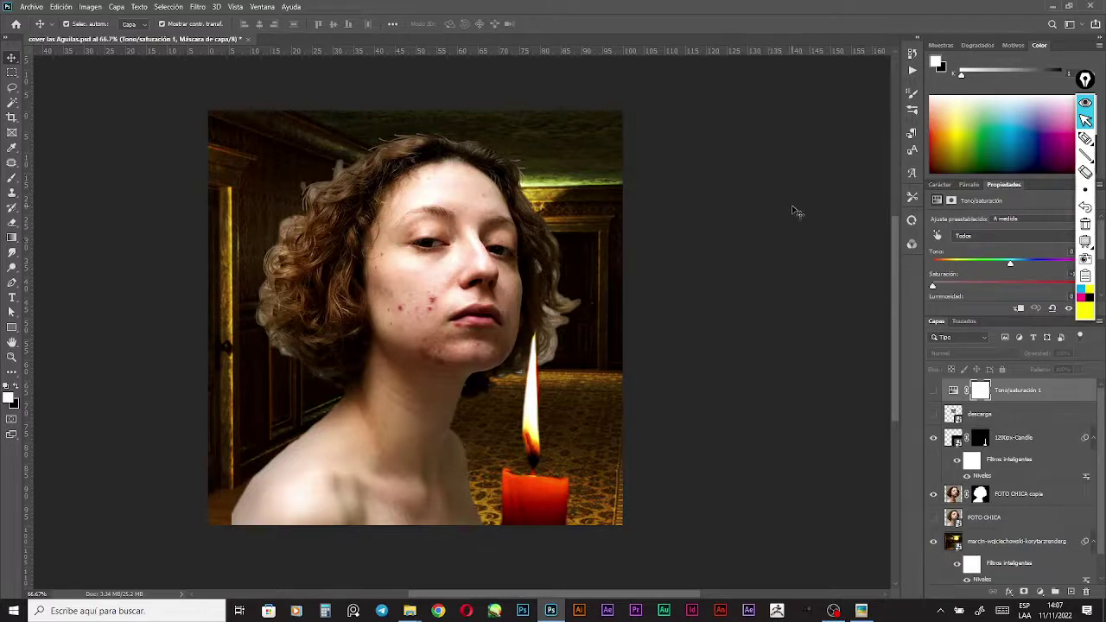
Compare the composition before the Levels adjustments with its current version by stepping back in the history and returning to the latest state
left_click(912, 54)
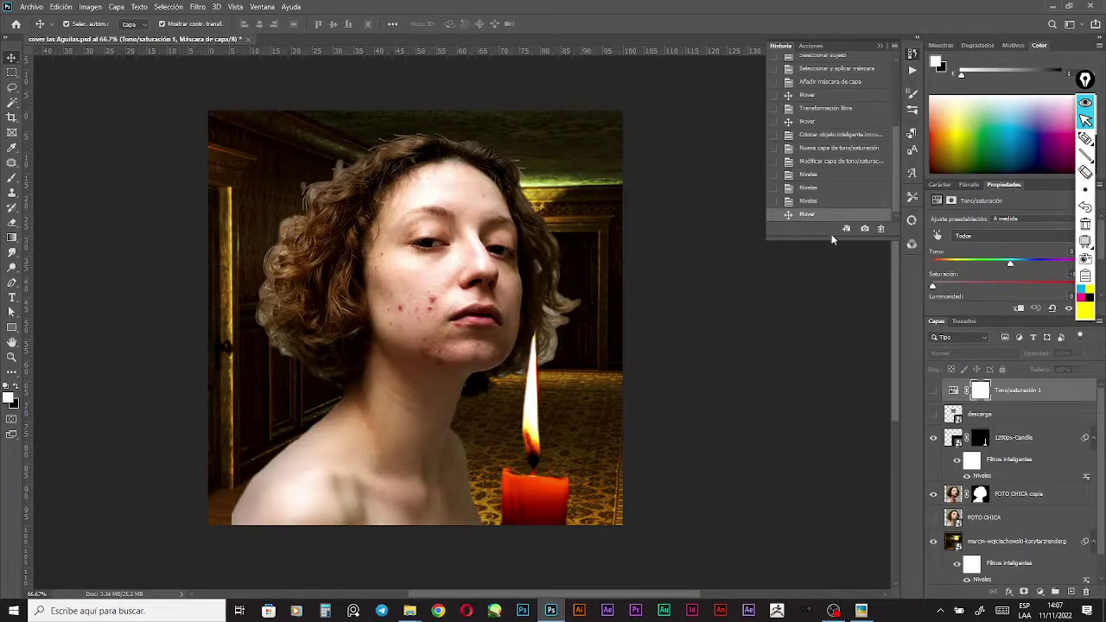
left_click(836, 135)
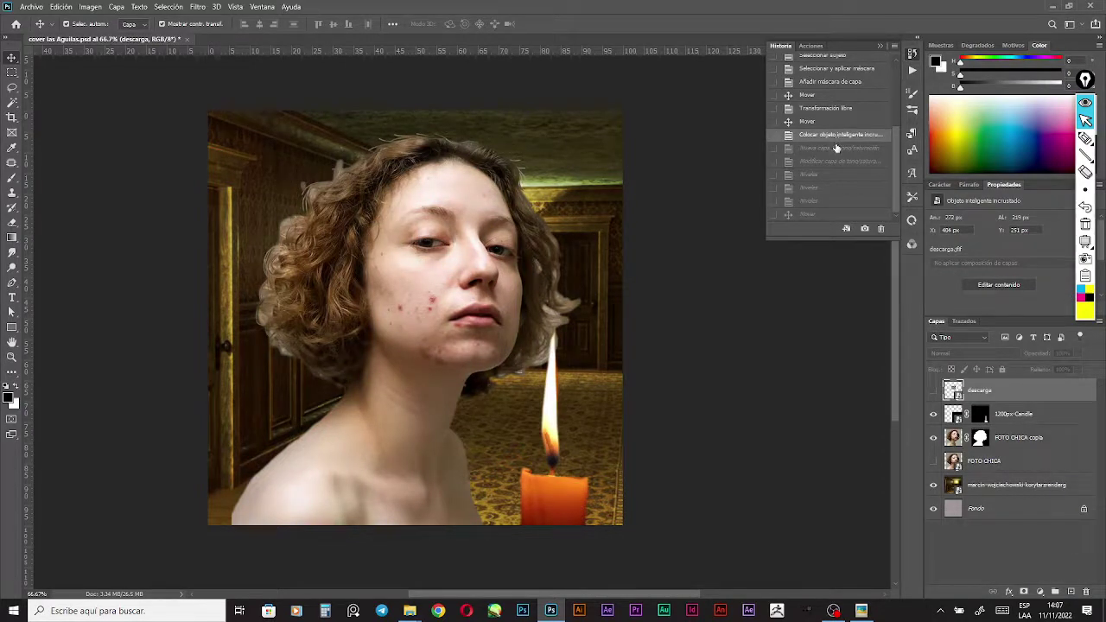
left_click(834, 214)
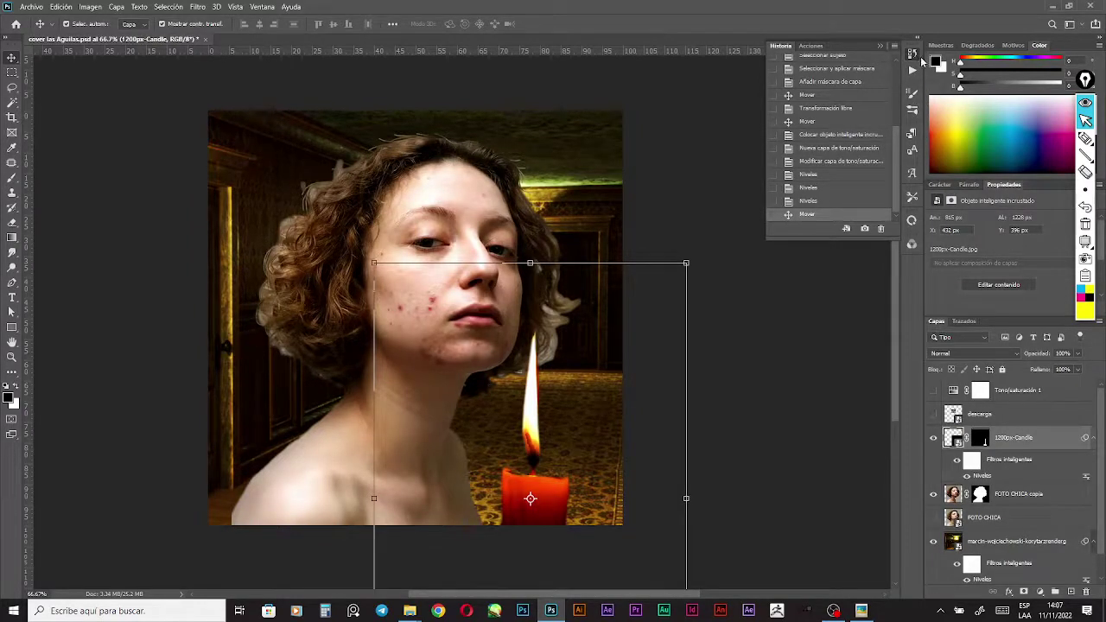
left_click(913, 56)
left_click(876, 296)
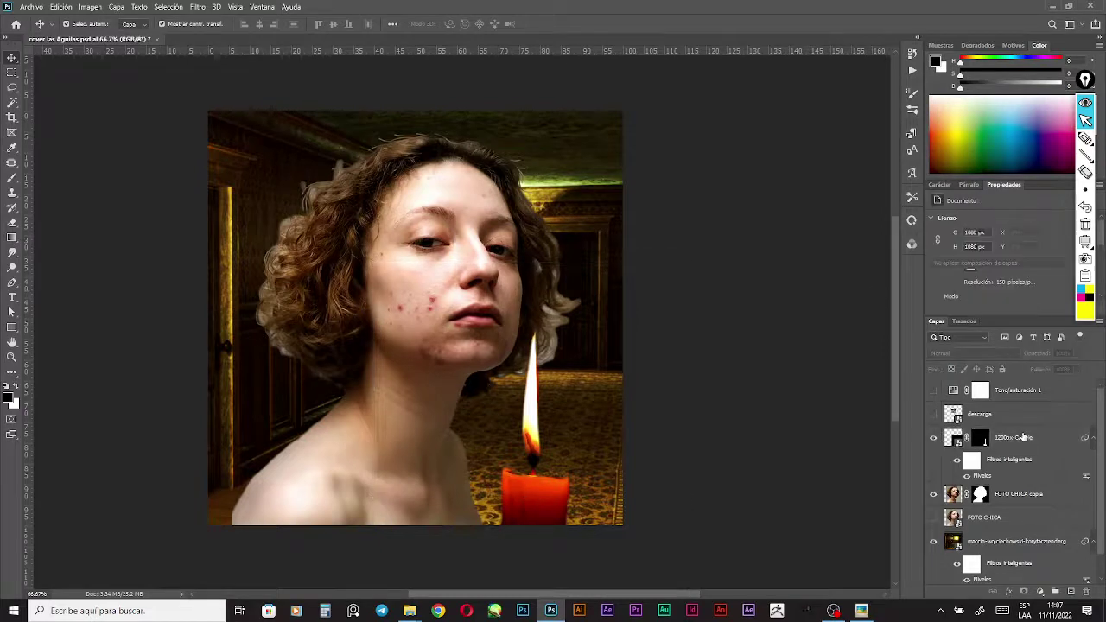
left_click(1019, 438)
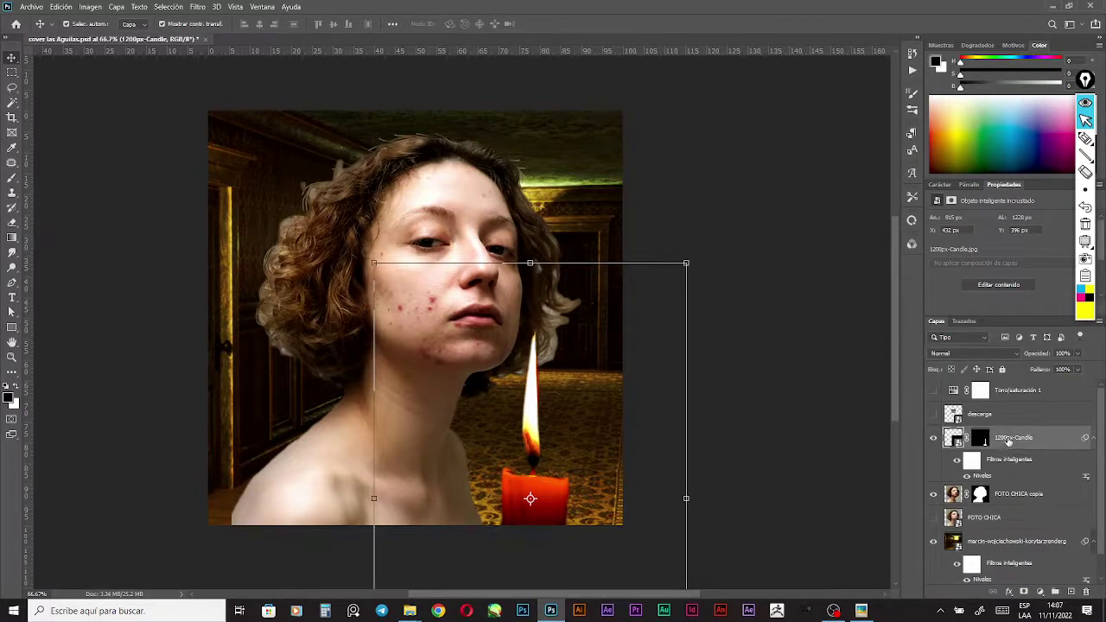
scroll(1013, 519, "down", 1)
scroll(1013, 535, "up", 1)
left_click(943, 414)
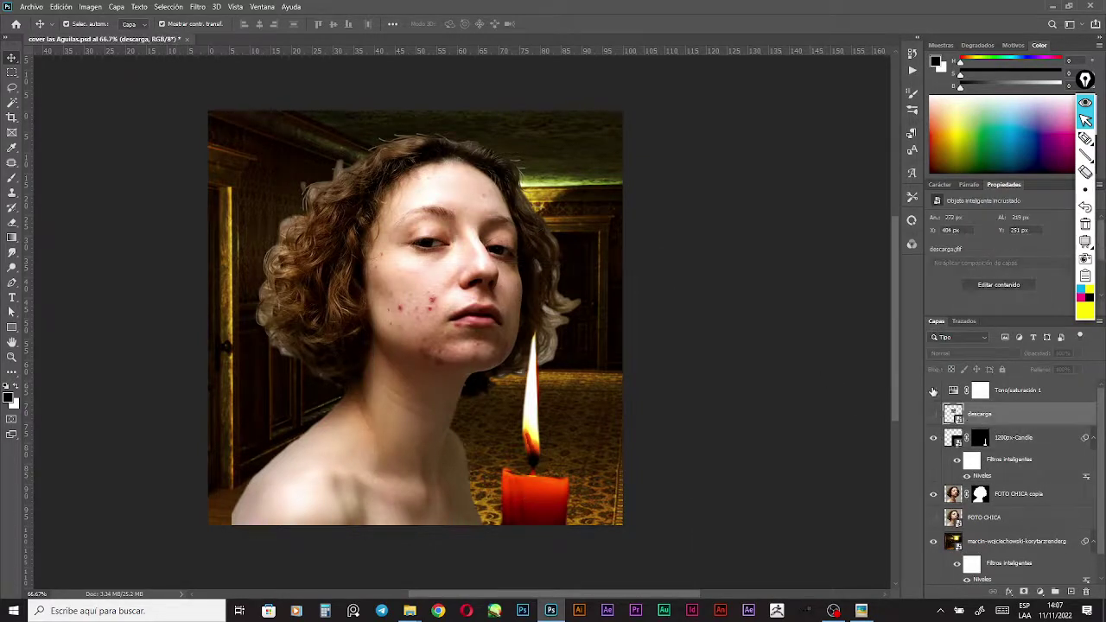
left_click(739, 308)
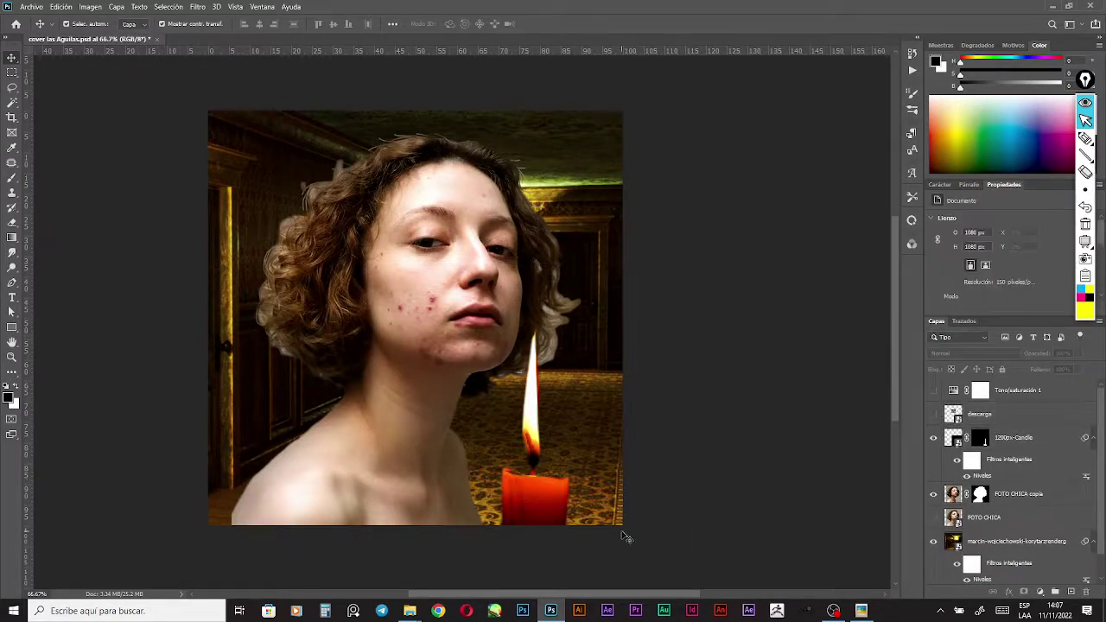
Create a new layer directly above 1200px-Candle and set up a large Circular difuso brush with 0% hardness
left_click(1056, 444)
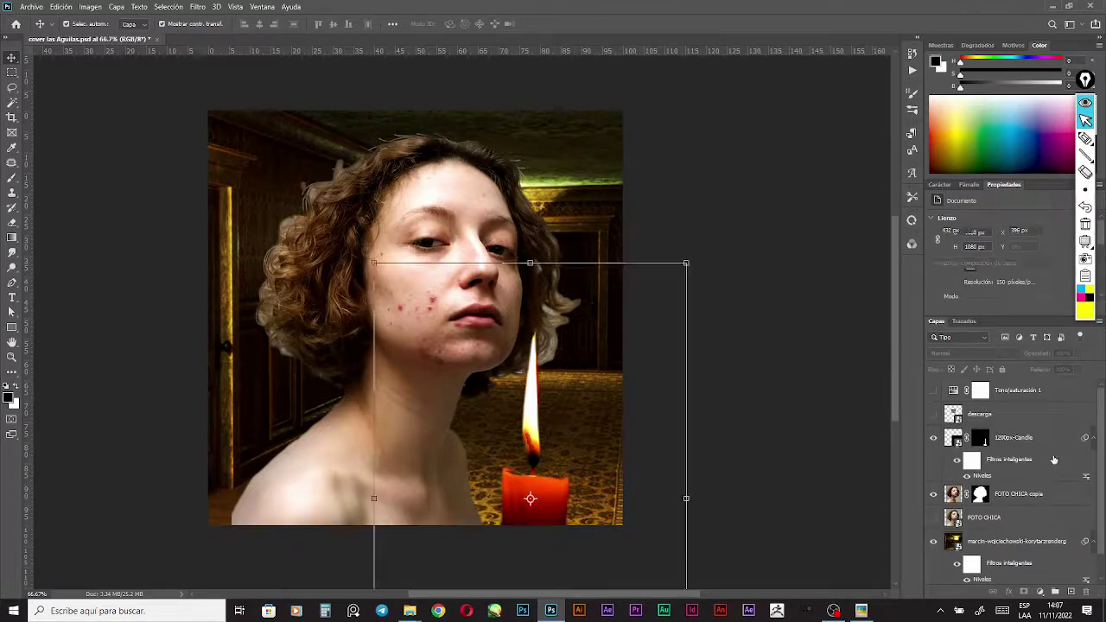
left_click(1071, 593)
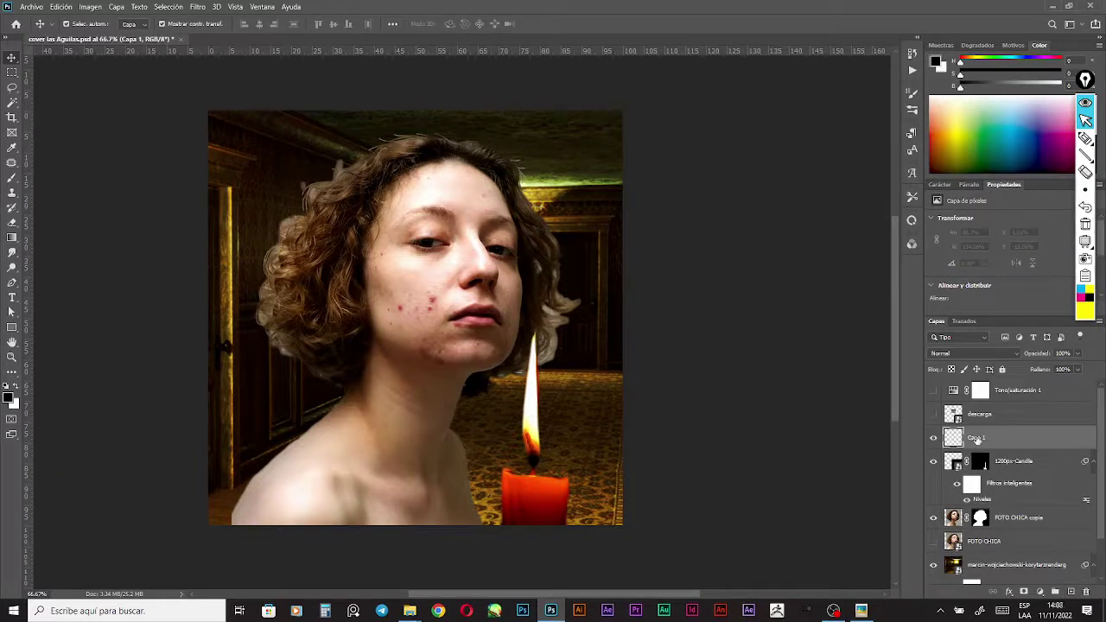
key("b")
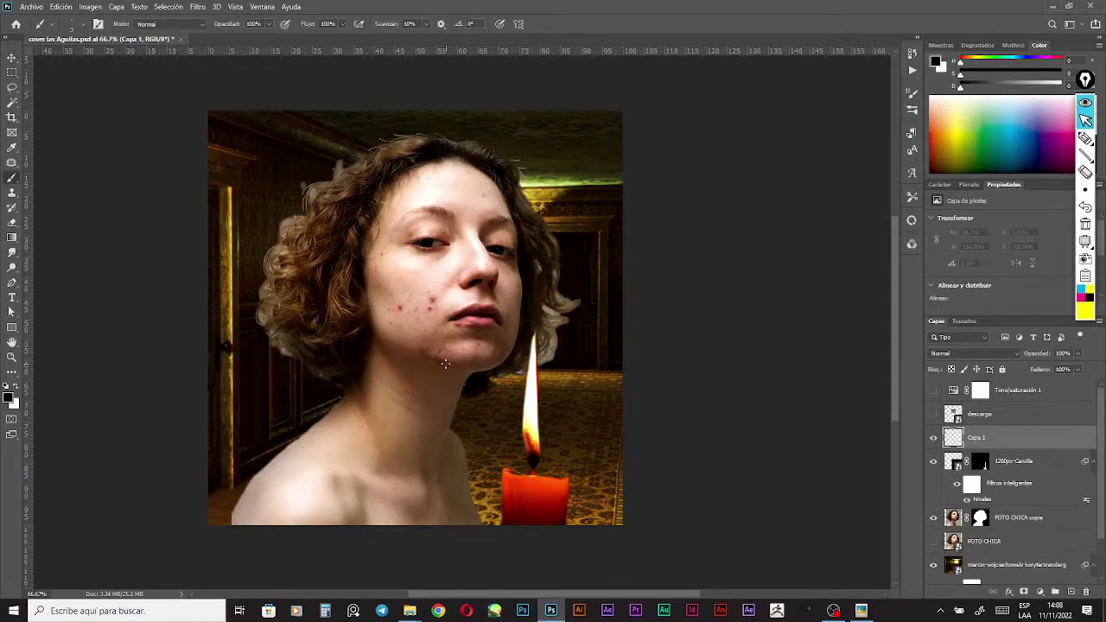
right_click(345, 297)
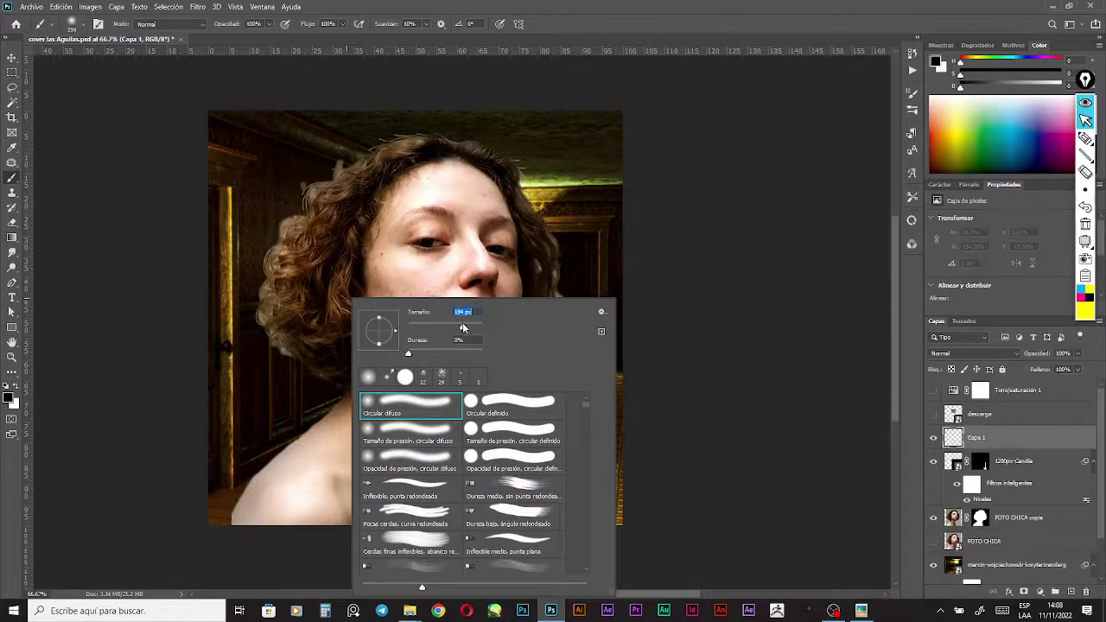
key("Return")
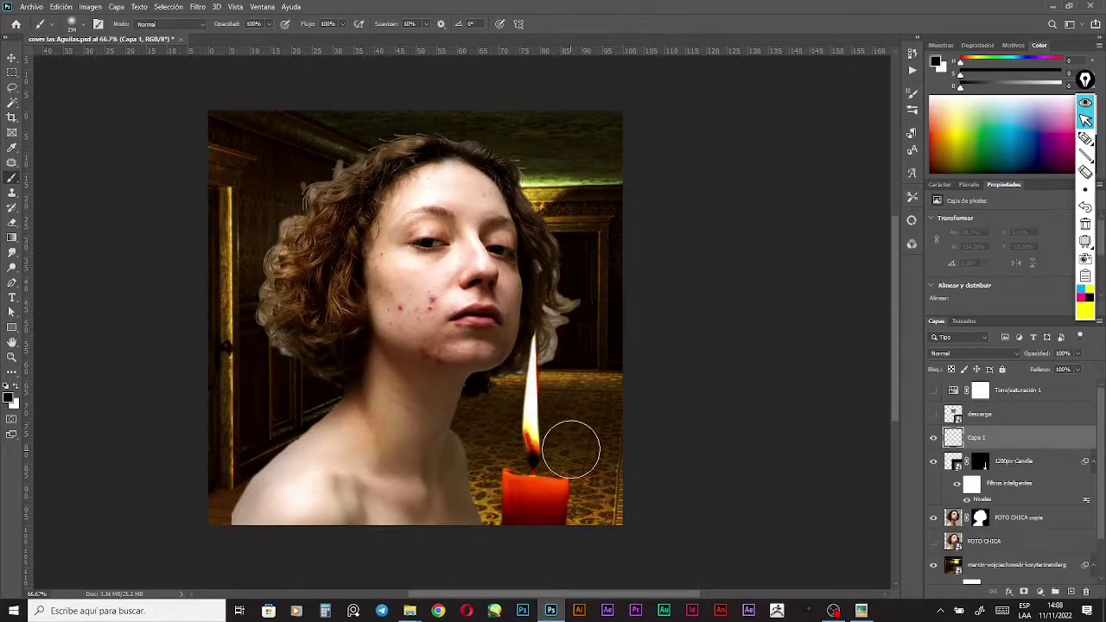
Sample the orange at the base of the candle flame and paint a soft orange spot over the flame on the new layer
left_click(537, 444, "alt")
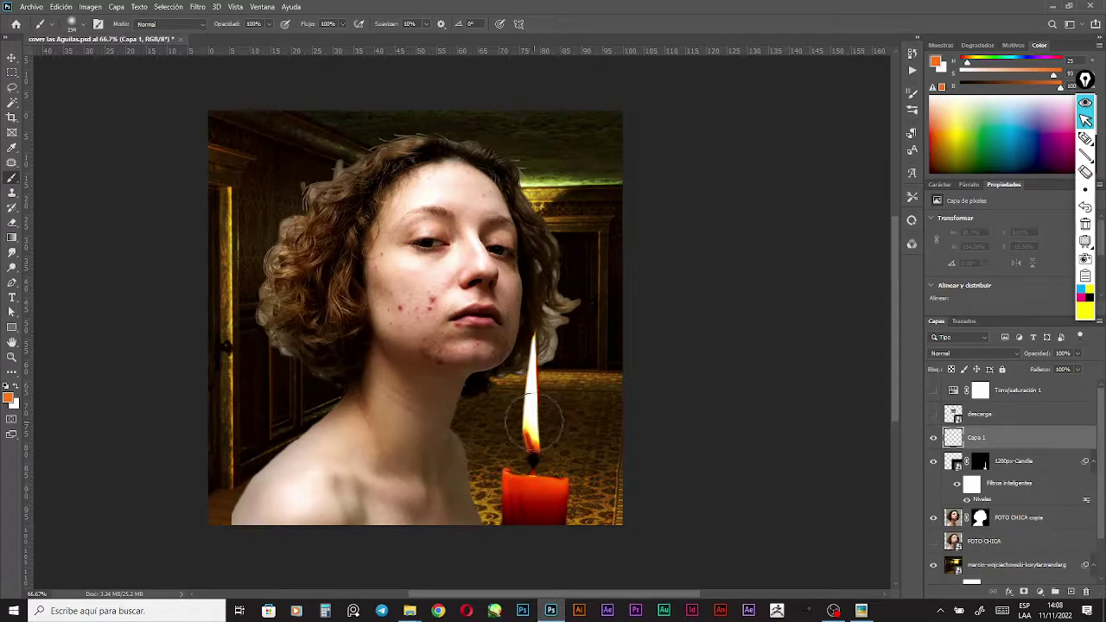
left_click(534, 423)
left_click(533, 423)
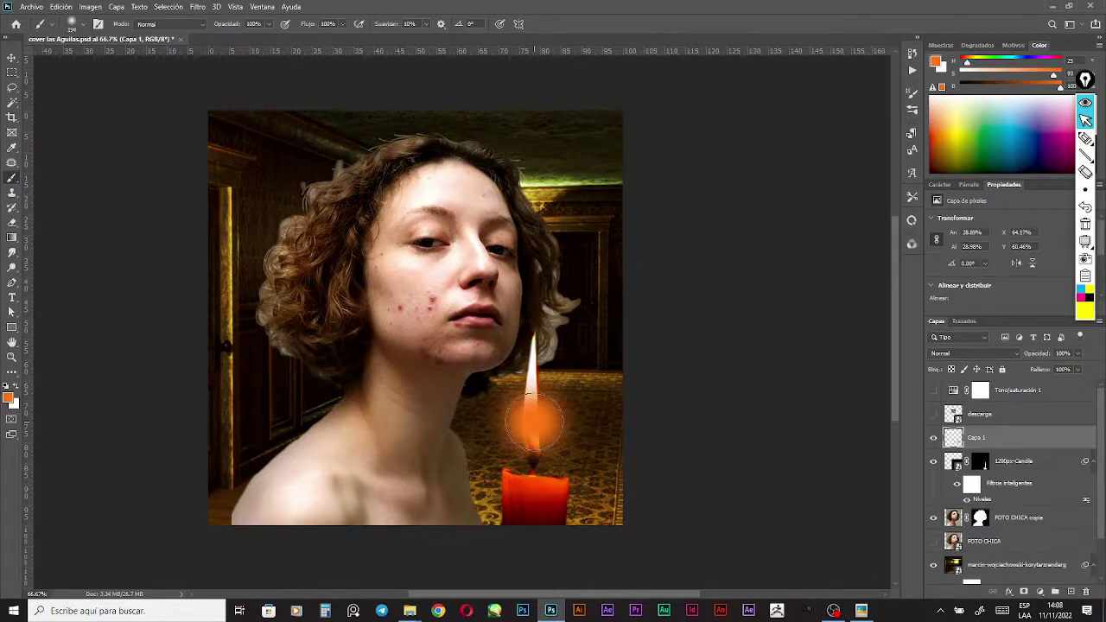
Scale the orange spot up to about 93% of the canvas width and position it around the candle flame
key("v")
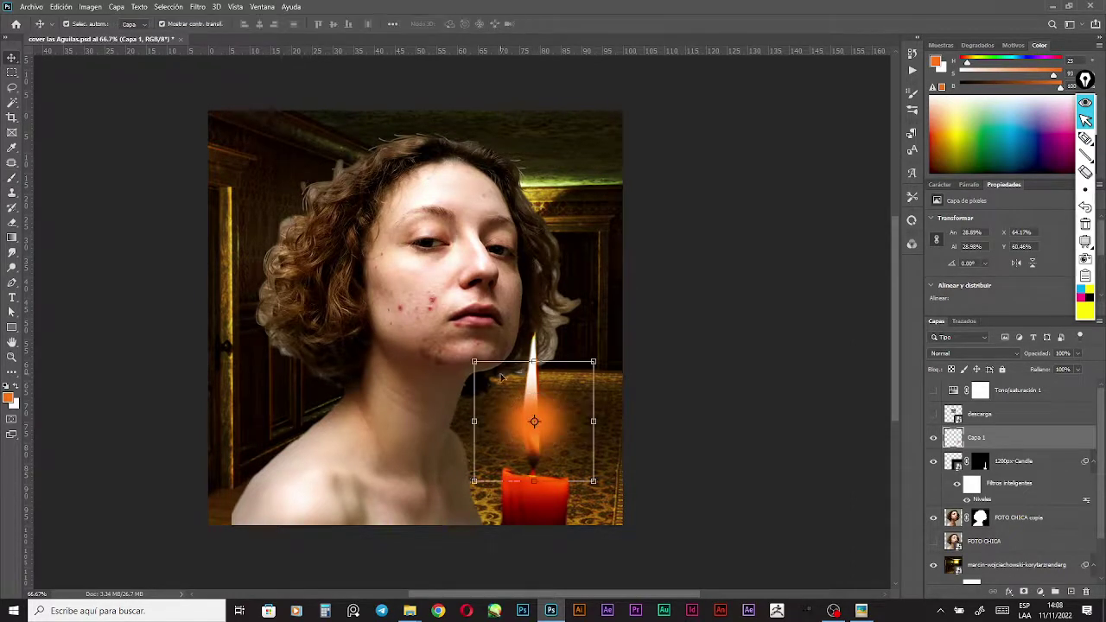
left_click(473, 361)
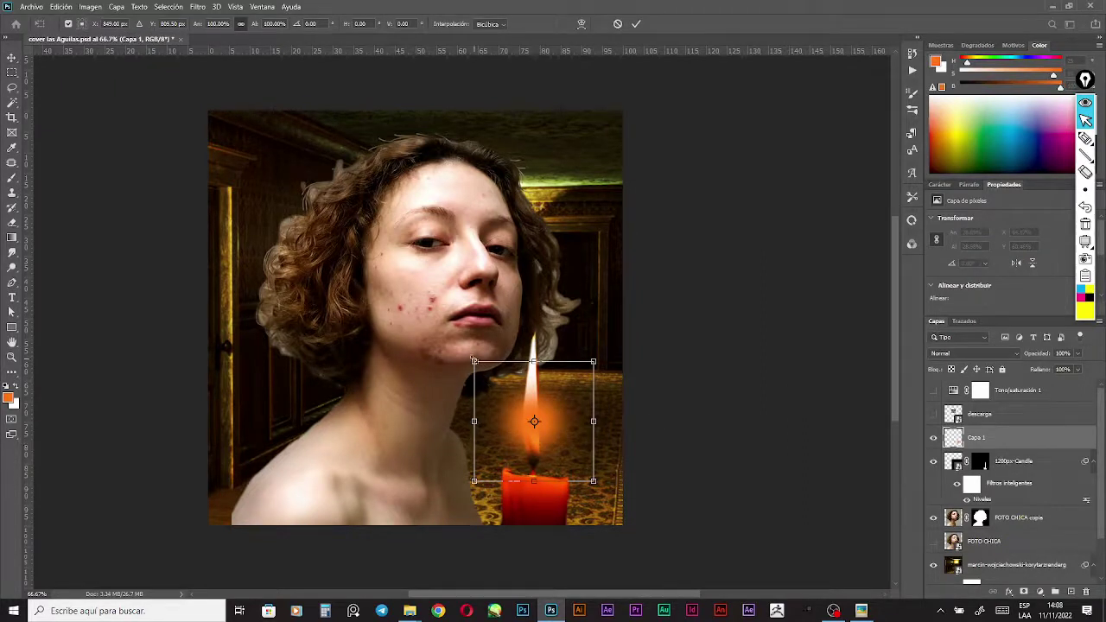
left_click_drag(473, 361, 366, 247)
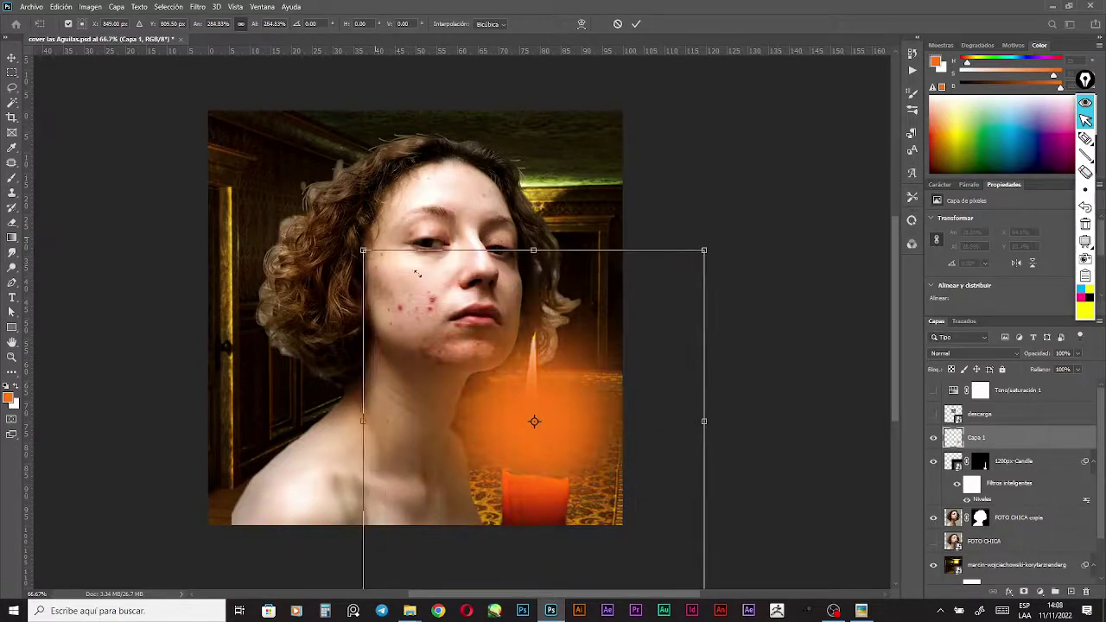
mouse_move(564, 401)
left_mouse_down()
mouse_move(551, 391)
mouse_move(561, 396)
left_mouse_up()
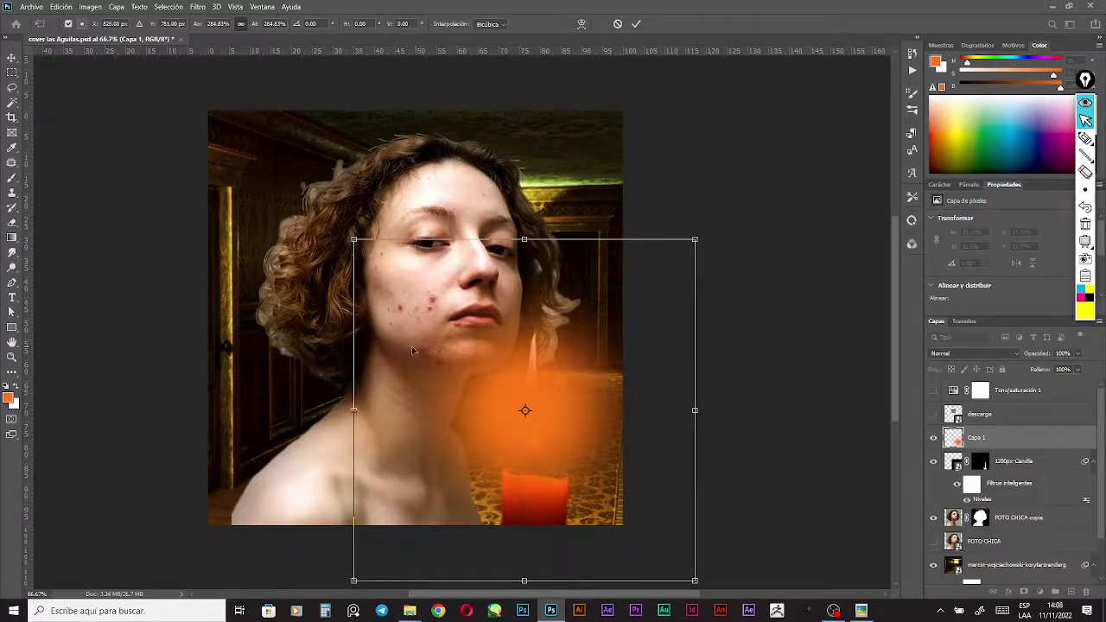
left_click_drag(354, 241, 332, 217)
left_click_drag(574, 398, 579, 396)
key("Return")
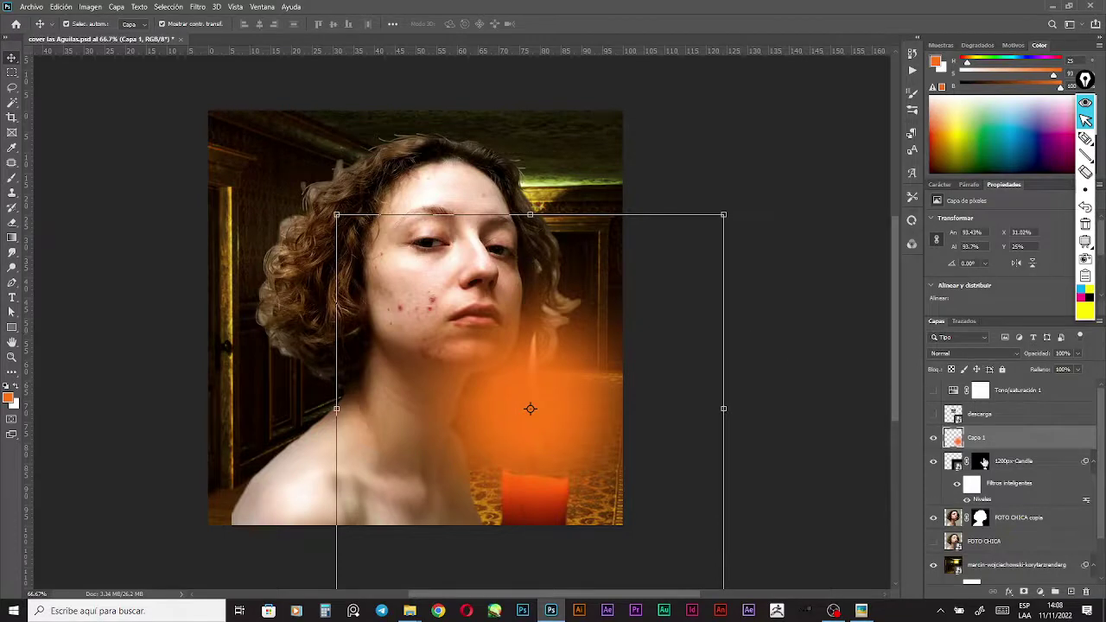
Cycle Capa 1 through the darkening, lightening, contrast and comparative blending modes to compare how each renders the orange glow around the candle
left_click(982, 354)
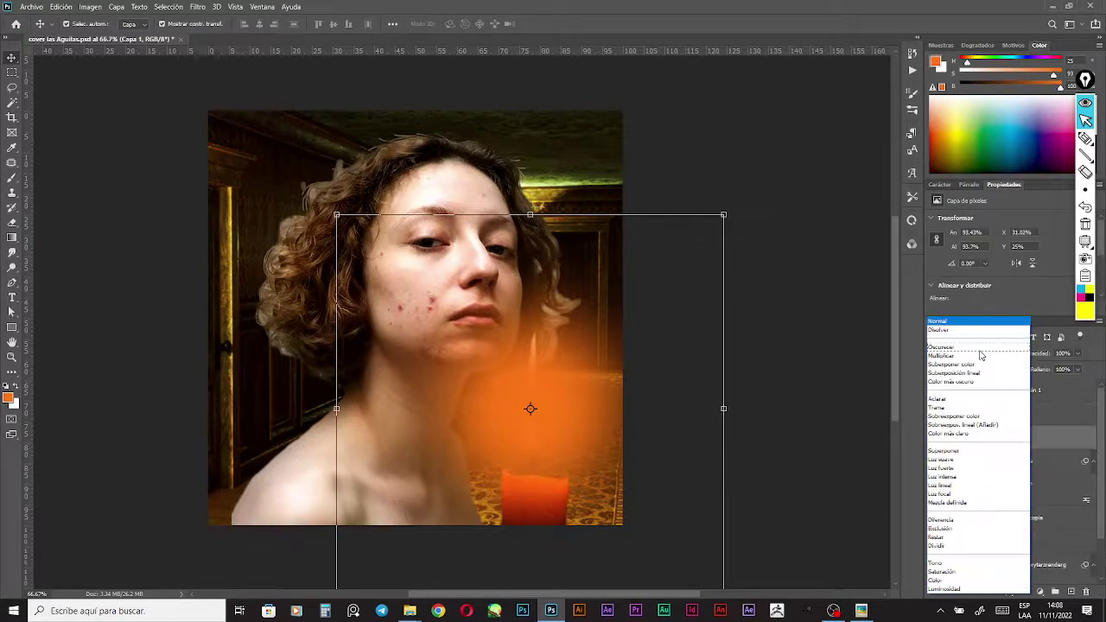
left_click(971, 346)
key("Down")
key("Down")
key("Down")
key("Down")
key("Down")
key("Down")
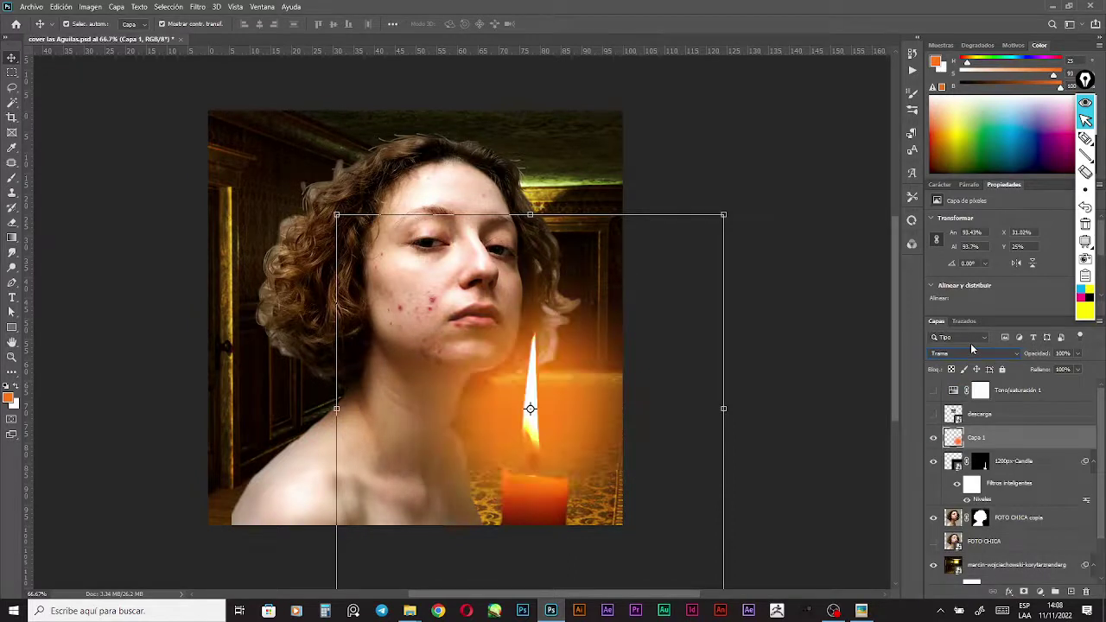
key("Down")
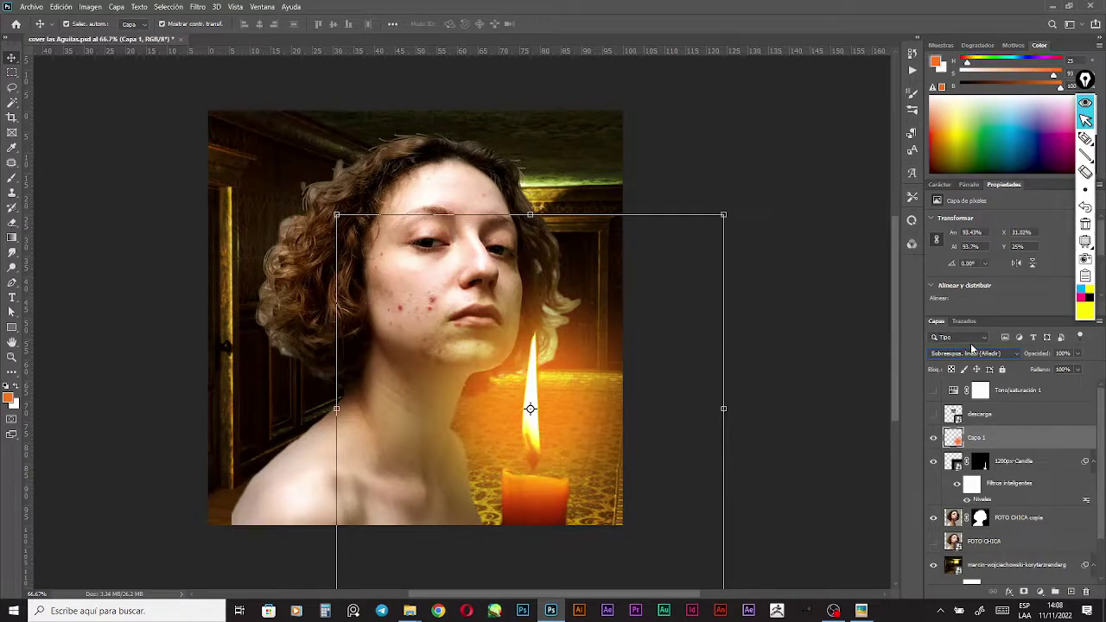
key("Down")
key("Down")
key("Down")
key("Down")
key("Down")
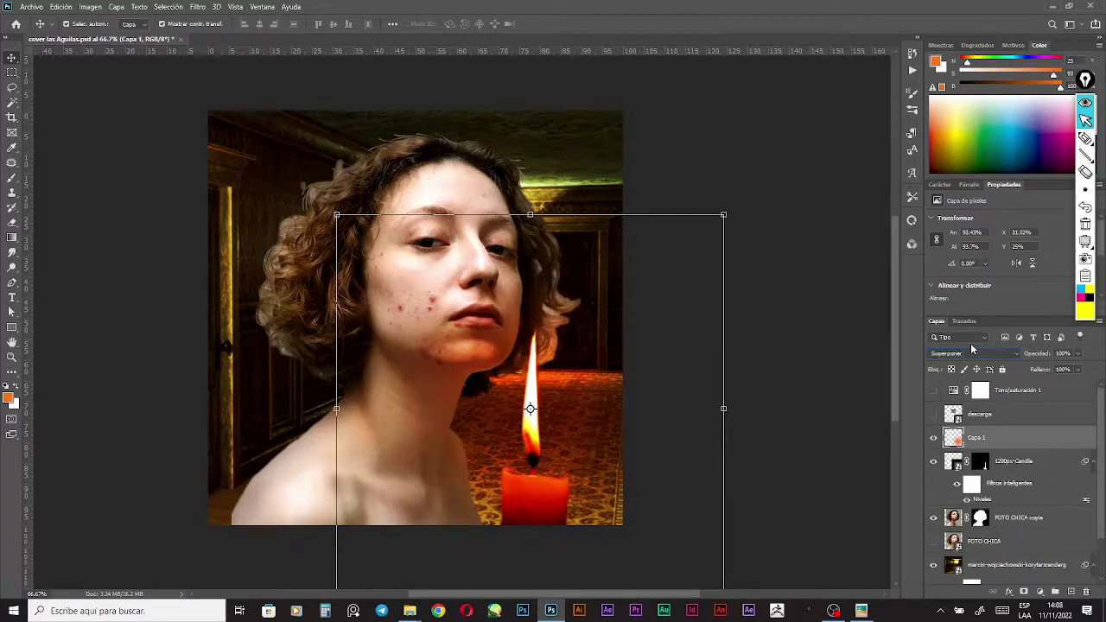
key("Down")
key("Down")
key("Down")
key("Down")
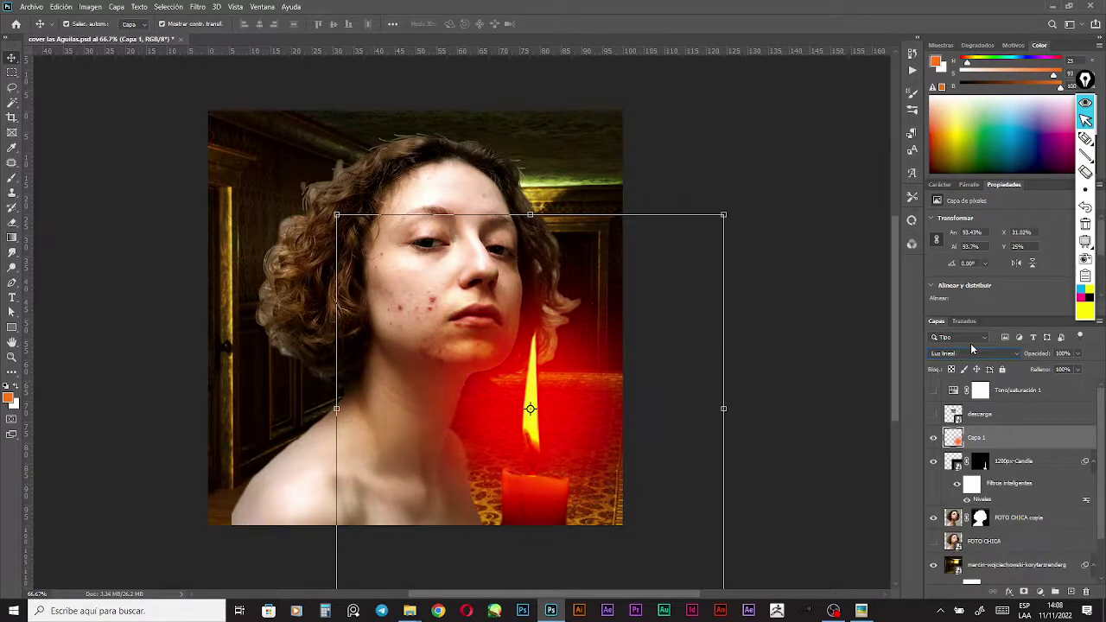
key("Down")
key("Down")
key("Down")
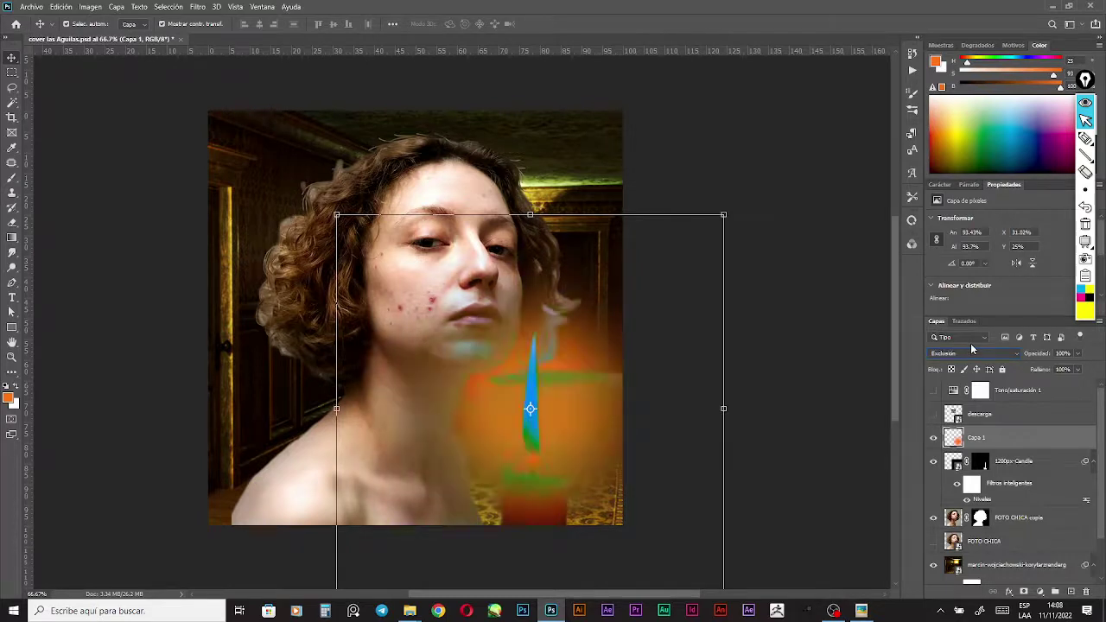
key("Up")
key("Up")
key("Up")
key("Up")
key("Up")
key("Up")
key("Up")
key("Up")
key("Up")
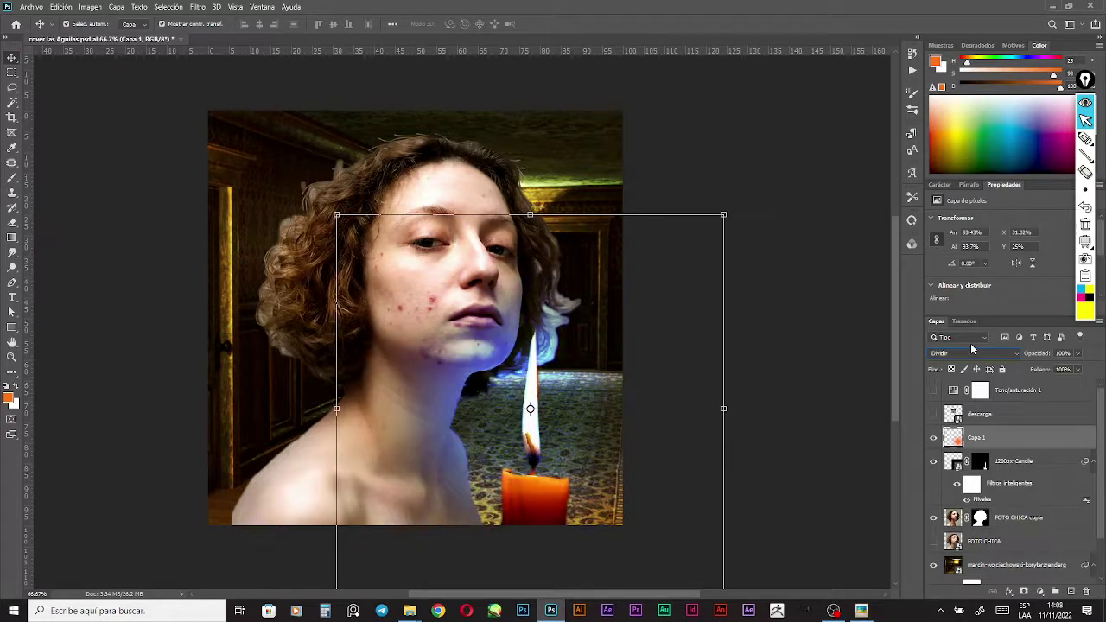
key("Up")
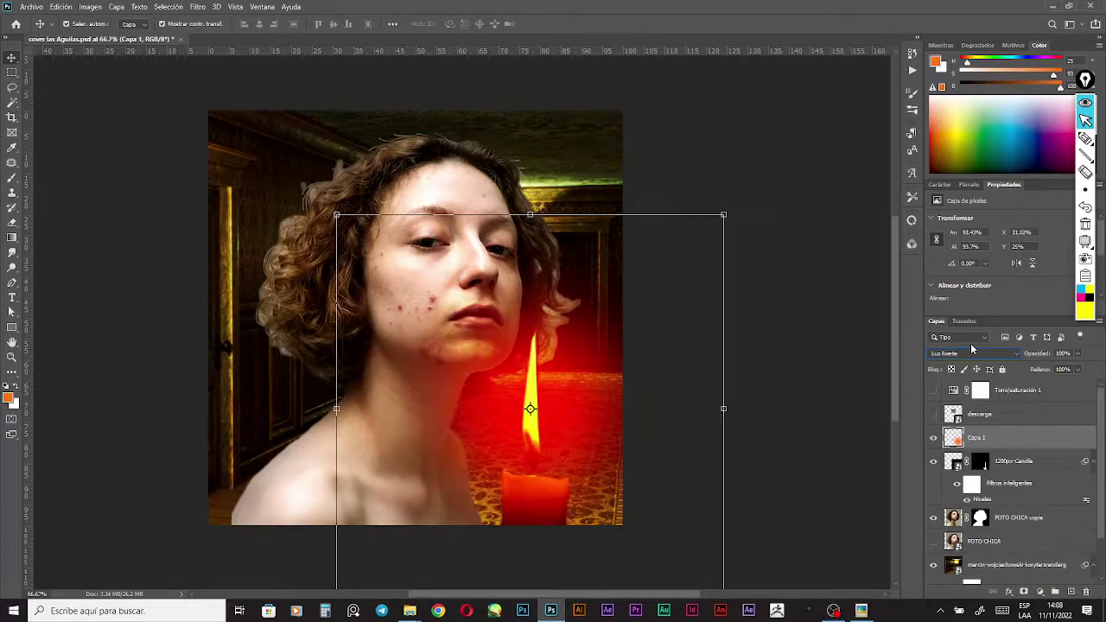
key("Up")
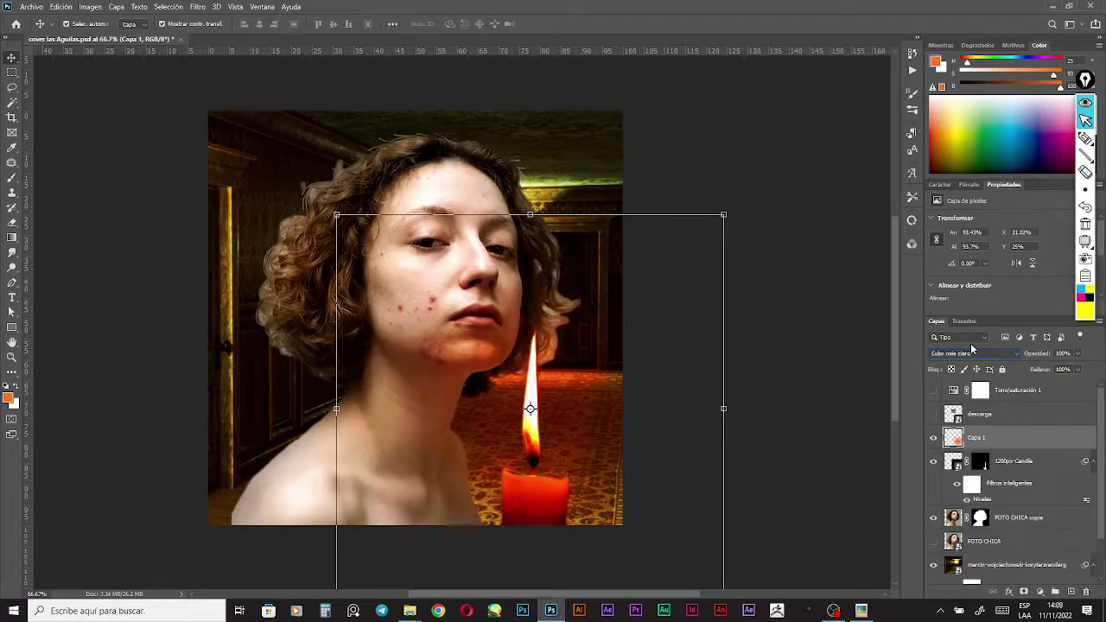
key("Up")
key("Up")
key("Up")
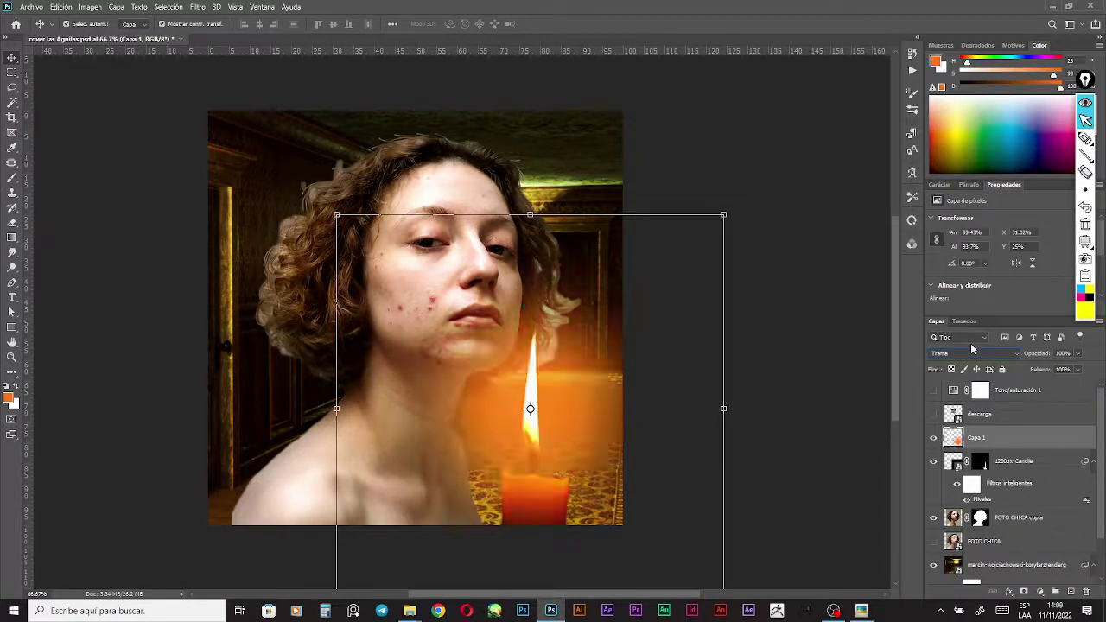
key("Up")
key("Up")
key("Up")
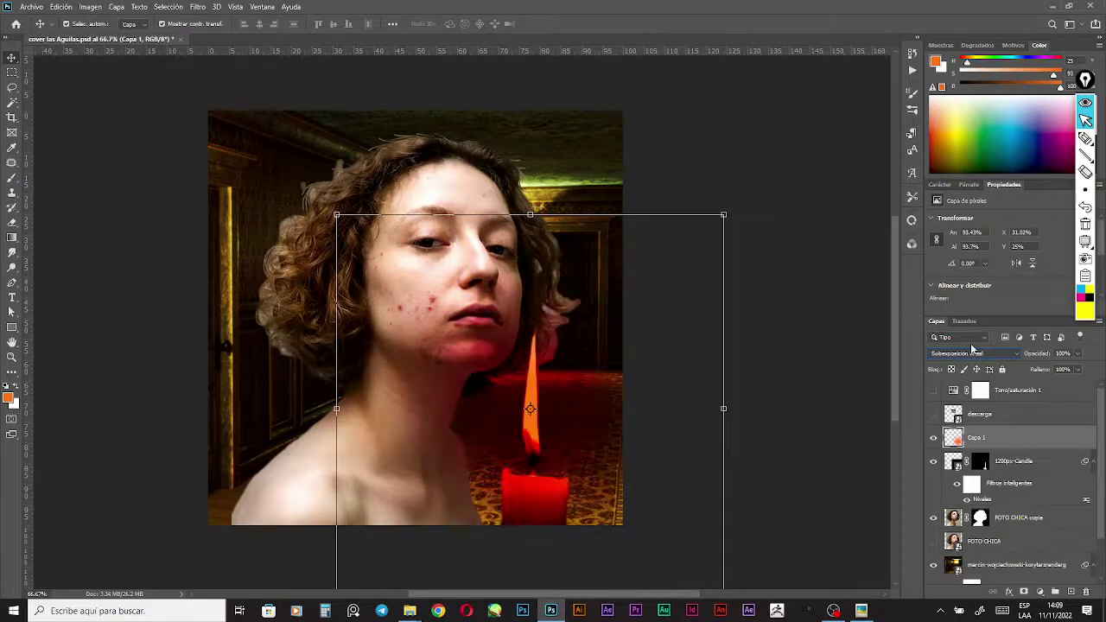
key("Up")
key("Up")
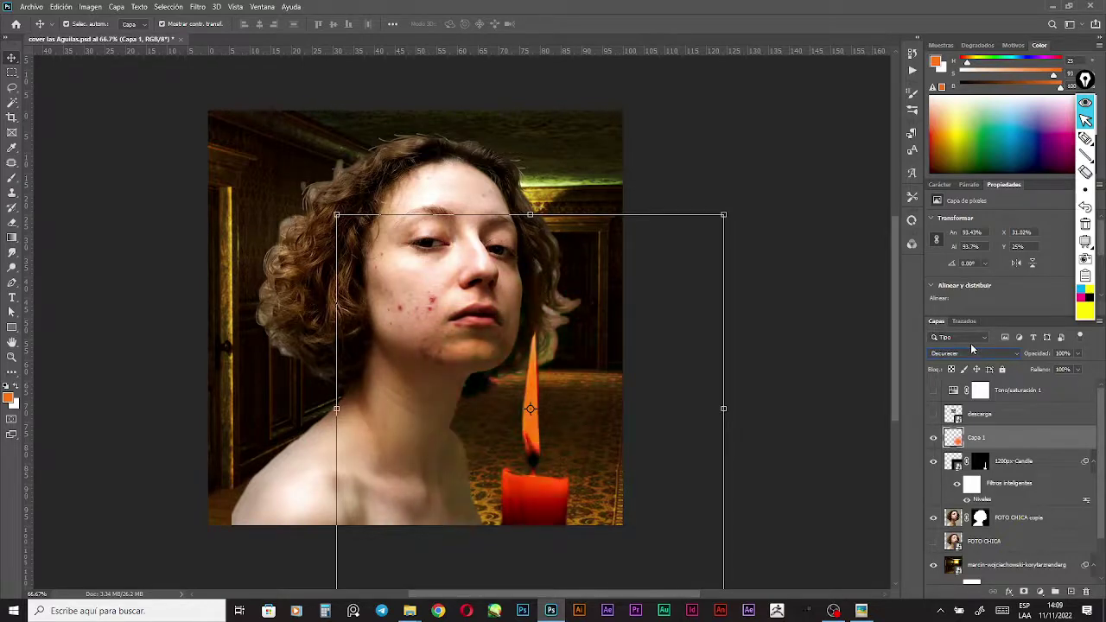
key("Down")
key("Down")
key("Down")
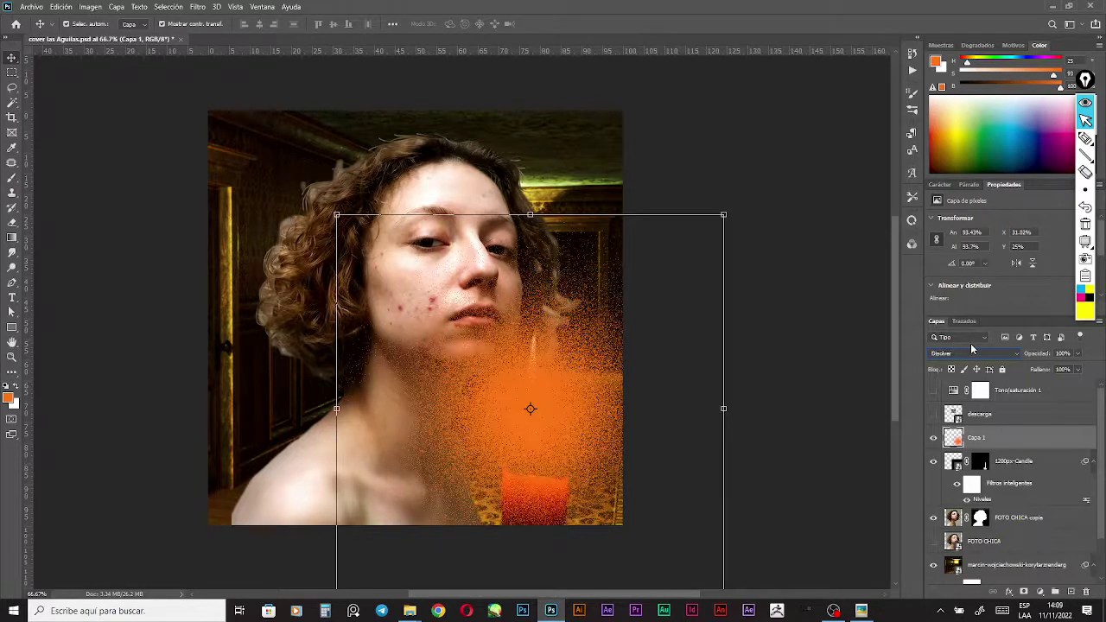
key("Down")
key("Down")
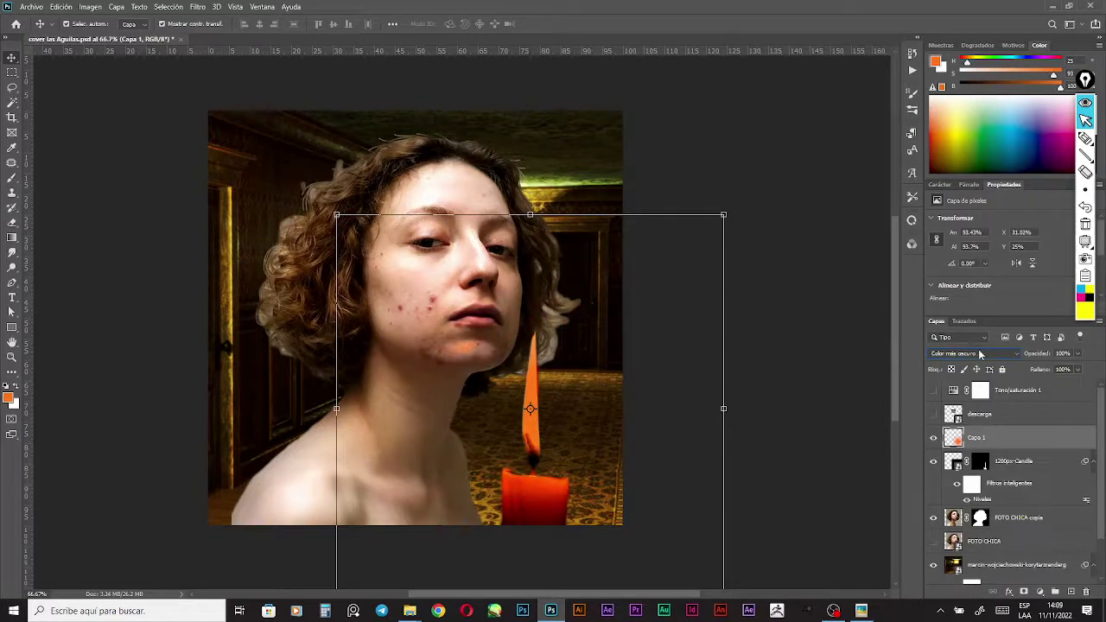
Set the blending mode of Capa 1 to Sobreexpos. lineal (Añadir) and deselect the layer
left_click(981, 354)
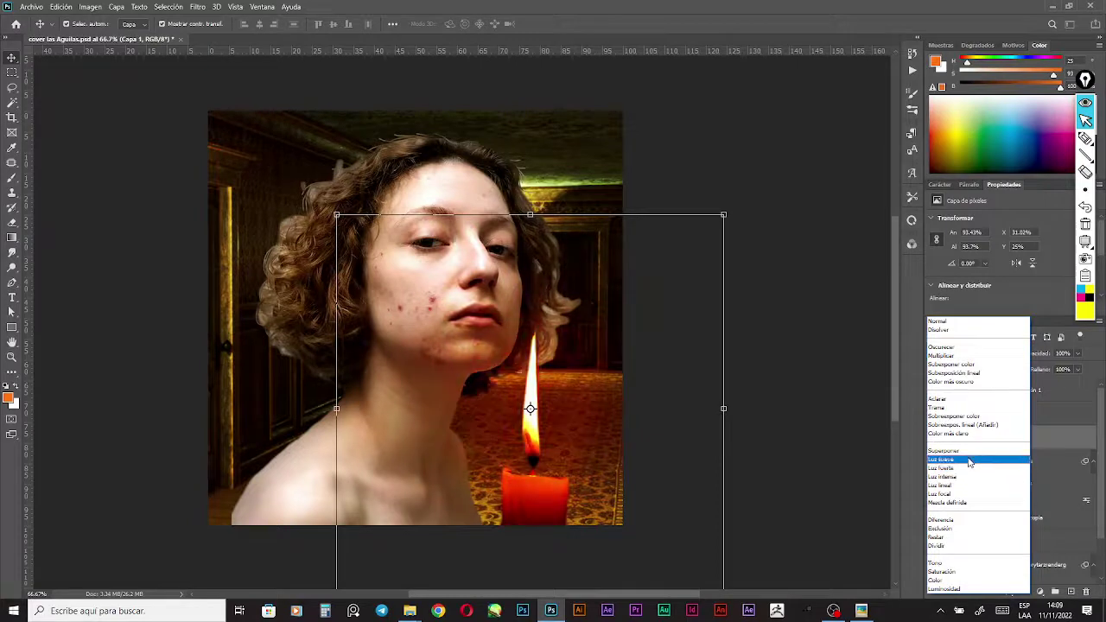
left_click(970, 427)
left_click(779, 287)
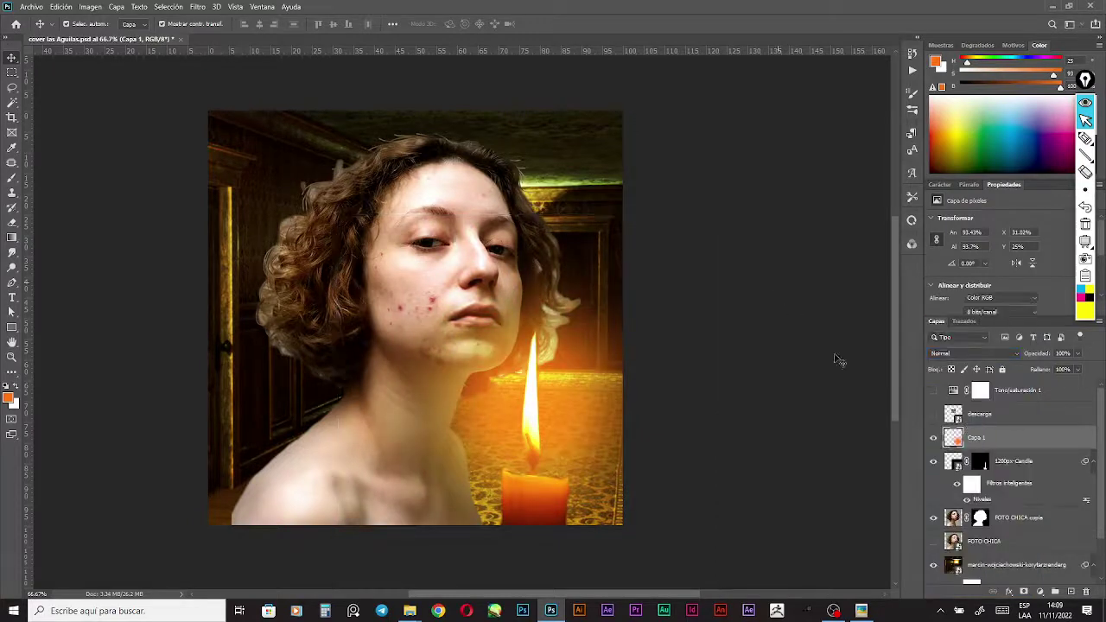
Show the Tono/saturación 1 layer and raise the lightness of the Capa 1 glow layer to +62 with Hue/Saturation
left_click(933, 390)
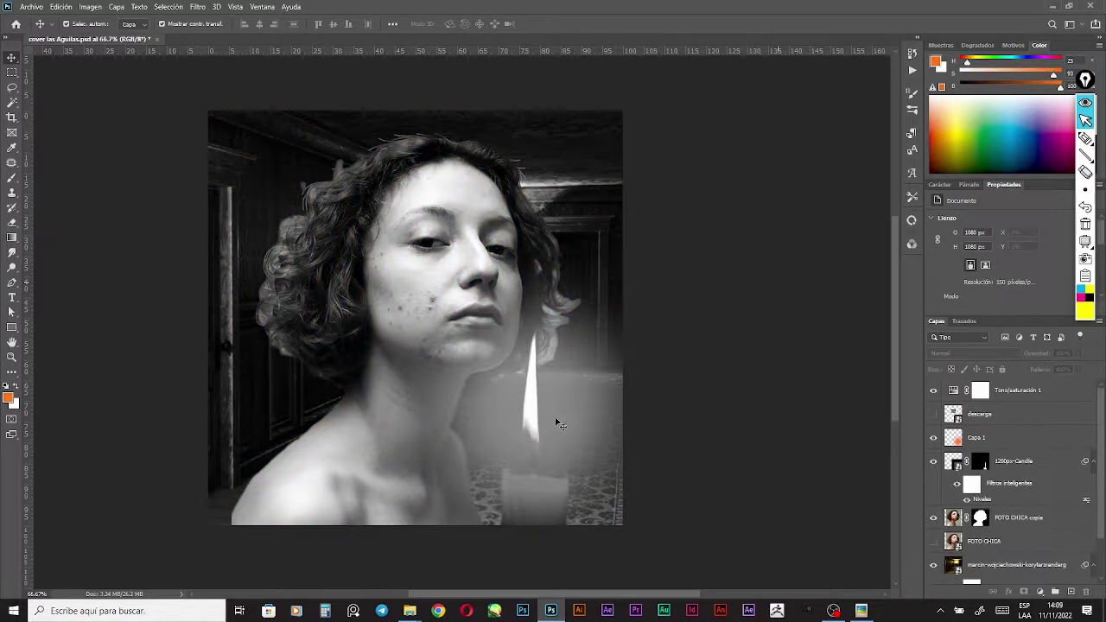
left_click(983, 442)
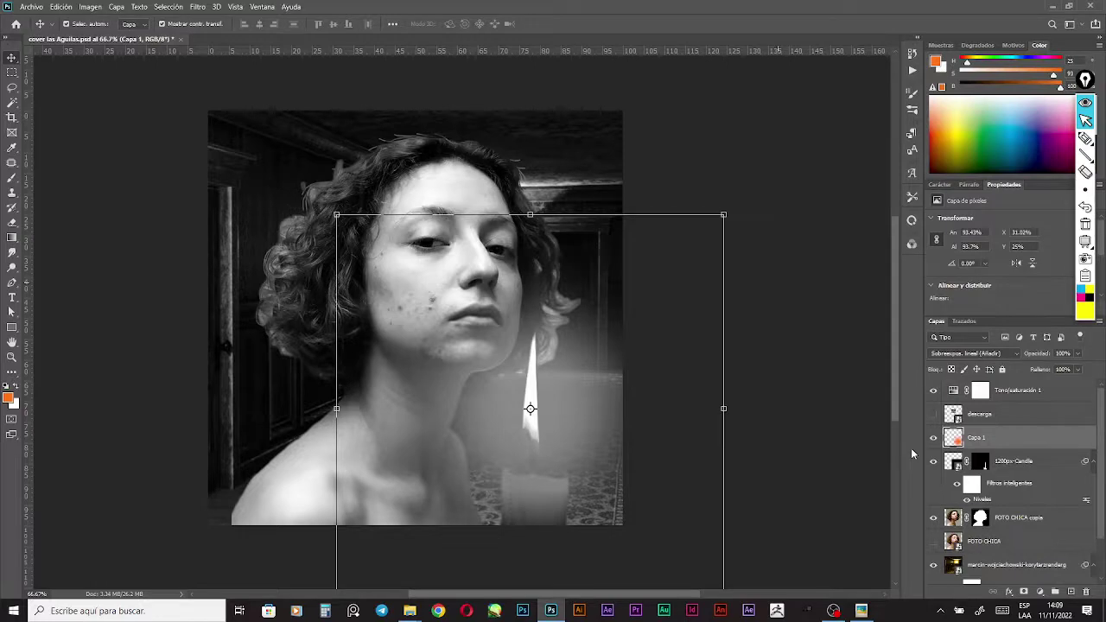
key("ctrl+l")
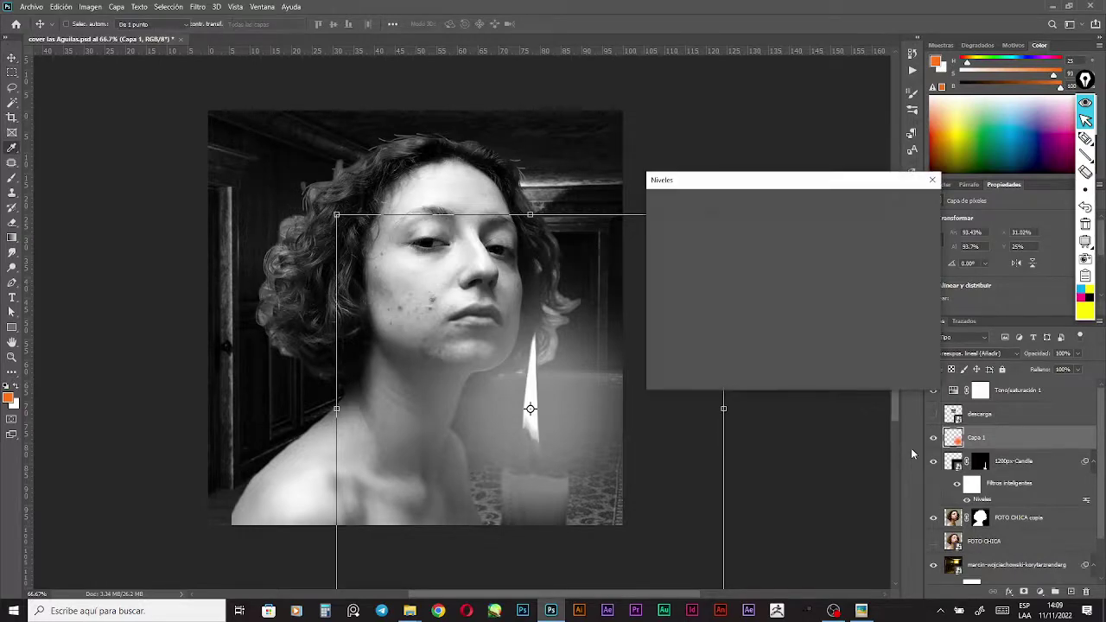
key("Escape")
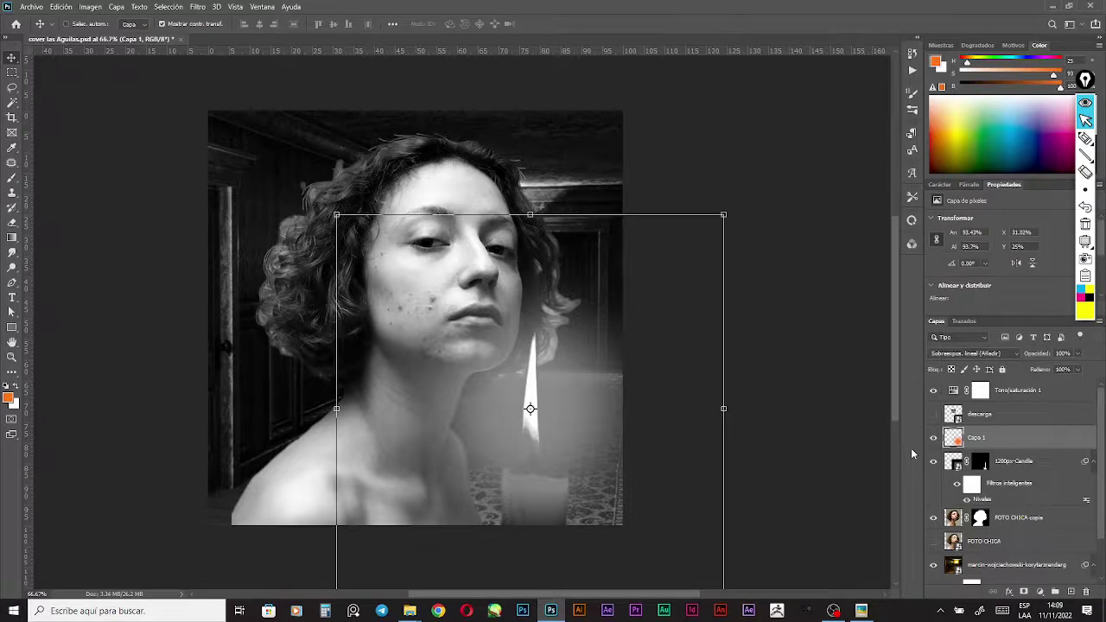
key("ctrl+u")
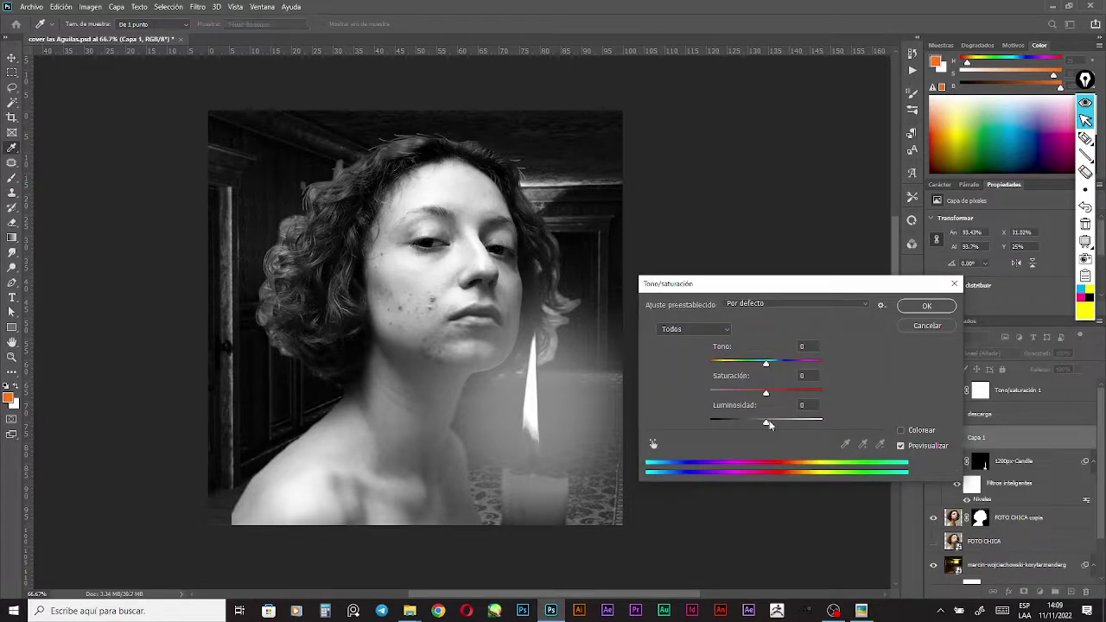
left_click_drag(767, 425, 801, 423)
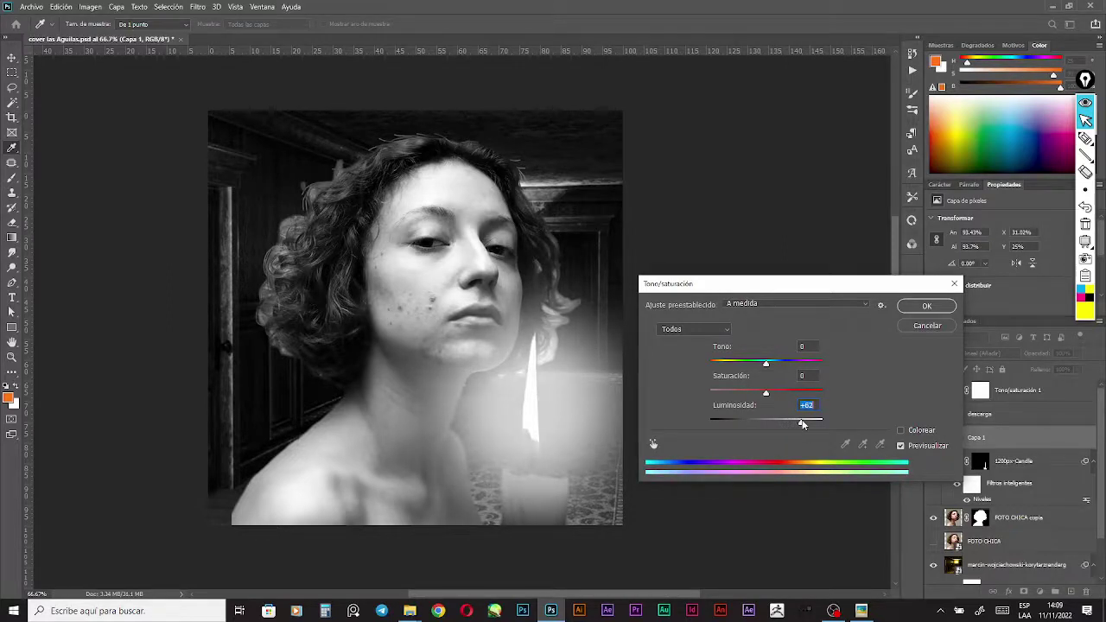
left_click(922, 308)
key("v")
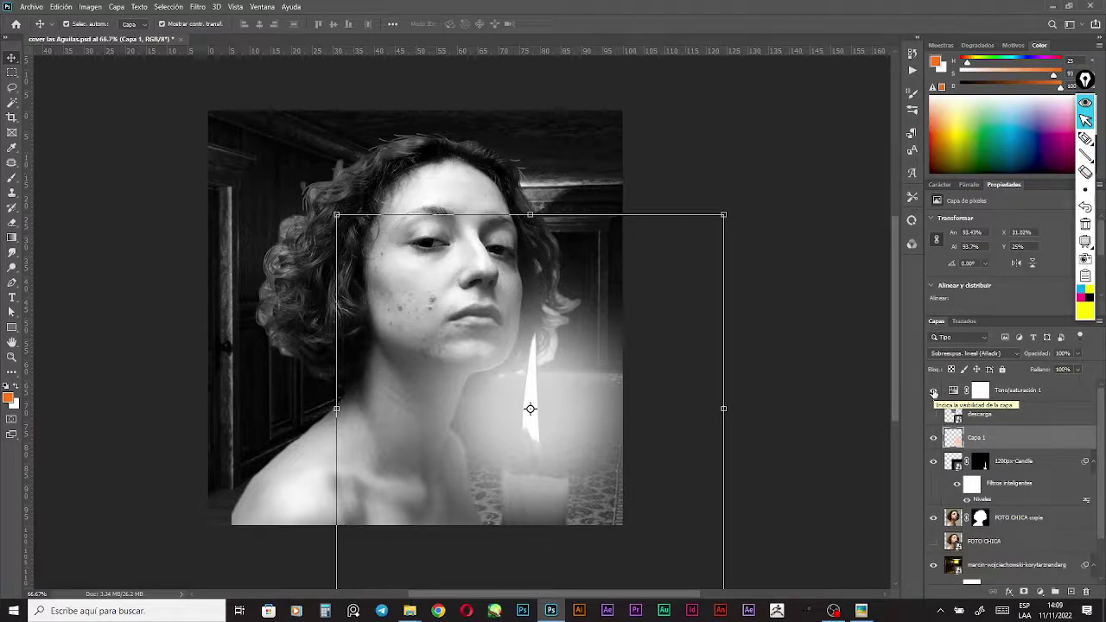
Hide the Tono/saturación 1 layer and lower the opacity of Capa 1 to 83%
left_click(933, 391)
left_click(793, 337)
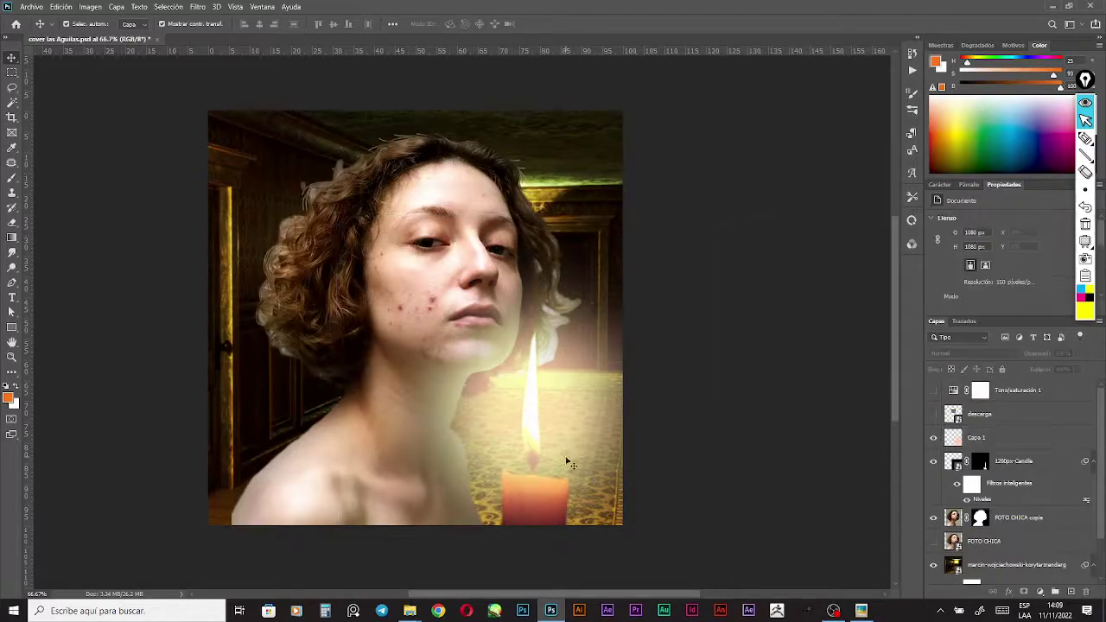
left_click(604, 385)
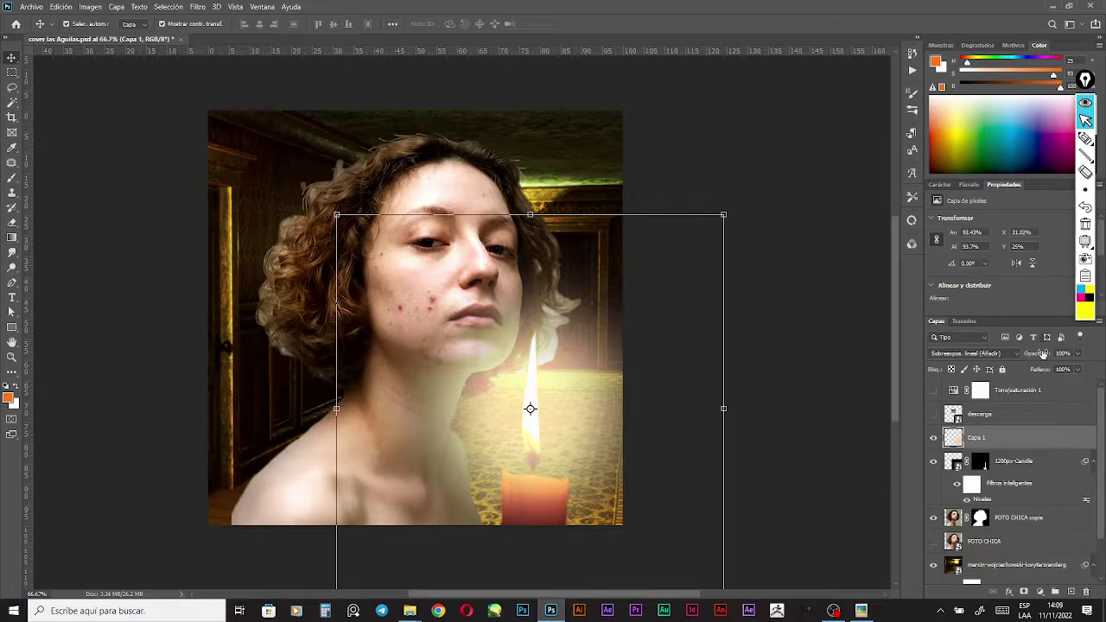
mouse_move(1009, 443)
left_mouse_down()
mouse_move(1005, 504)
mouse_move(1010, 426)
left_mouse_up()
mouse_move(1043, 355)
left_mouse_down()
mouse_move(1009, 348)
mouse_move(1060, 355)
mouse_move(1039, 357)
left_mouse_up()
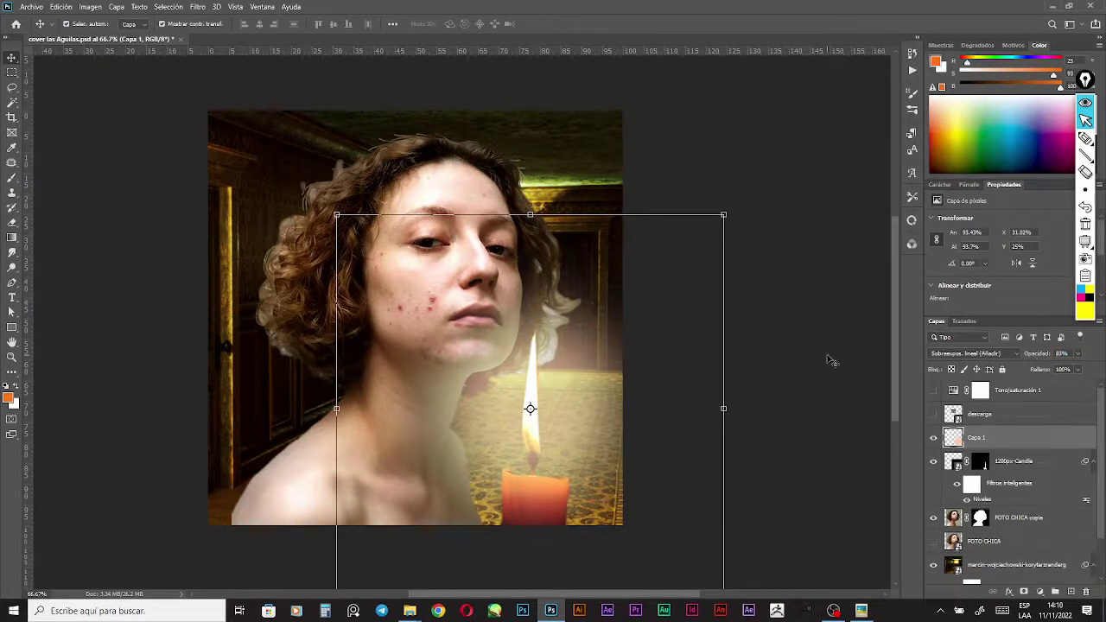
left_click(692, 431)
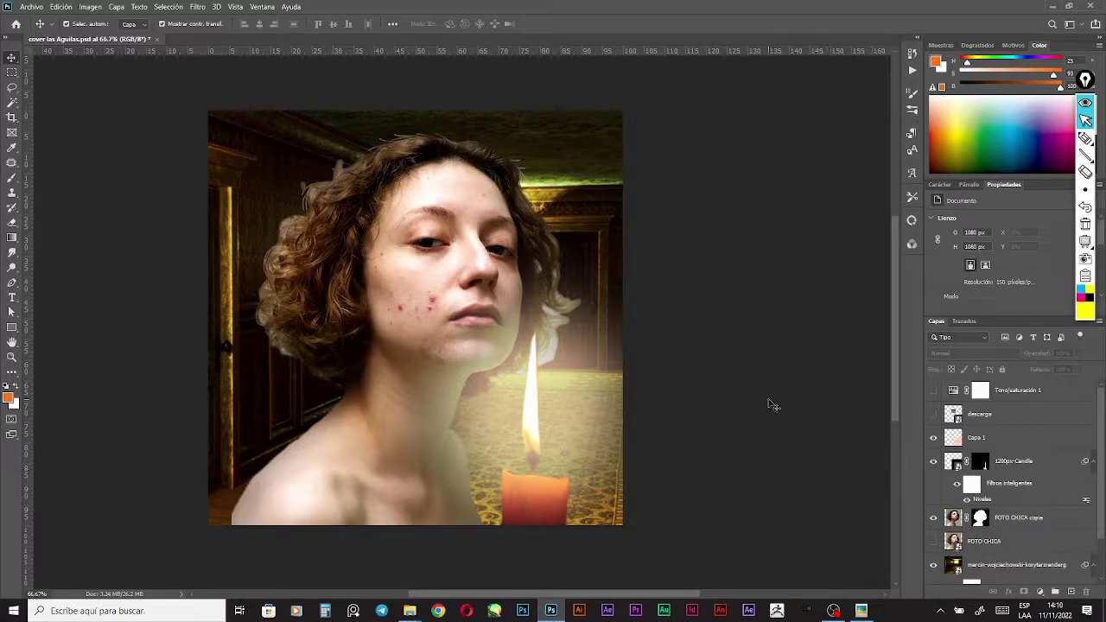
scroll(1051, 549, "down", 2)
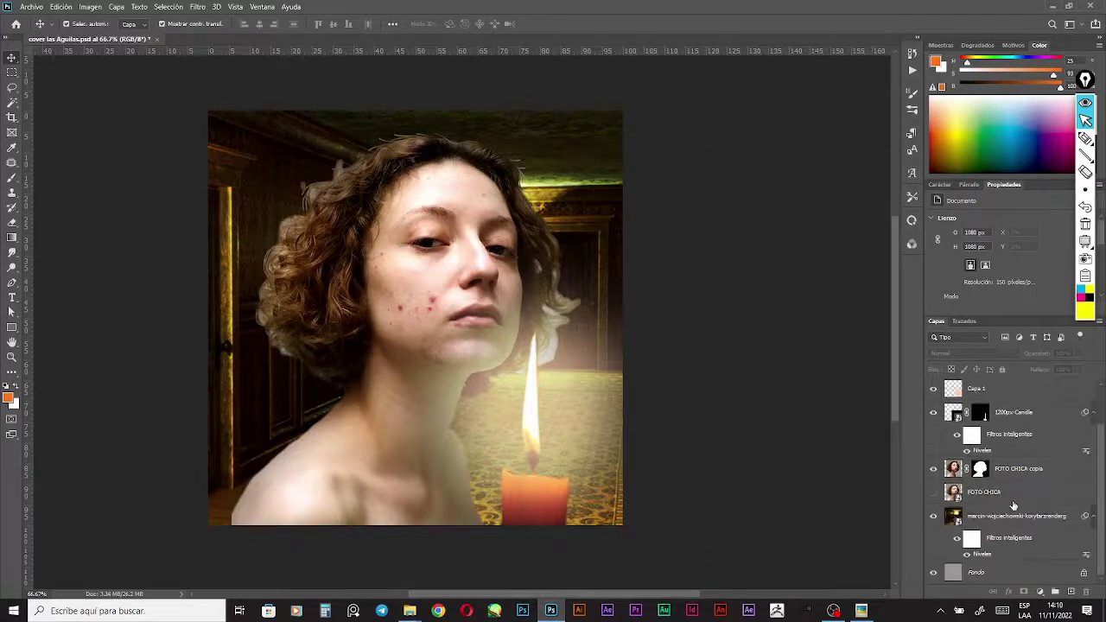
left_click(1012, 501)
left_click(1013, 517)
left_click(845, 361)
scroll(1040, 531, "up", 2)
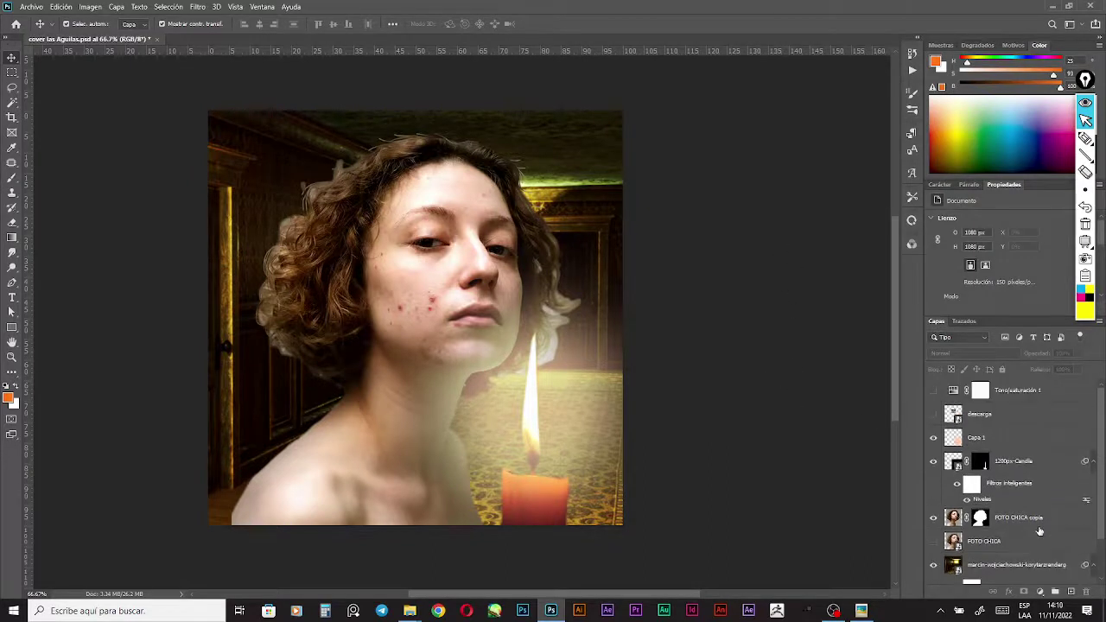
Show the descarga and Tono/saturación 1 layers, and move the fish-scale texture down onto the woman's cheek
left_click(981, 414)
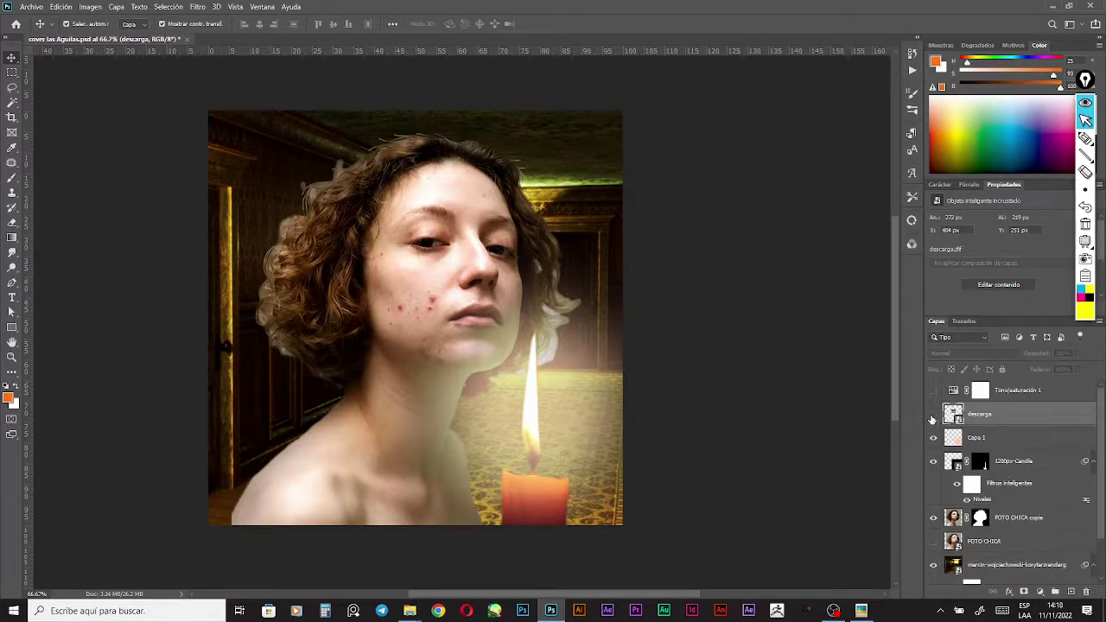
left_click(932, 414)
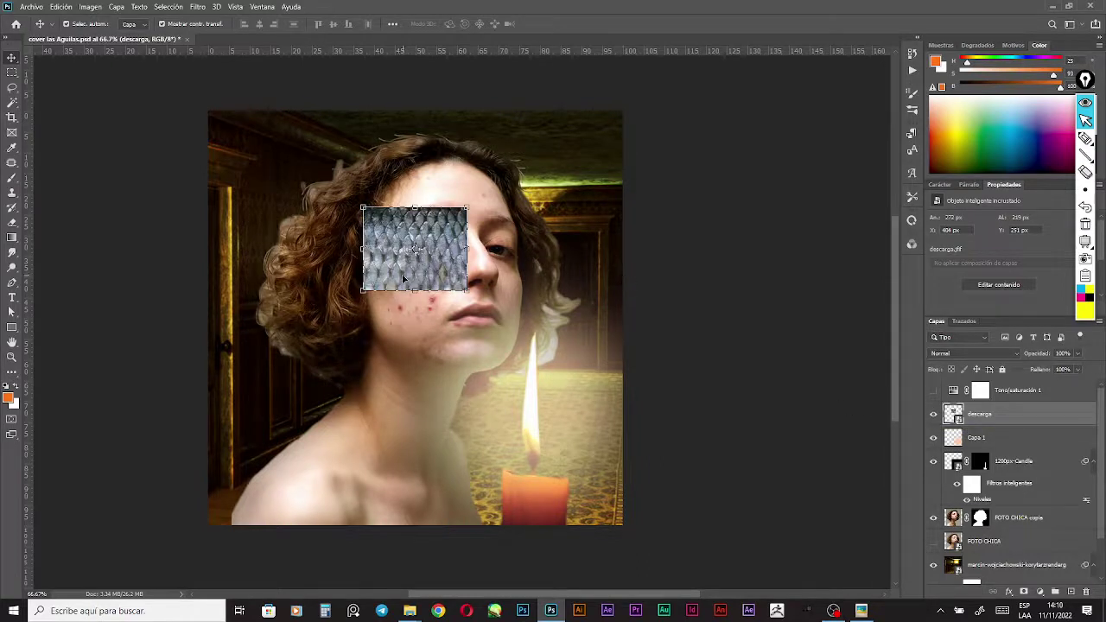
left_click_drag(418, 283, 418, 339)
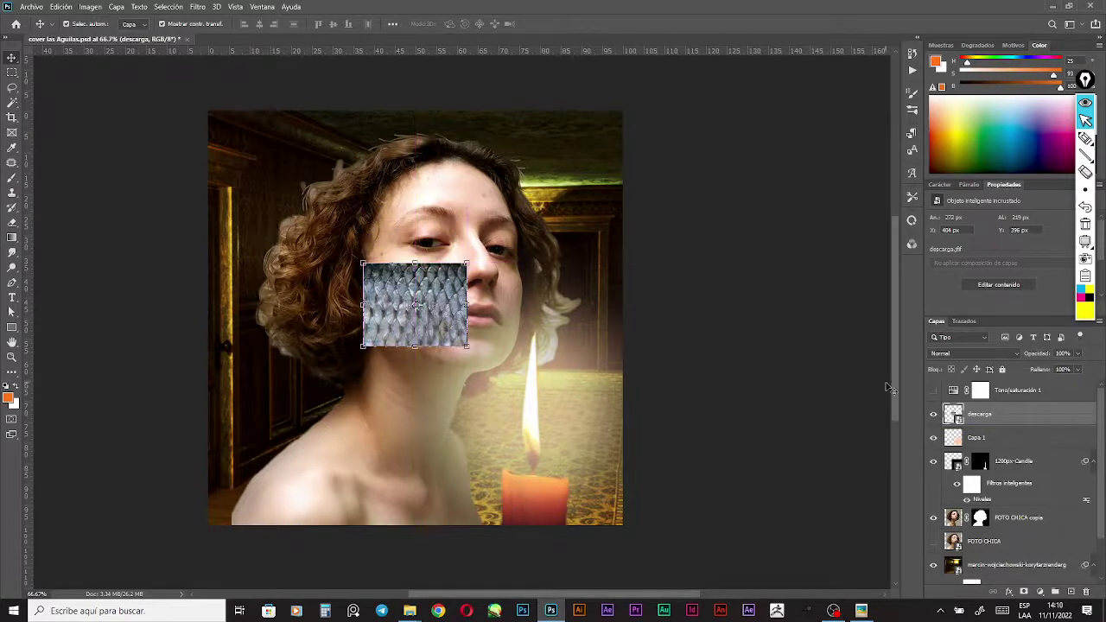
left_click(932, 393)
left_click(701, 297)
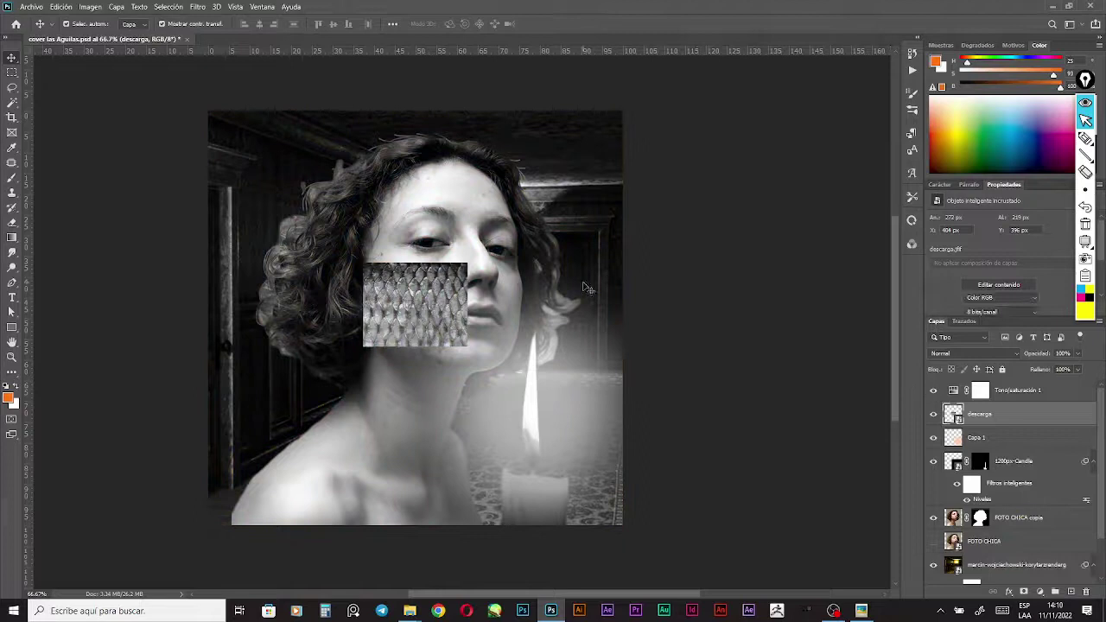
Resize the descarga fish-scale texture to about 254 × 203 px so it covers the cheek beside the nose
left_click(473, 304, "ctrl")
mouse_move(461, 291)
left_mouse_down()
mouse_move(464, 314)
mouse_move(506, 319)
mouse_move(482, 336)
mouse_move(517, 275)
mouse_move(476, 301)
mouse_move(464, 299)
mouse_move(470, 280)
left_mouse_up()
left_click(445, 330)
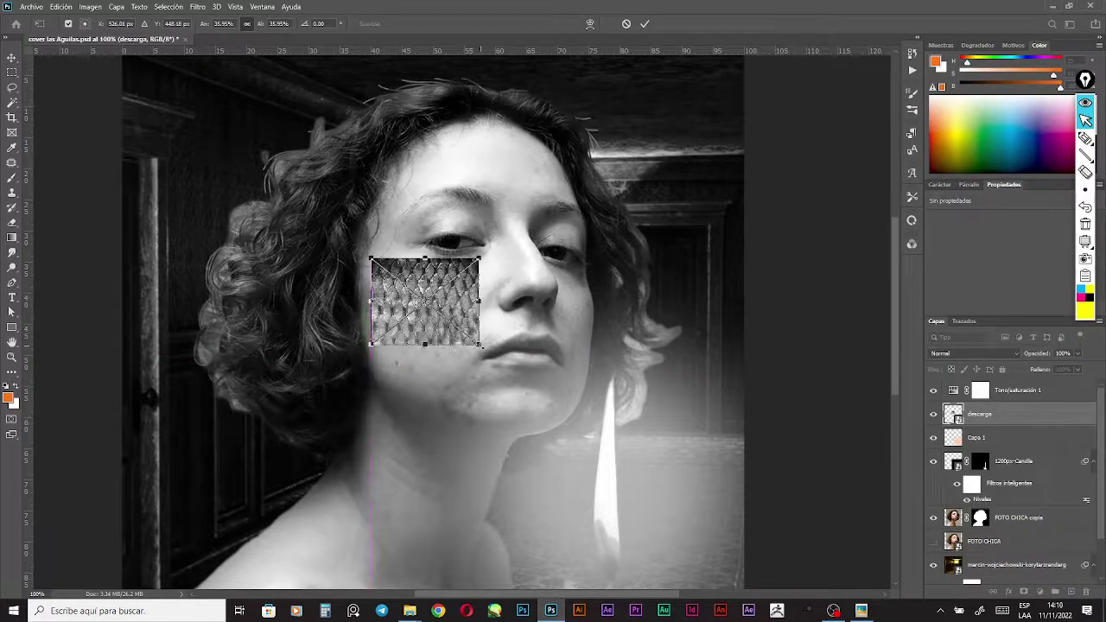
left_click_drag(478, 344, 505, 393)
key("Return")
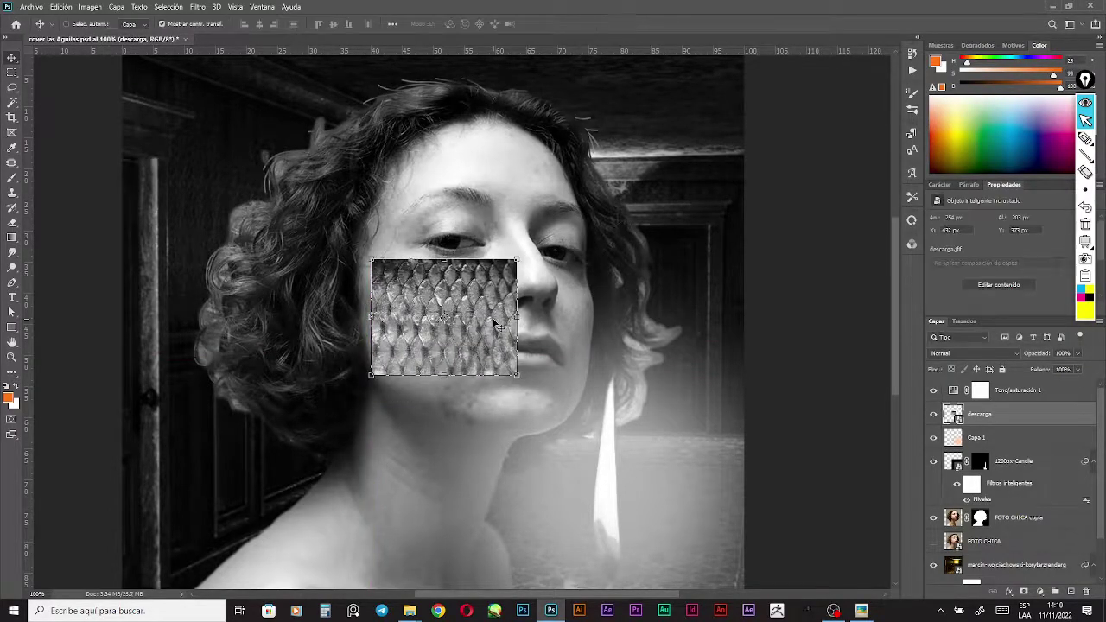
Brighten the descarga texture with Levels, setting the midtone input to 1.73 and the white input to 227
key("ctrl+l")
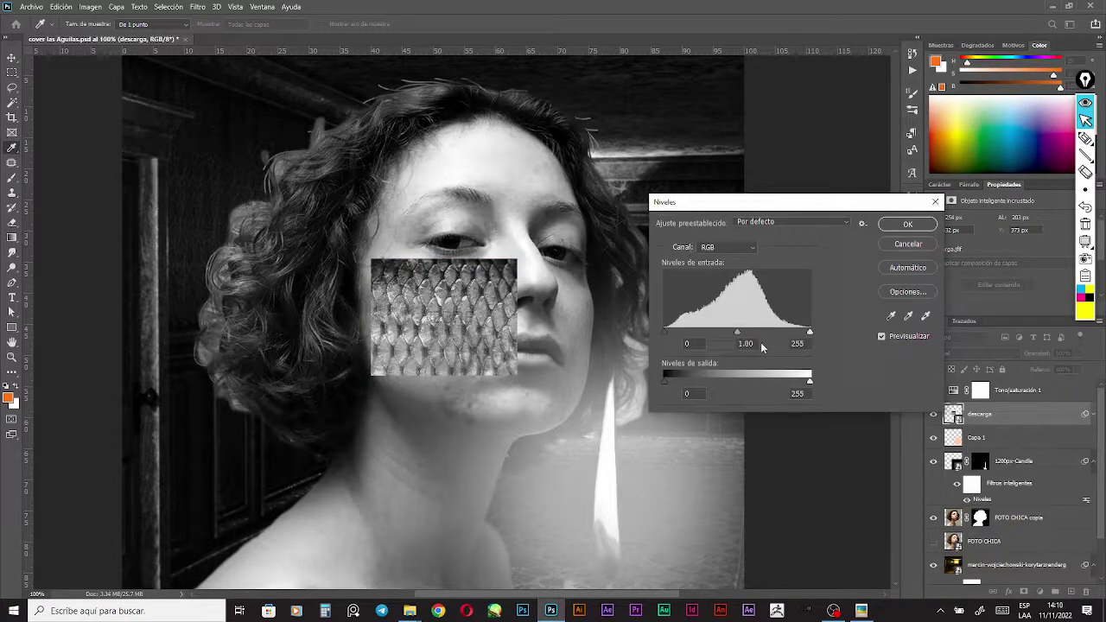
left_click_drag(737, 332, 664, 331)
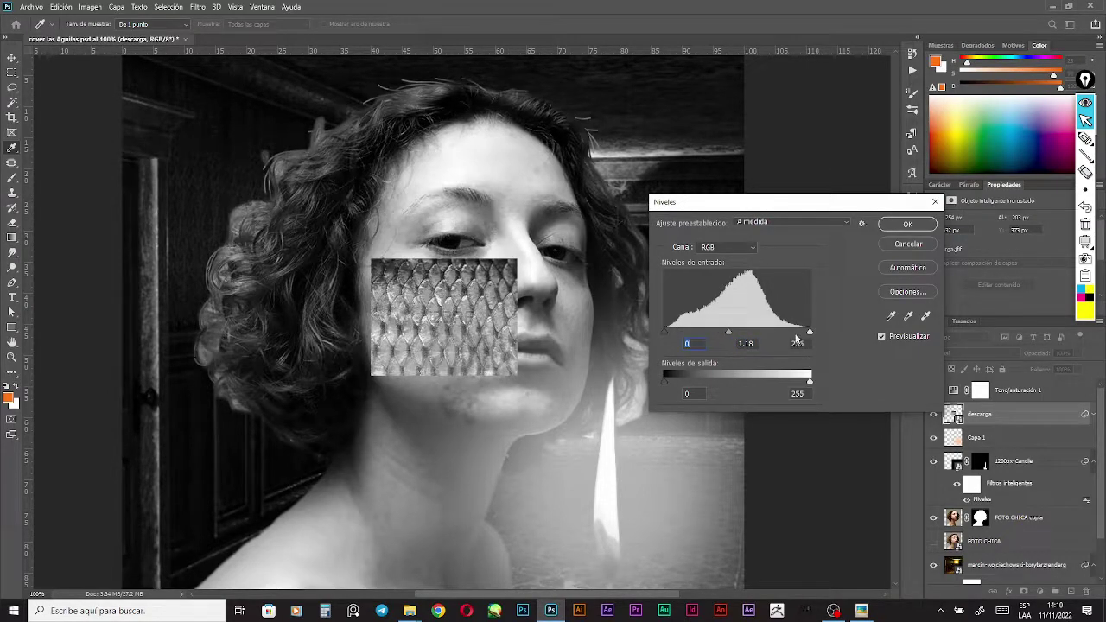
left_click_drag(810, 334, 793, 333)
mouse_move(720, 333)
left_mouse_down()
mouse_move(729, 334)
mouse_move(704, 332)
left_mouse_up()
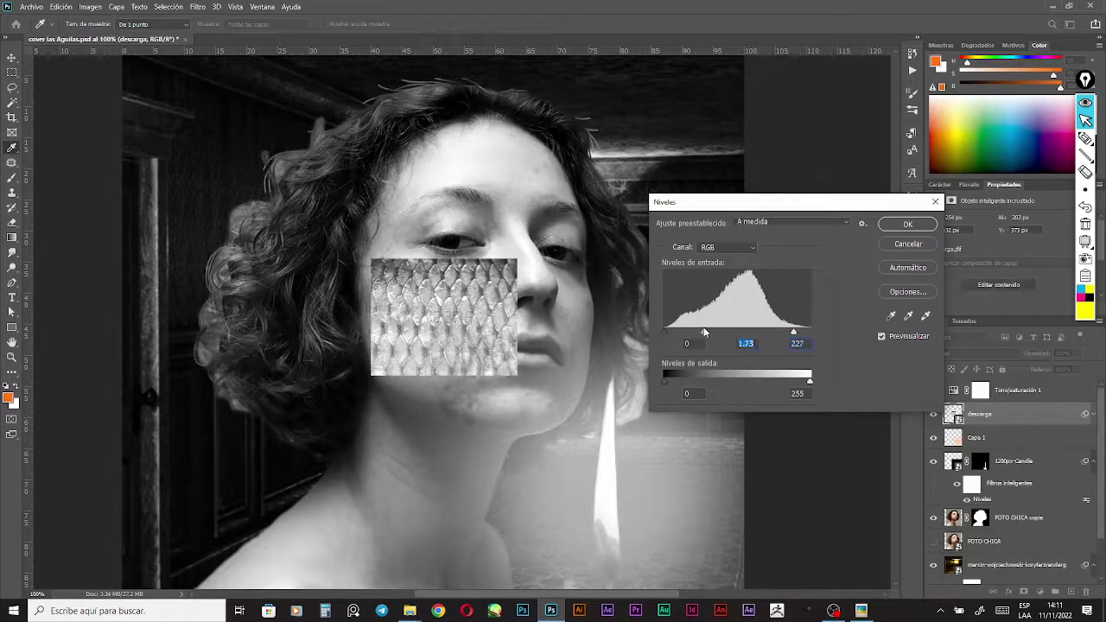
key("Return")
Set the descarga layer's blend mode to Multiplicar and shift the texture slightly left to X 421 px
left_click(962, 354)
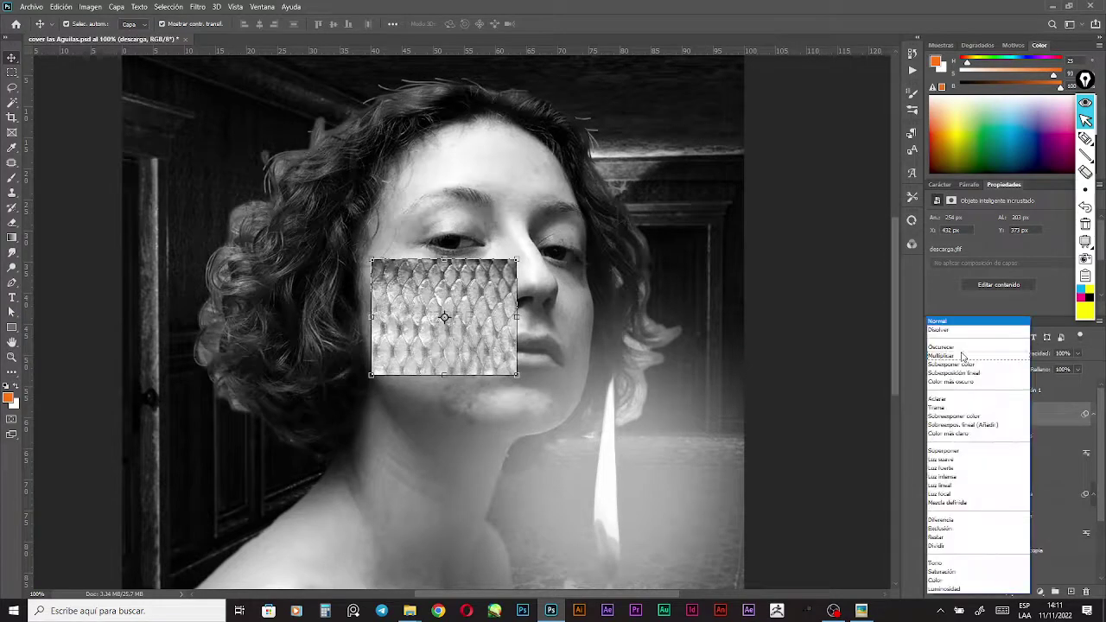
left_click(959, 355)
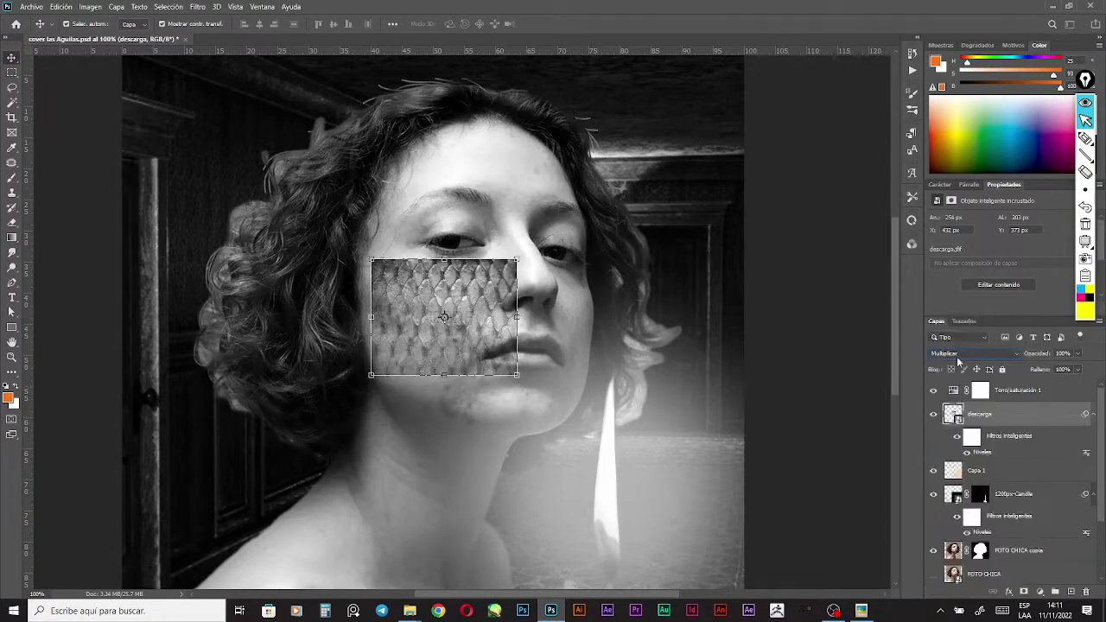
left_click_drag(484, 308, 477, 307)
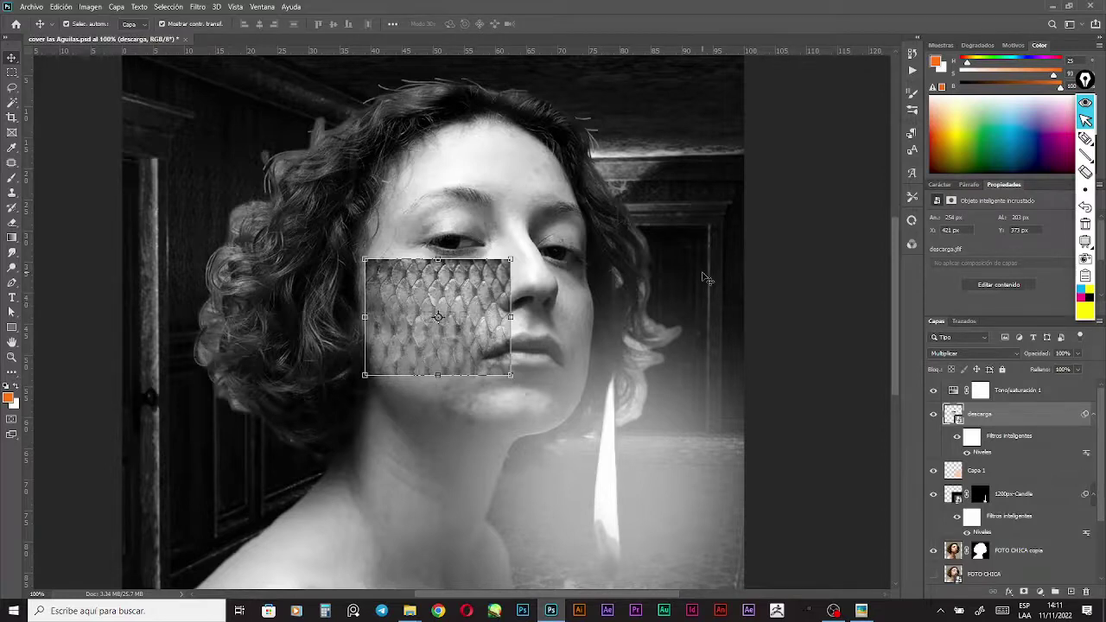
left_click(850, 284)
Add a layer mask to descarga and brush black around the texture's edges to blend the scales into the cheek
left_click(392, 304)
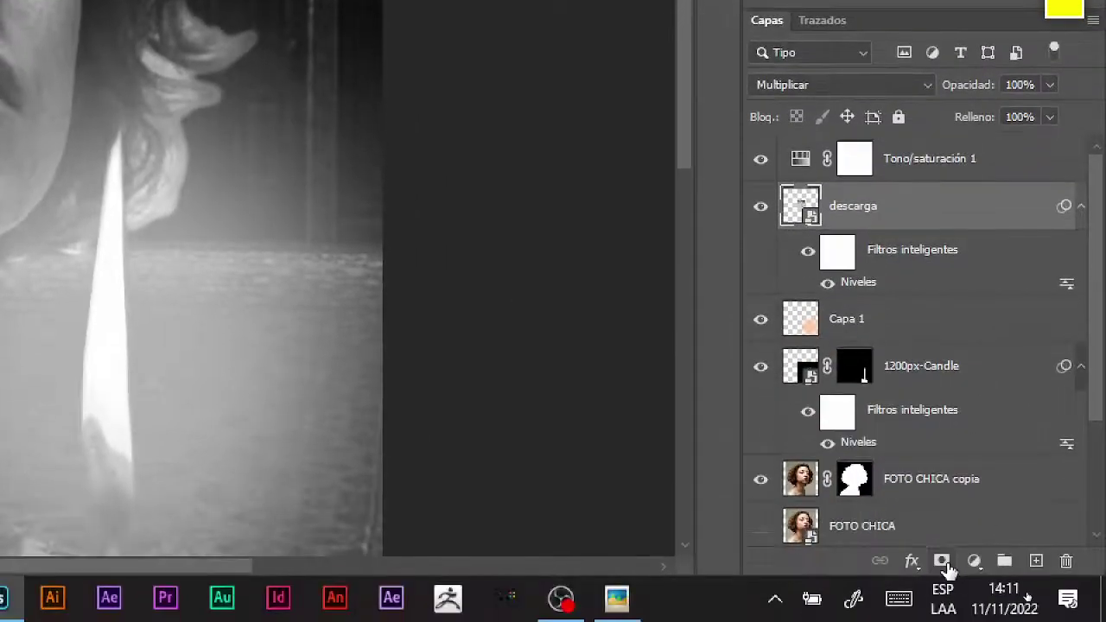
left_click(943, 562)
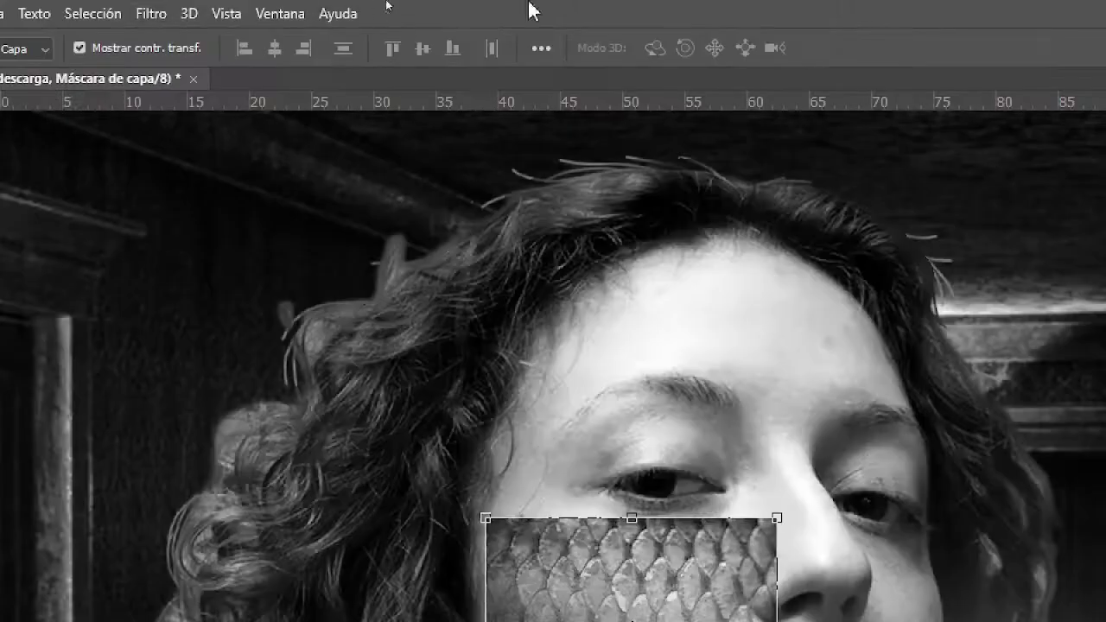
key("b")
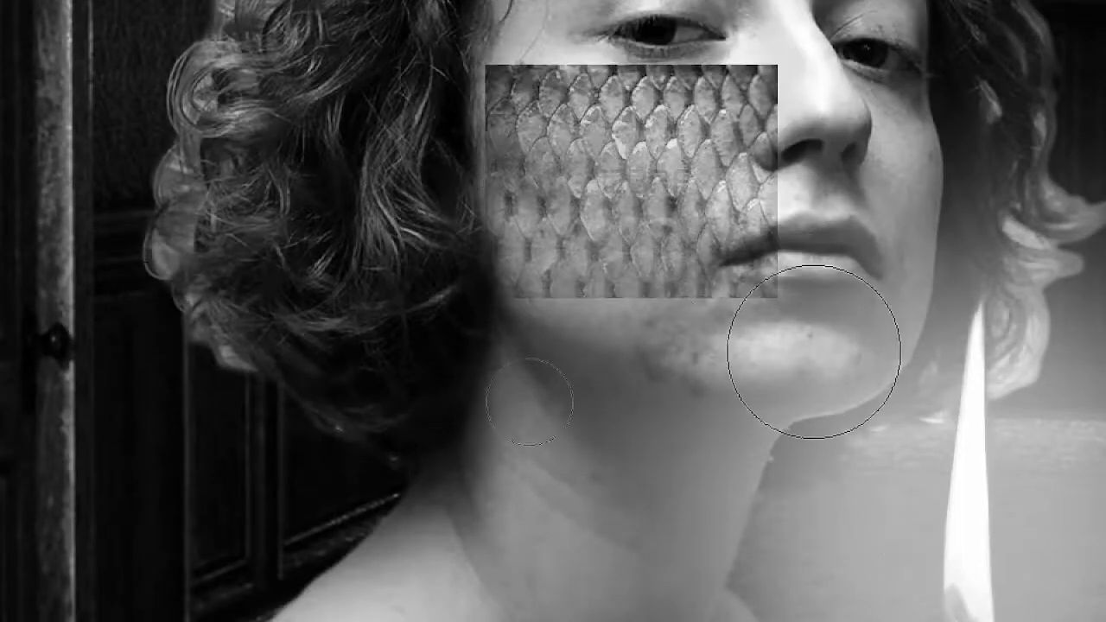
mouse_move(833, 335)
left_mouse_down()
mouse_move(786, 371)
mouse_move(804, 364)
mouse_move(877, 219)
mouse_move(860, 96)
mouse_move(838, 69)
mouse_move(826, 98)
mouse_move(851, 114)
mouse_move(781, 86)
mouse_move(802, 101)
mouse_move(633, 77)
mouse_move(596, 82)
mouse_move(787, 85)
mouse_move(610, 80)
mouse_move(447, 119)
mouse_move(449, 94)
mouse_move(471, 86)
mouse_move(383, 189)
mouse_move(369, 232)
mouse_move(403, 180)
mouse_move(399, 394)
left_mouse_up()
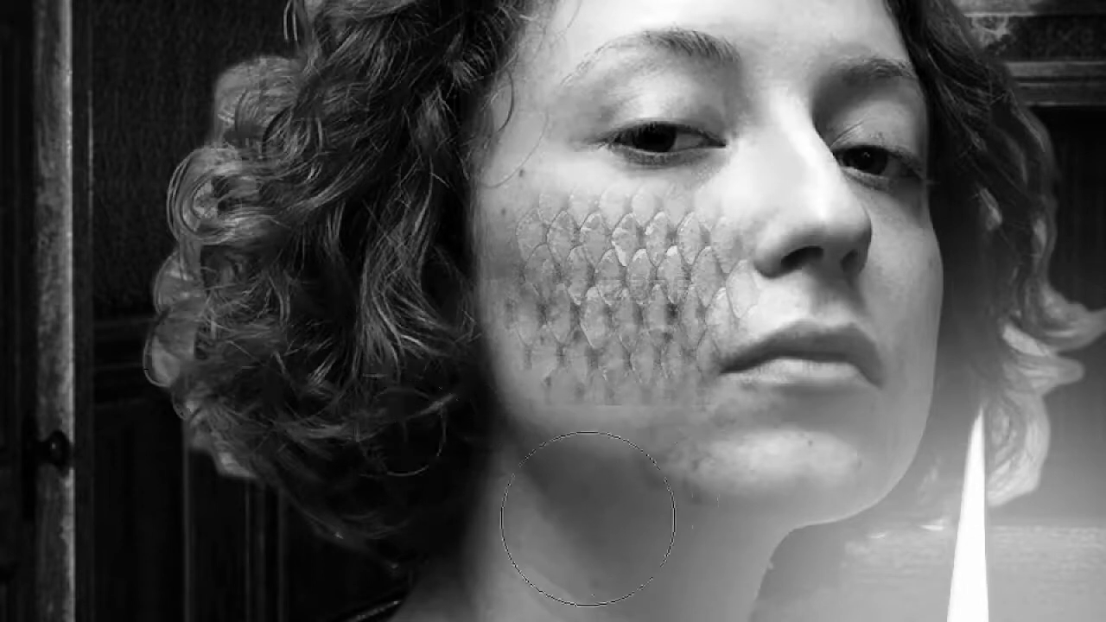
mouse_move(585, 519)
left_mouse_down()
mouse_move(612, 491)
mouse_move(718, 476)
mouse_move(845, 387)
left_mouse_up()
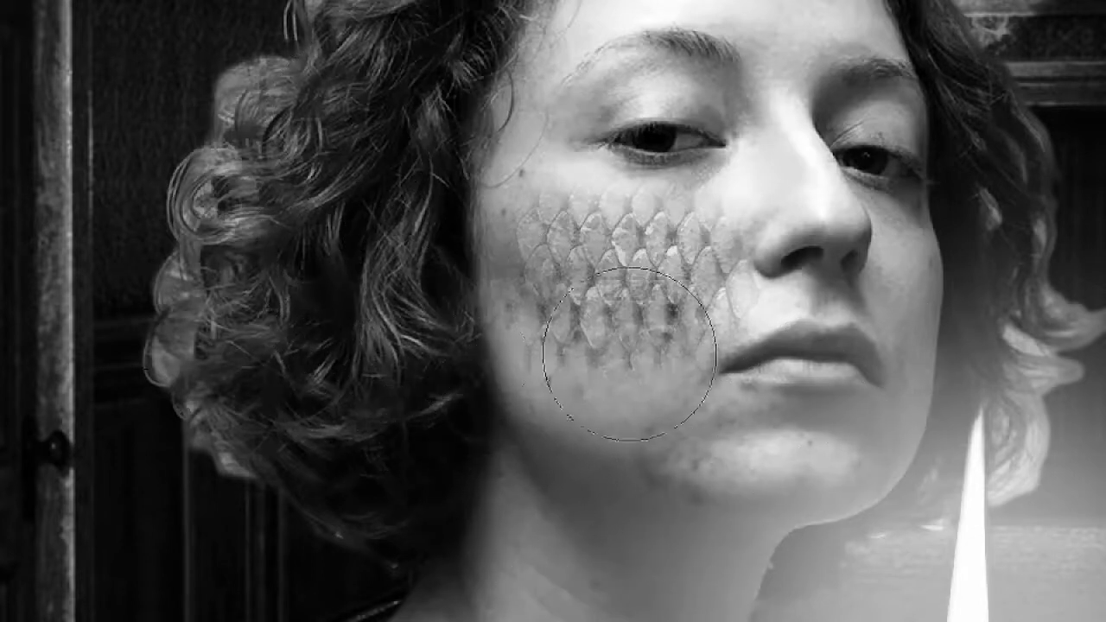
key("ctrl+t")
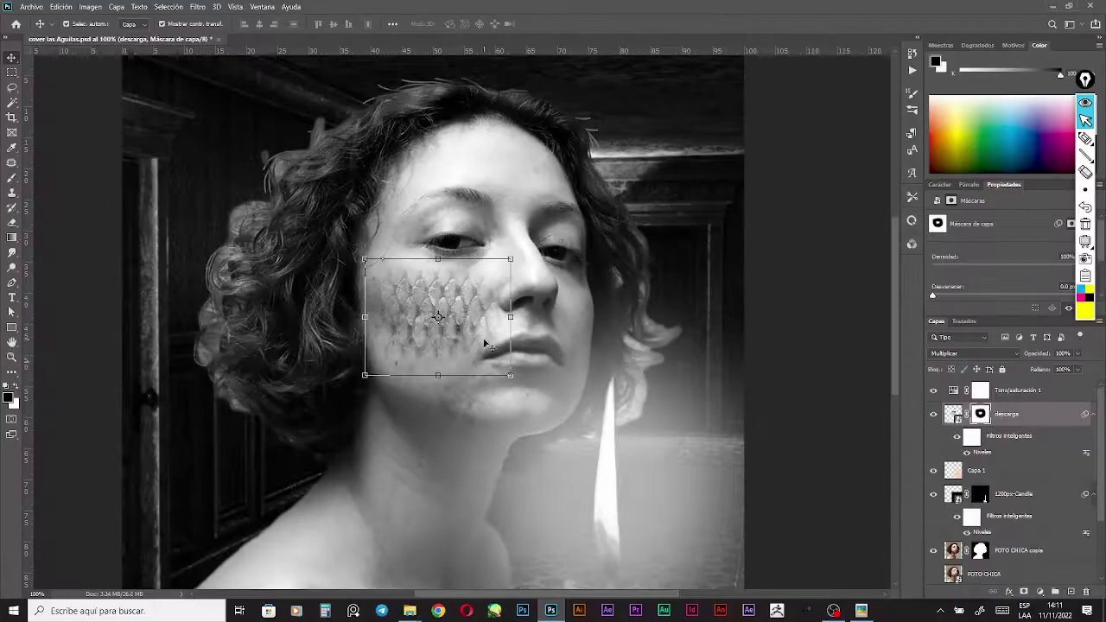
key("Return")
left_click(488, 315)
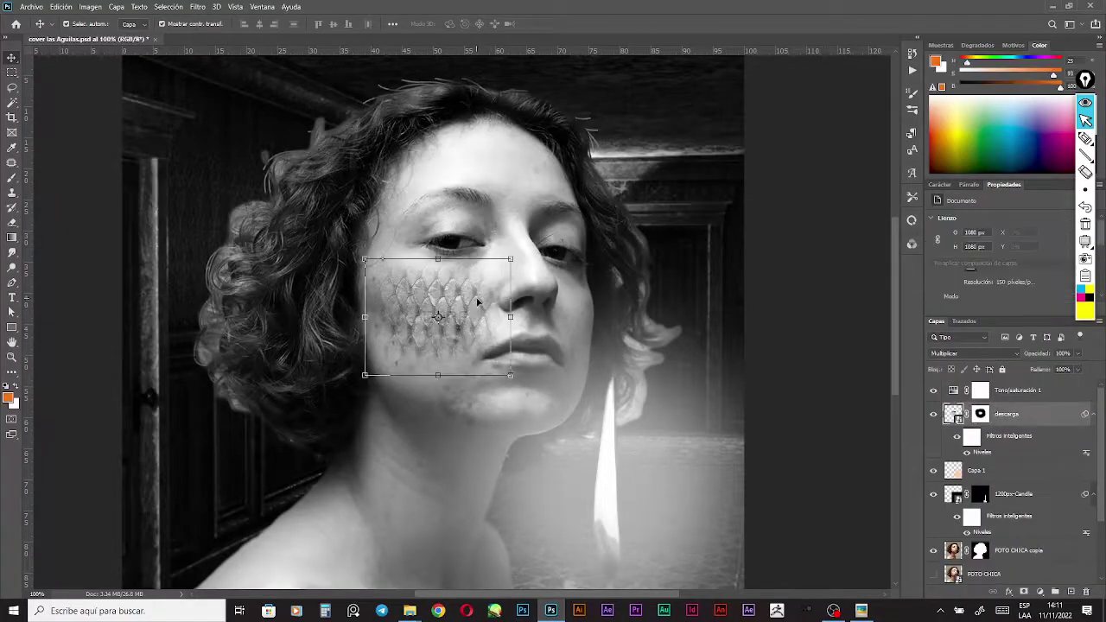
left_click(799, 264)
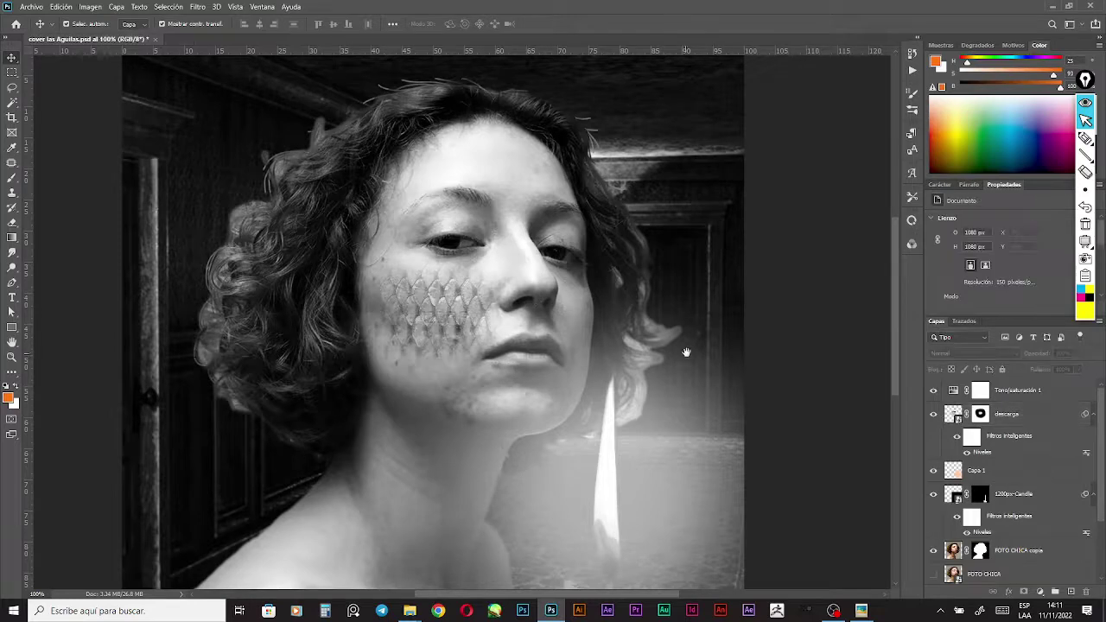
Hide the Tono/saturación 1 adjustment layer to bring back the composite's colours
left_click_drag(685, 353, 681, 328)
left_click_drag(579, 366, 586, 374)
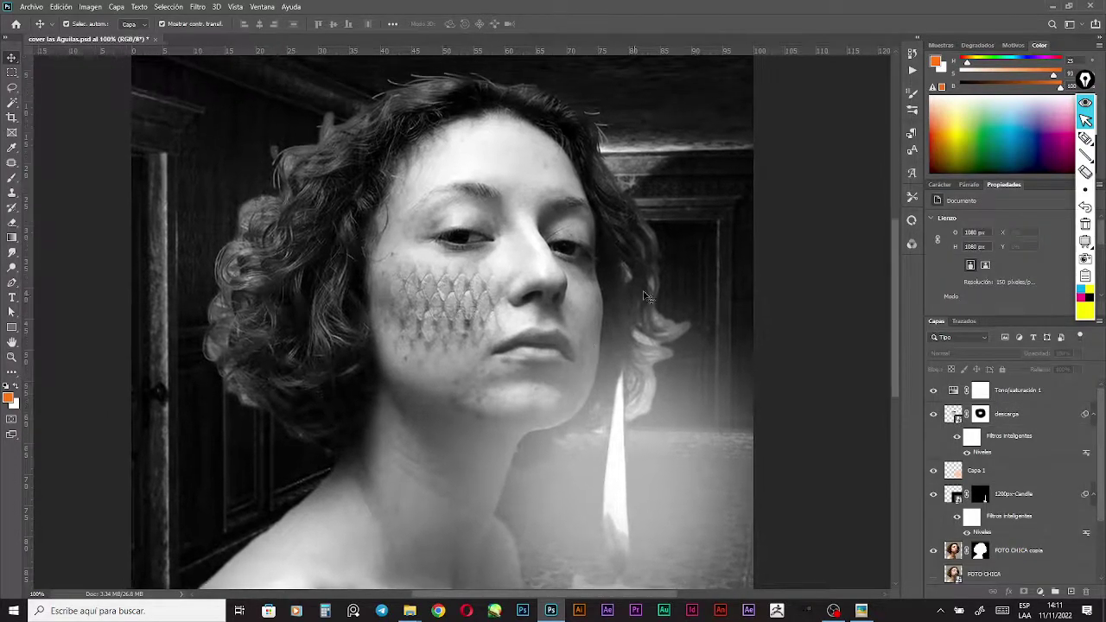
left_click(1005, 417)
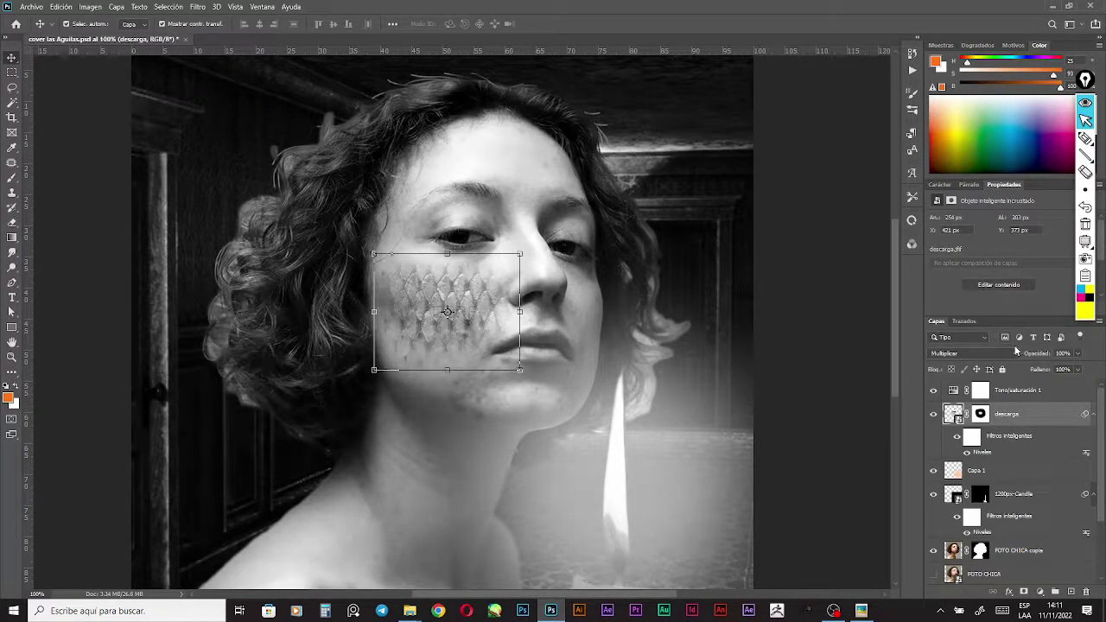
left_click(937, 392)
left_click(824, 342)
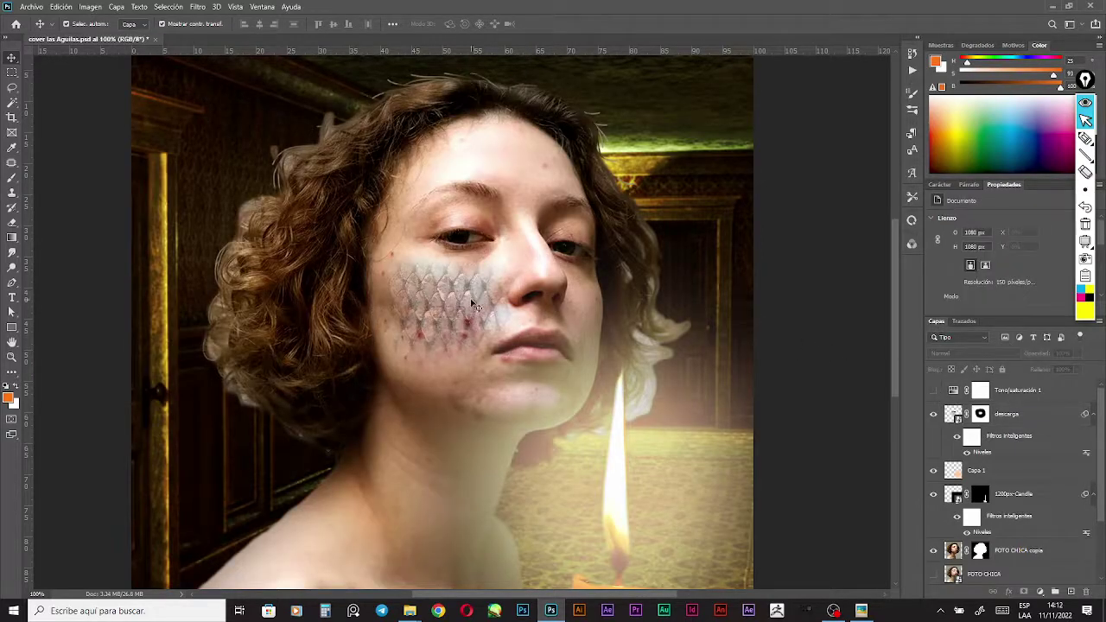
Shift the descarga texture's hue to about +158 with Hue/Saturation, turning the bluish scales reddish to match the skin
left_click(473, 304)
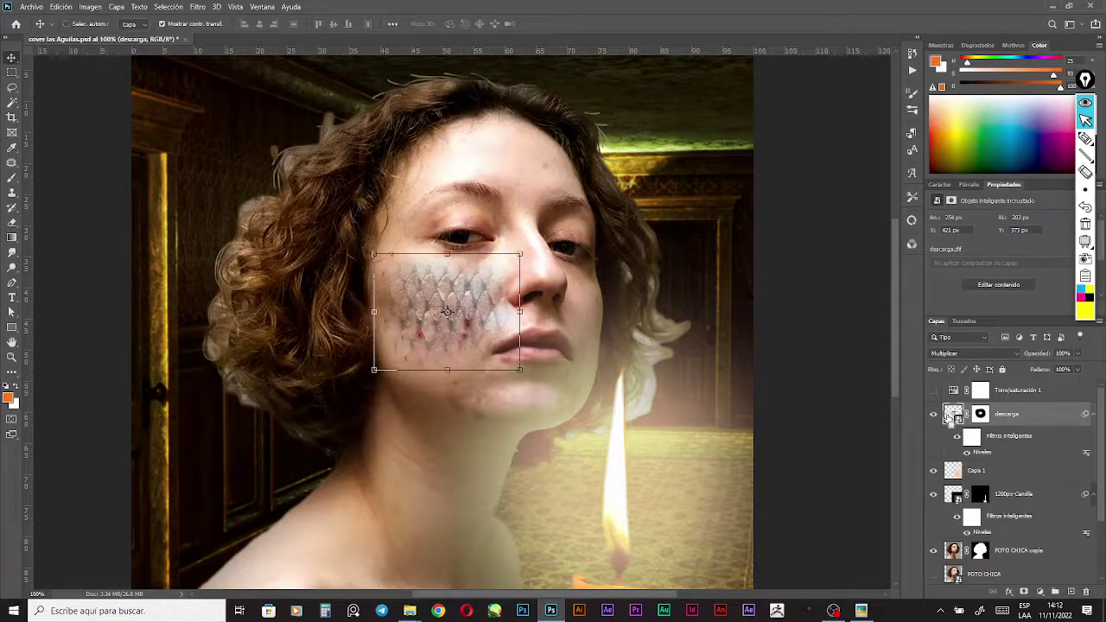
key("ctrl+u")
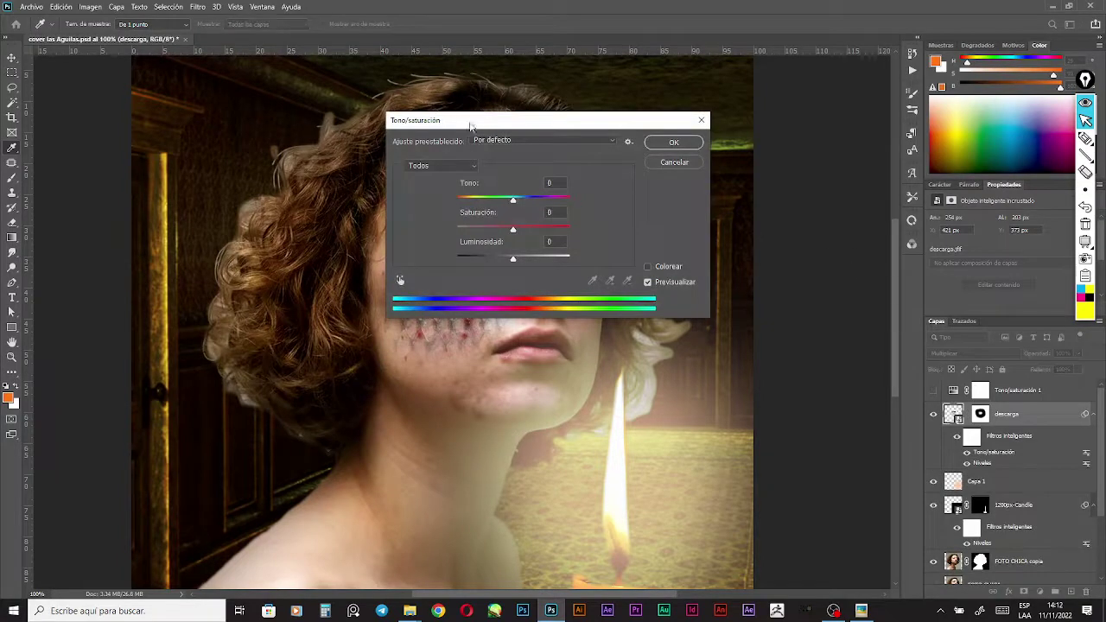
left_click_drag(470, 126, 704, 132)
left_click_drag(747, 205, 807, 222)
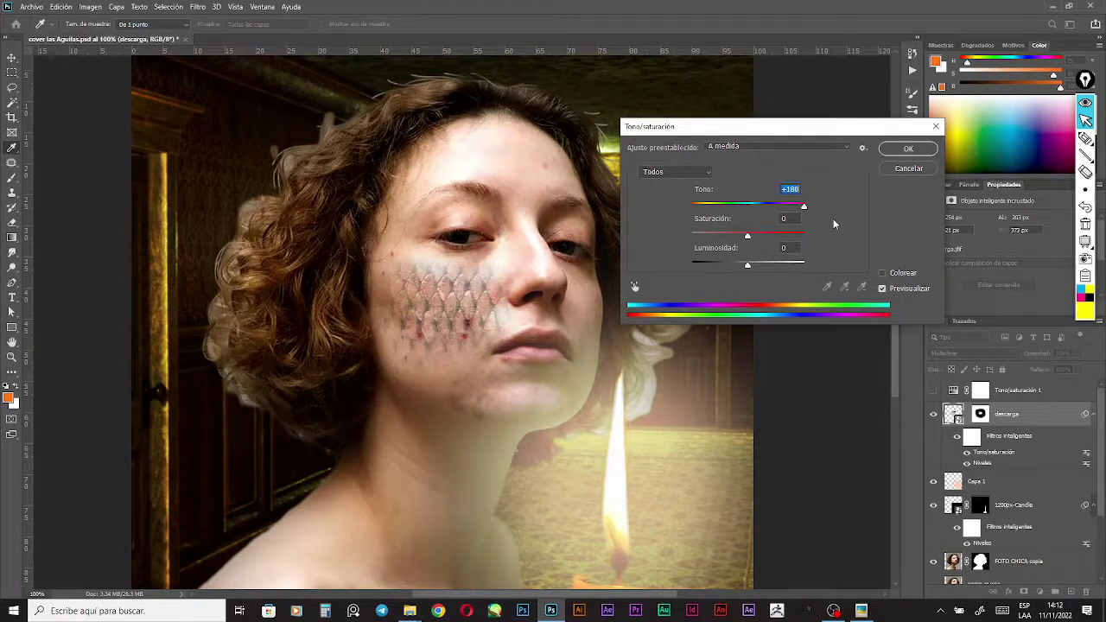
mouse_move(800, 223)
left_mouse_down()
mouse_move(788, 225)
mouse_move(799, 230)
left_mouse_up()
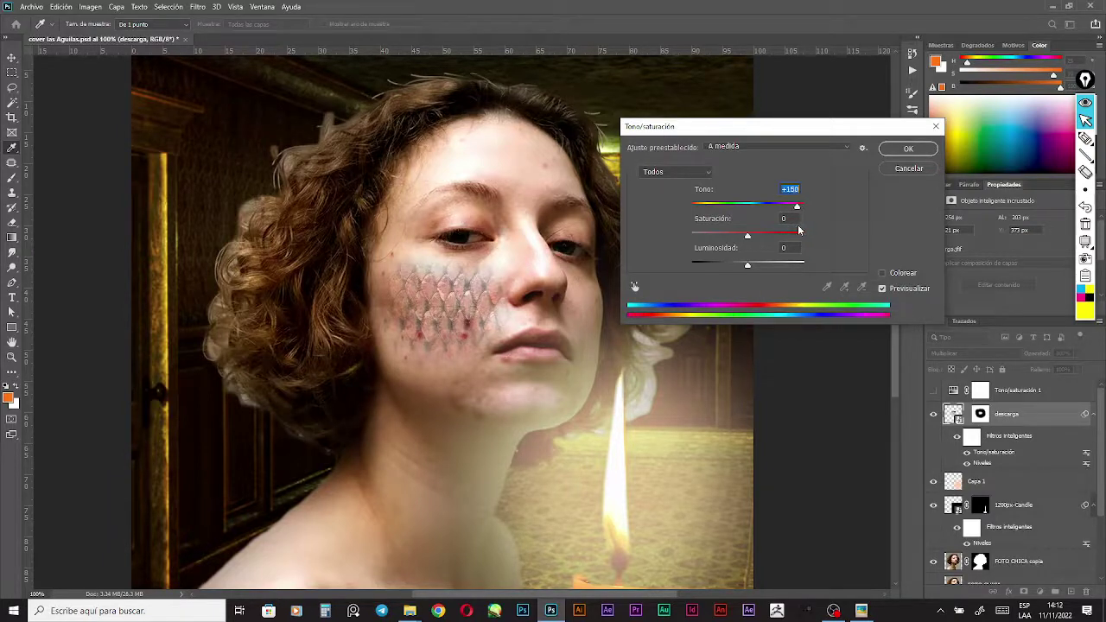
left_click(908, 148)
Scale the descarga texture down to about 234 × 187 px on the cheek
scroll(512, 347, "down", 1)
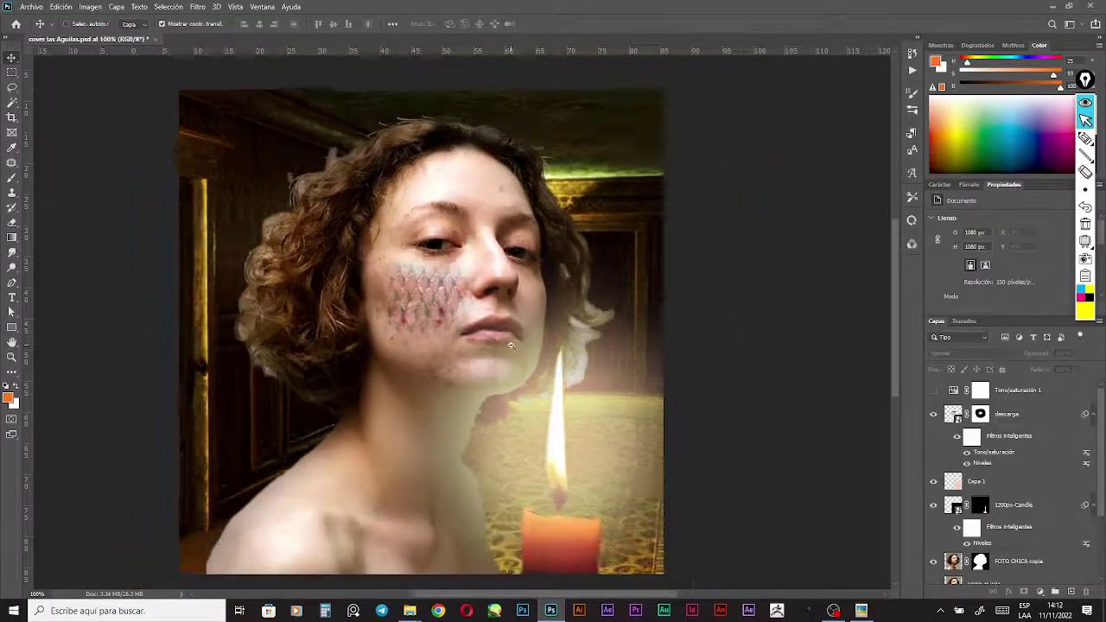
left_click_drag(472, 336, 541, 371)
scroll(501, 333, "up", 1)
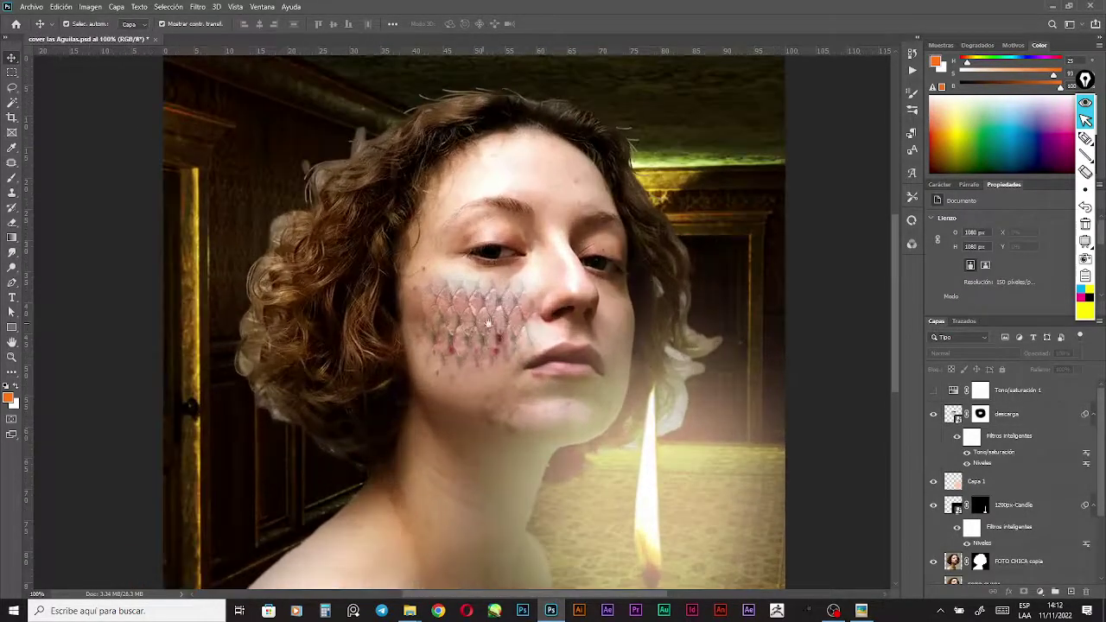
left_click(534, 307)
left_click_drag(553, 387, 542, 377)
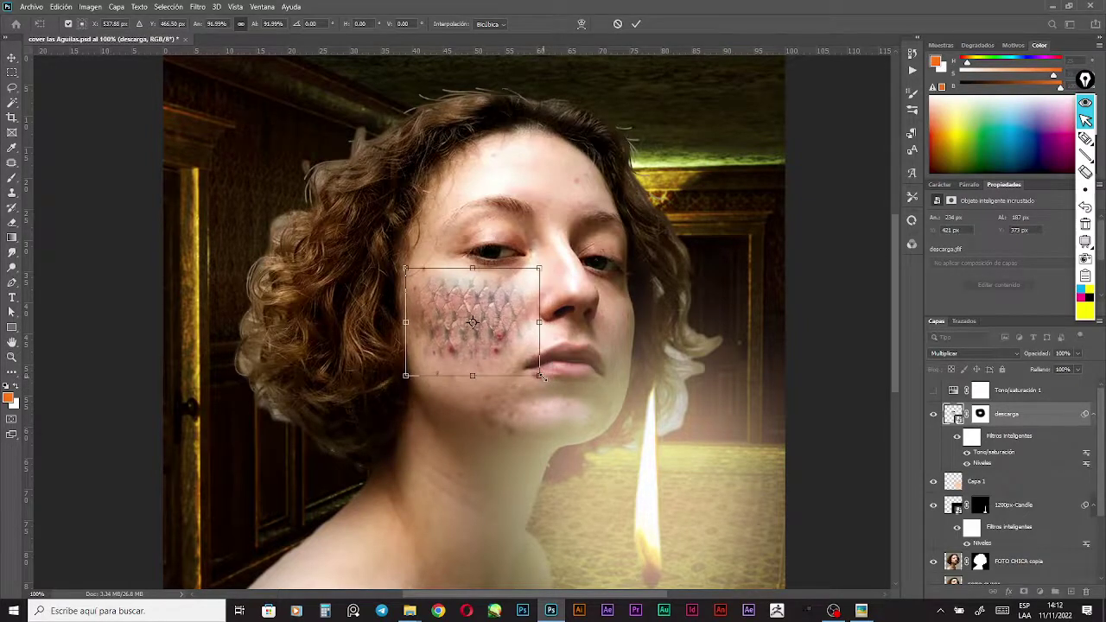
key("Return")
left_click(709, 251)
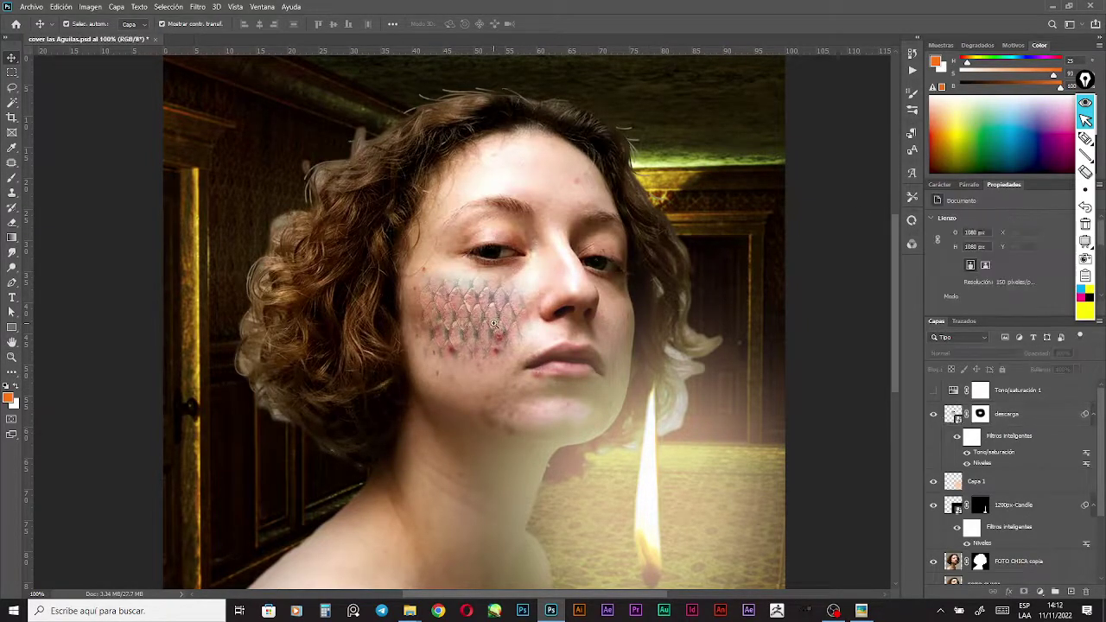
Try to warp the descarga texture with the Deformar transform to follow the cheek's shape
scroll(496, 327, "up", 3)
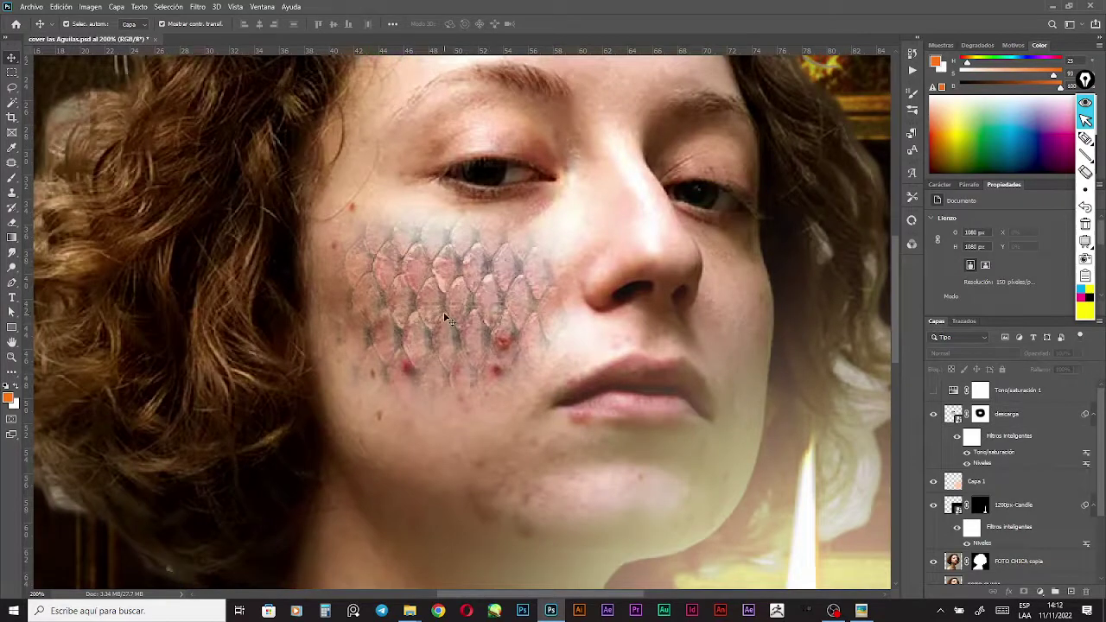
scroll(500, 291, "down", 3)
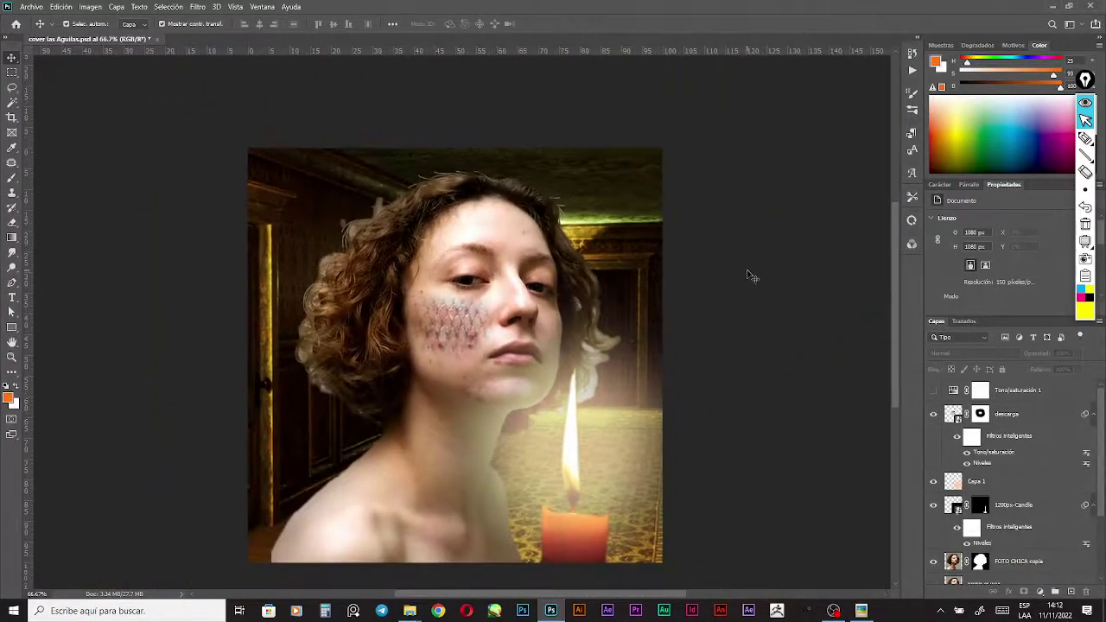
left_click(460, 320)
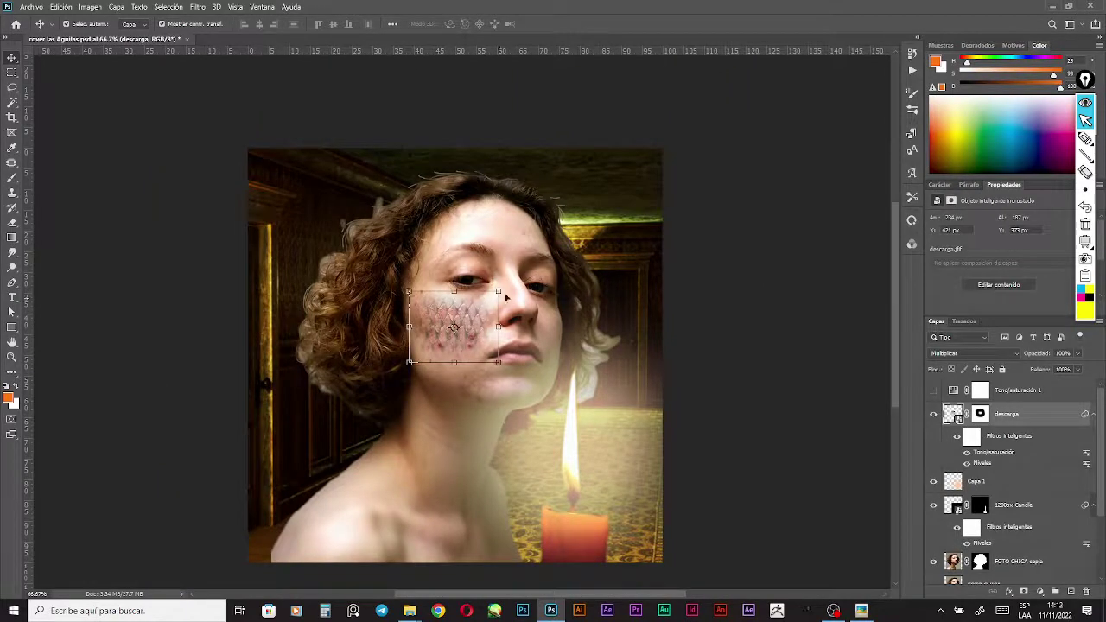
scroll(472, 324, "up", 1)
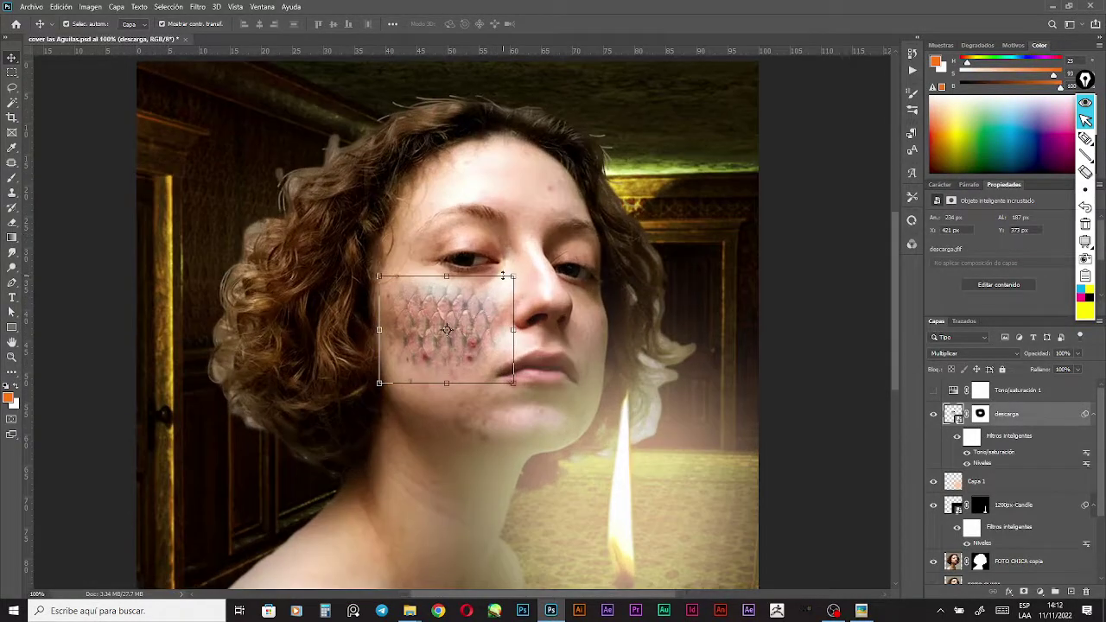
key("ctrl+t")
right_click(446, 302)
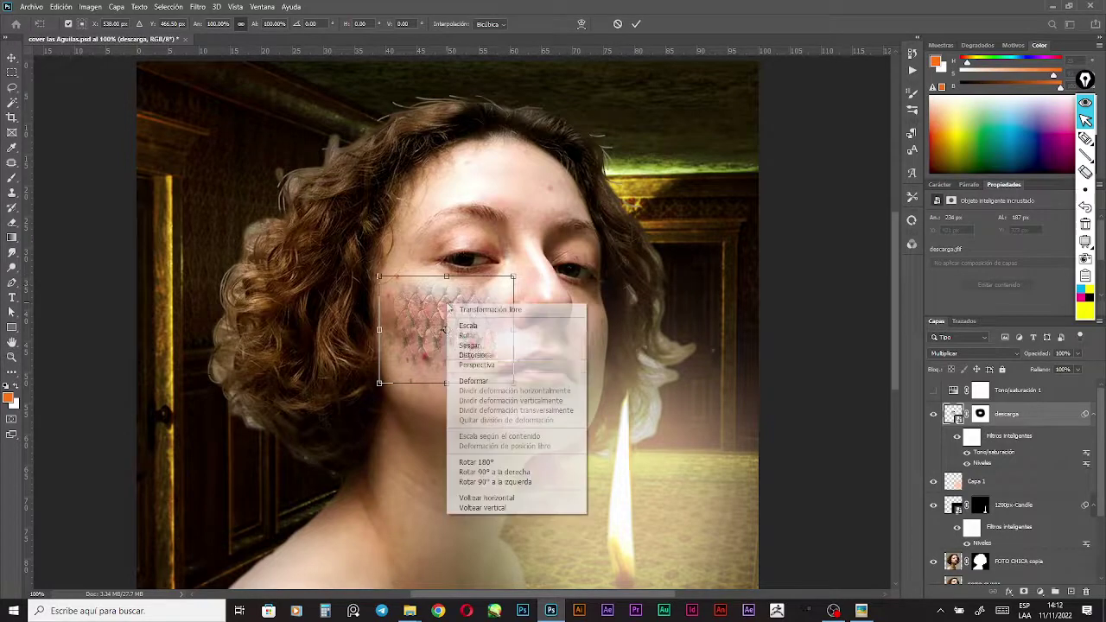
left_click(513, 381)
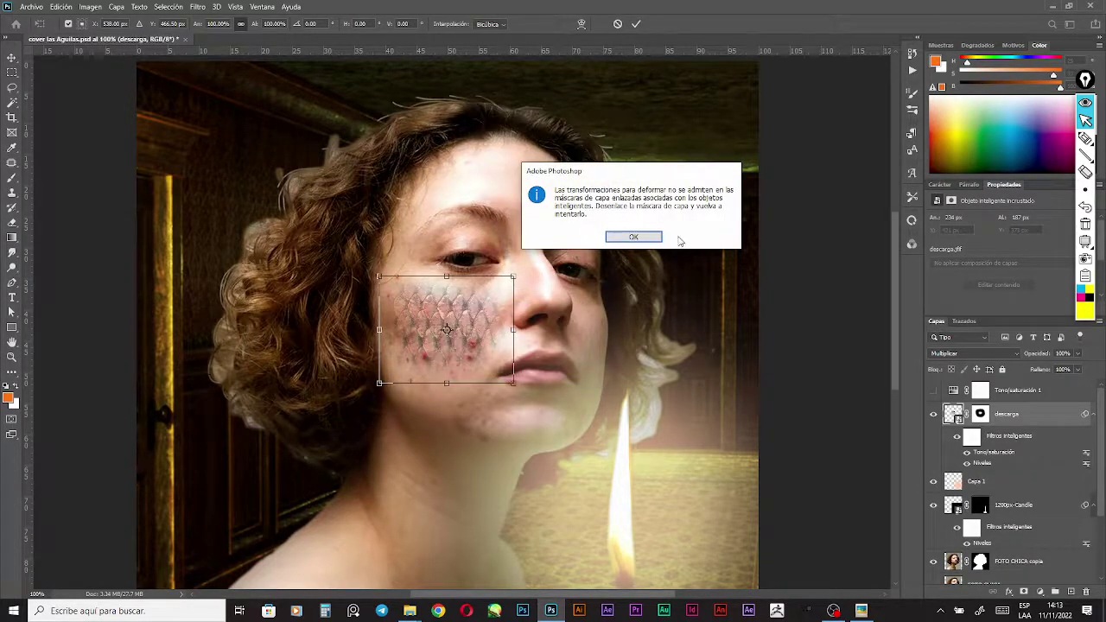
left_click(642, 238)
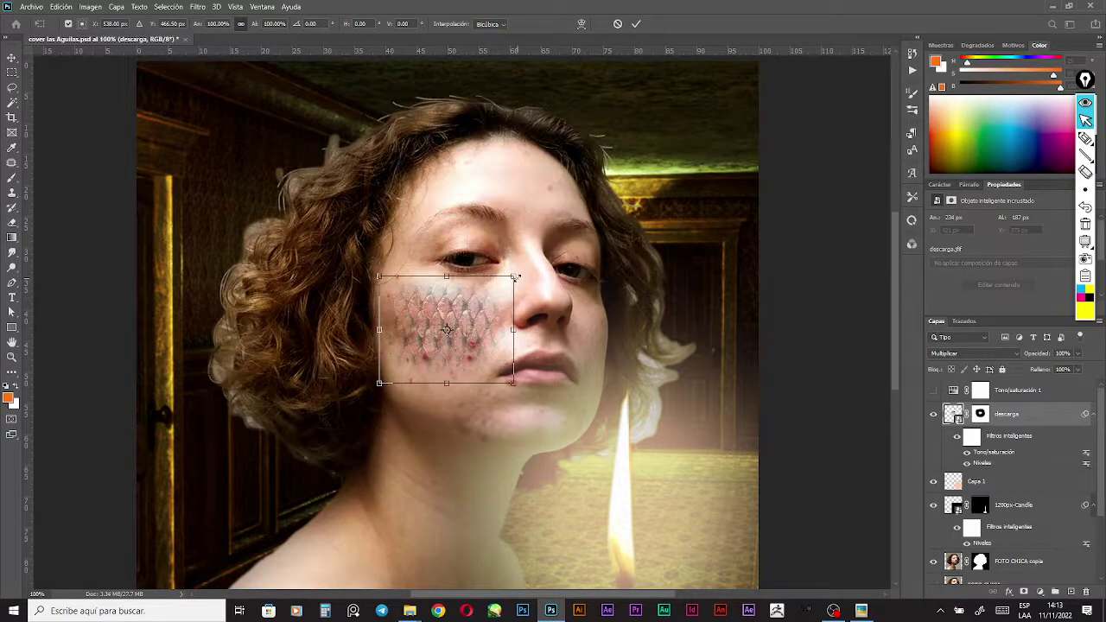
right_click(471, 312)
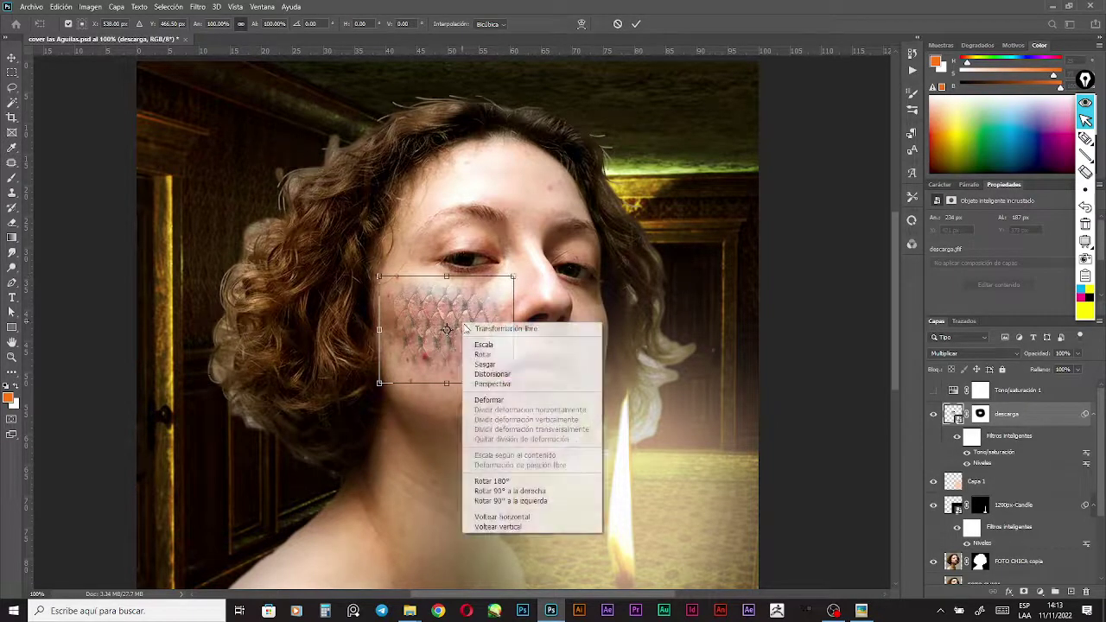
left_click(509, 397)
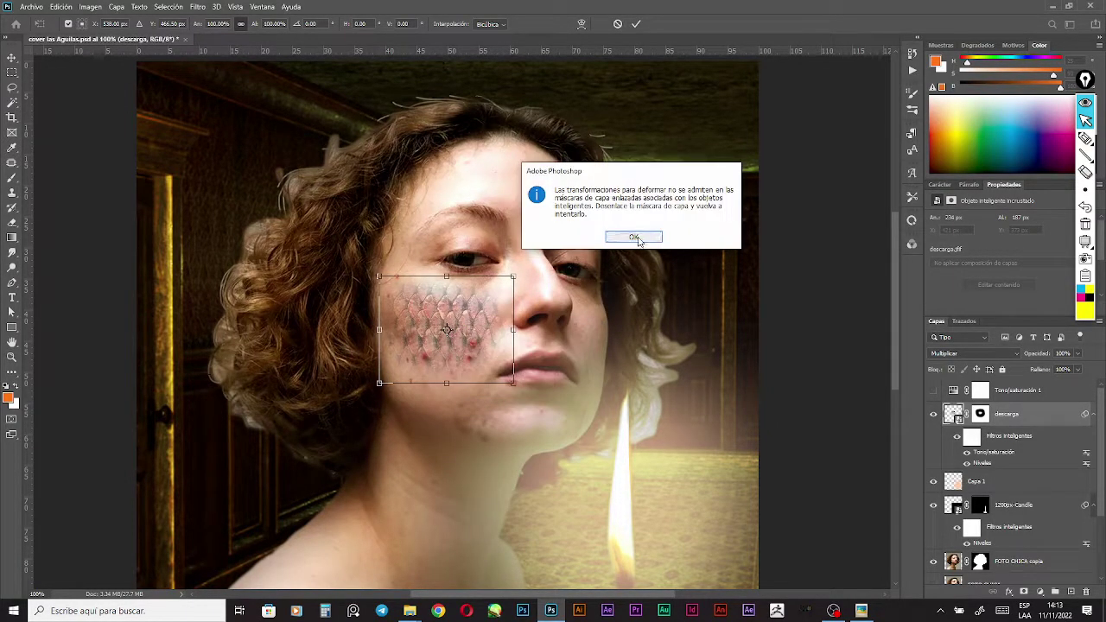
left_click(642, 238)
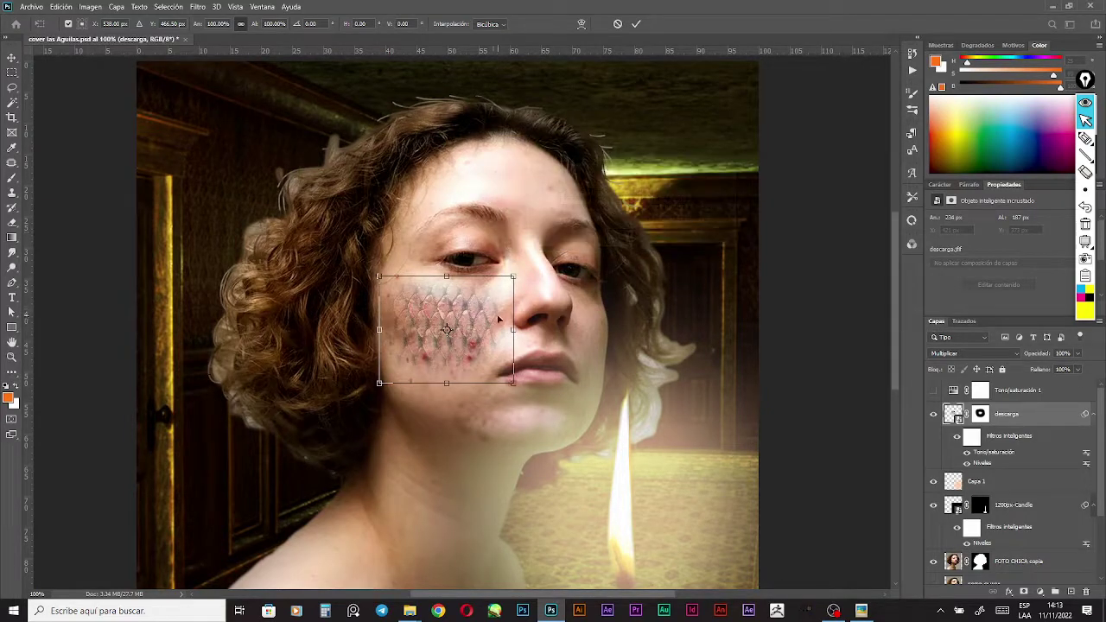
left_click_drag(490, 308, 479, 328)
key("Return")
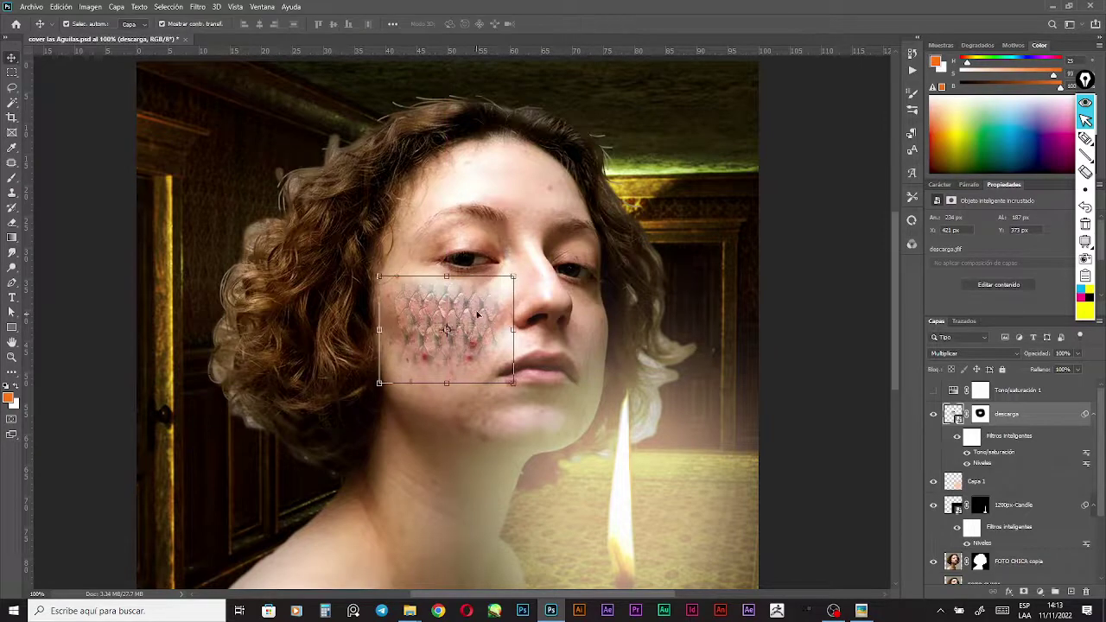
left_click(513, 328)
right_click(443, 297)
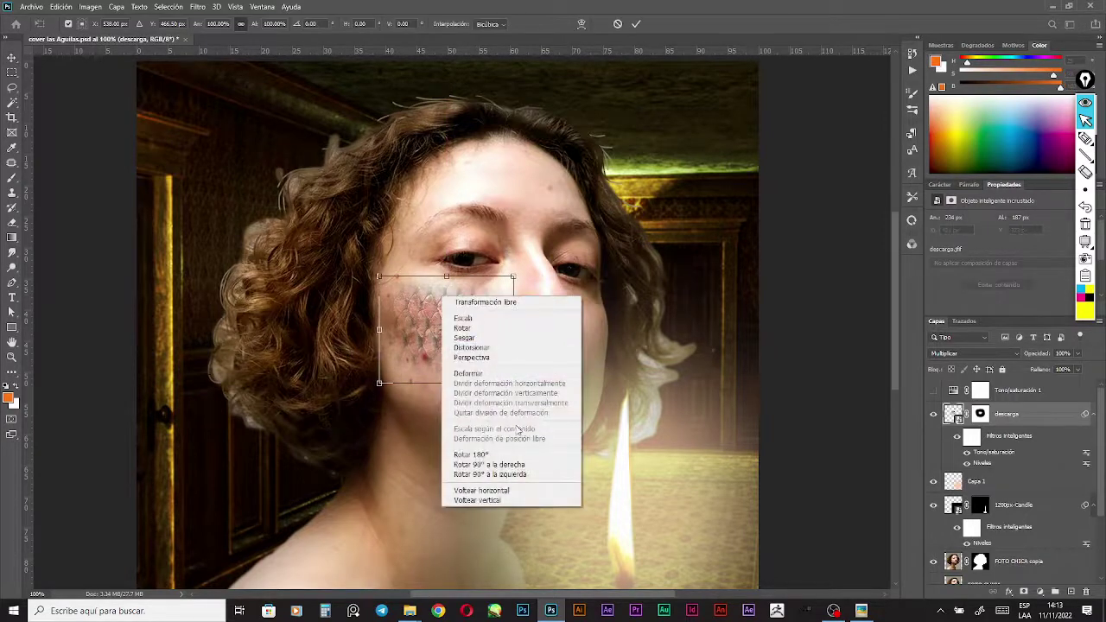
left_click(484, 373)
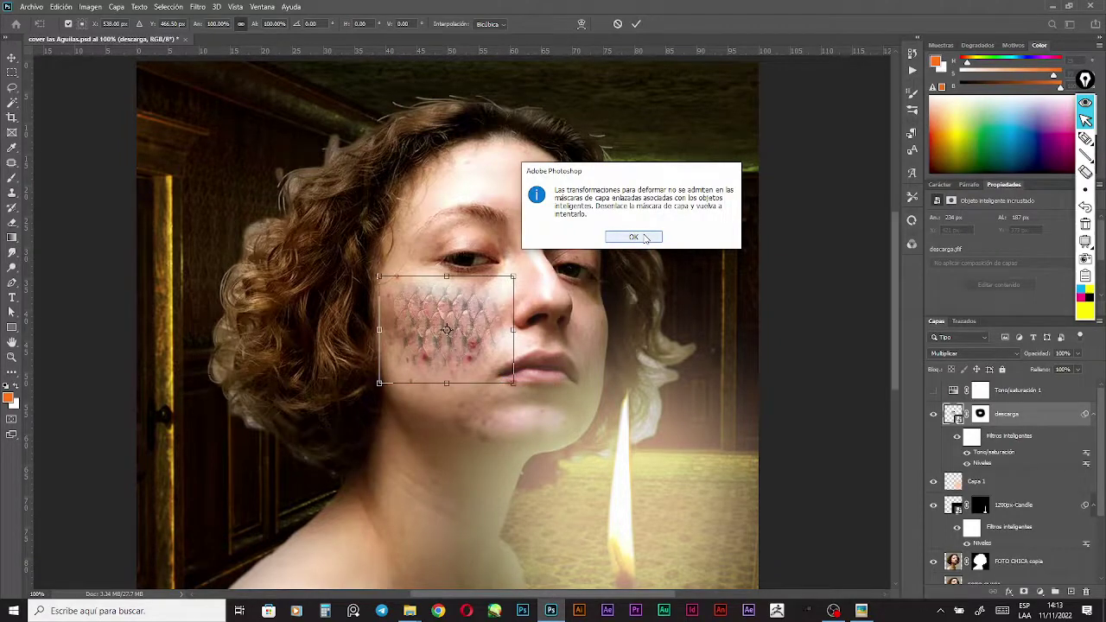
left_click(644, 239)
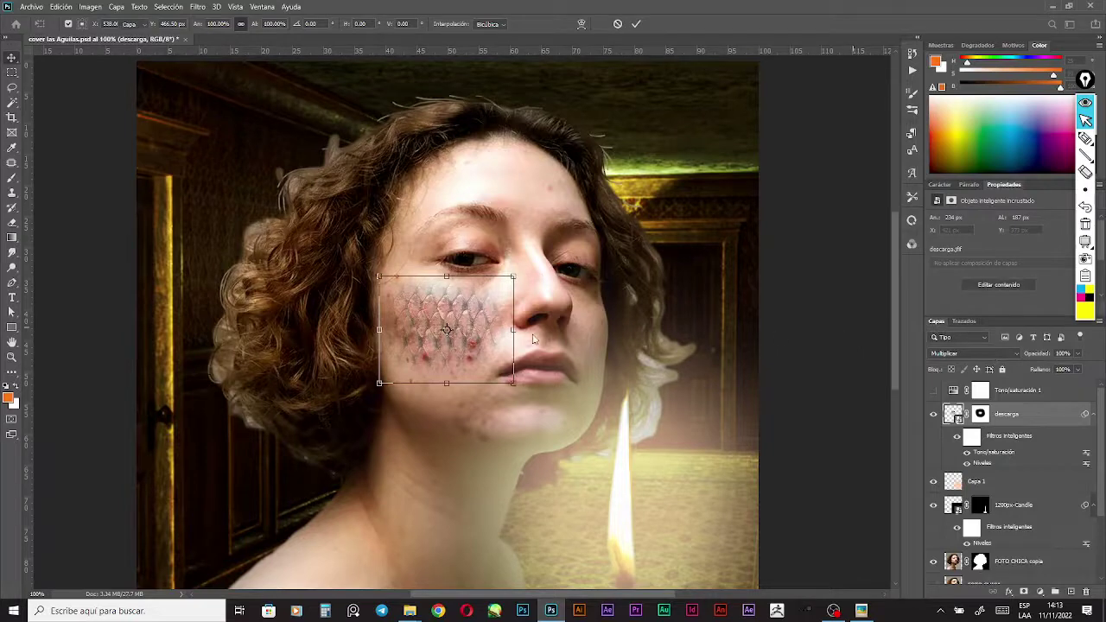
scroll(533, 335, "up", 1)
key("Escape")
Distort the descarga texture by its corners to follow the cheek's angle, enlarging it to about 264 × 263 px
left_click_drag(495, 218, 513, 191)
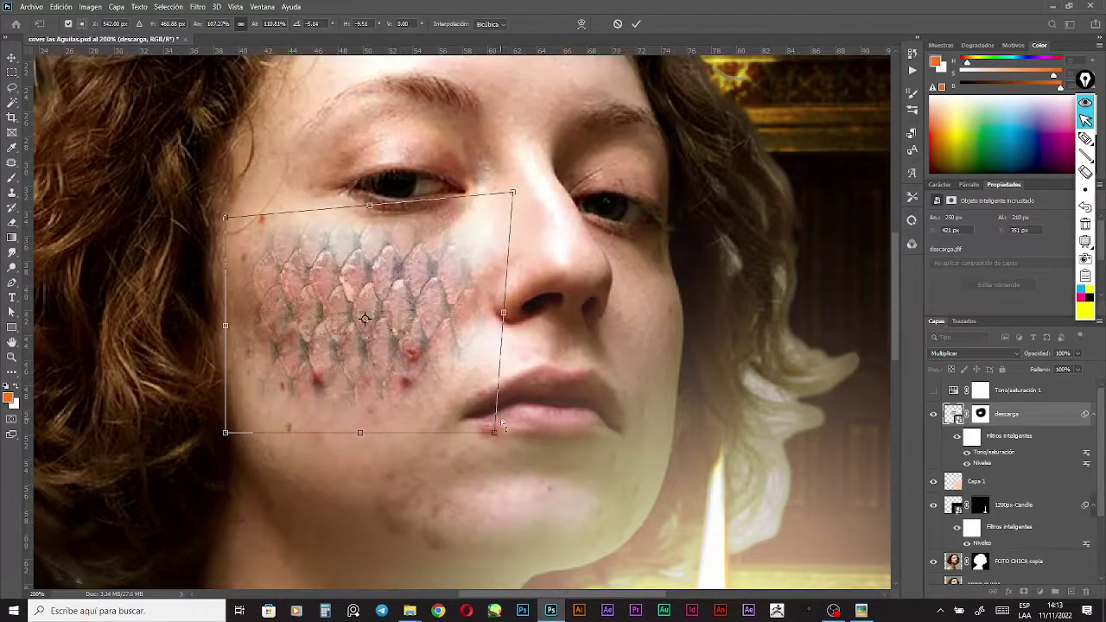
left_click_drag(498, 438, 467, 460)
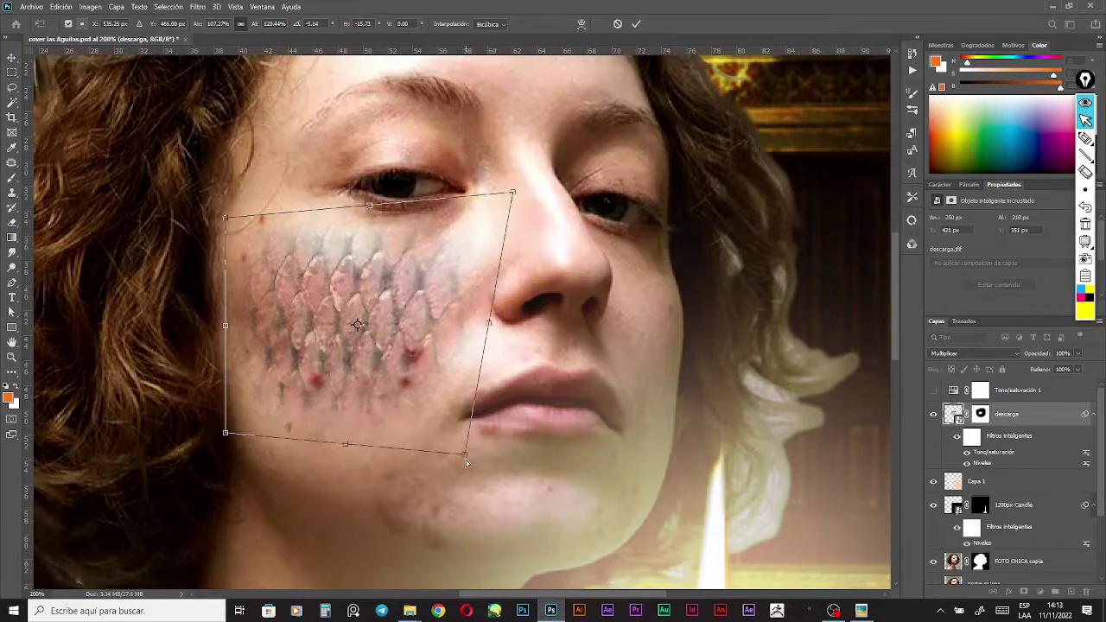
left_click_drag(224, 436, 222, 450)
left_click_drag(225, 218, 211, 218)
left_click_drag(223, 452, 230, 450)
left_click_drag(464, 456, 466, 493)
key("Return")
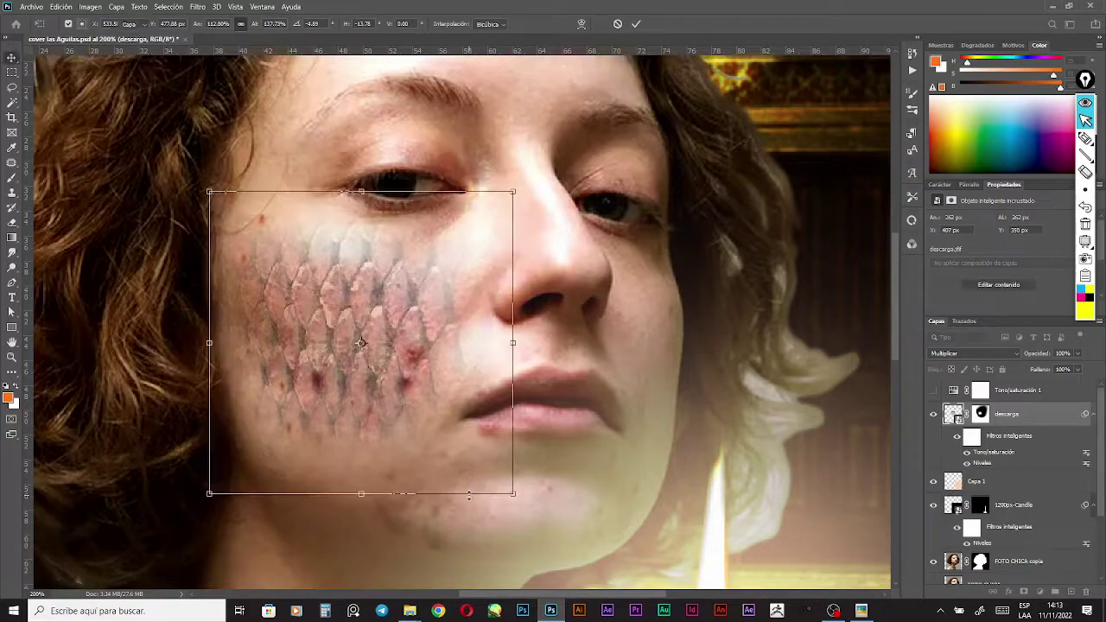
scroll(524, 365, "down", 2)
left_click(700, 328, "ctrl")
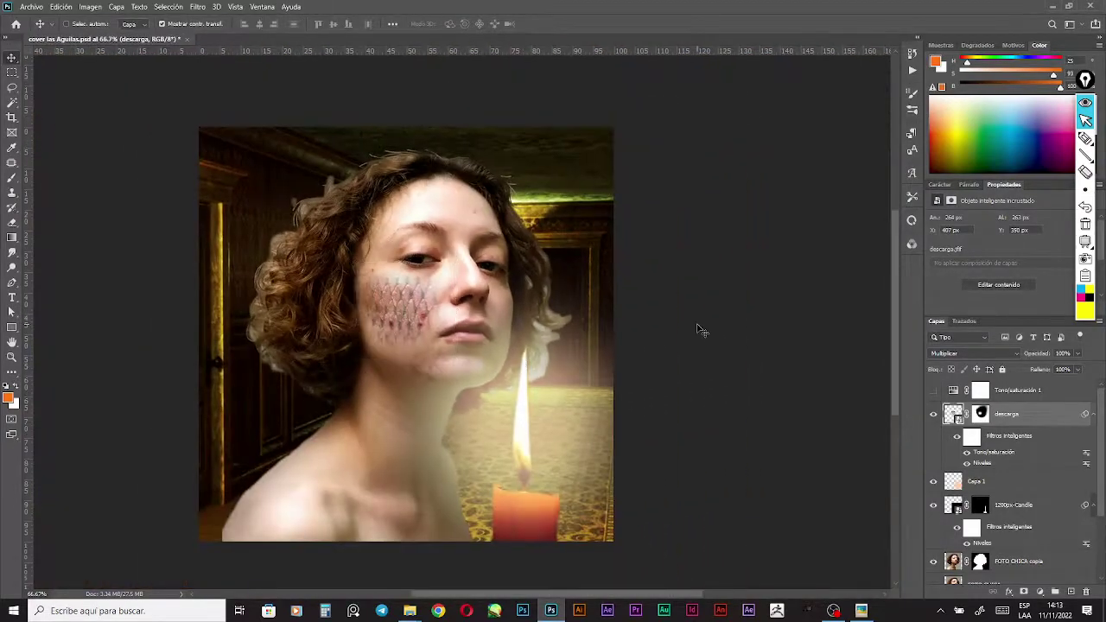
Move the descarga texture slightly left on the cheek to X 397 px
mouse_move(597, 338)
left_mouse_down()
mouse_move(687, 336)
mouse_move(593, 322)
left_mouse_up()
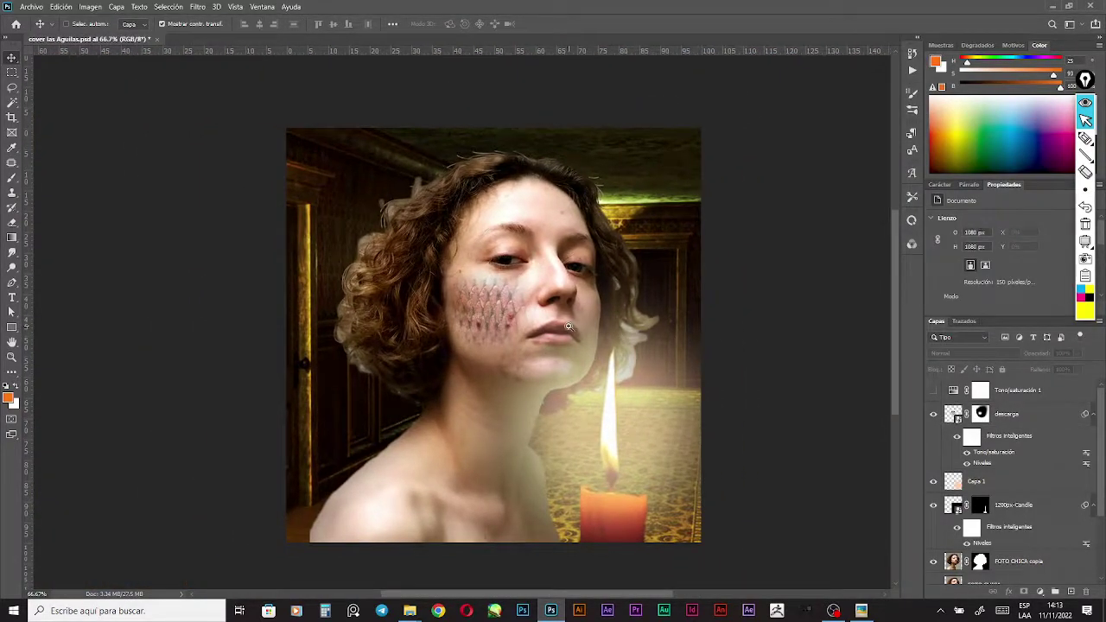
left_click(568, 326, "ctrl")
left_click_drag(460, 301, 456, 298)
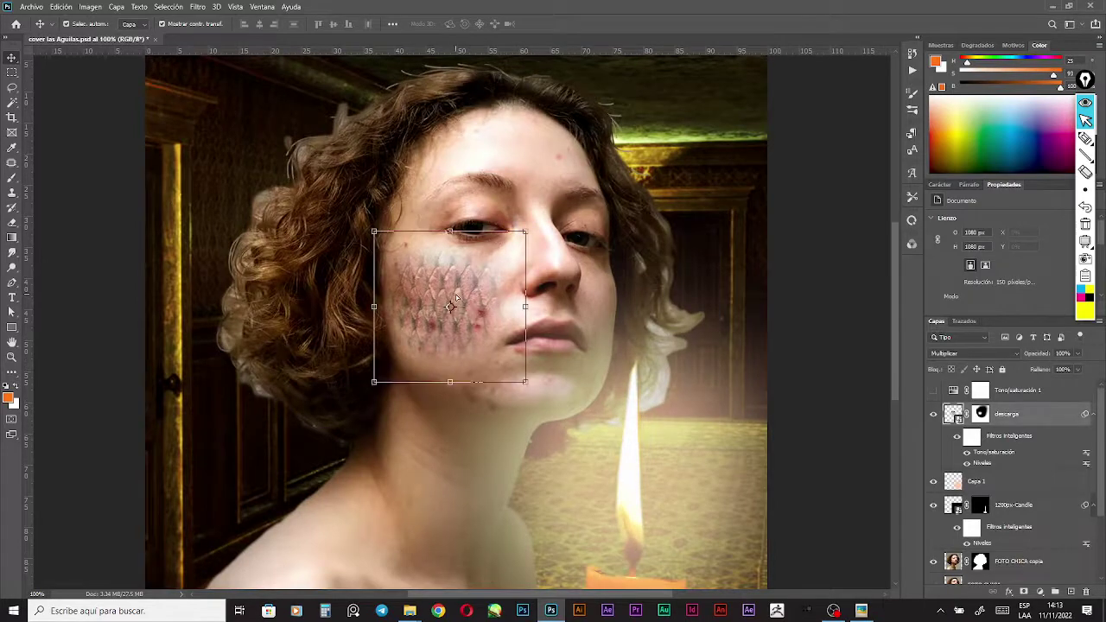
left_click(819, 300)
left_click(691, 344, "alt")
left_click_drag(636, 333, 726, 347)
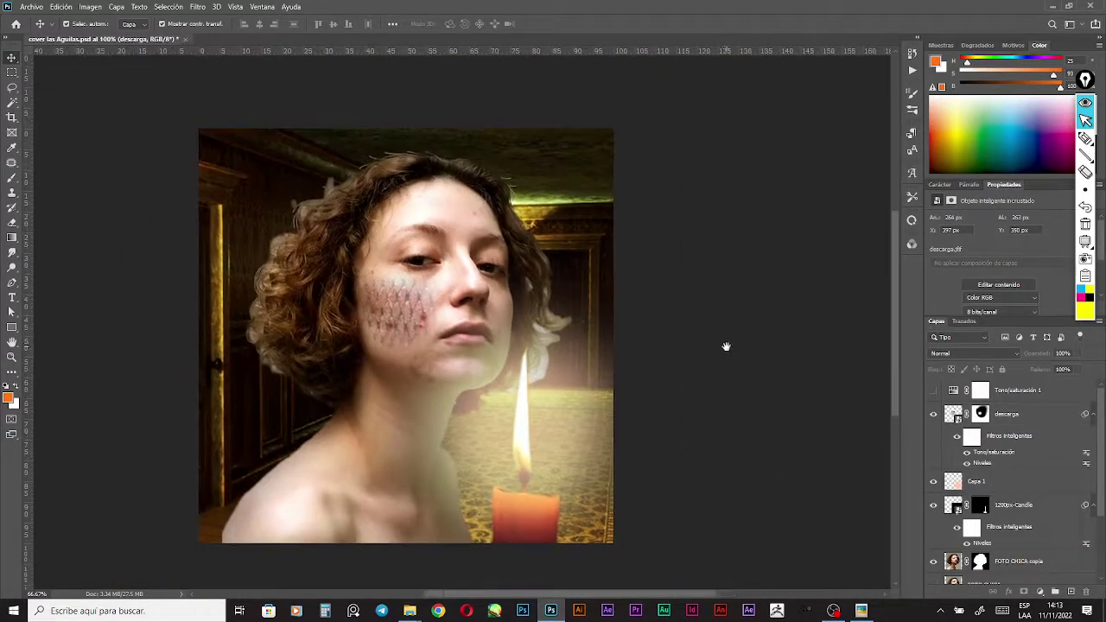
Apply a second Levels adjustment to the descarga texture, fine-tuning its white and midtone input levels
left_click(418, 300)
left_click(770, 359, "ctrl")
left_click_drag(535, 355, 666, 360)
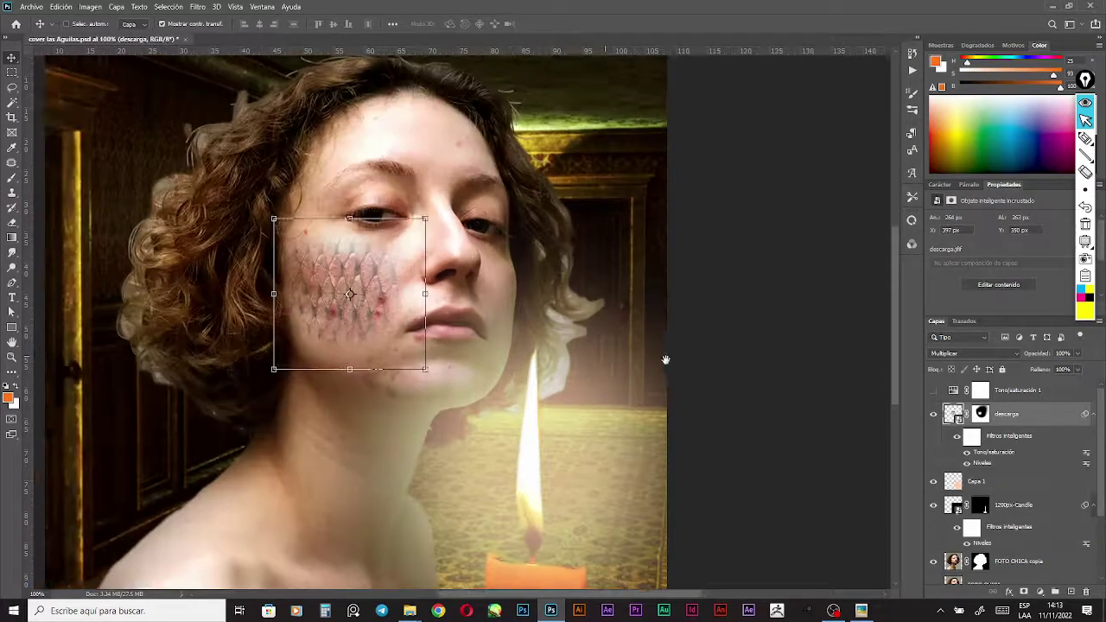
key("ctrl+l")
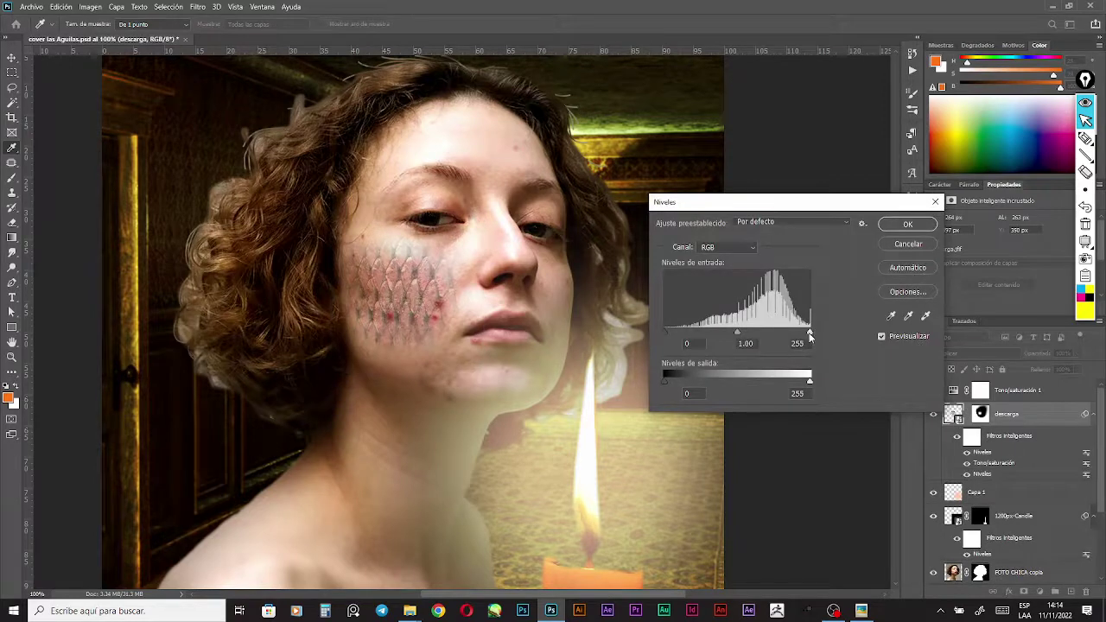
mouse_move(809, 335)
left_mouse_down()
mouse_move(777, 338)
mouse_move(806, 336)
left_mouse_up()
left_click(665, 335)
left_click_drag(749, 334, 752, 334)
left_click(735, 330)
key("Return")
key("v")
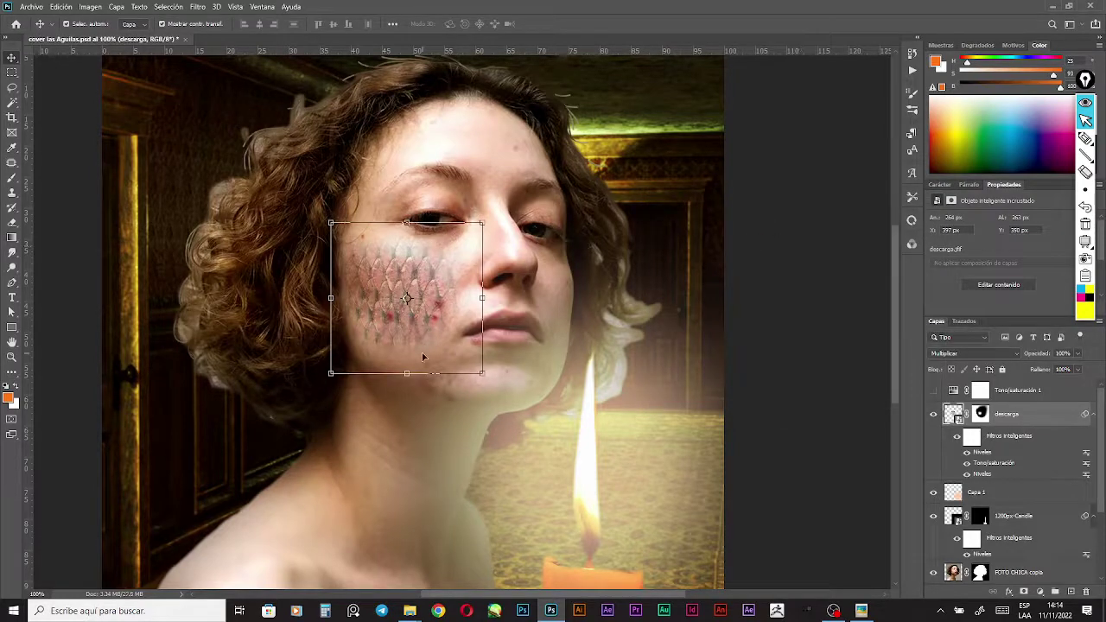
Apply a Curves adjustment to the descarga texture, raising its black point and mapping input 174 to output 179
key("ctrl+m")
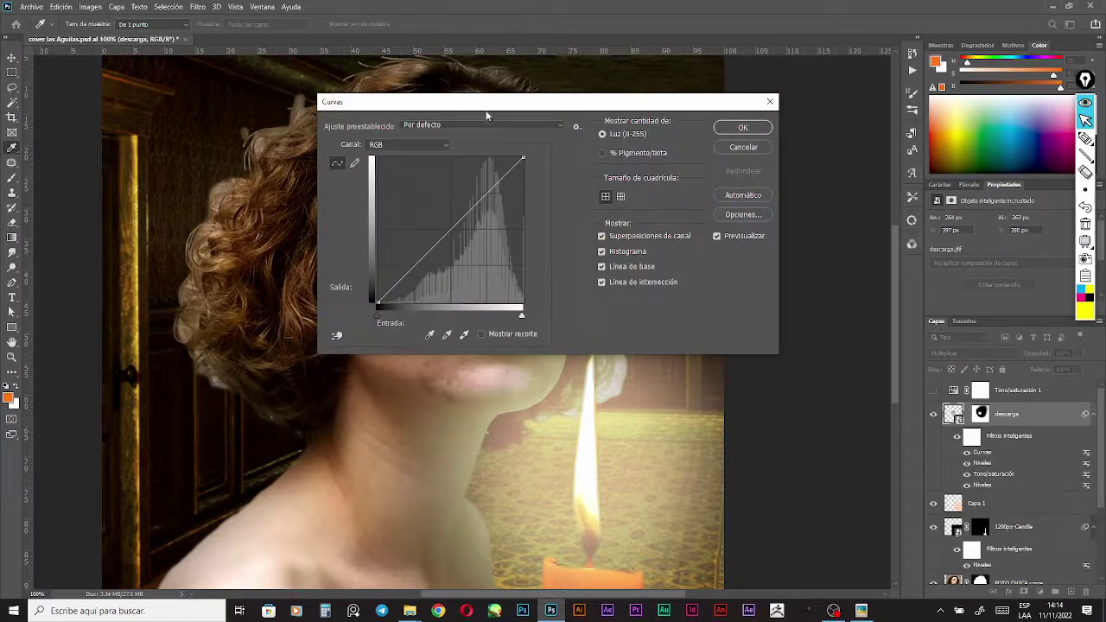
left_click_drag(566, 107, 766, 124)
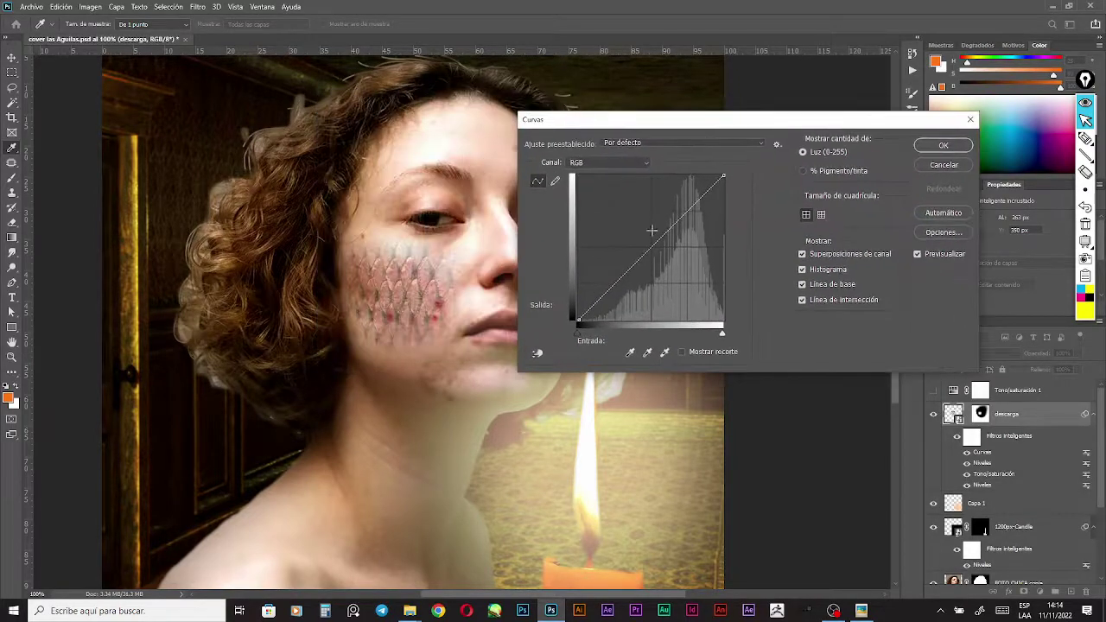
left_click_drag(580, 322, 569, 261)
left_click_drag(626, 234, 677, 217)
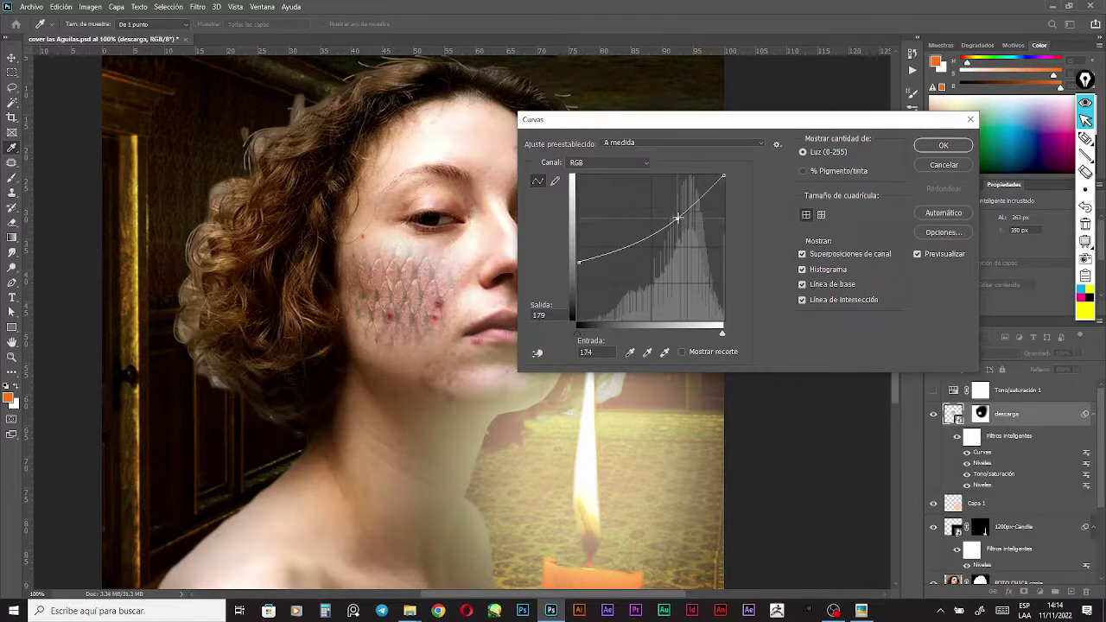
left_click(943, 144)
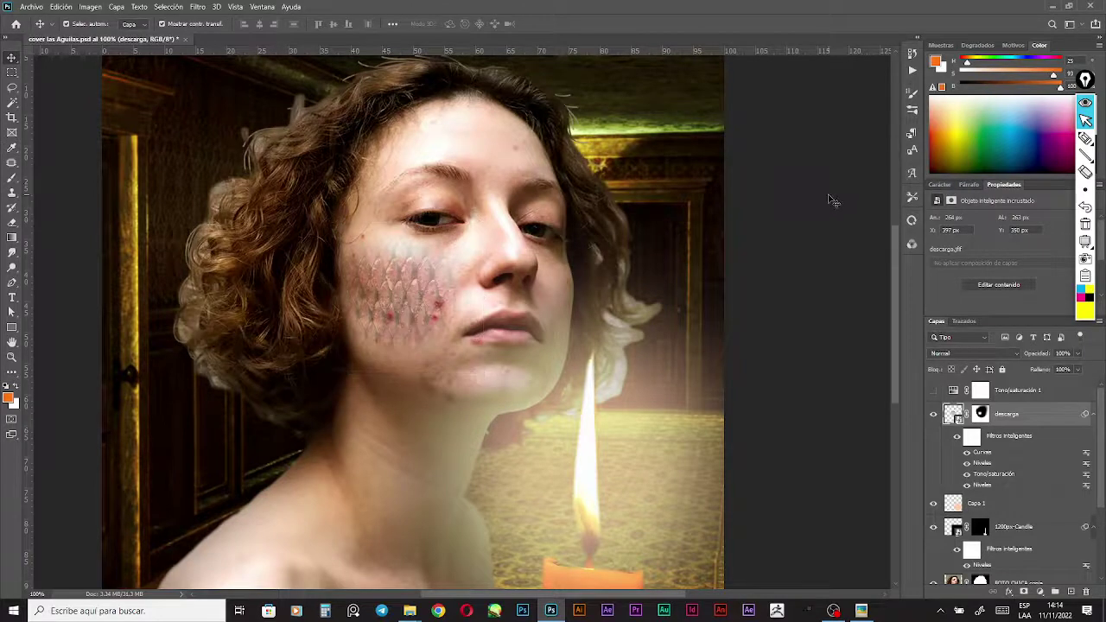
Check the whole composite in black and white by temporarily showing the Tono/saturación 1 layer
key("ctrl+minus")
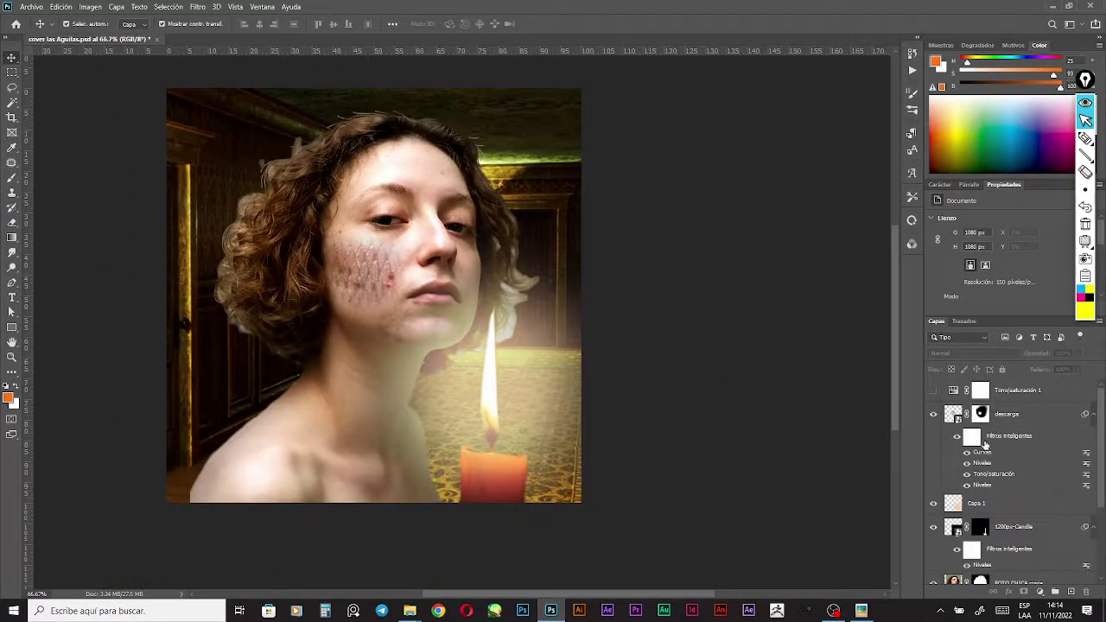
left_click(931, 391)
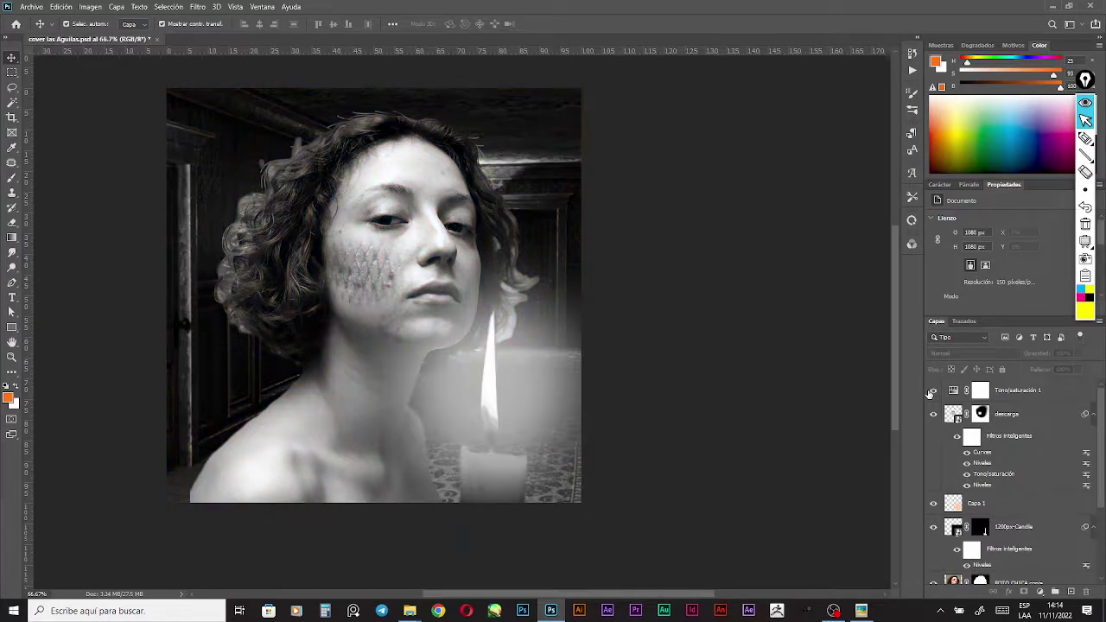
left_click(931, 391)
key("space")
left_click_drag(623, 351, 626, 354)
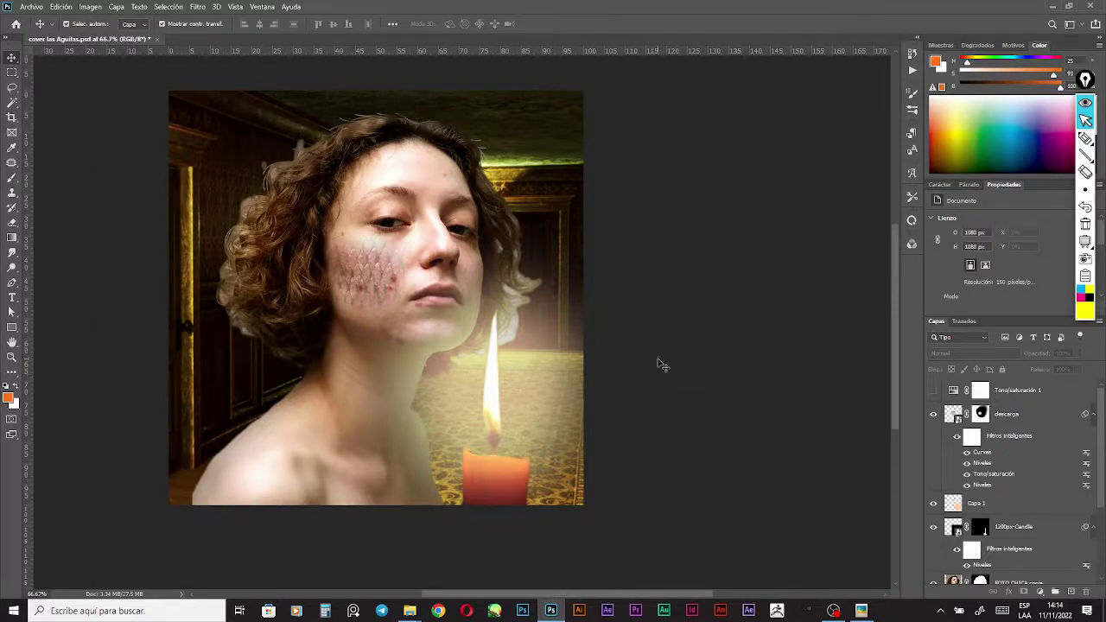
Mark the woman's lit and shadowed contours with magenta on-screen annotation strokes, and clear the annotations
left_click(1085, 139)
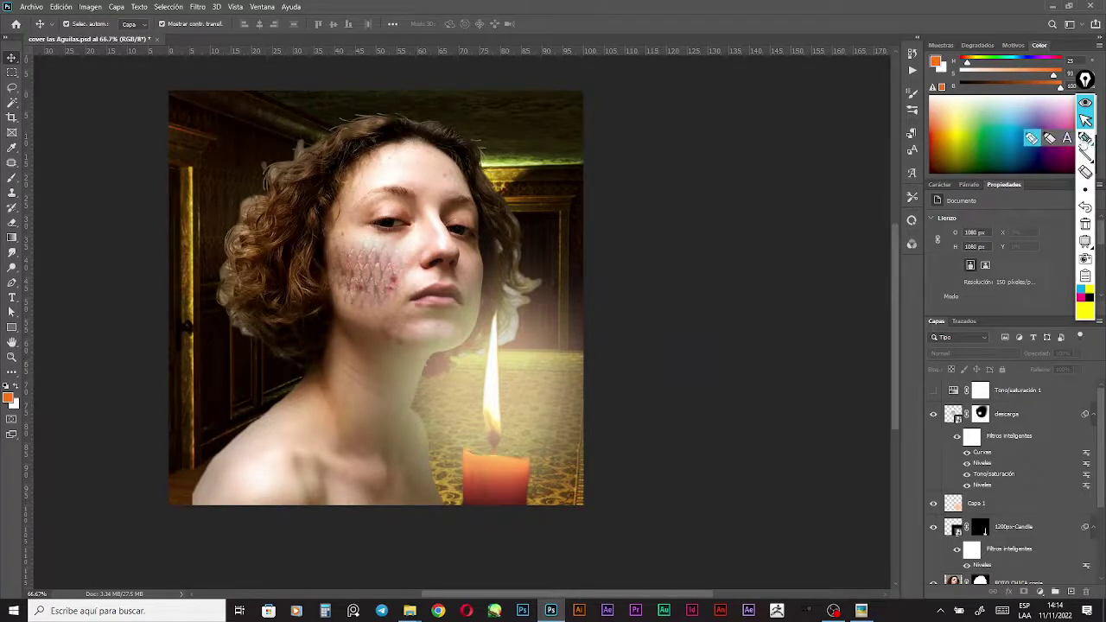
left_click(1079, 297)
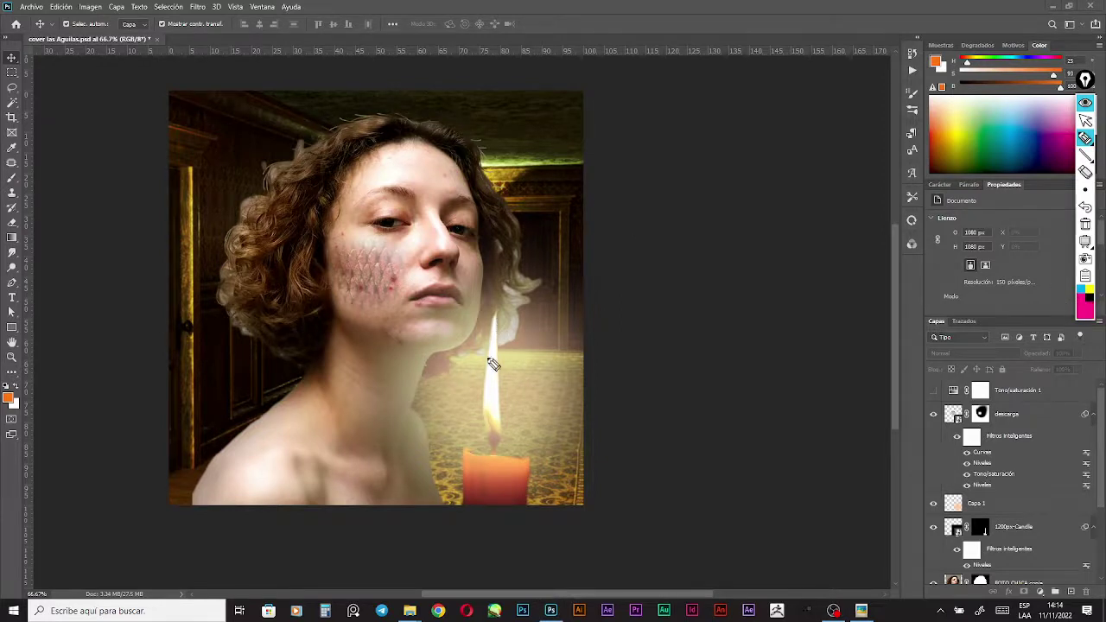
mouse_move(440, 365)
left_mouse_down()
mouse_move(413, 423)
mouse_move(471, 347)
mouse_move(486, 276)
mouse_move(482, 195)
mouse_move(462, 365)
left_mouse_up()
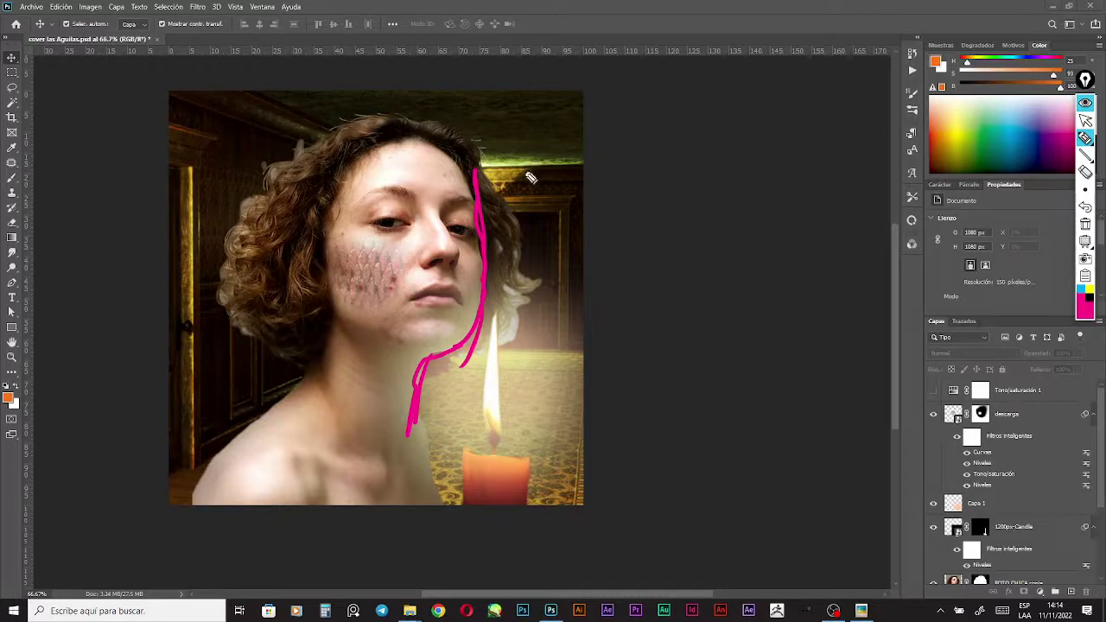
mouse_move(313, 153)
left_mouse_down()
mouse_move(264, 177)
mouse_move(209, 268)
mouse_move(228, 317)
left_mouse_up()
left_click_drag(234, 325, 299, 377)
mouse_move(315, 379)
left_mouse_down()
mouse_move(222, 456)
mouse_move(214, 523)
left_mouse_up()
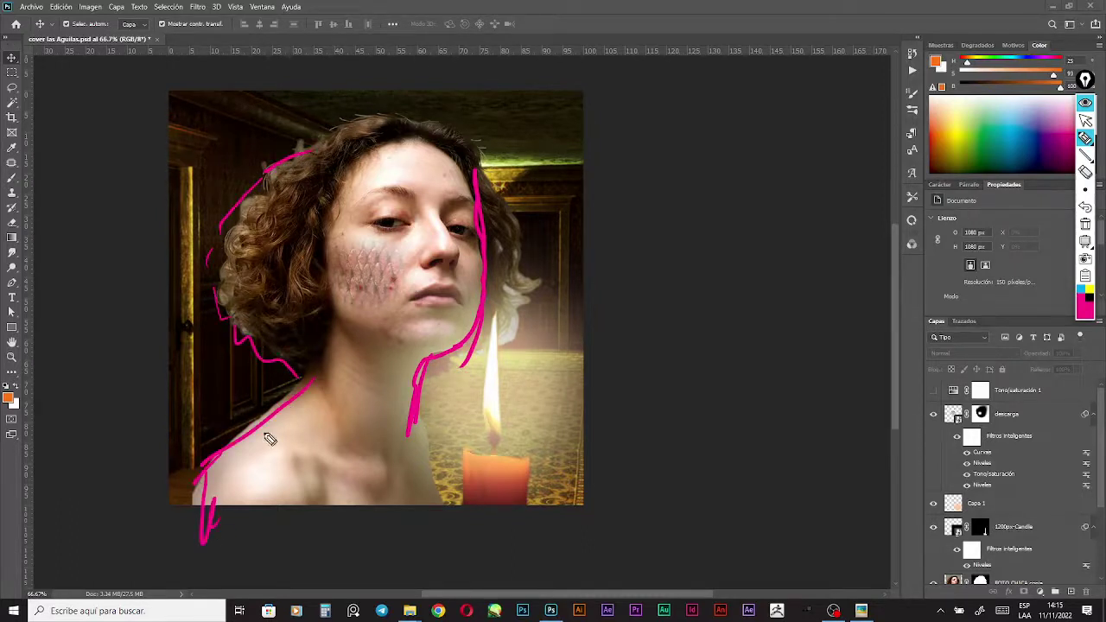
left_click_drag(307, 351, 342, 356)
left_click_drag(380, 136, 445, 131)
left_click_drag(425, 500, 449, 338)
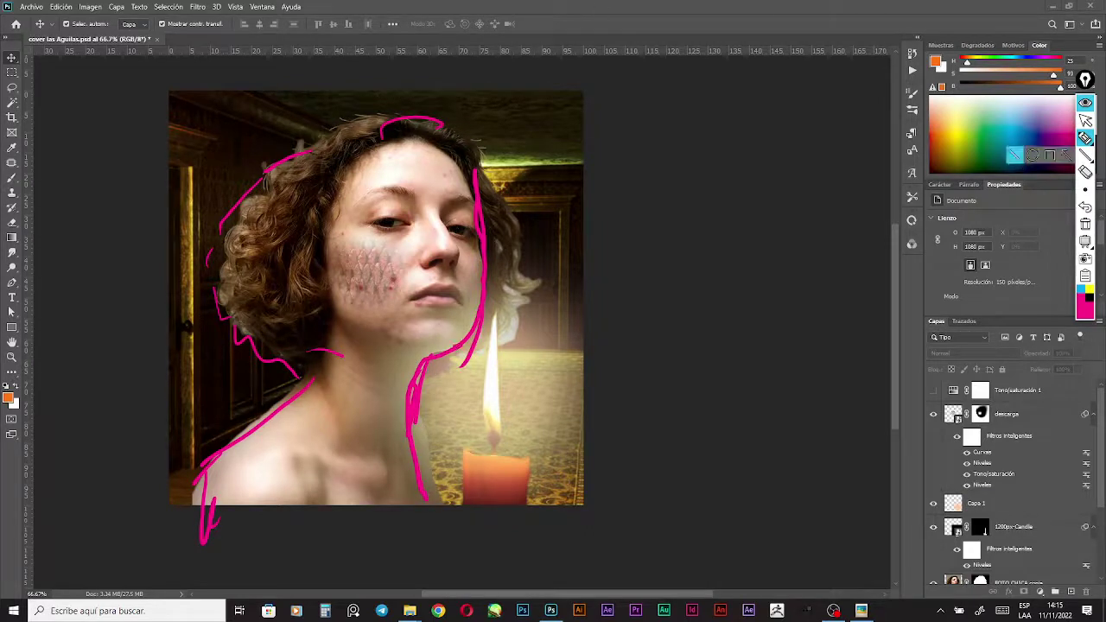
left_click(1085, 120)
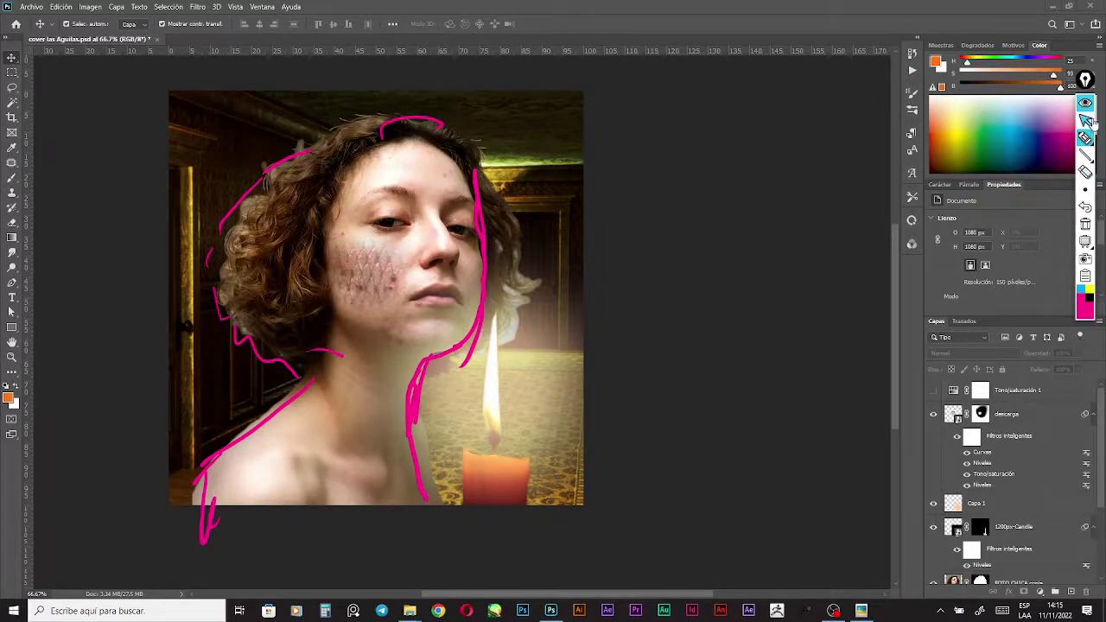
left_click(1085, 224)
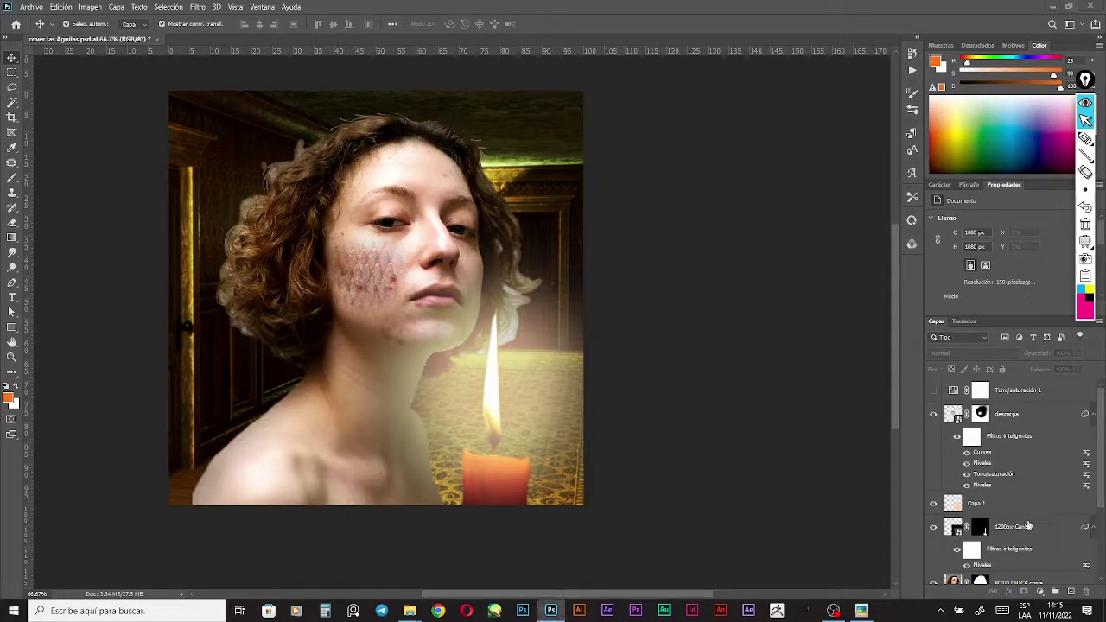
On a new layer above descarga, paint soft orange sampled from the candle along the candle-side contours of the face, hair, neck and shoulder
left_click(1047, 418)
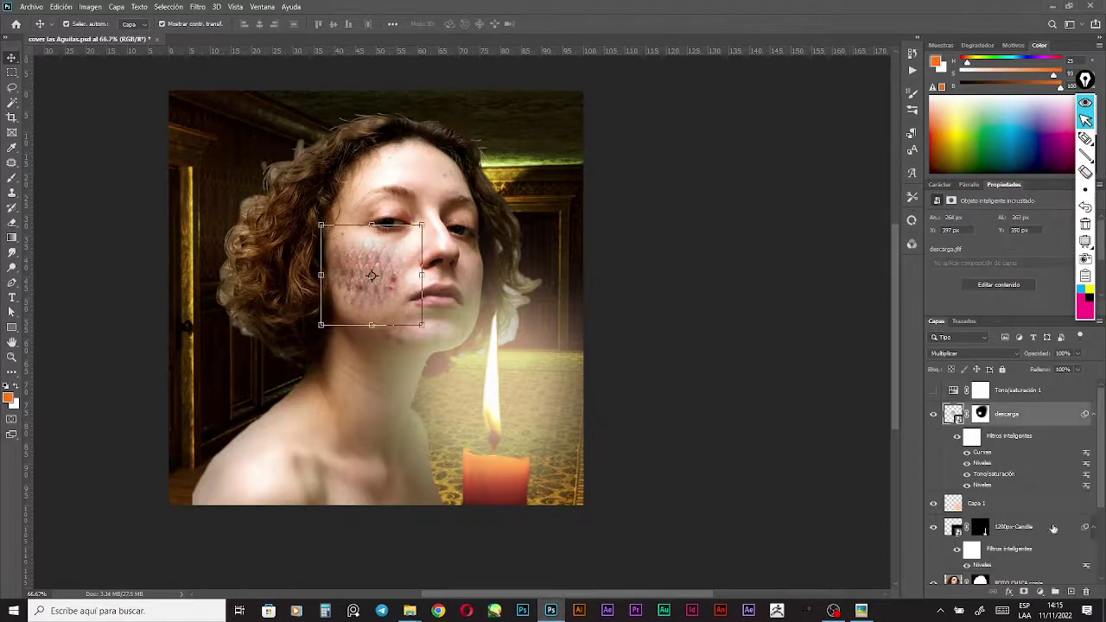
left_click(1071, 591)
key("b")
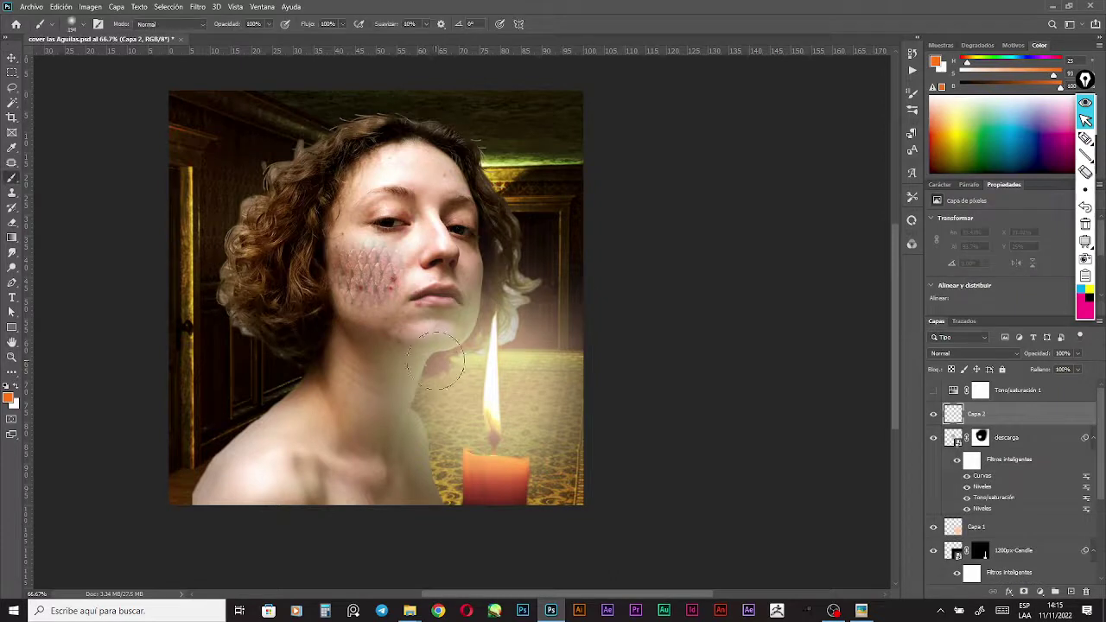
right_click(426, 366)
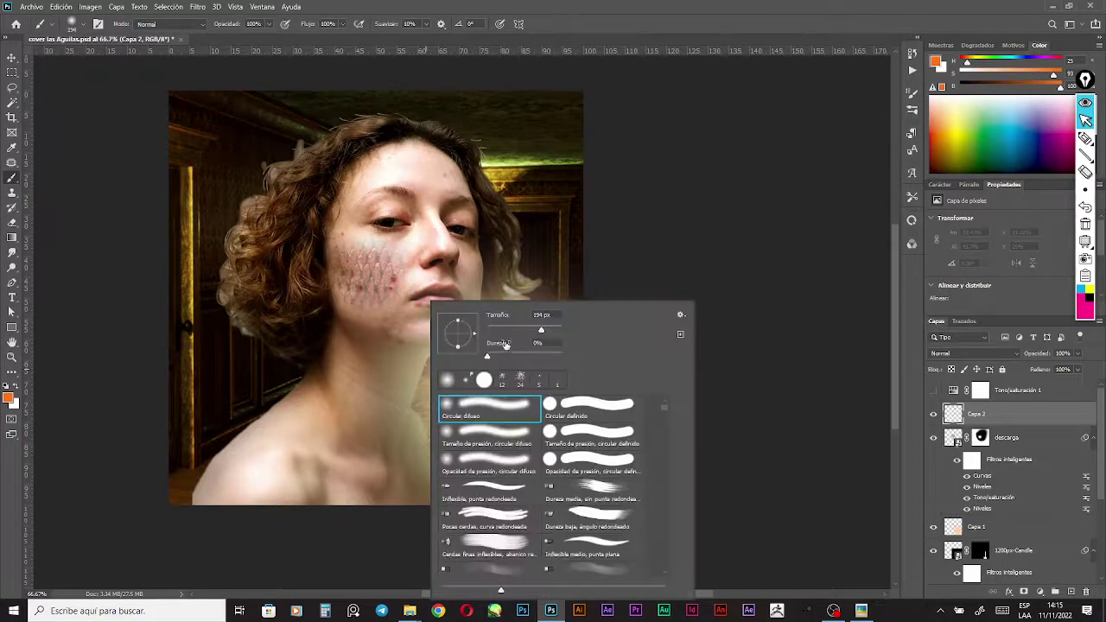
left_click_drag(499, 330, 508, 332)
key("Return")
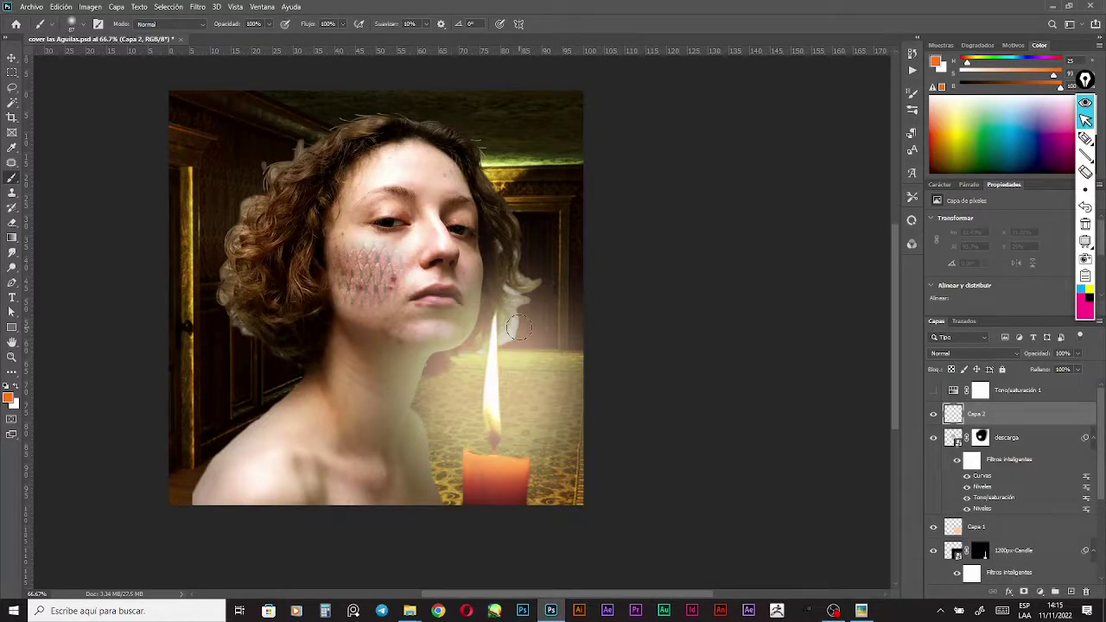
left_click(510, 460)
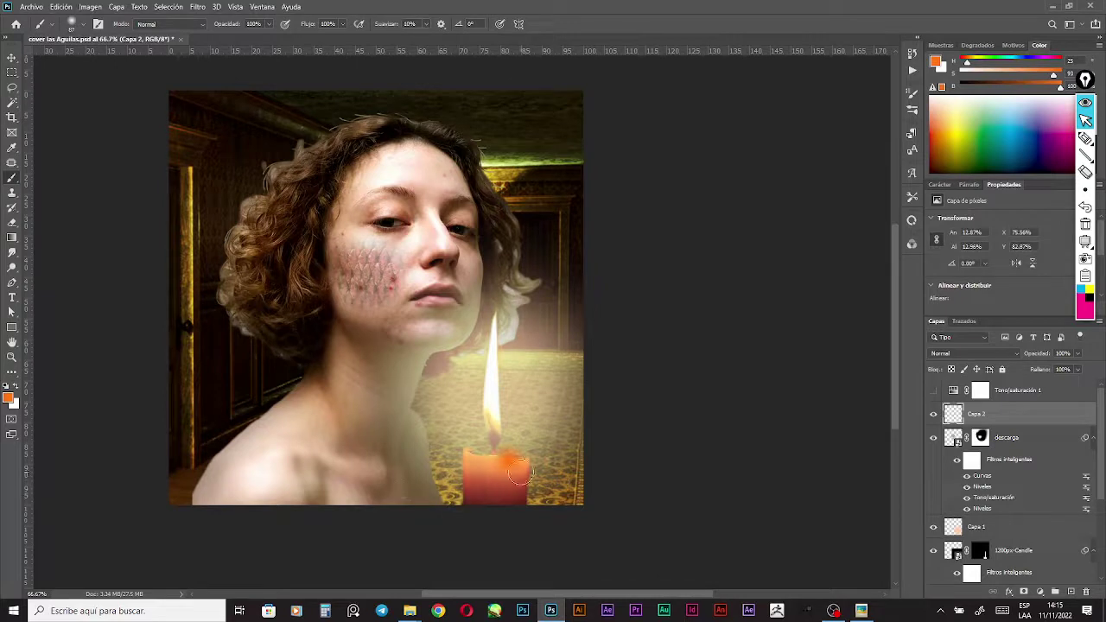
key("ctrl+z")
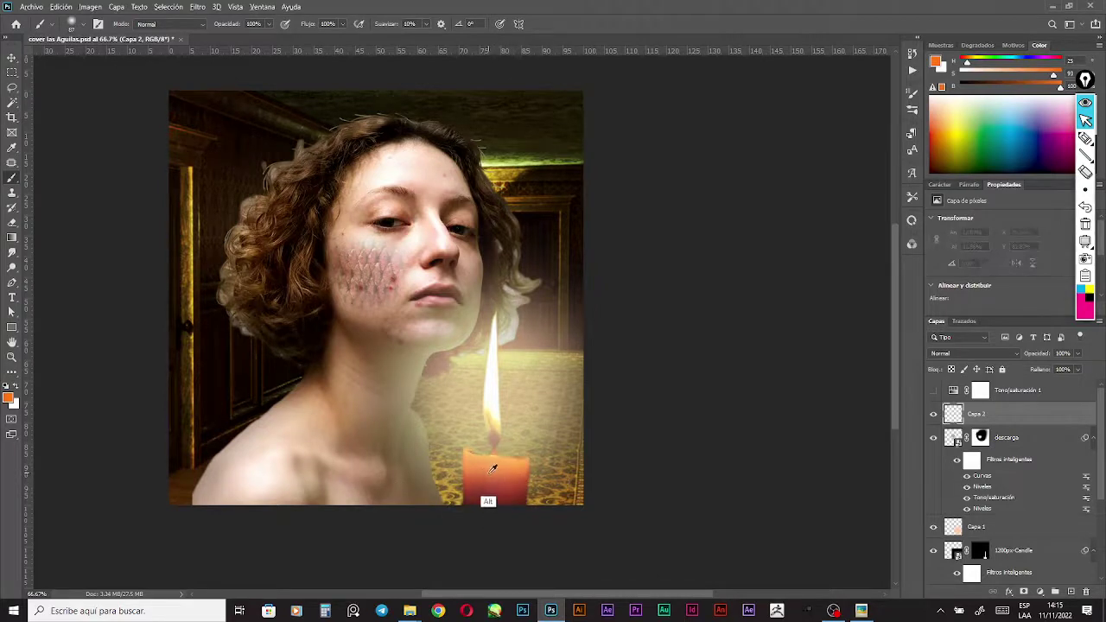
left_click(492, 467, "alt")
mouse_move(427, 501)
left_mouse_down()
mouse_move(407, 377)
mouse_move(422, 345)
mouse_move(459, 334)
mouse_move(467, 316)
mouse_move(463, 200)
mouse_move(501, 317)
mouse_move(505, 258)
mouse_move(495, 312)
mouse_move(504, 276)
mouse_move(487, 190)
mouse_move(470, 205)
mouse_move(431, 156)
mouse_move(461, 176)
left_mouse_up()
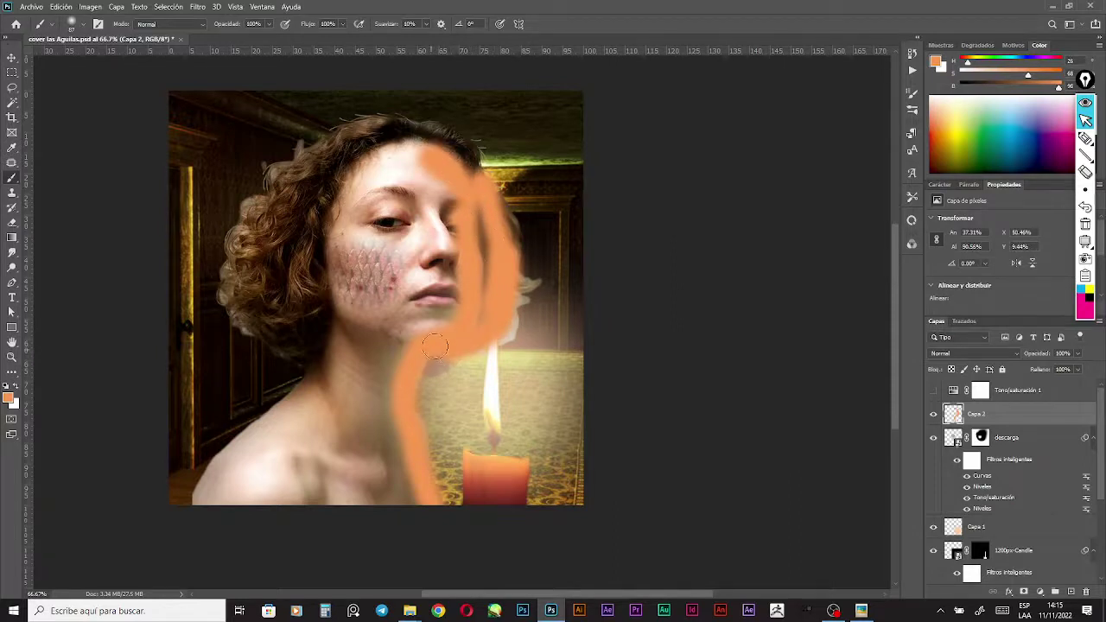
Set the orange paint layer's blend mode to Superponer and its opacity to 61%
left_click(1000, 352)
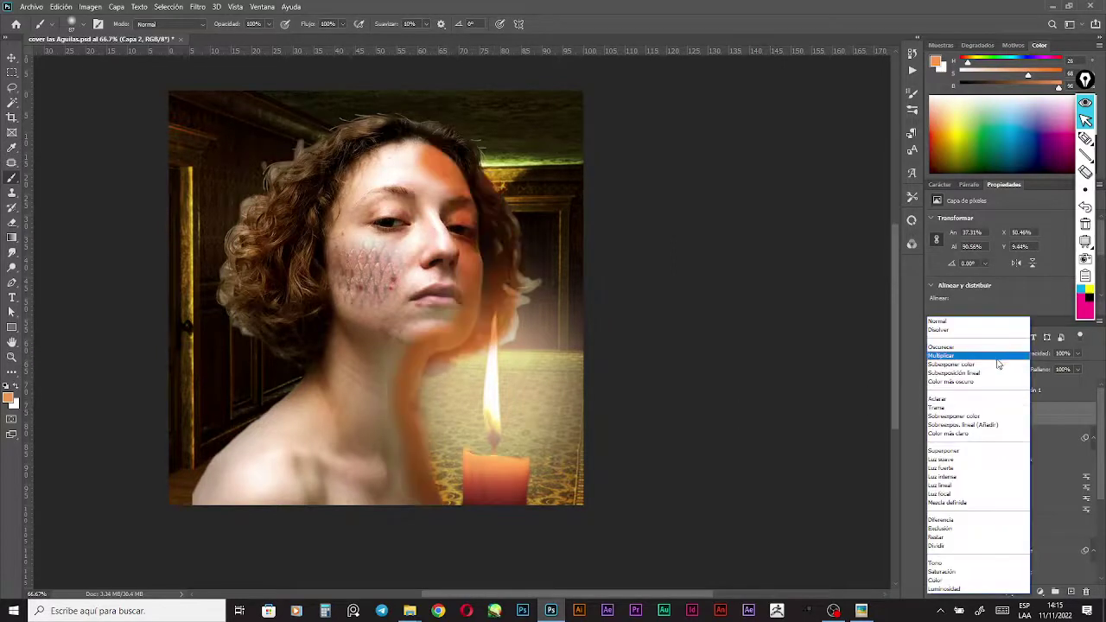
left_click(967, 451)
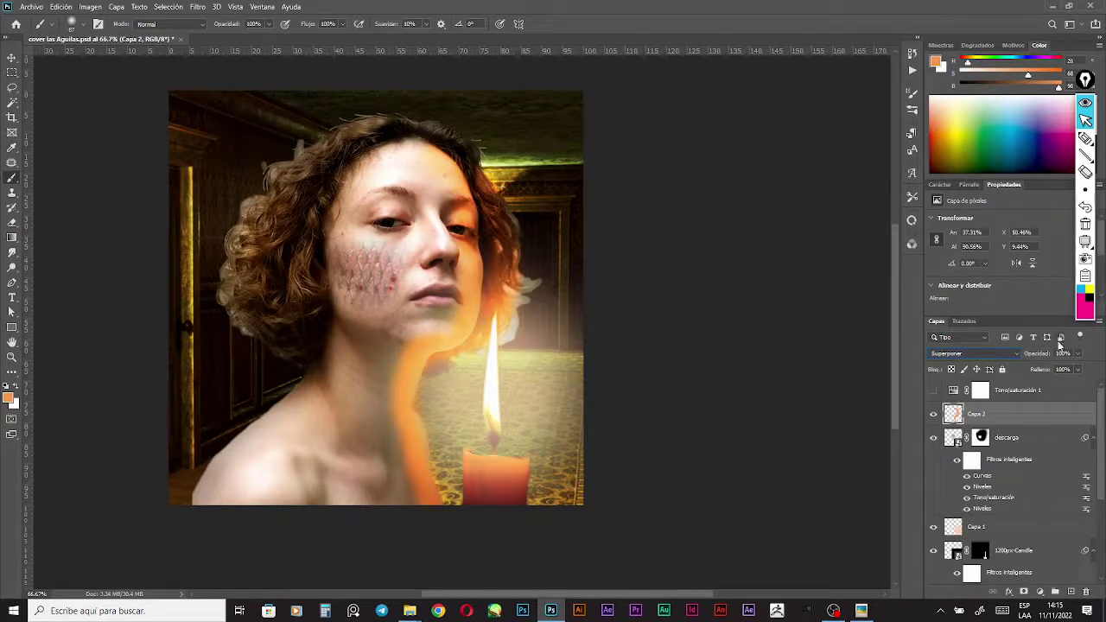
left_click_drag(1041, 357, 1020, 356)
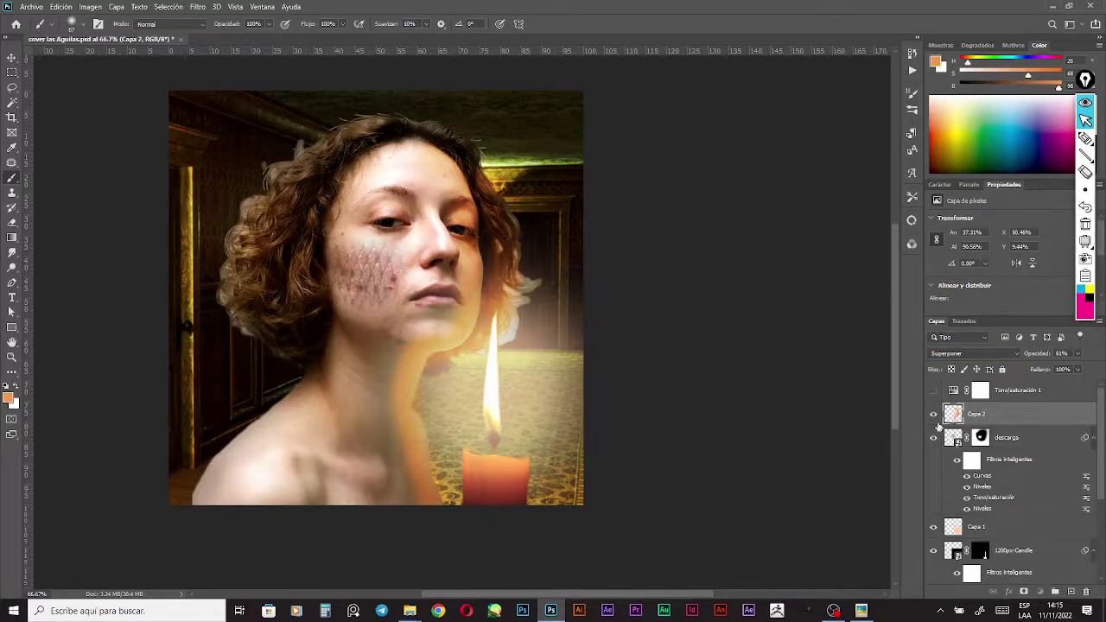
Soften the inner edge of the orange glow along the face and neck with a soft round eraser at 81 px, then larger
key("e")
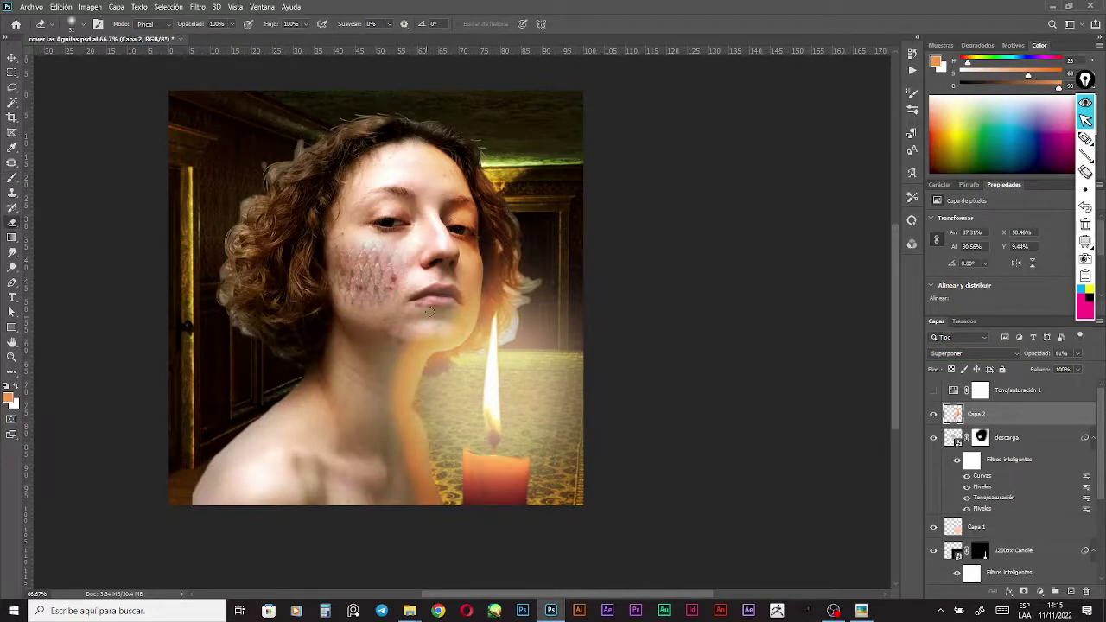
right_click(448, 275)
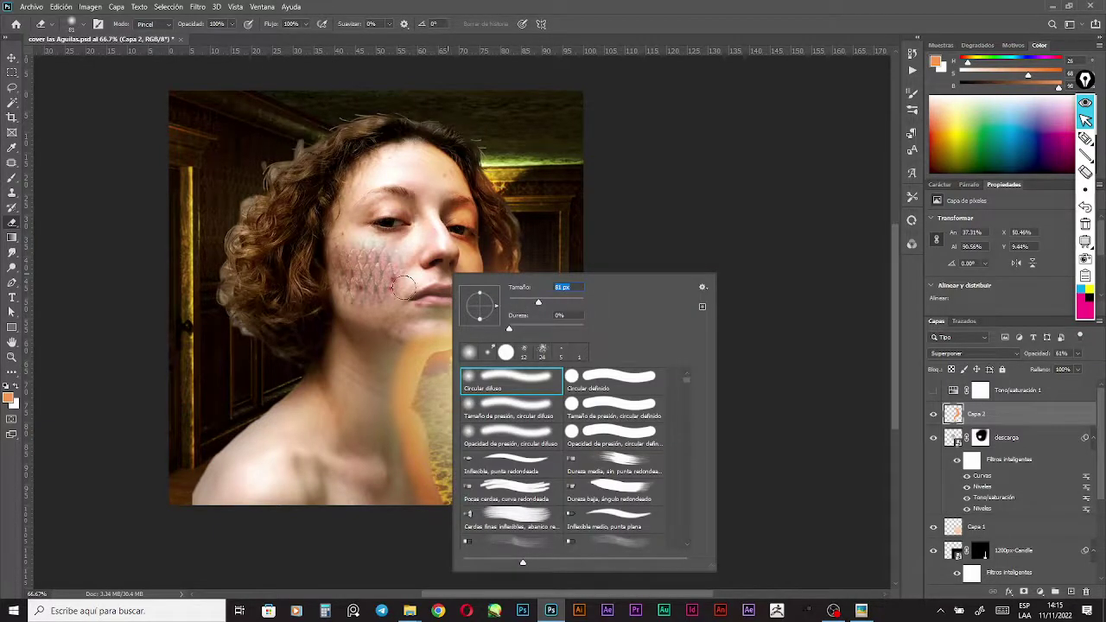
left_click(403, 287)
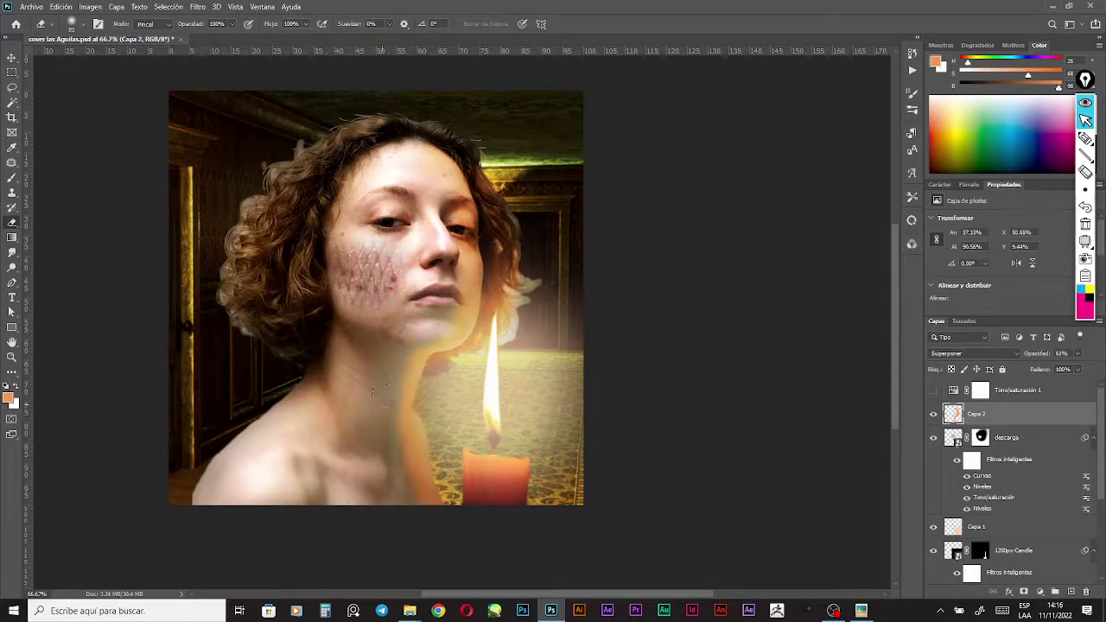
right_click(382, 256)
left_click(498, 285)
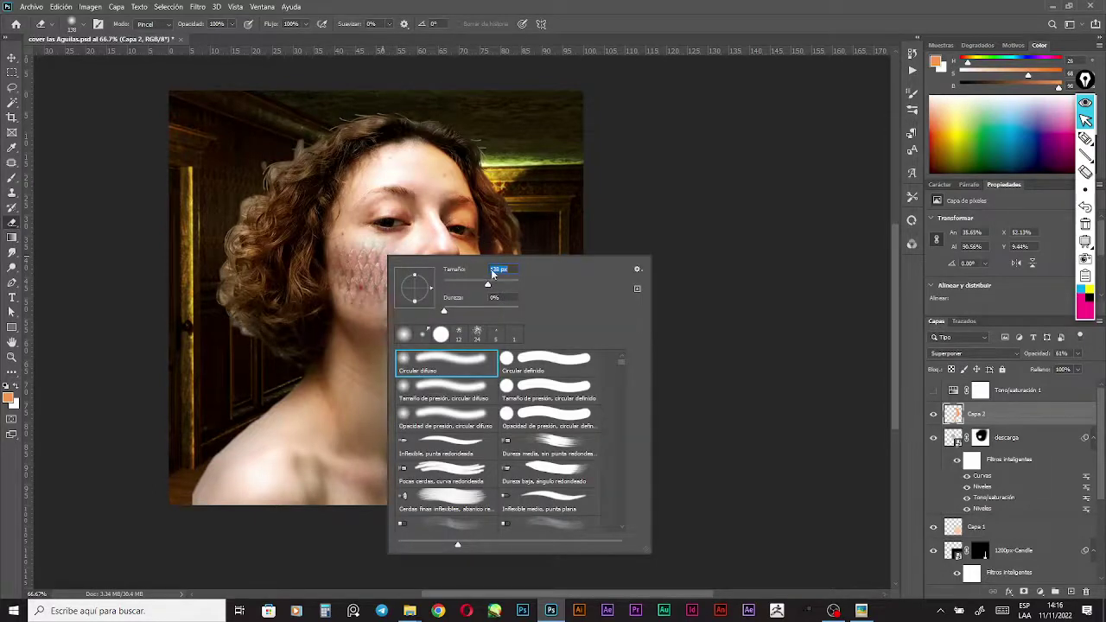
key("Return")
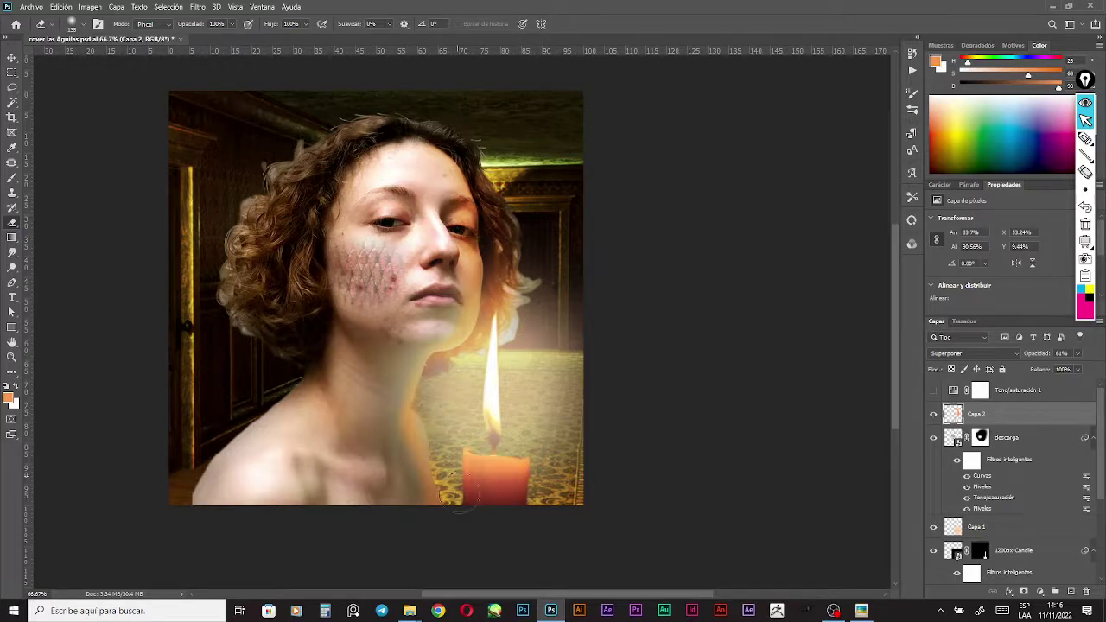
On a new layer above Capa 2, paint soft dark olive green sampled from the room along the shadow-side hair, neck and shoulder
key("v")
left_click_drag(710, 316, 481, 335)
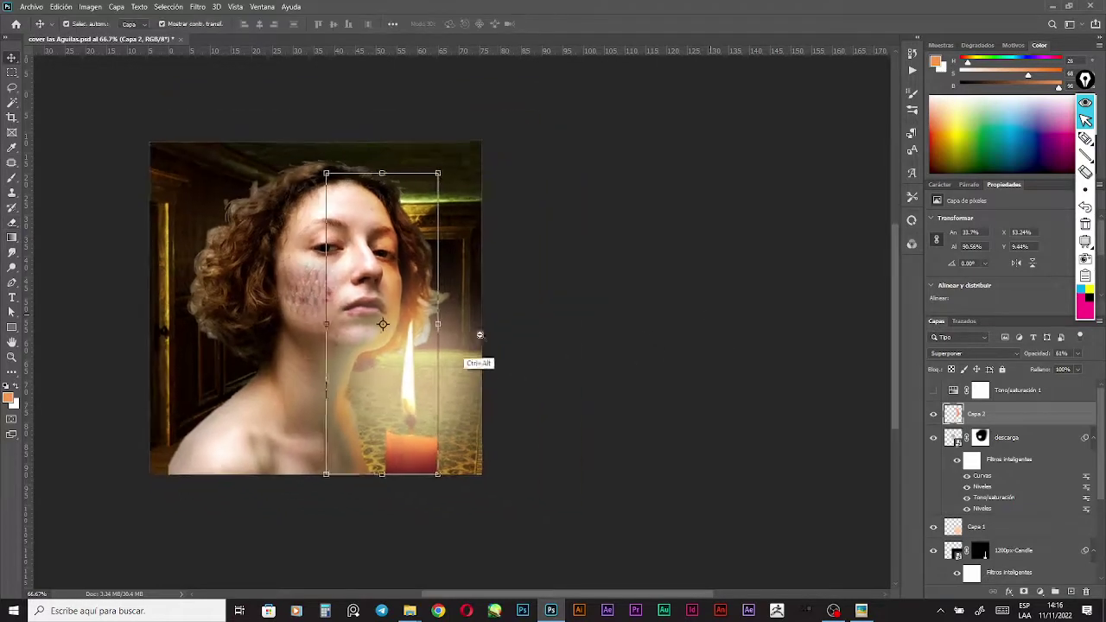
left_click_drag(547, 304, 612, 327)
left_click(638, 336)
left_click(557, 378, "ctrl")
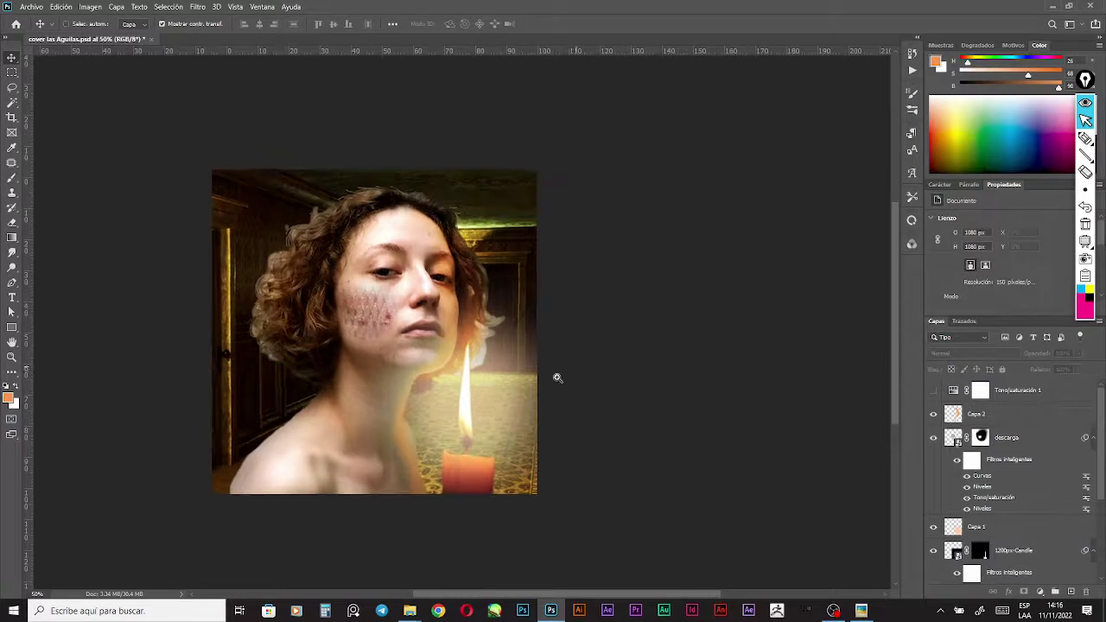
key("b")
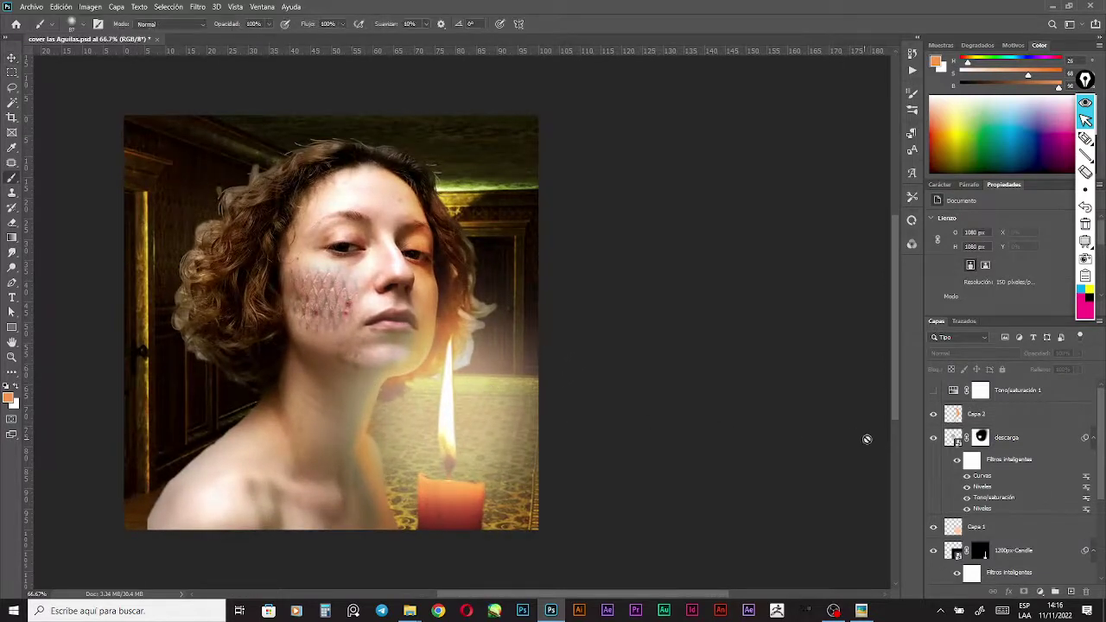
left_click(1037, 419)
left_click(1071, 591)
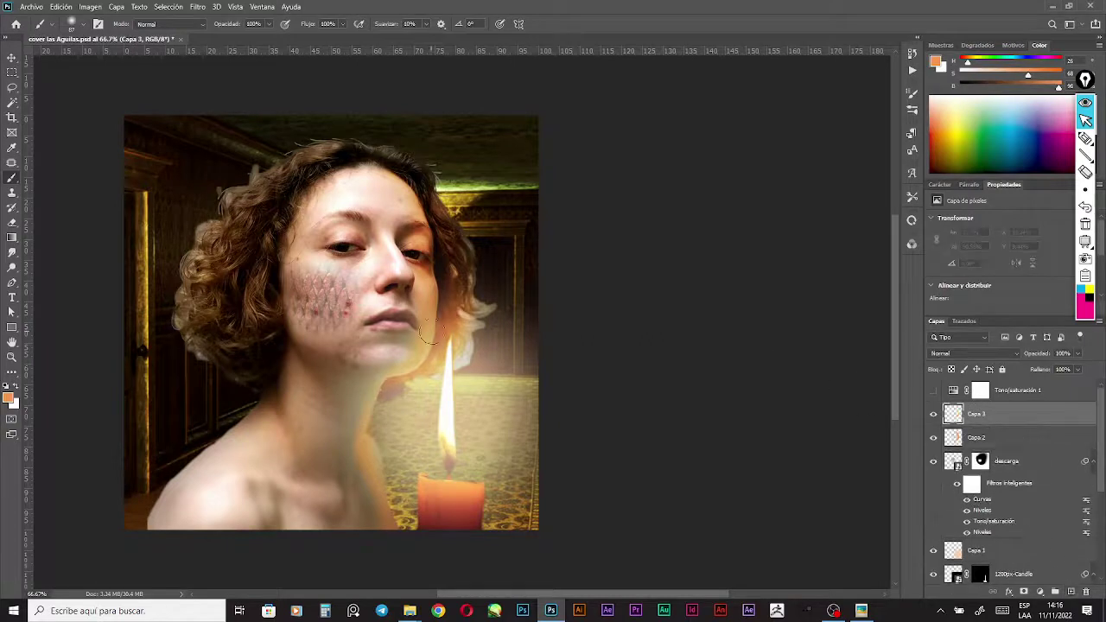
left_click(461, 179, "alt")
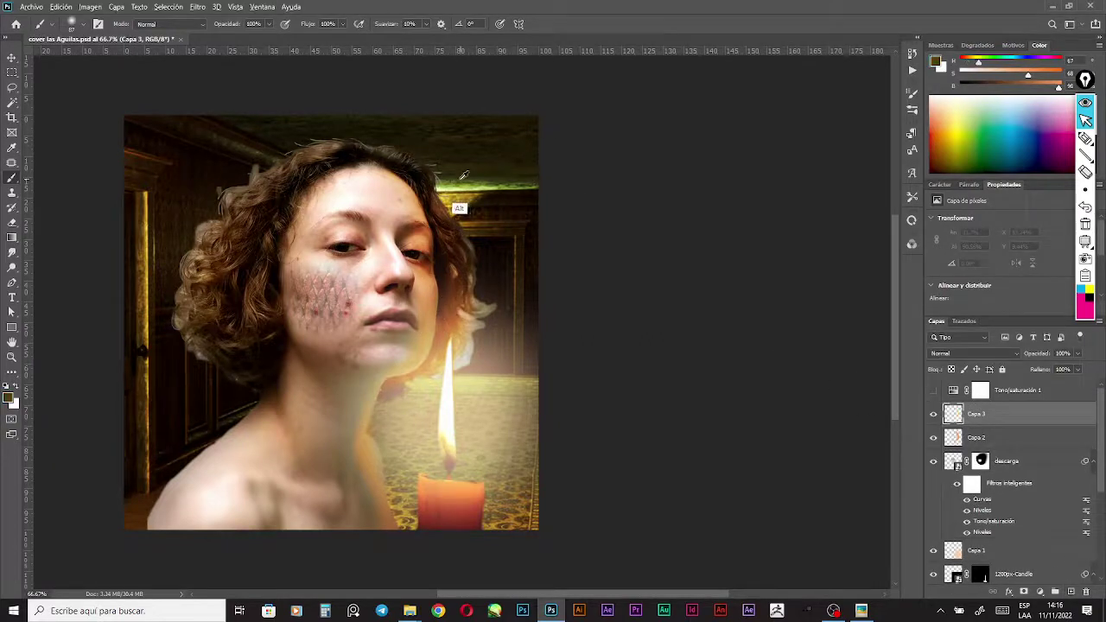
left_click(213, 241)
mouse_move(283, 177)
left_mouse_down()
mouse_move(177, 317)
mouse_move(270, 399)
mouse_move(181, 485)
mouse_move(153, 533)
left_mouse_up()
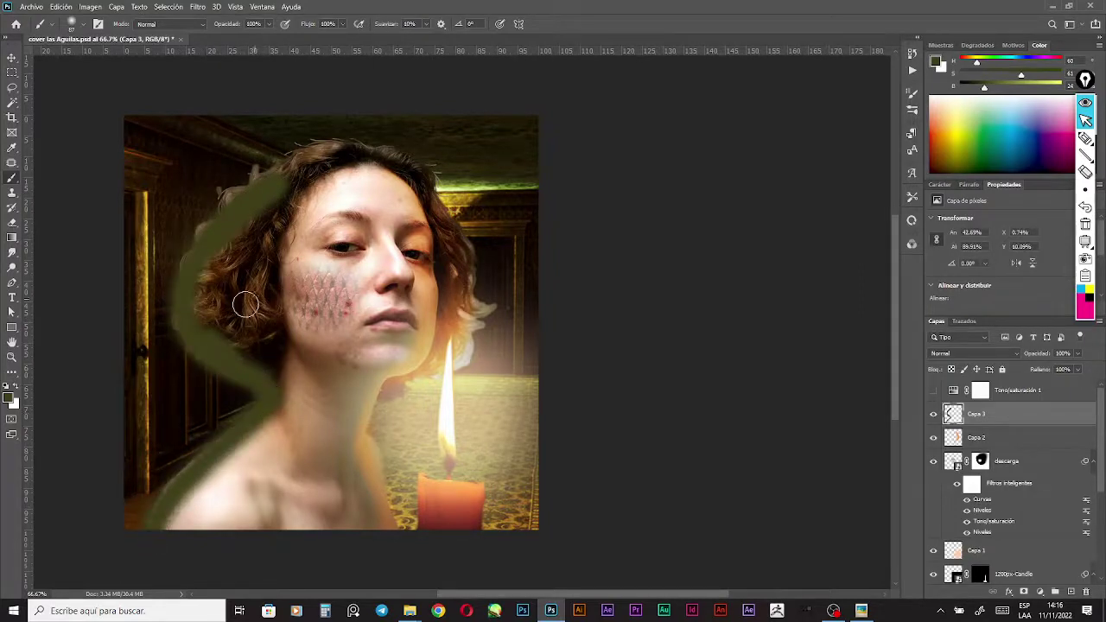
Extend the olive paint over the shadow-side hair and face edge, and set Capa 3 to Superponer at 19% opacity
mouse_move(200, 314)
left_mouse_down()
mouse_move(255, 227)
mouse_move(341, 159)
mouse_move(303, 169)
mouse_move(234, 226)
mouse_move(191, 283)
mouse_move(264, 198)
mouse_move(351, 147)
mouse_move(290, 248)
mouse_move(292, 396)
mouse_move(288, 381)
mouse_move(277, 415)
mouse_move(293, 382)
left_mouse_up()
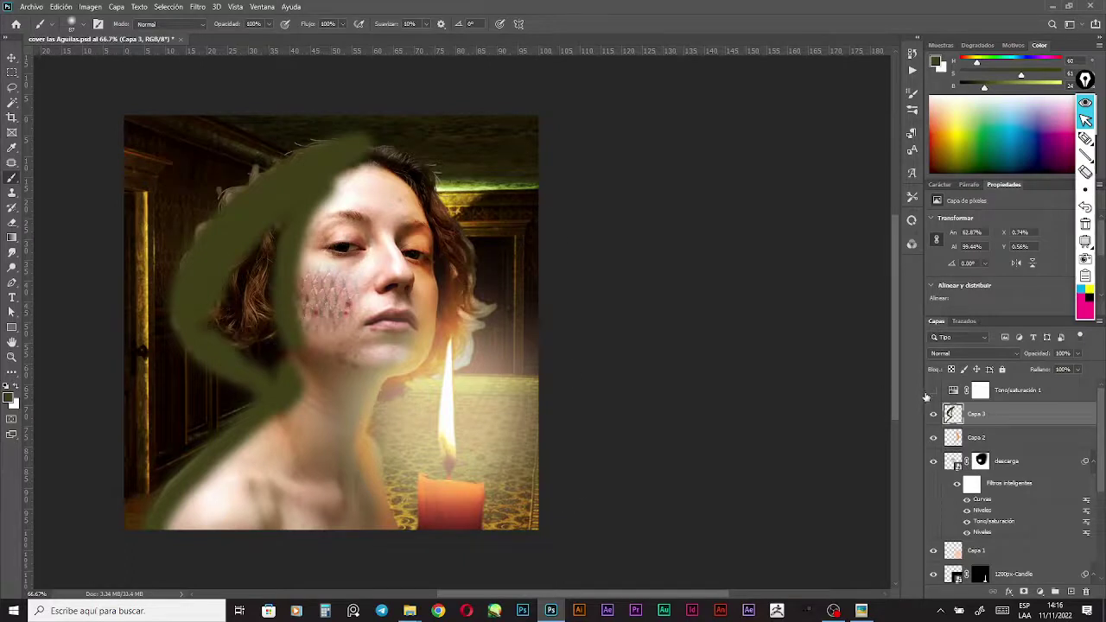
left_click(972, 355)
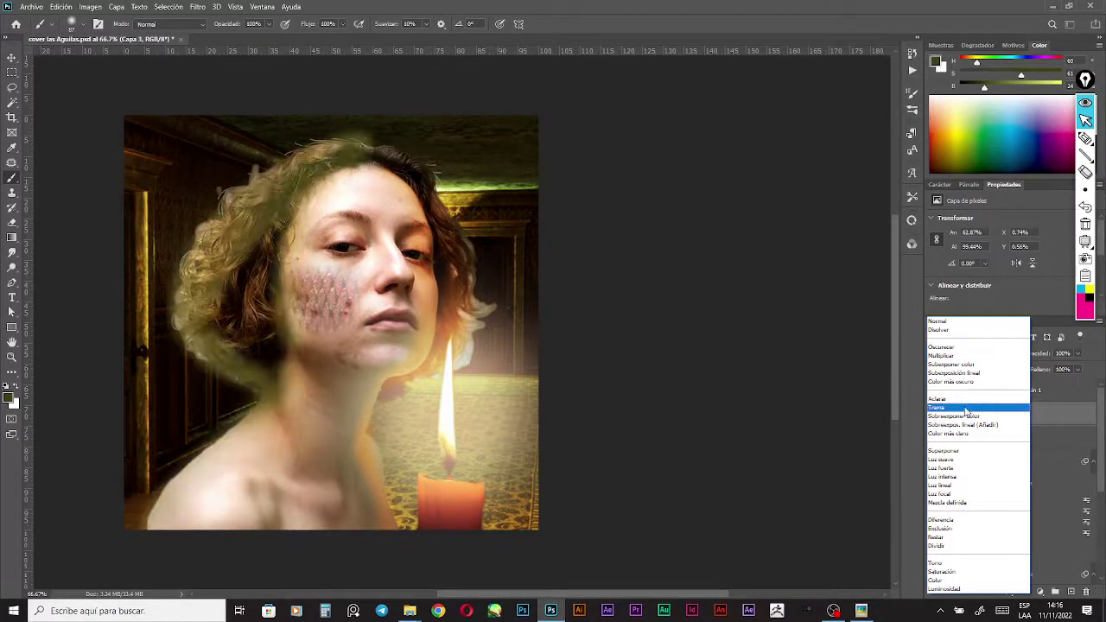
left_click(976, 452)
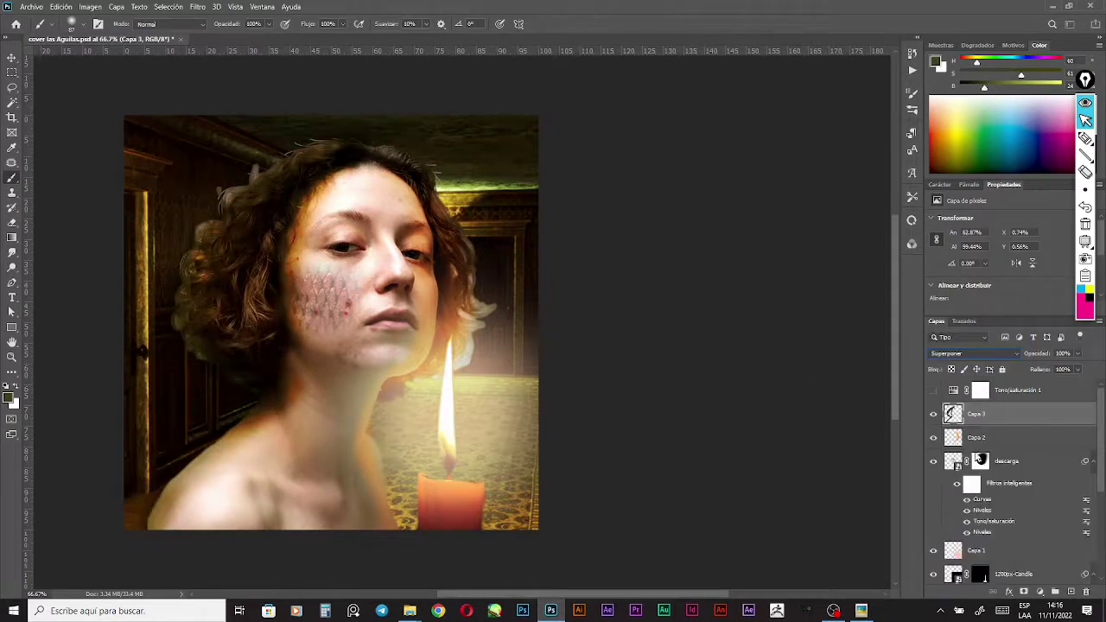
left_click_drag(1034, 358, 981, 355)
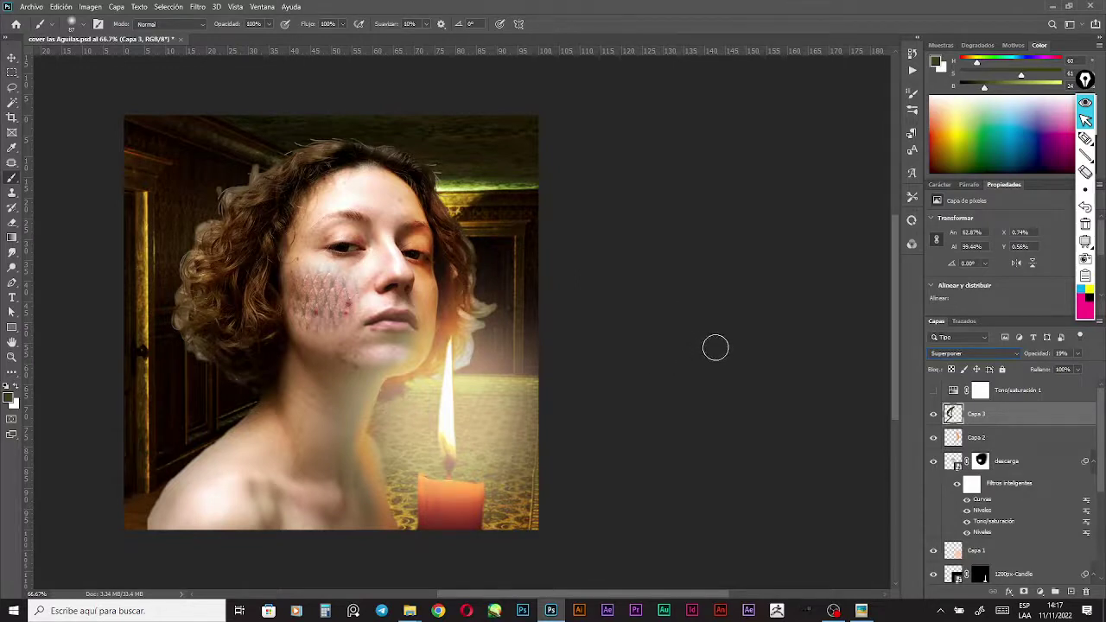
Compare the composite with the olive paint layer Capa 3 hidden and shown
left_click(12, 58)
left_click(120, 102)
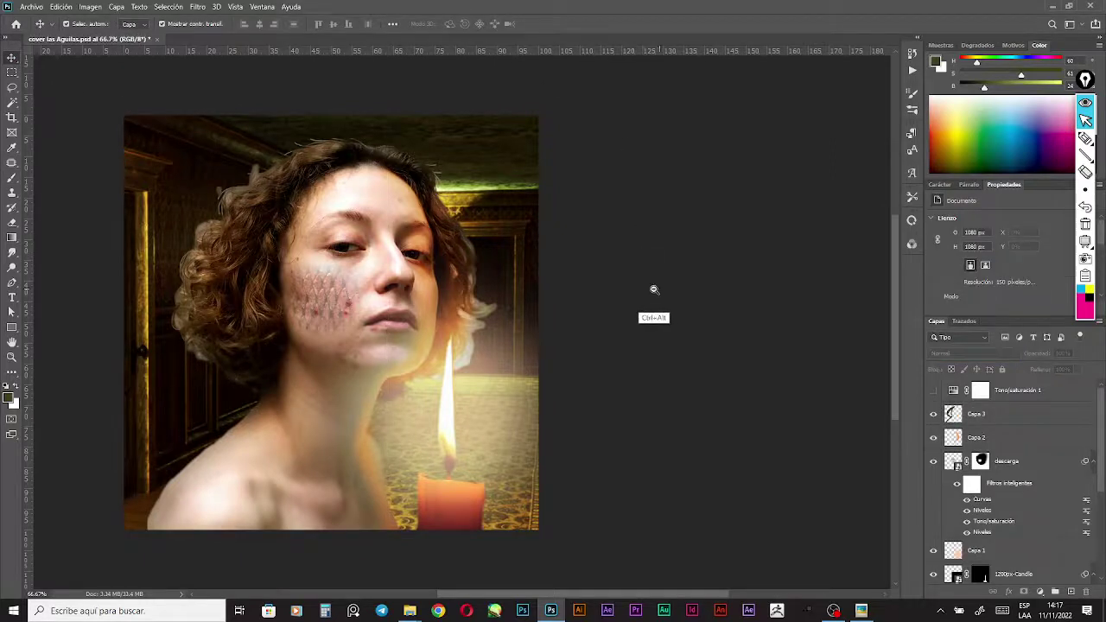
left_click(654, 289, "ctrl+alt")
left_click_drag(537, 342, 651, 319)
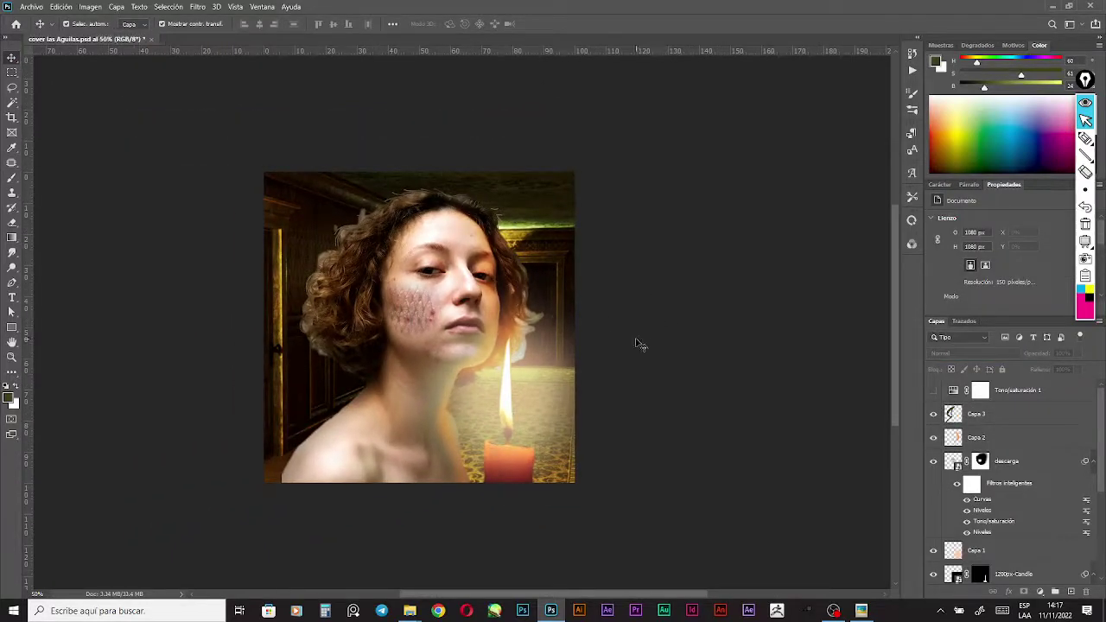
left_click(708, 343, "ctrl")
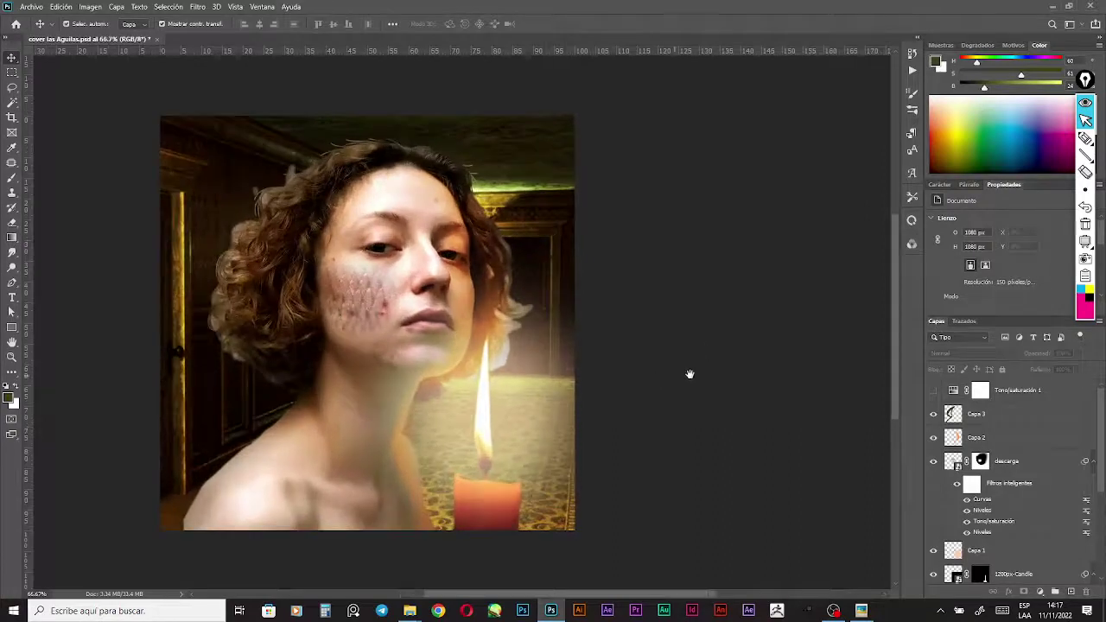
left_click_drag(670, 389, 704, 388)
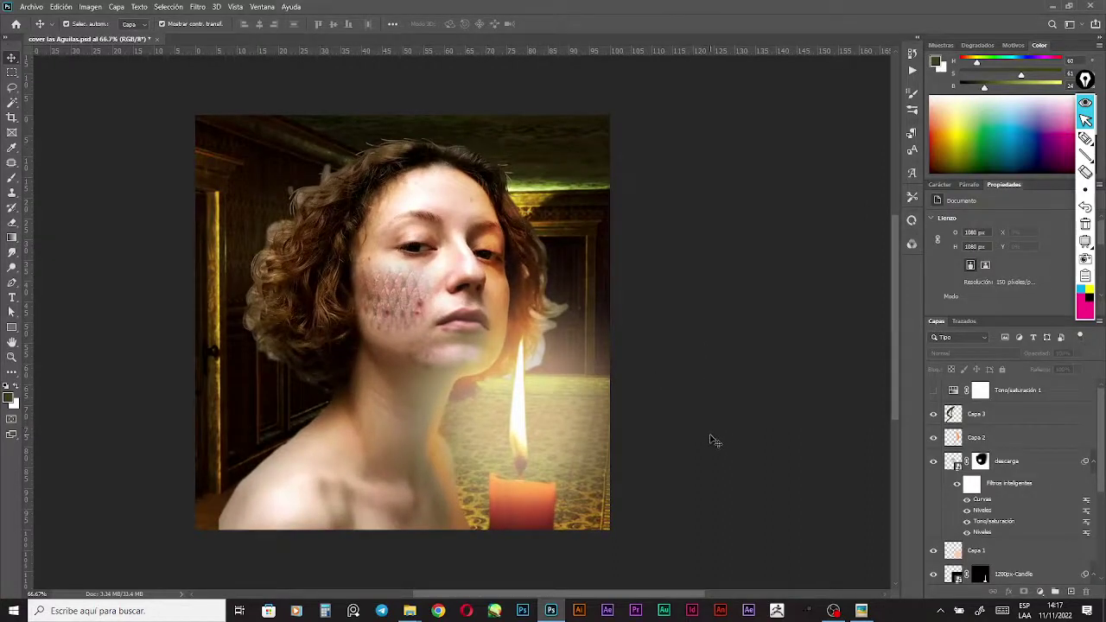
left_click(1034, 422)
left_click(933, 416)
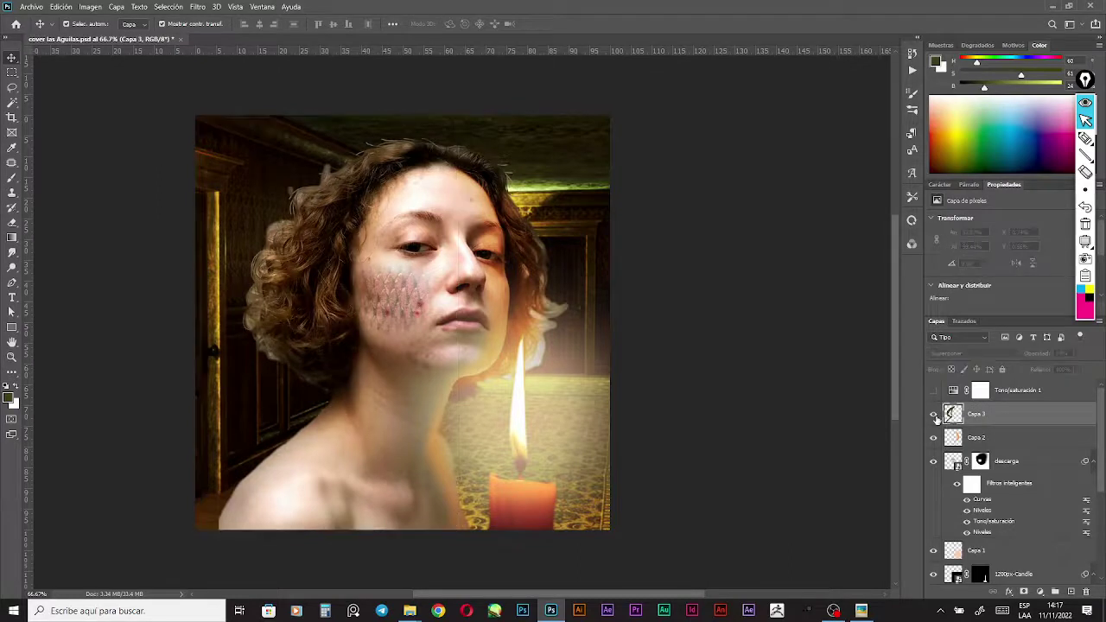
left_click(934, 416)
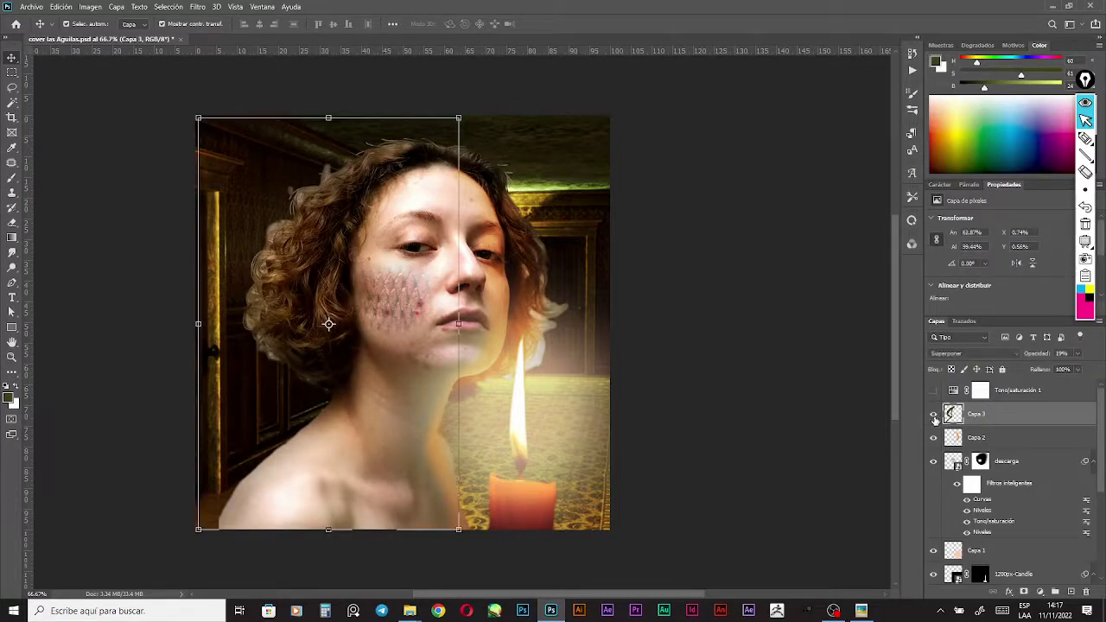
Check the composite's tonal values by toggling the Tono/saturación 1 adjustment layer on and off
left_click(1008, 441)
left_click(1002, 418)
left_click(934, 391)
left_click(934, 392)
left_click(933, 391)
left_click(934, 391)
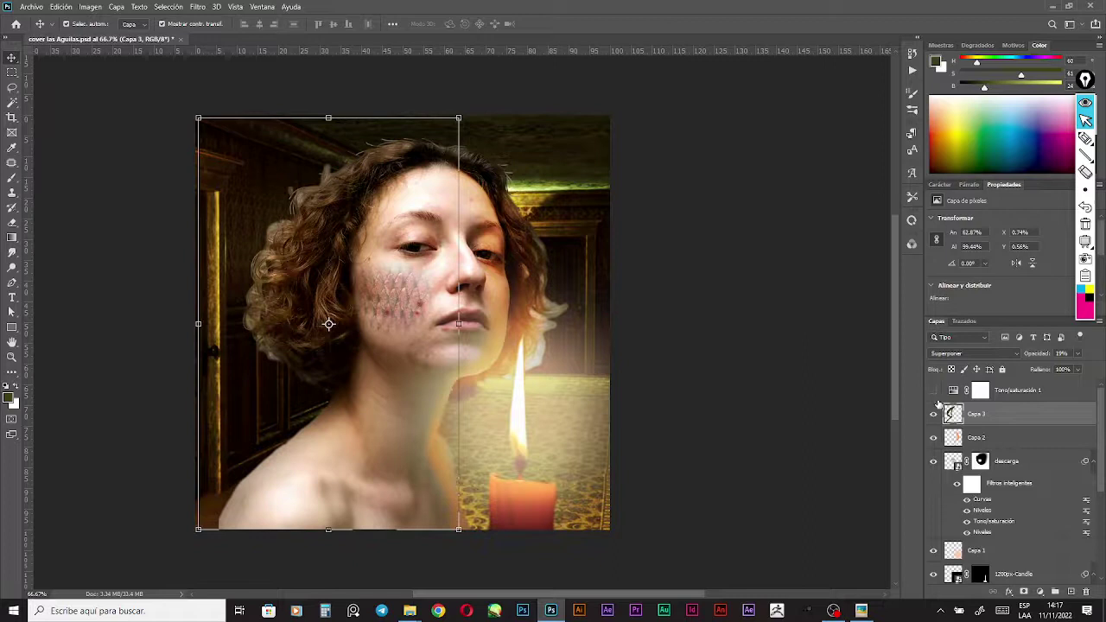
left_click(1012, 391)
key("ctrl+minus")
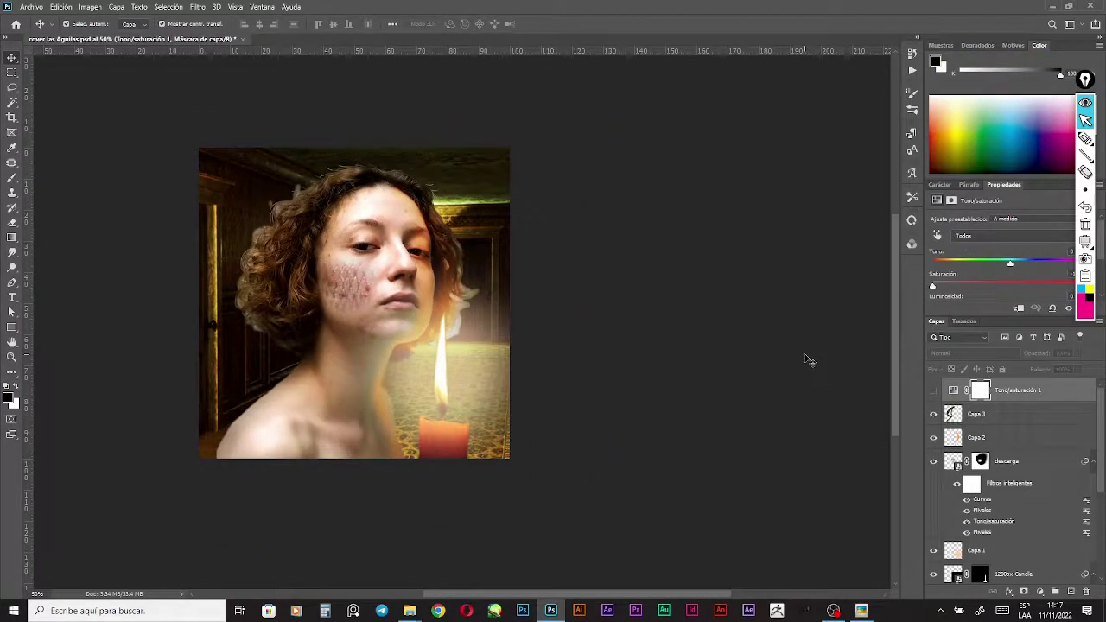
key("ctrl+plus")
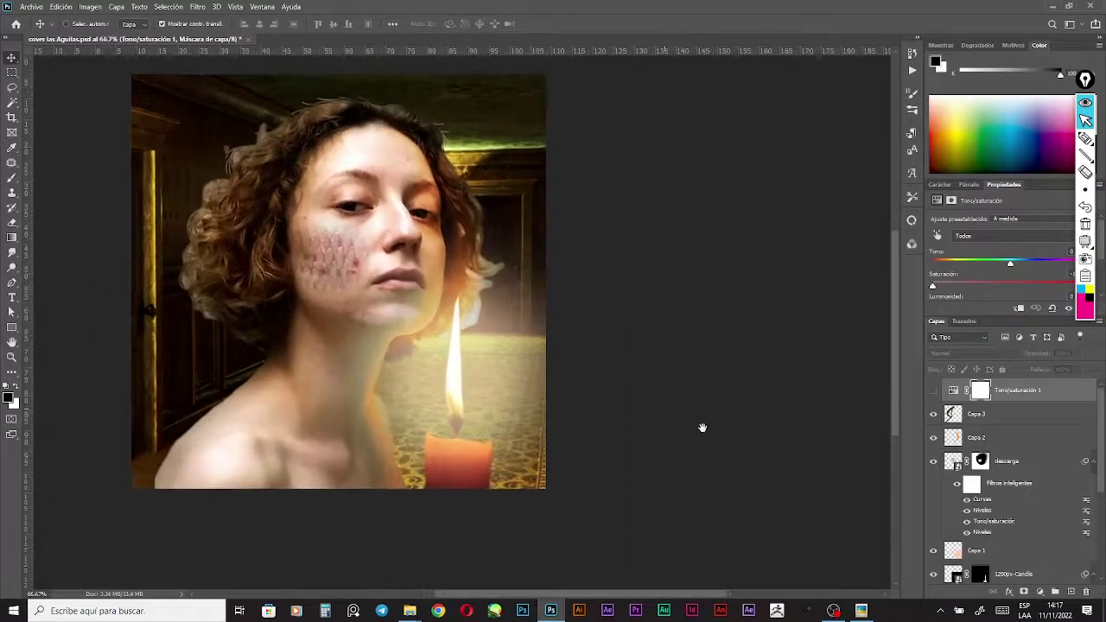
left_click(706, 368)
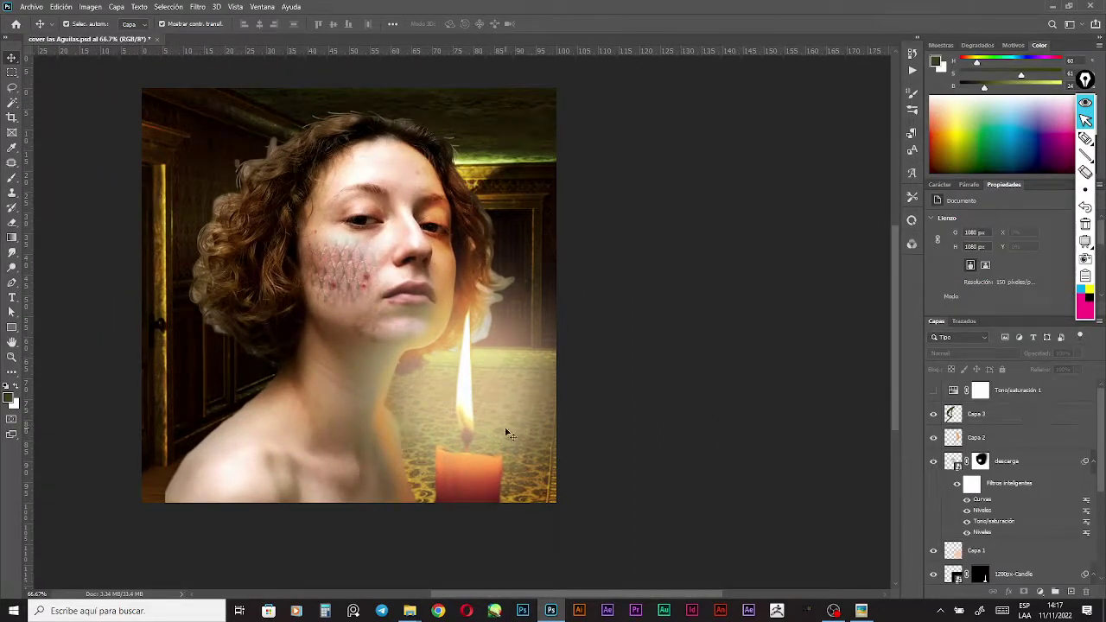
left_click(1019, 421)
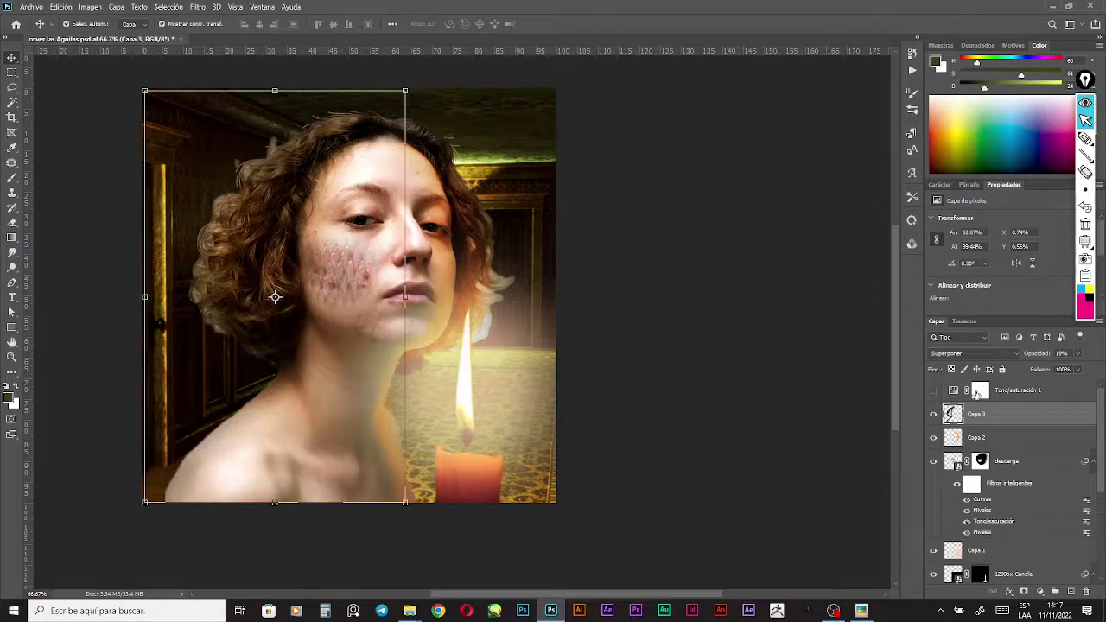
left_click(651, 316)
left_click_drag(652, 316, 659, 326)
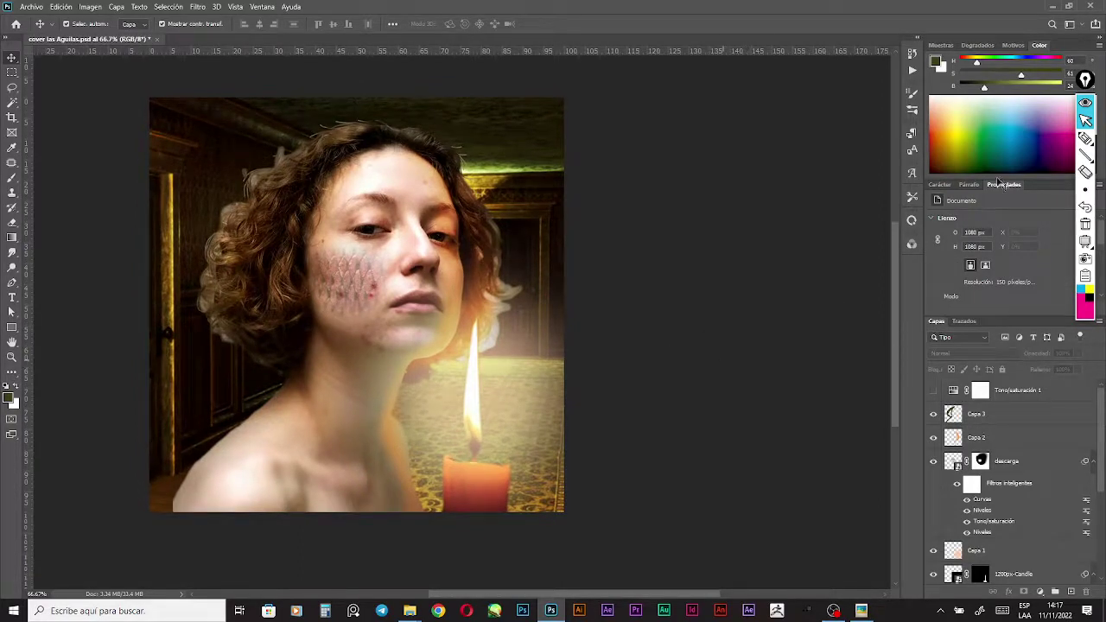
Sketch magenta horns, filled eyes, a wide mouth and a nose over the portrait with the screen annotation pen, and clear the annotations
left_click(1084, 139)
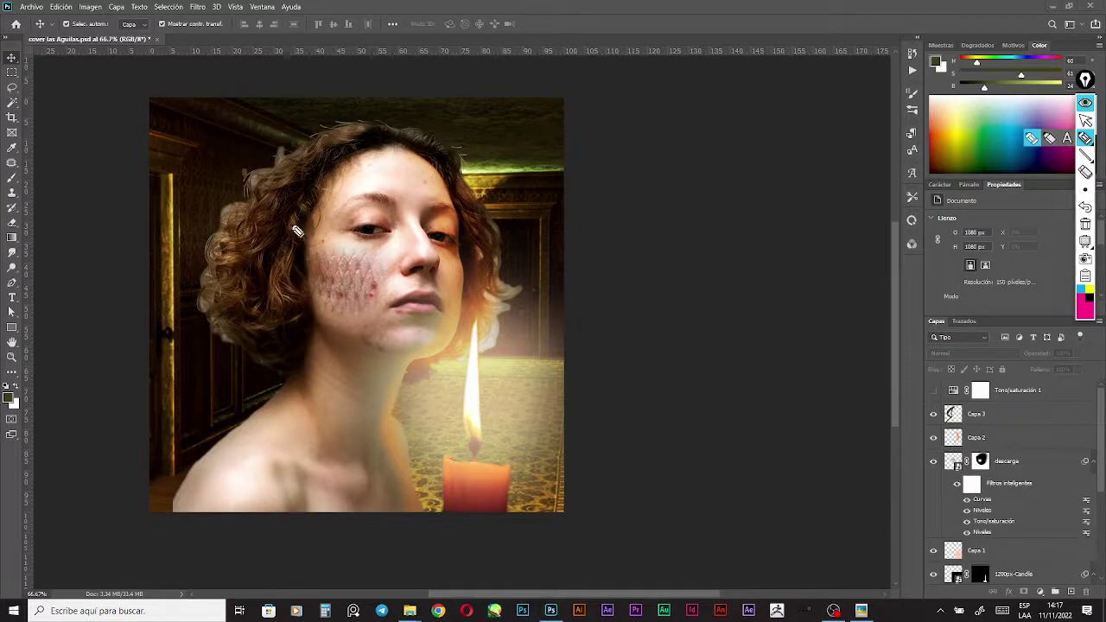
mouse_move(290, 223)
left_mouse_down()
mouse_move(241, 251)
mouse_move(274, 278)
left_mouse_up()
mouse_move(475, 229)
left_mouse_down()
mouse_move(494, 209)
mouse_move(490, 261)
left_mouse_up()
left_click_drag(376, 166, 450, 189)
left_click_drag(354, 229, 438, 238)
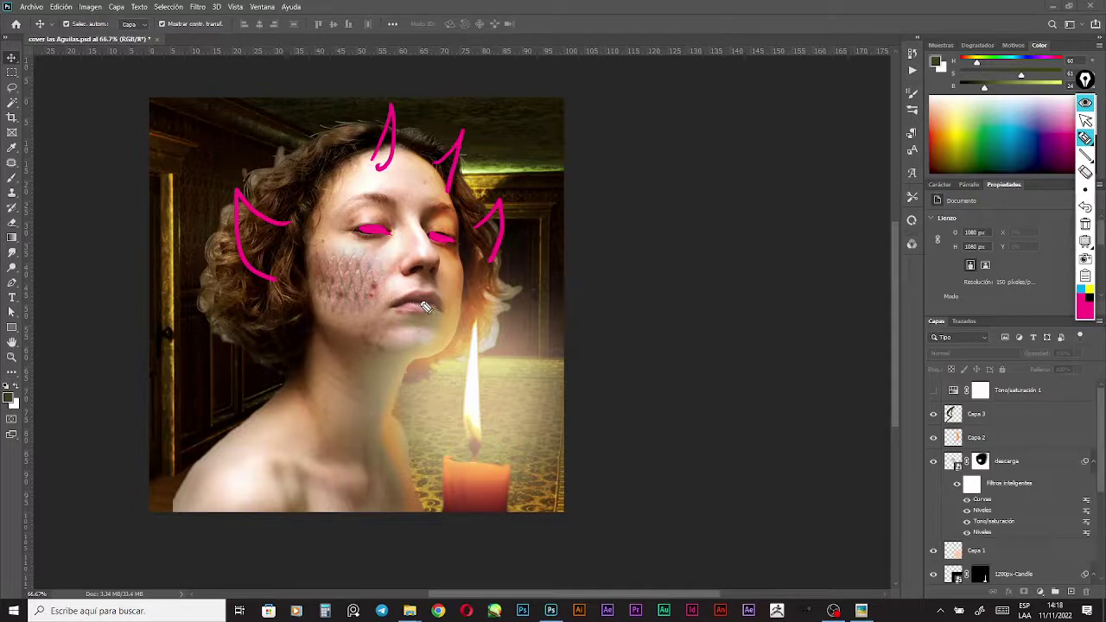
mouse_move(372, 285)
left_mouse_down()
mouse_move(458, 298)
mouse_move(447, 304)
left_mouse_up()
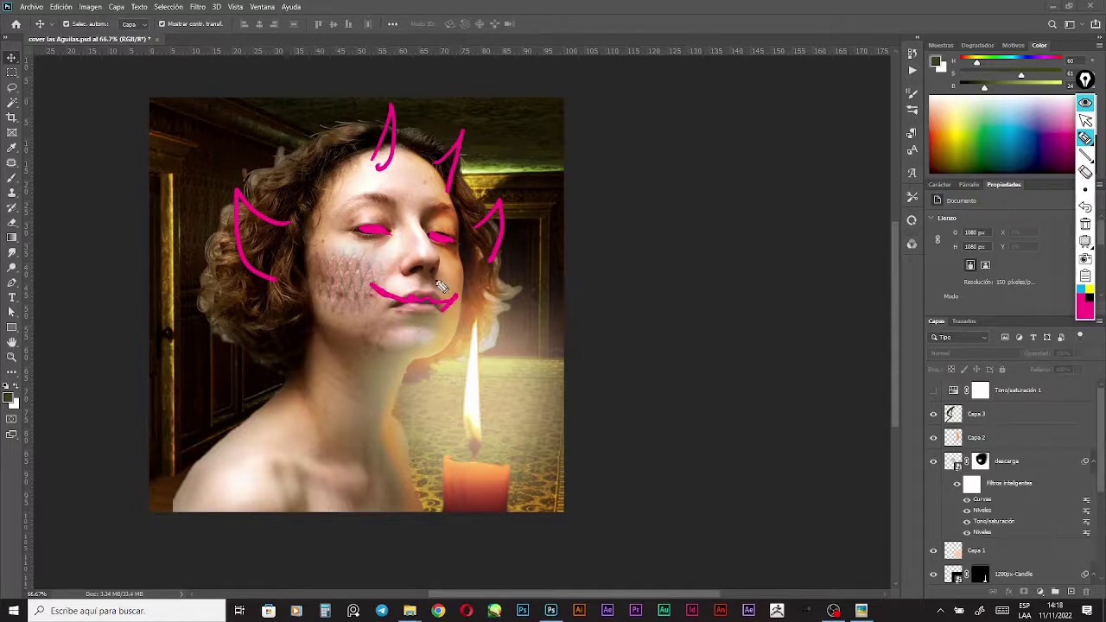
mouse_move(416, 211)
left_mouse_down()
mouse_move(452, 248)
mouse_move(445, 279)
mouse_move(413, 264)
mouse_move(401, 275)
left_mouse_up()
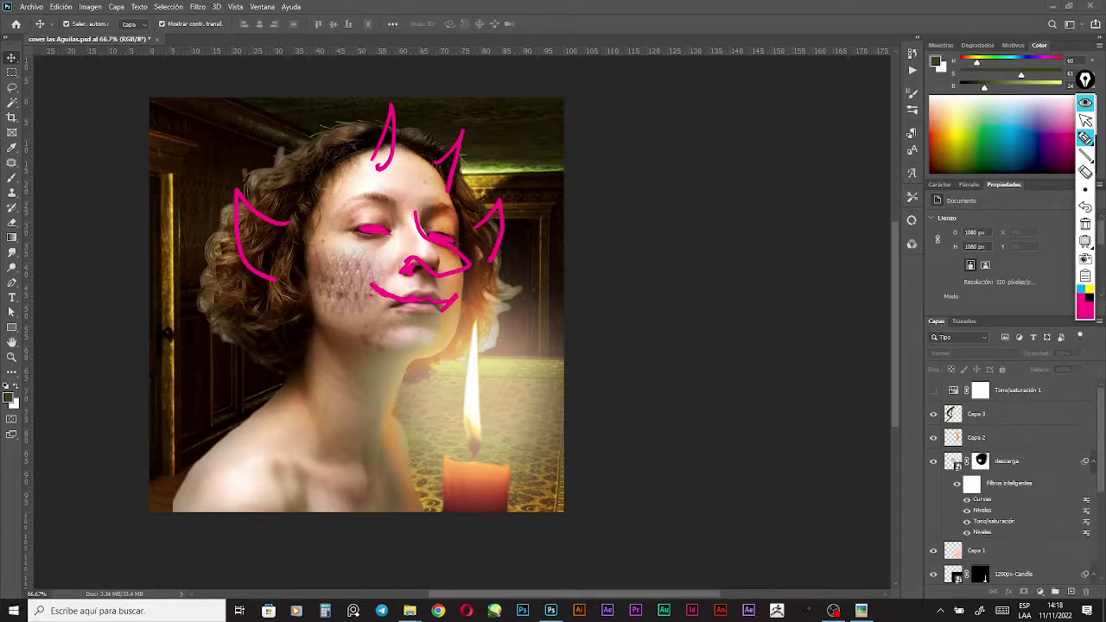
left_click(1085, 119)
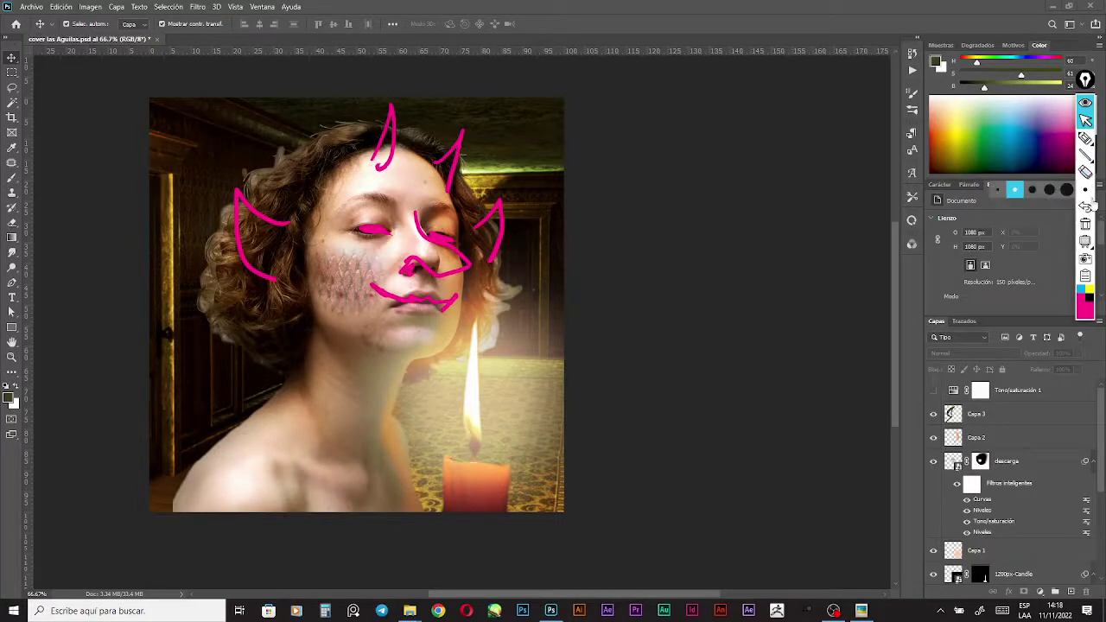
left_click(1085, 225)
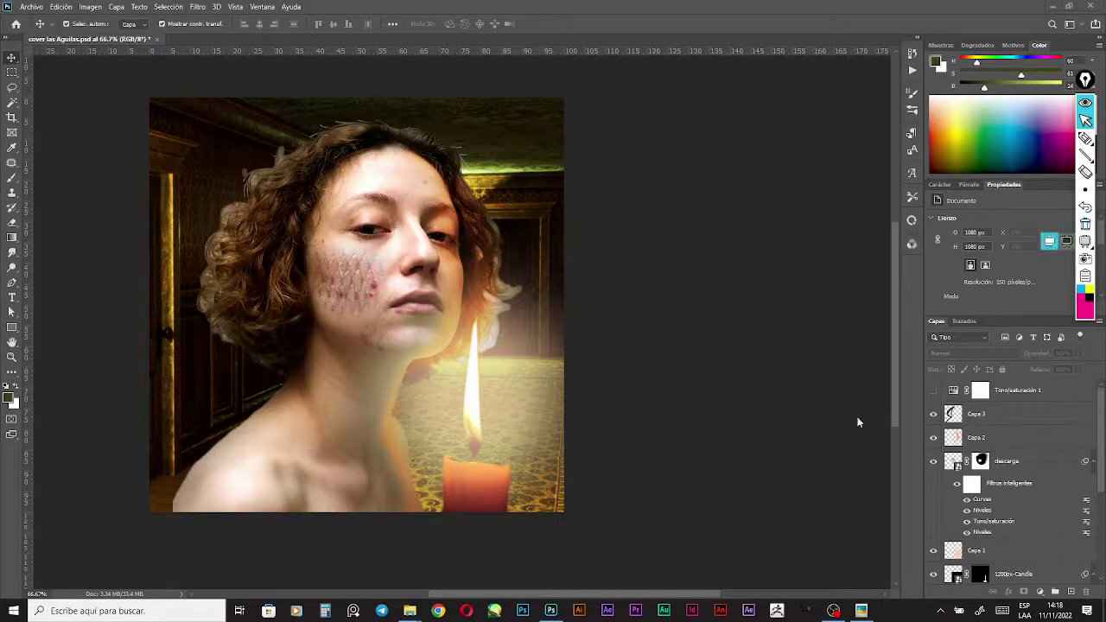
left_click(1009, 415)
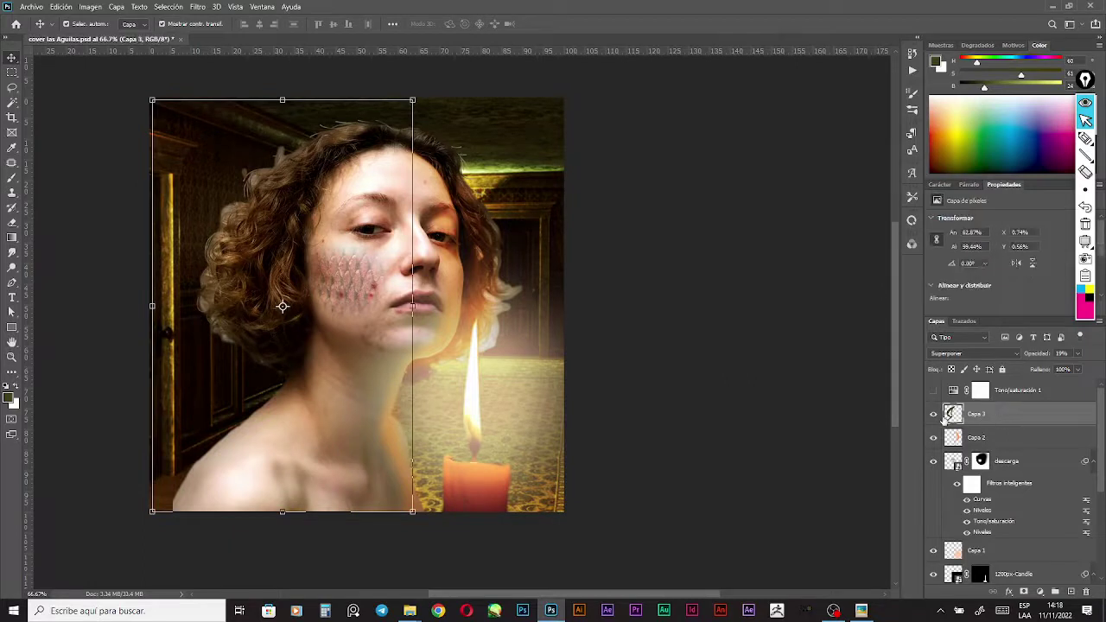
left_click(804, 304)
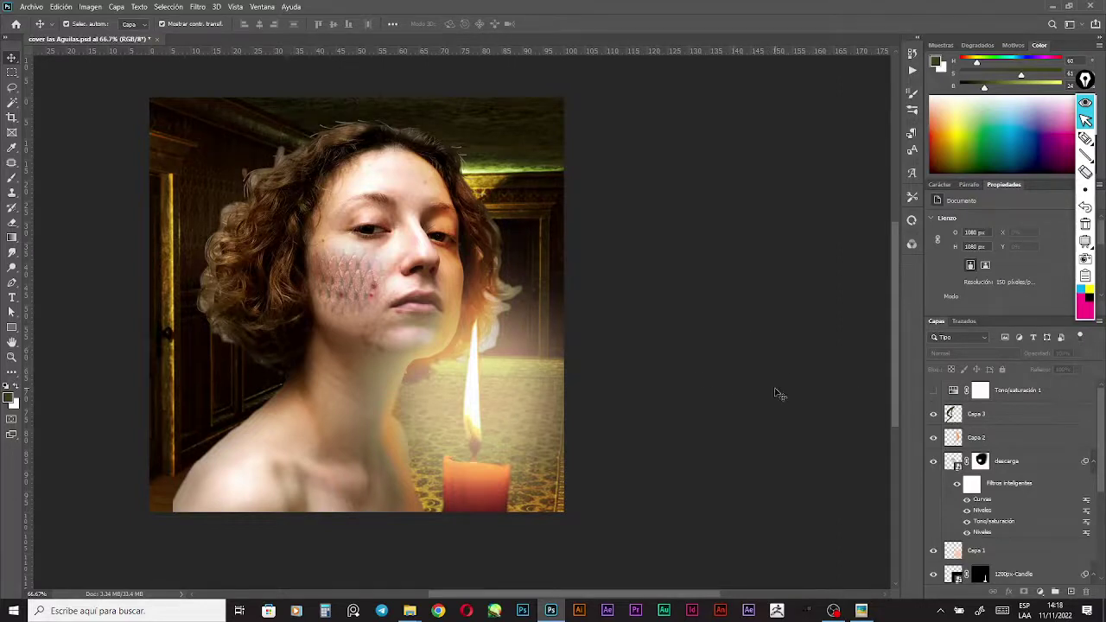
left_click_drag(739, 366, 763, 381)
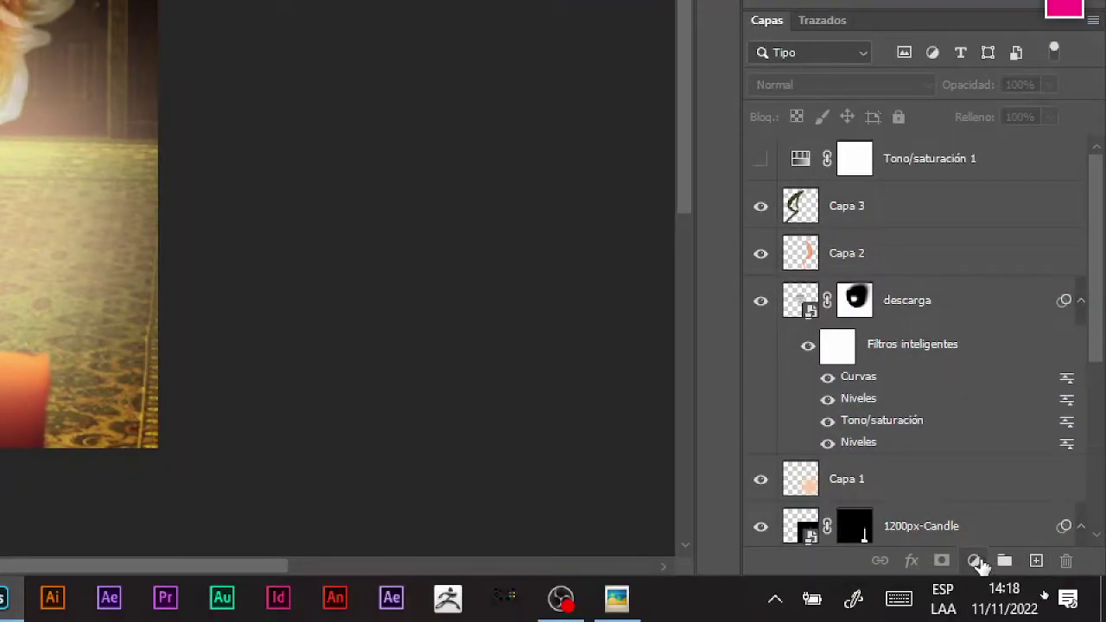
Add an Equilibrio de color adjustment layer at the top of the layer stack and move the annotation toolbar clear of its properties
left_click(974, 560)
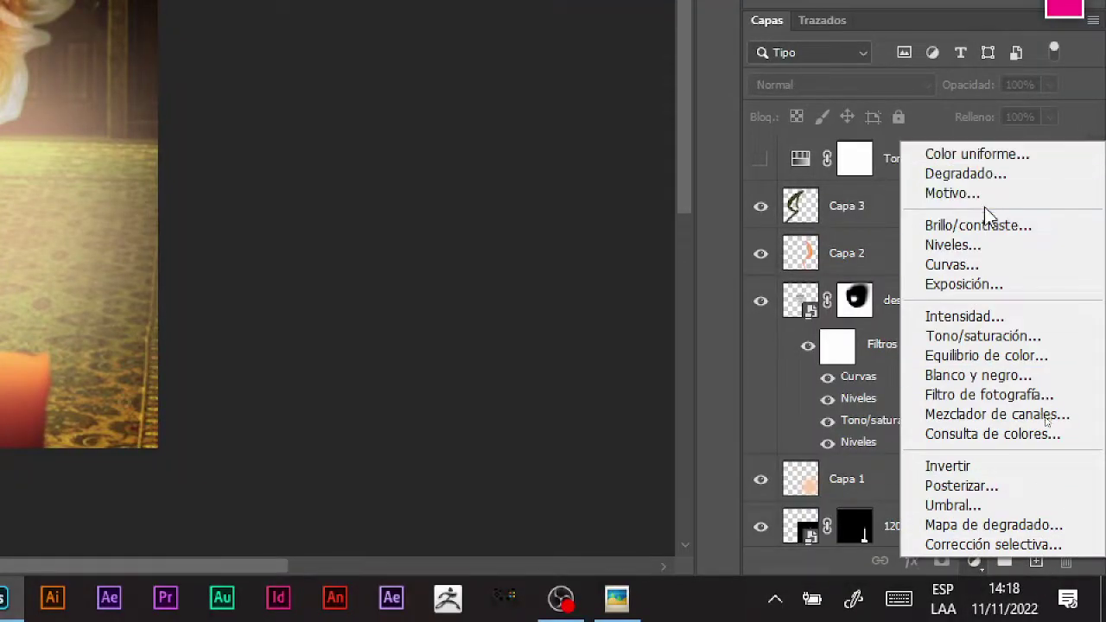
left_click(990, 364)
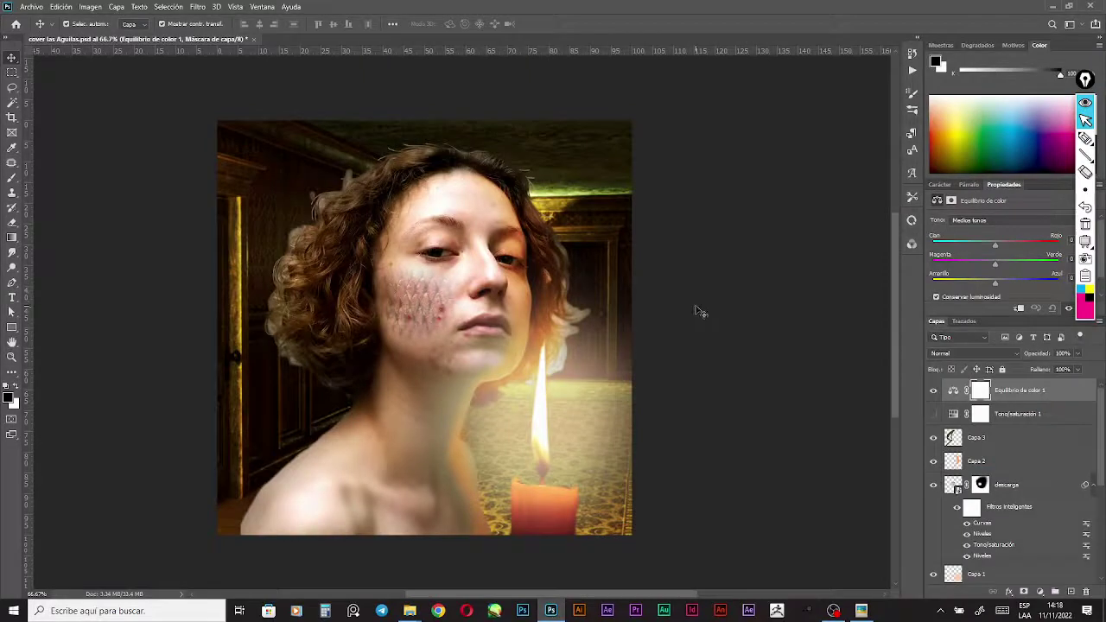
left_click_drag(288, 603, 450, 599)
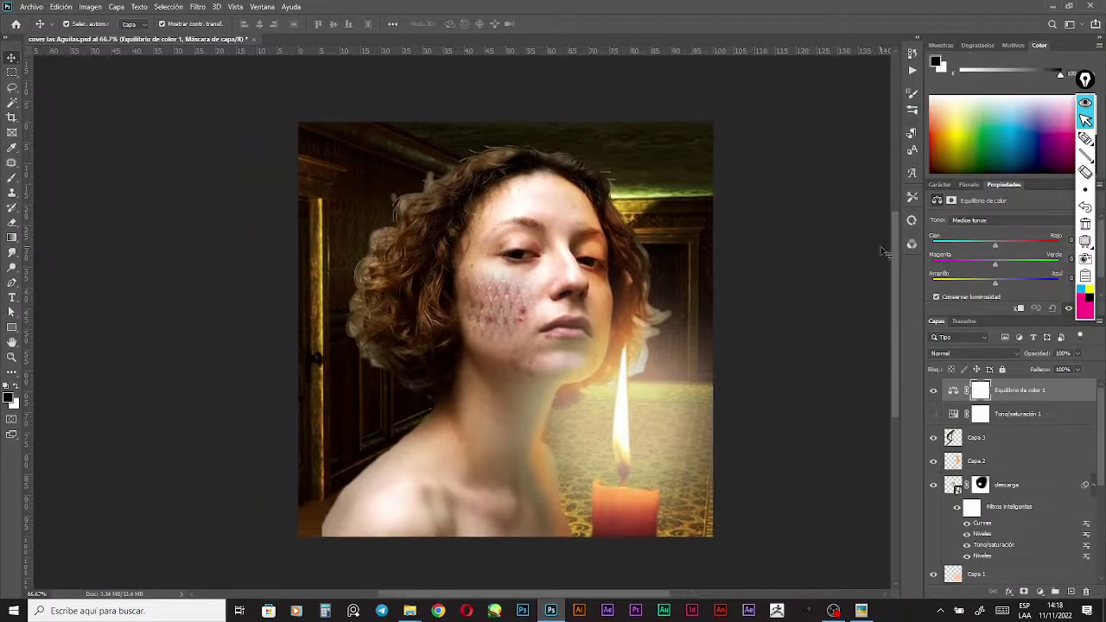
left_click_drag(1085, 82, 881, 111)
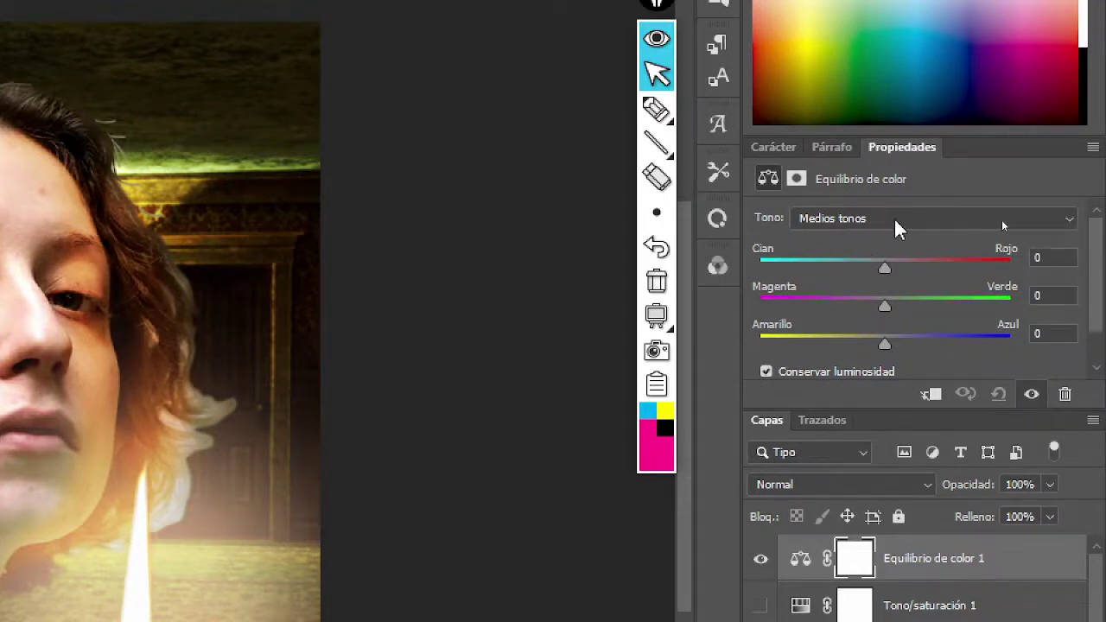
Set the Equilibrio de color for Iluminaciones to +27 Cian–Rojo, -14 Magenta–Verde and -32 Amarillo–Azul
left_click(1069, 221)
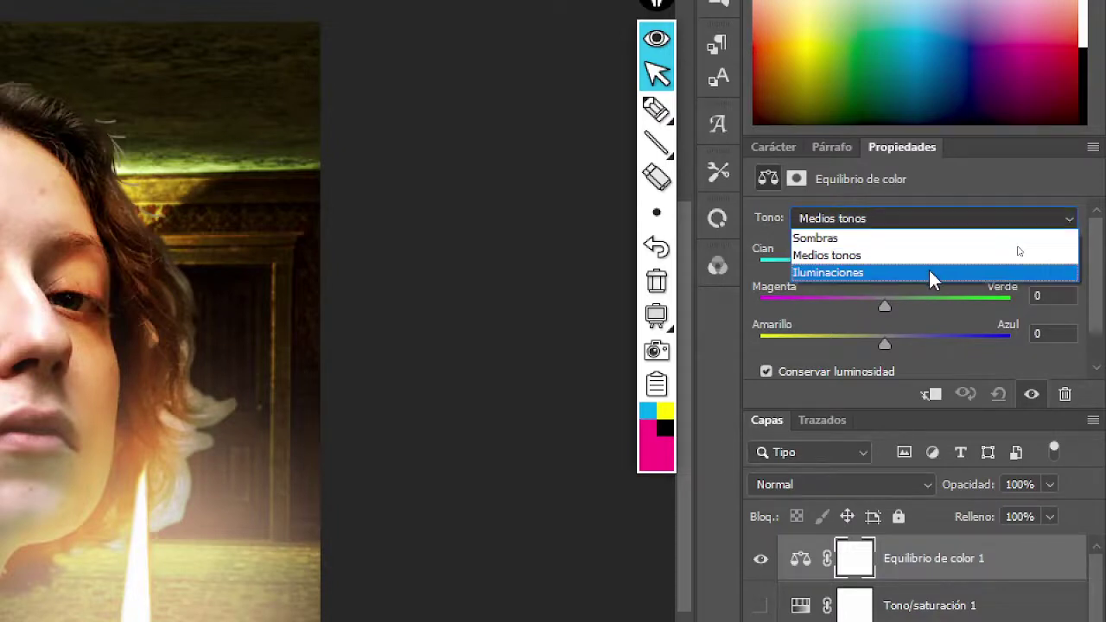
key("Escape")
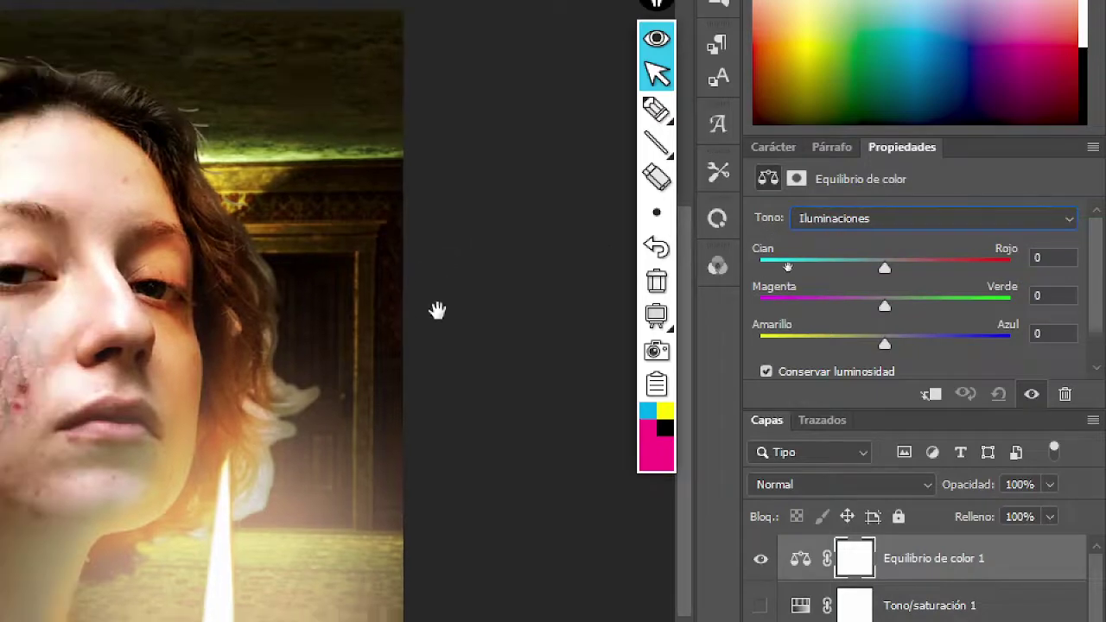
left_click_drag(434, 311, 496, 320)
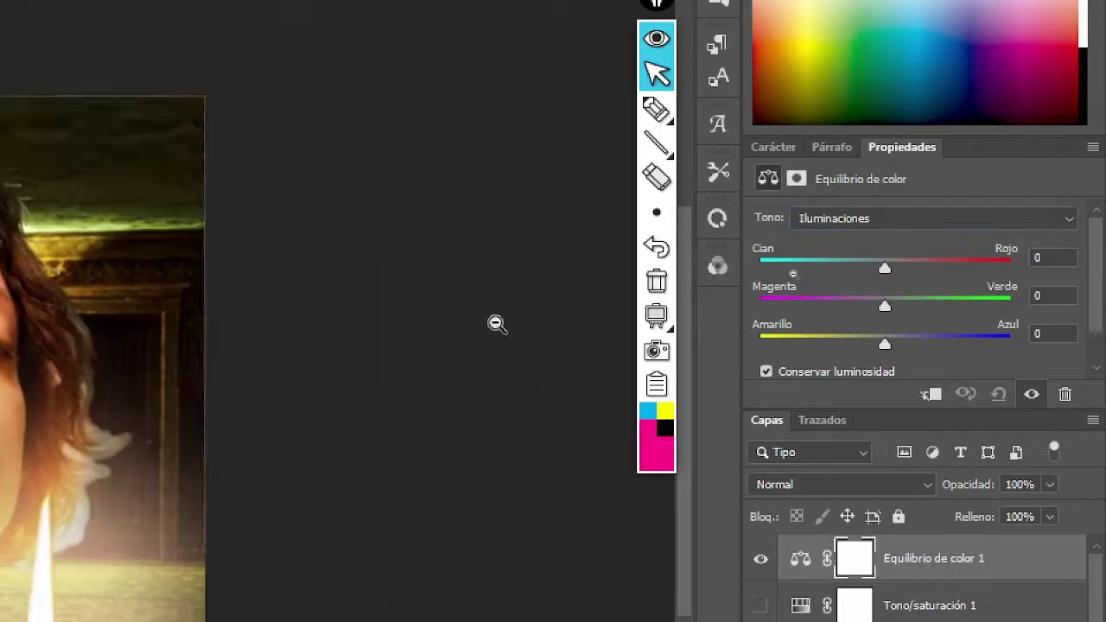
left_click_drag(285, 317, 283, 206)
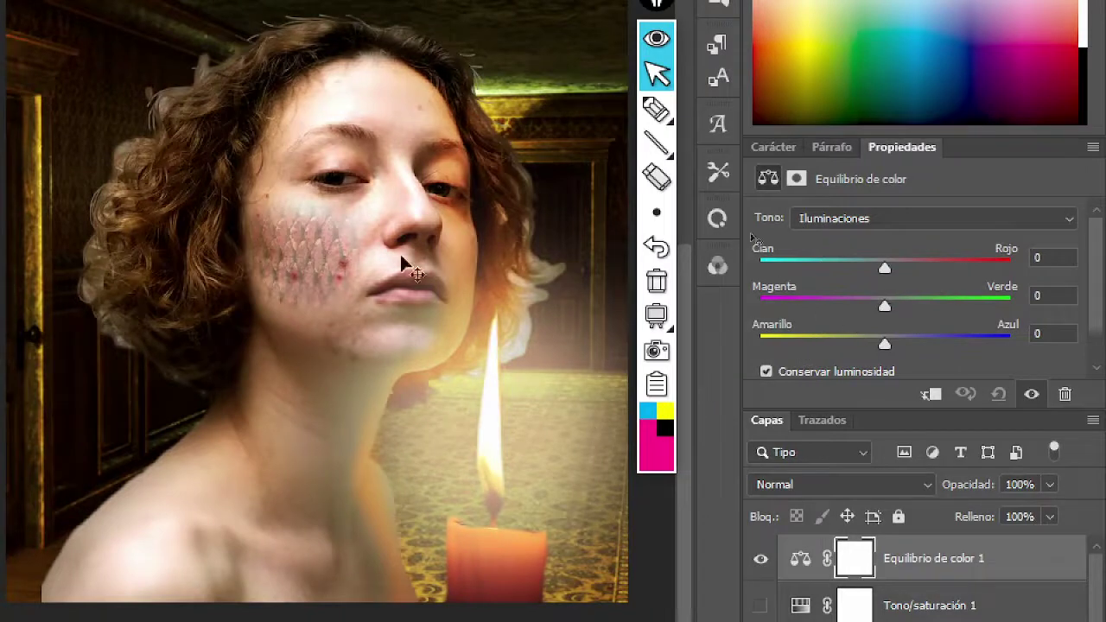
left_click_drag(476, 251, 475, 268)
left_click(476, 268, "alt")
left_click_drag(34, 365, 652, 160)
left_click_drag(332, 299, 247, 395)
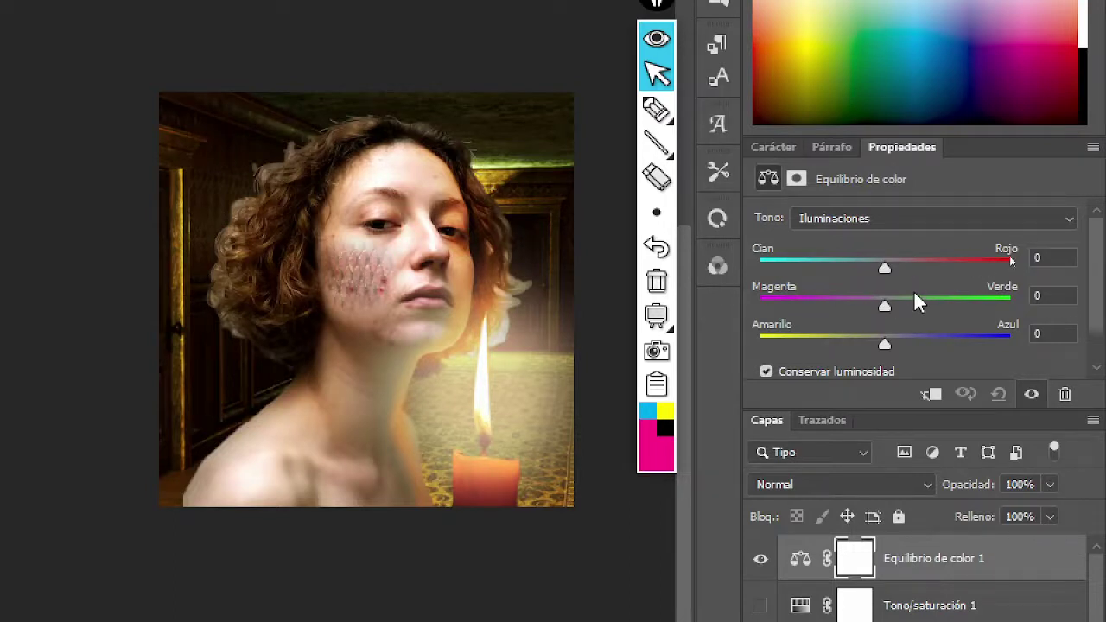
left_click_drag(890, 267, 917, 268)
mouse_move(882, 304)
left_mouse_down()
mouse_move(854, 307)
mouse_move(879, 307)
left_mouse_up()
left_click_drag(883, 346, 870, 309)
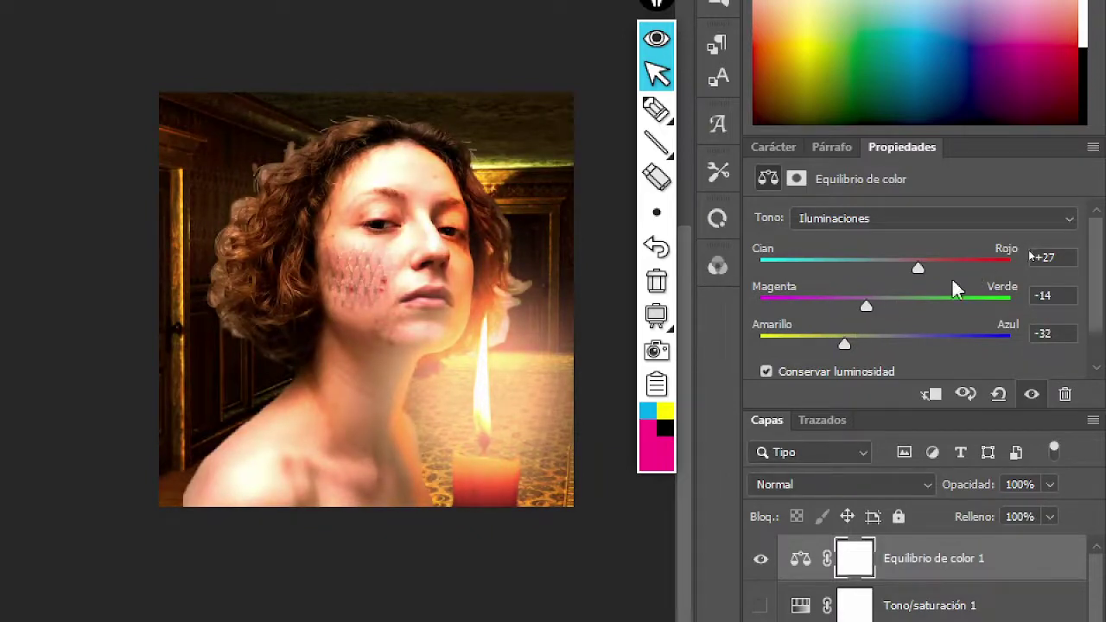
Set the Equilibrio de color for Iluminaciones to +5 Cian–Rojo, -26 Magenta–Verde and -39 Amarillo–Azul
left_click_drag(918, 269, 890, 268)
left_click_drag(867, 305, 852, 301)
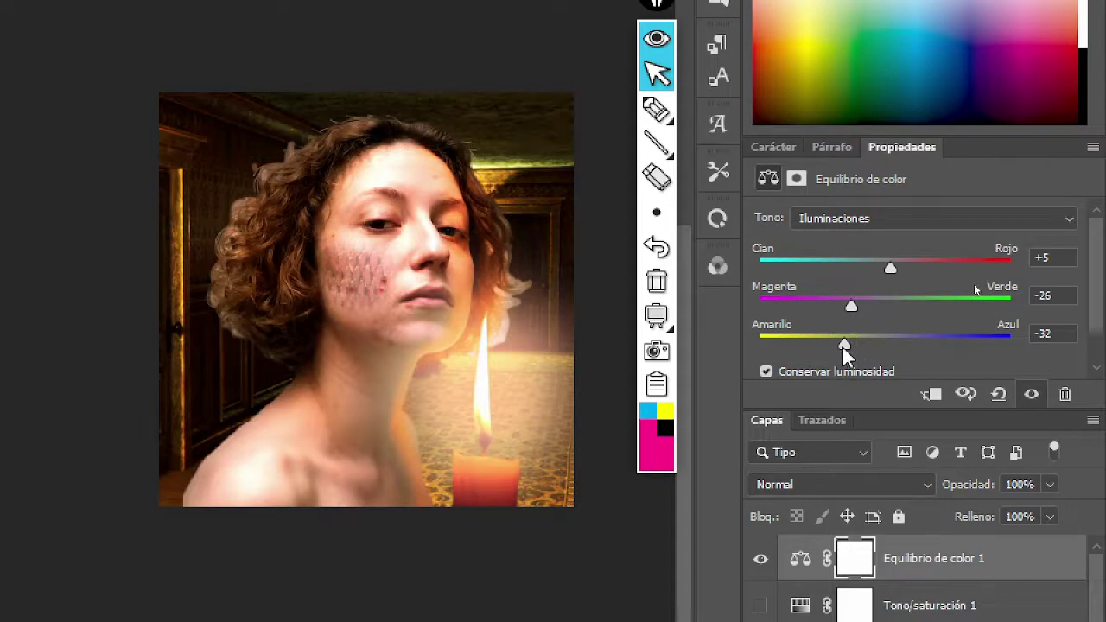
mouse_move(843, 345)
left_mouse_down()
mouse_move(820, 343)
mouse_move(835, 343)
left_mouse_up()
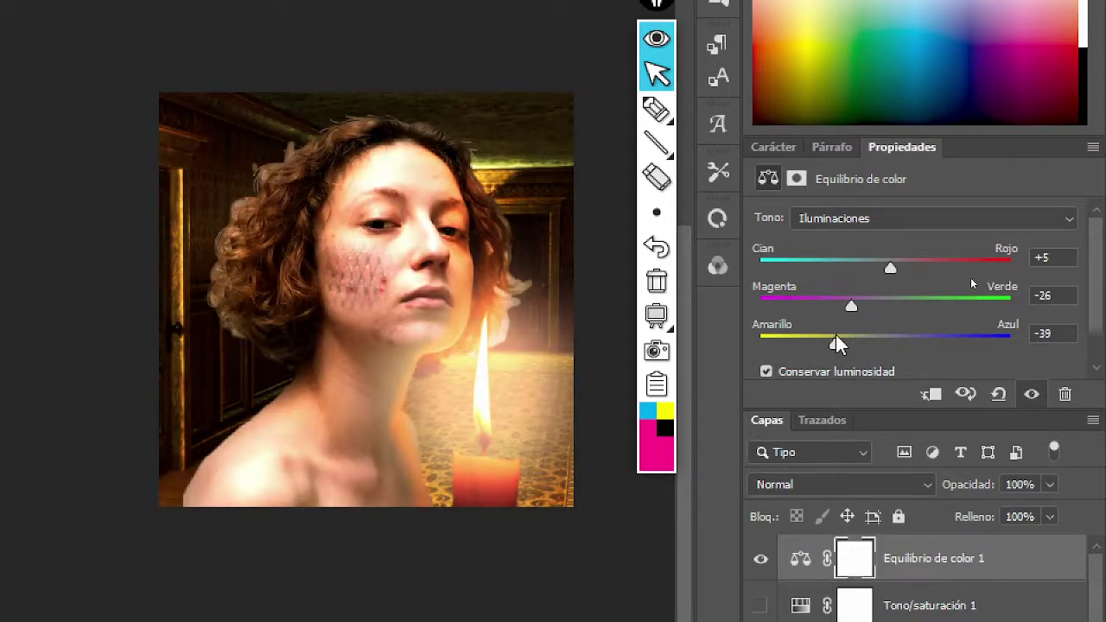
mouse_move(889, 271)
left_mouse_down()
mouse_move(904, 266)
mouse_move(890, 266)
left_mouse_up()
Set the Equilibrio de color for Medios tonos to +18 Cian–Rojo, +7 Magenta–Verde and +4 Amarillo–Azul
left_click(860, 222)
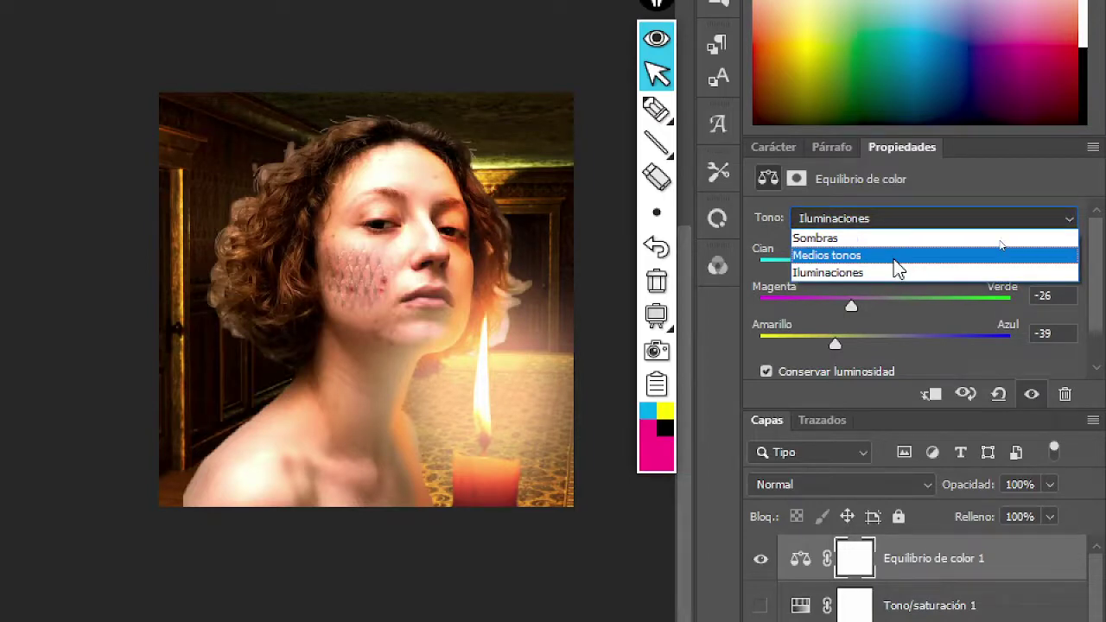
left_click(893, 259)
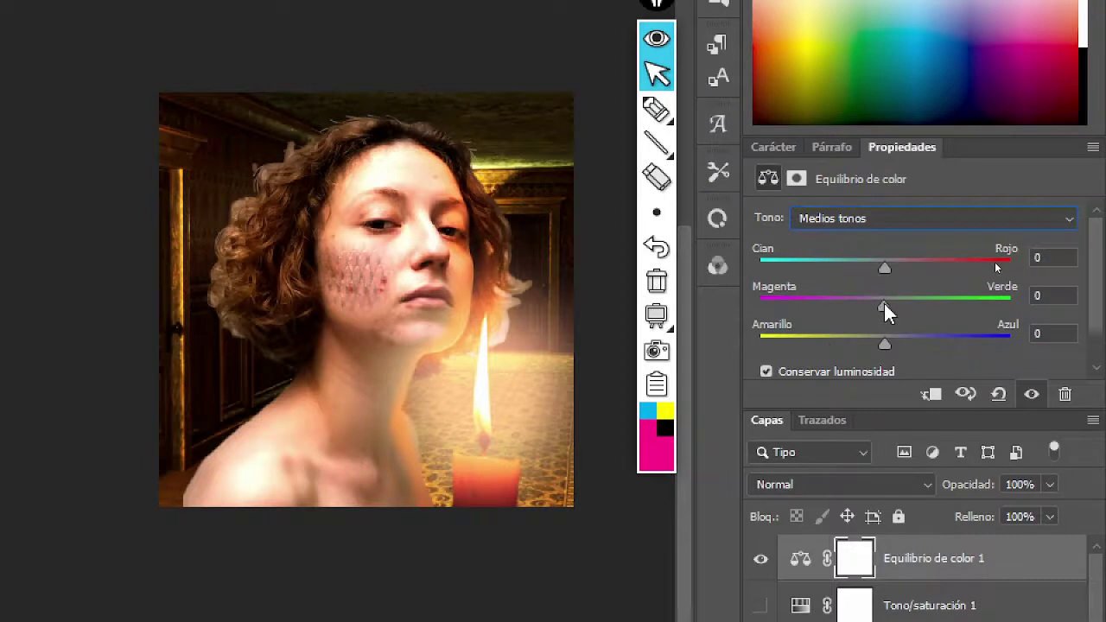
left_click_drag(883, 304, 899, 302)
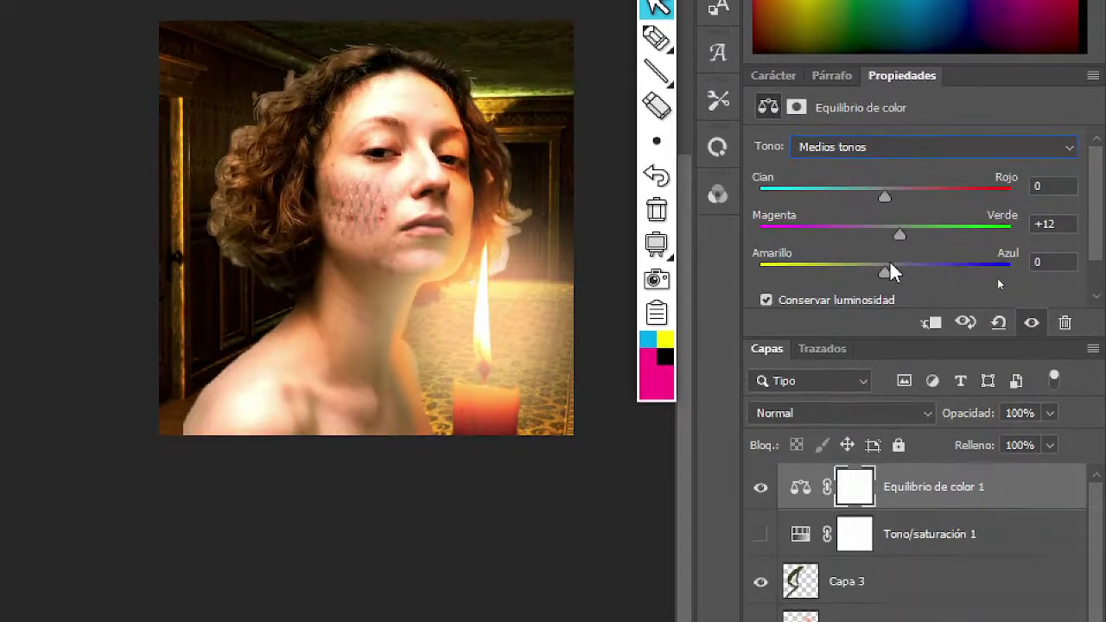
left_click_drag(881, 204, 906, 197)
left_click_drag(884, 270, 893, 235)
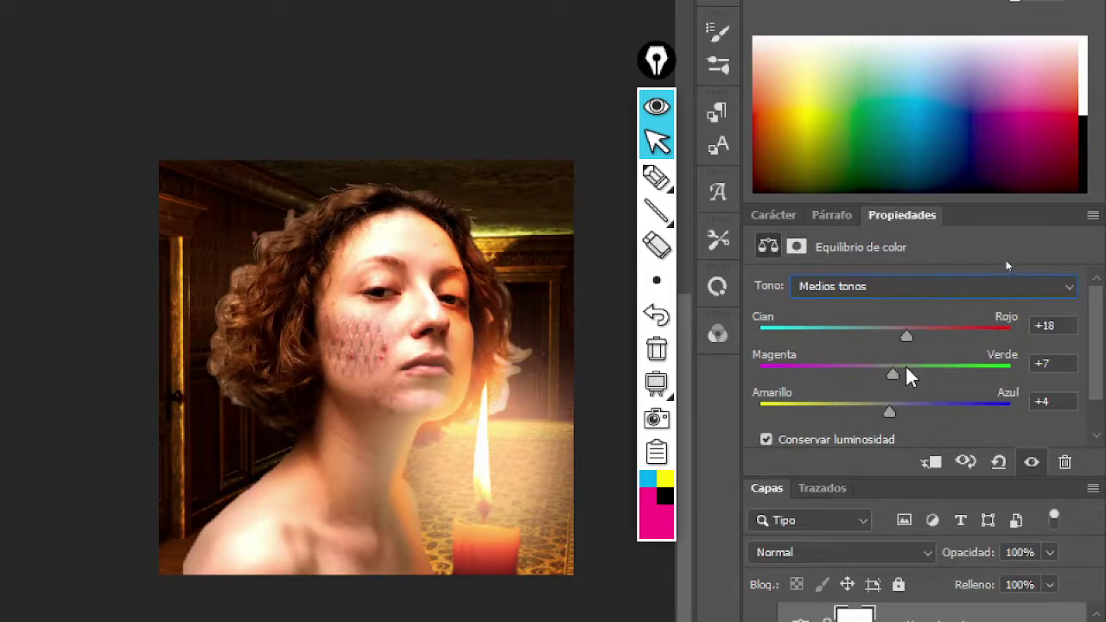
mouse_move(894, 380)
left_mouse_down()
mouse_move(881, 373)
mouse_move(894, 378)
left_mouse_up()
Reset all three Iluminaciones values of the Equilibrio de color 1 layer to 0
left_click(950, 289)
left_click(914, 341)
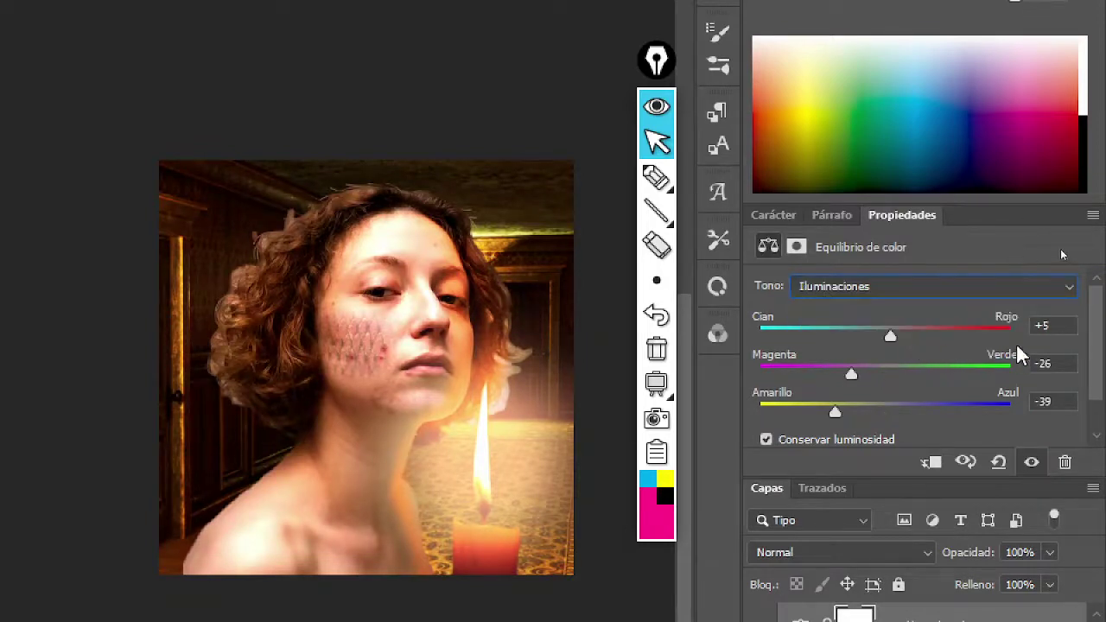
left_click(1044, 327)
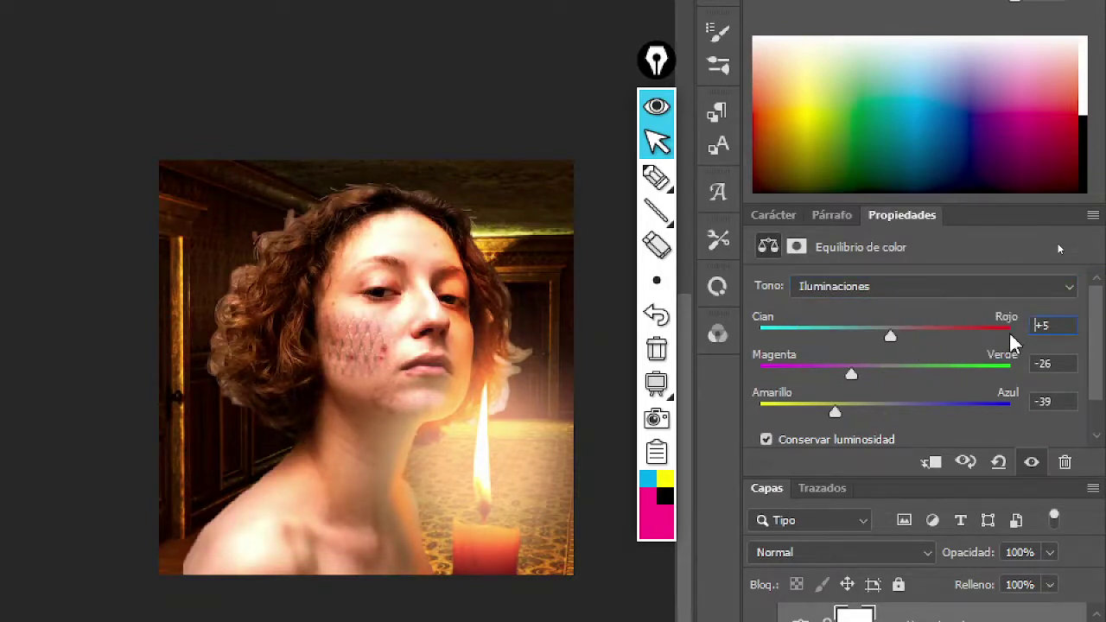
type("0")
left_click(1052, 364)
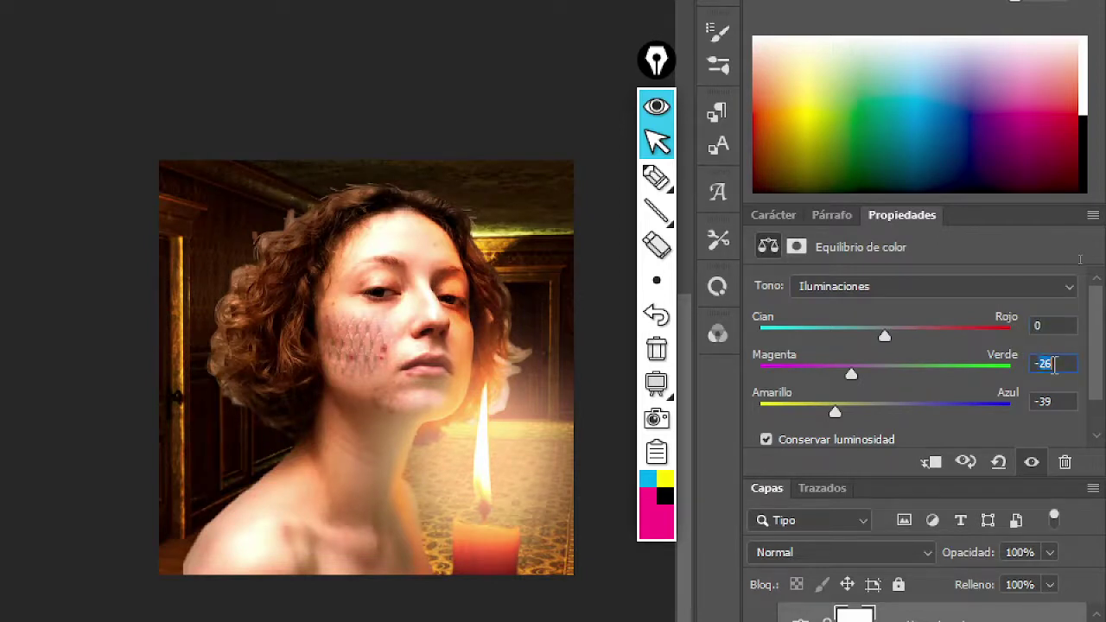
type("0")
double_click(1062, 402)
type("0")
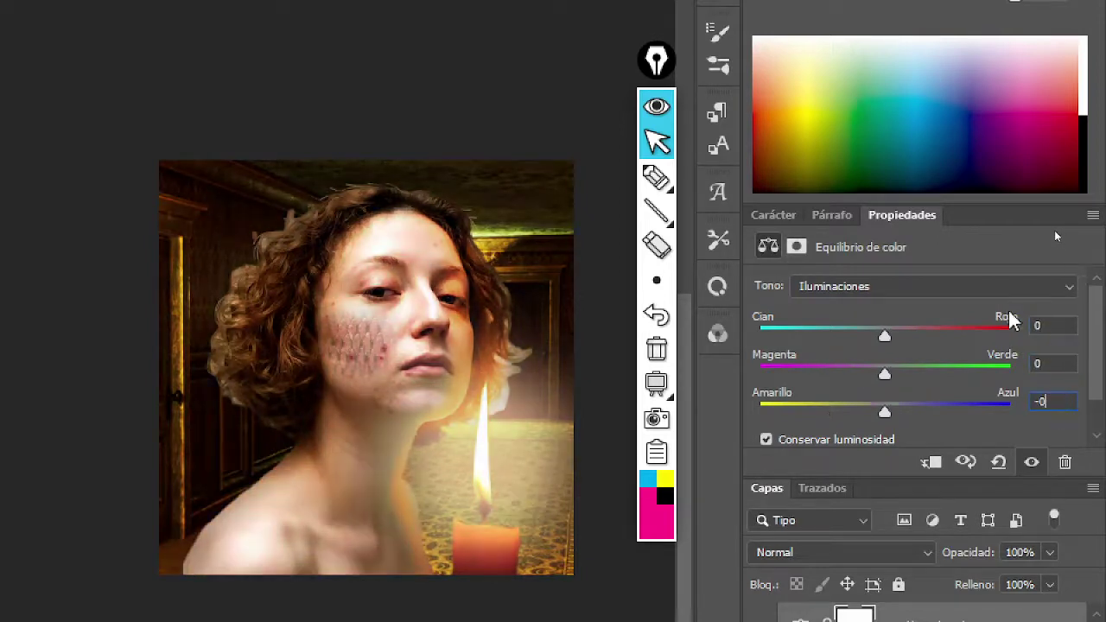
Set the Equilibrio de color for Medios tonos to +40 Cian–Rojo, -10 Magenta–Verde and -4 Amarillo–Azul
left_click(983, 286)
left_click(924, 323)
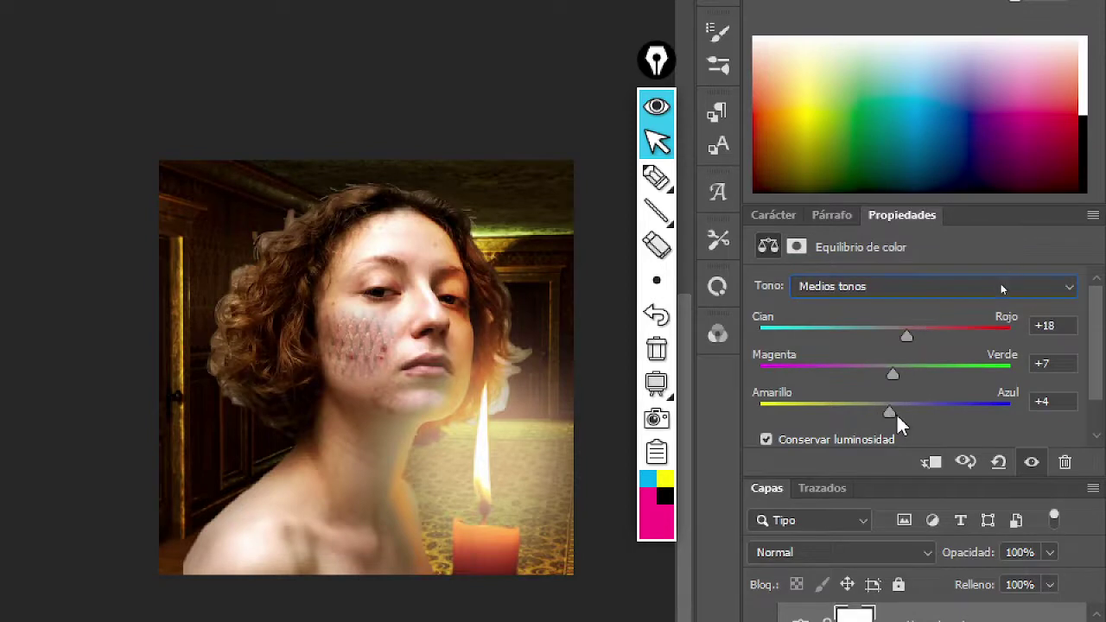
mouse_move(896, 414)
left_mouse_down()
mouse_move(856, 413)
mouse_move(880, 411)
left_mouse_up()
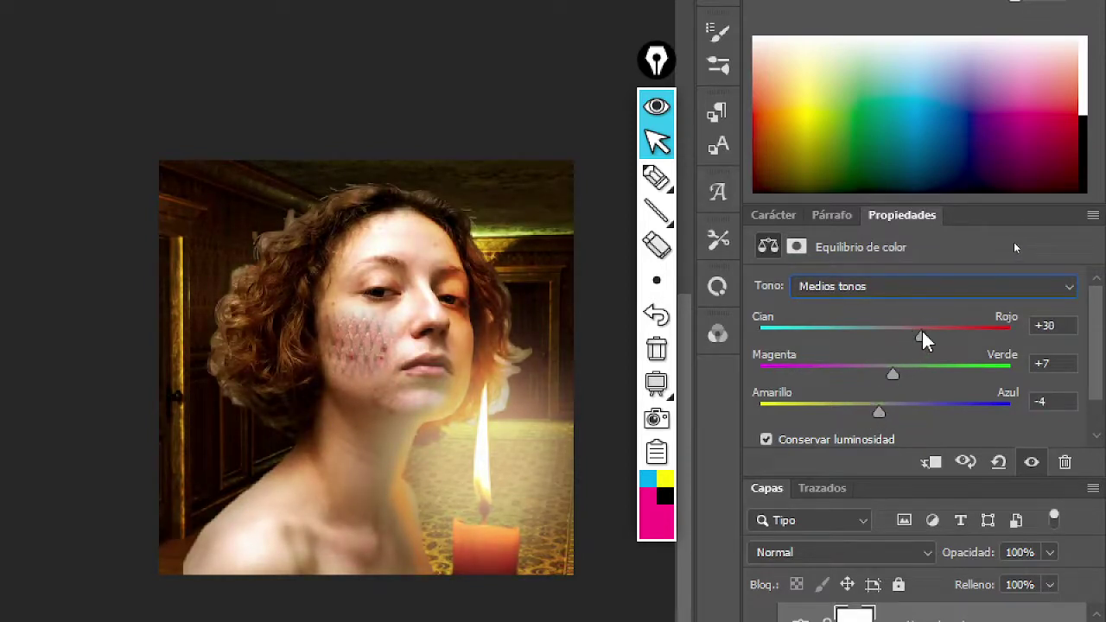
left_click_drag(940, 334, 934, 334)
left_click_drag(894, 374, 873, 372)
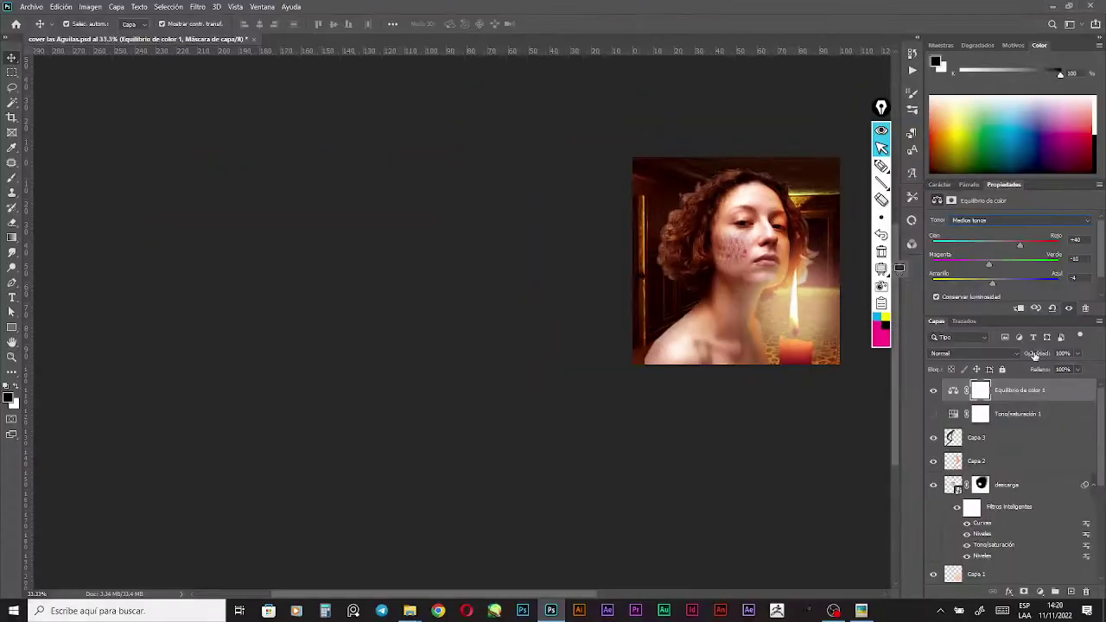
Move the Tono/saturación 1 layer above Equilibrio de color 1 and hide it after checking the composite in greyscale
left_click_drag(749, 299, 511, 347)
scroll(573, 308, "up", 2)
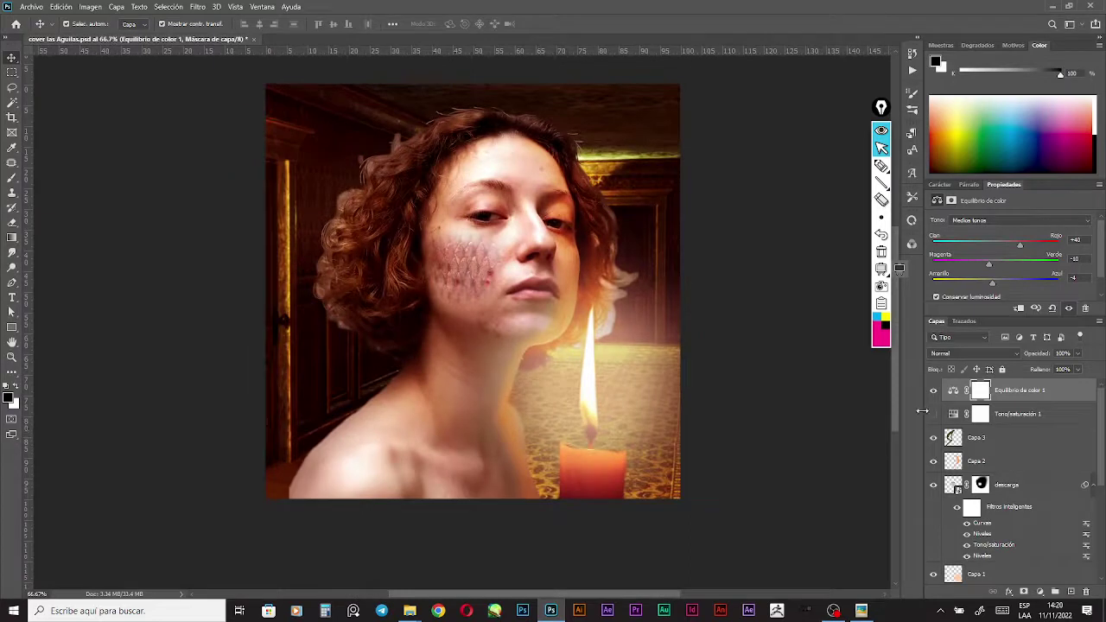
left_click_drag(1036, 417, 950, 388)
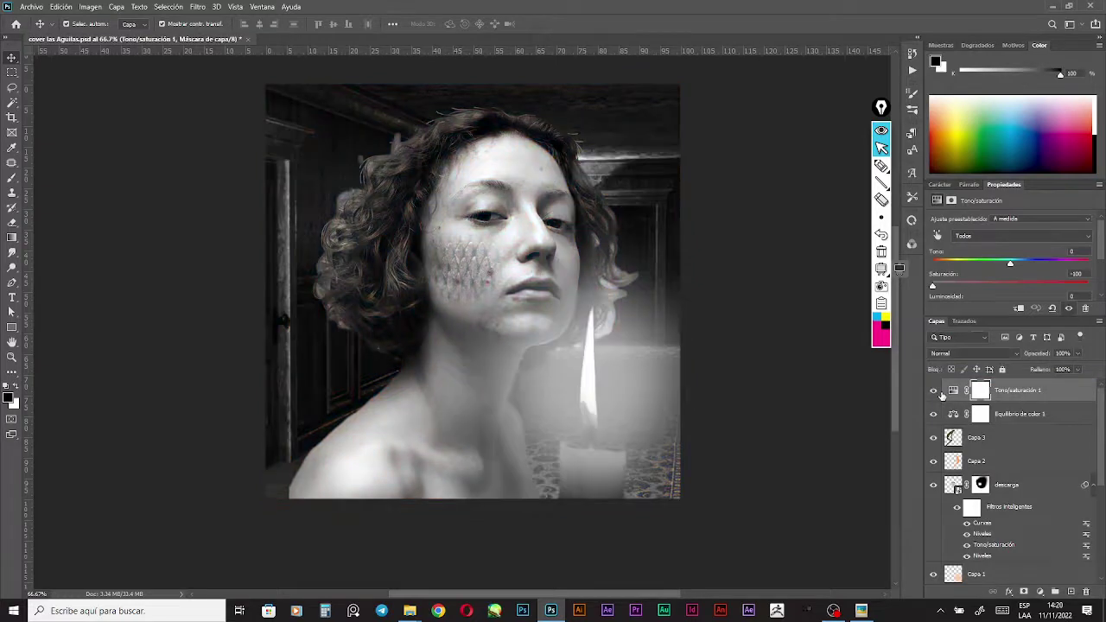
left_click(940, 393)
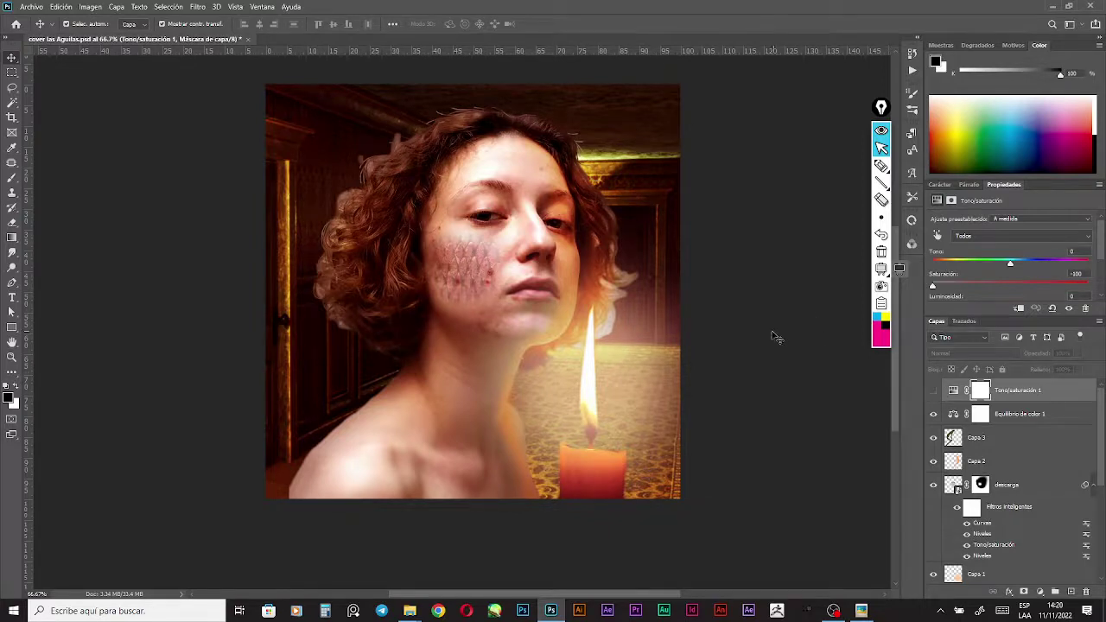
left_click(751, 339)
left_click_drag(739, 340, 702, 346)
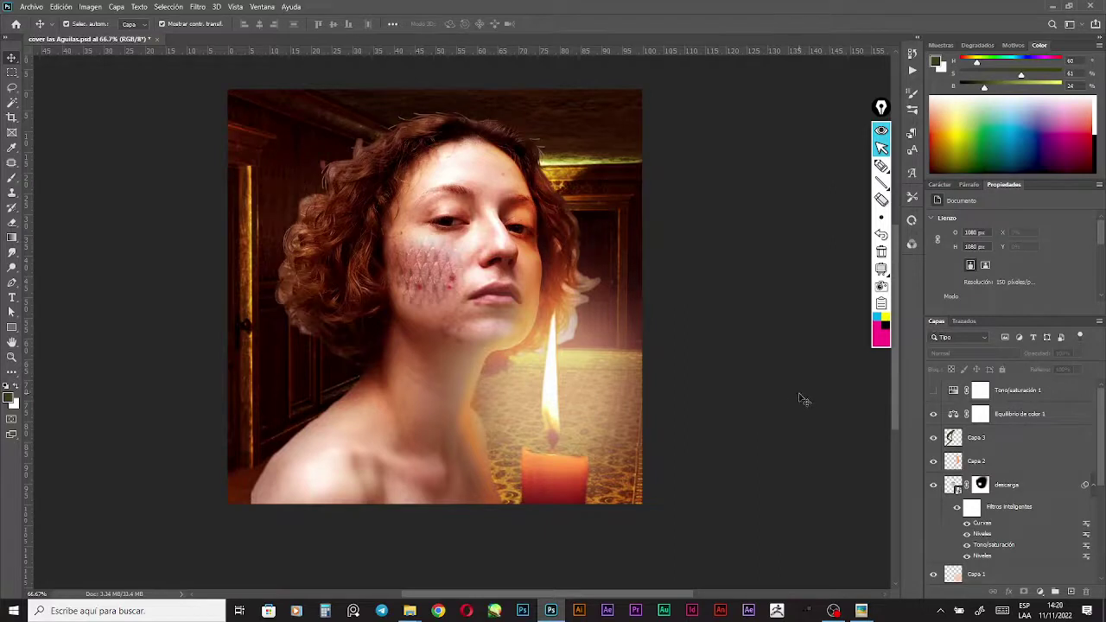
left_click(1008, 390)
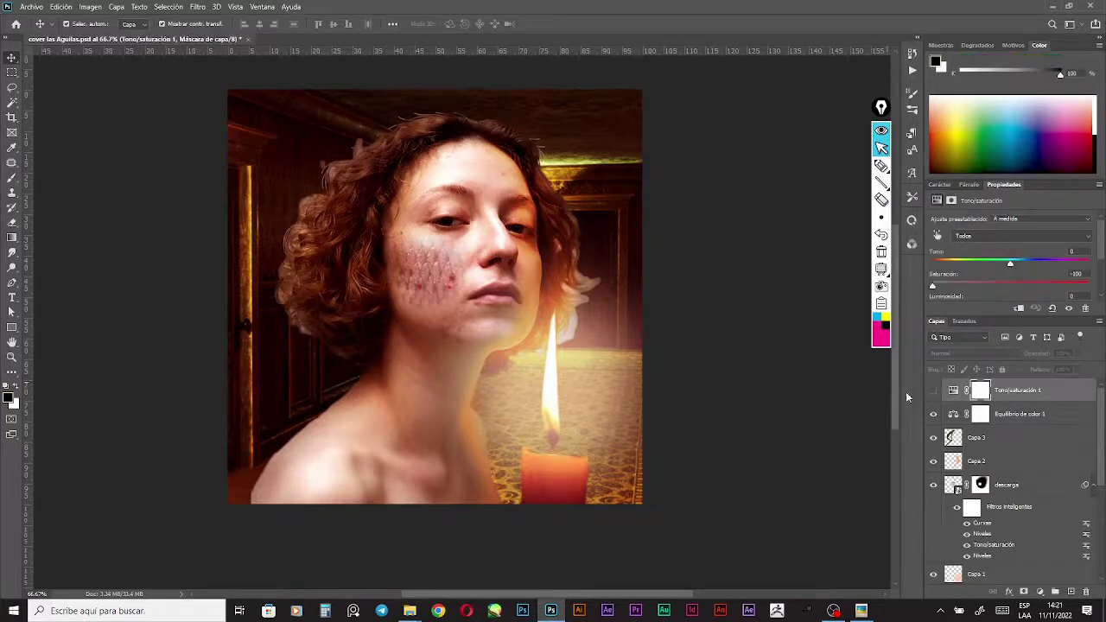
left_click(1021, 437)
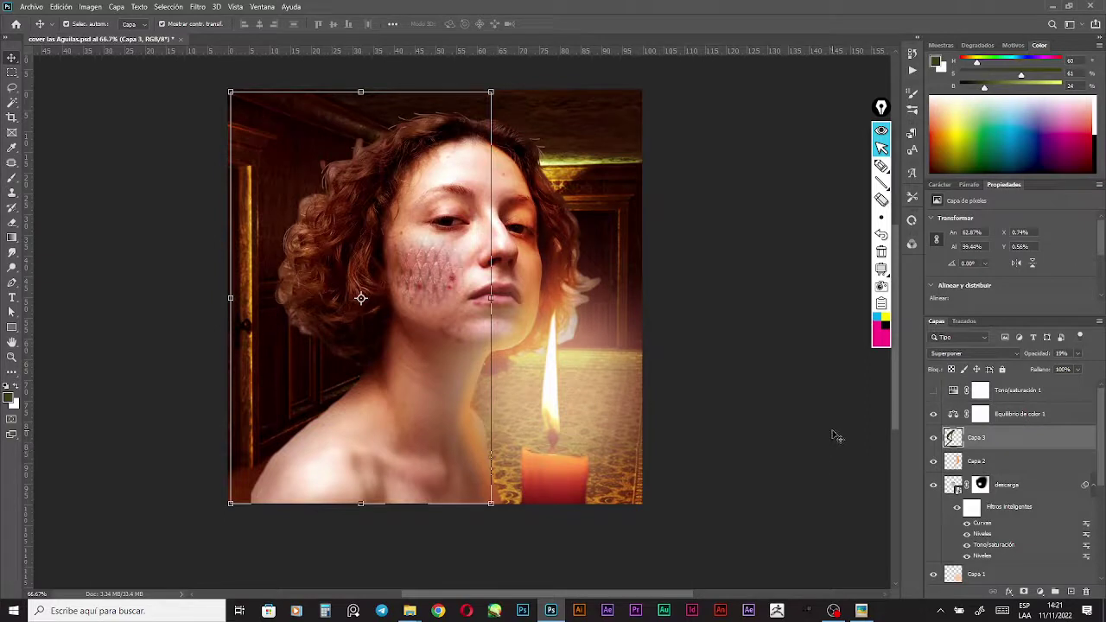
left_click(784, 425)
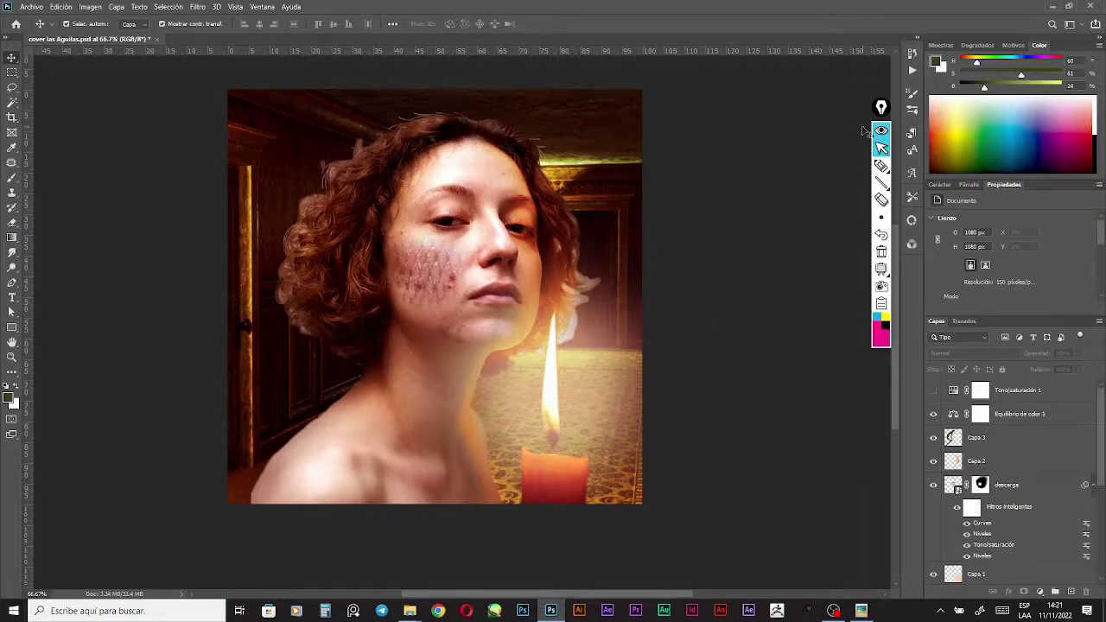
Handwrite the note "CTRL+A (All) TODO" in magenta below the portrait with the screen annotation pen
left_click(881, 165)
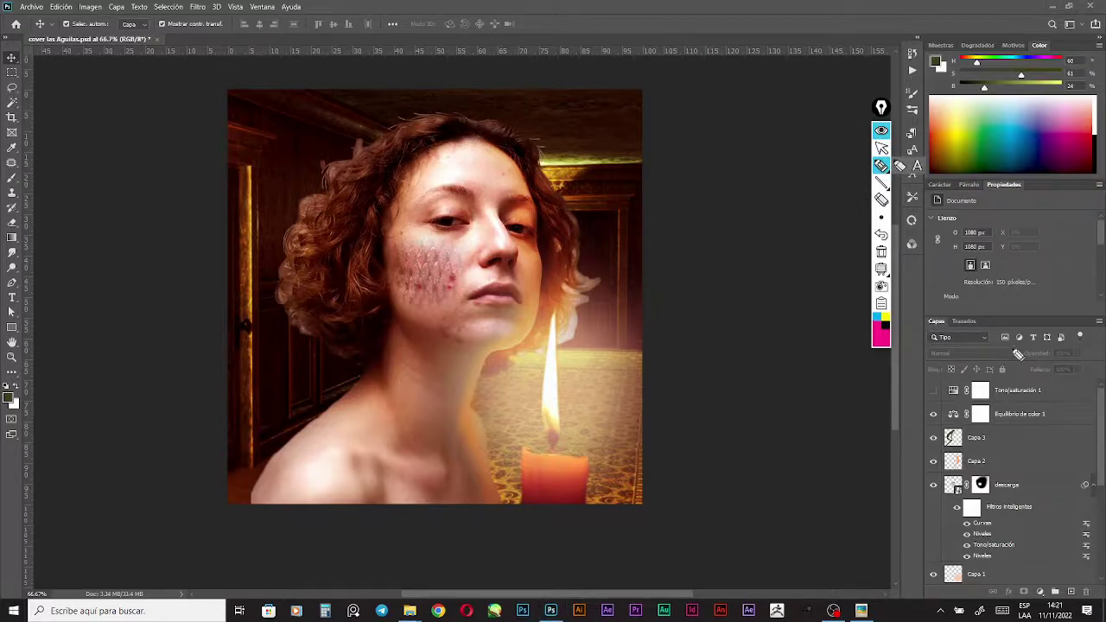
mouse_move(325, 526)
left_mouse_down()
mouse_move(308, 527)
mouse_move(331, 560)
left_mouse_up()
mouse_move(336, 535)
left_mouse_down()
mouse_move(359, 535)
mouse_move(351, 564)
left_mouse_up()
mouse_move(368, 535)
left_mouse_down()
mouse_move(386, 564)
mouse_move(402, 540)
mouse_move(435, 565)
left_mouse_up()
mouse_move(420, 552)
left_mouse_down()
mouse_move(455, 551)
mouse_move(473, 572)
left_mouse_up()
left_click_drag(497, 526, 520, 570)
left_click_drag(475, 571, 519, 570)
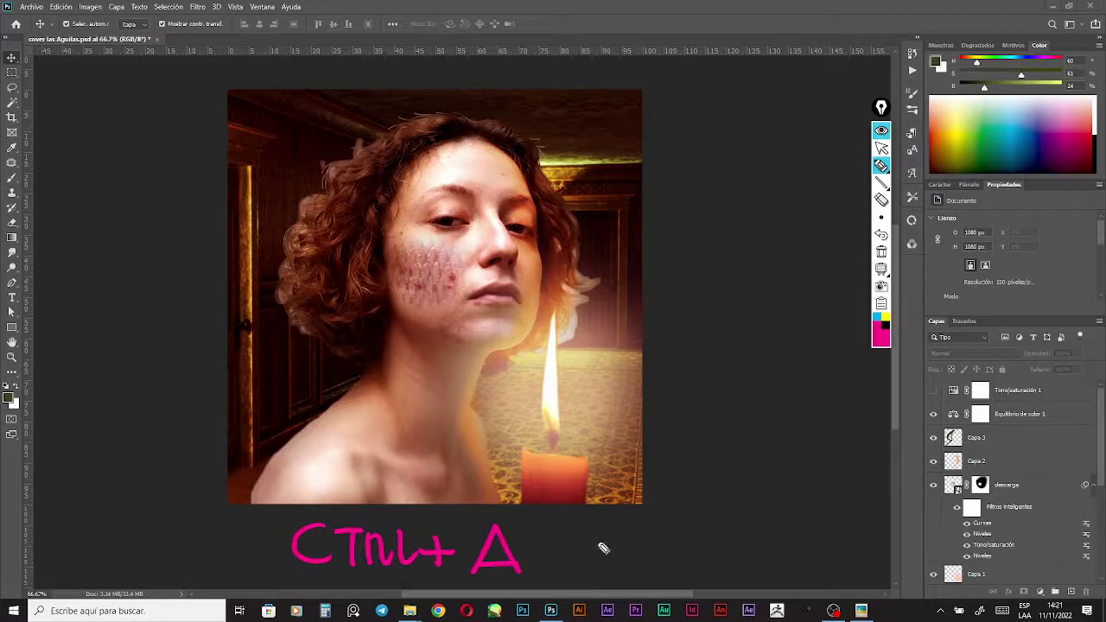
mouse_move(586, 521)
left_mouse_down()
mouse_move(589, 572)
mouse_move(639, 557)
mouse_move(637, 533)
mouse_move(653, 577)
left_mouse_up()
mouse_move(682, 538)
left_mouse_down()
mouse_move(710, 535)
mouse_move(696, 563)
left_mouse_up()
mouse_move(721, 544)
left_mouse_down()
mouse_move(739, 567)
mouse_move(778, 544)
left_mouse_up()
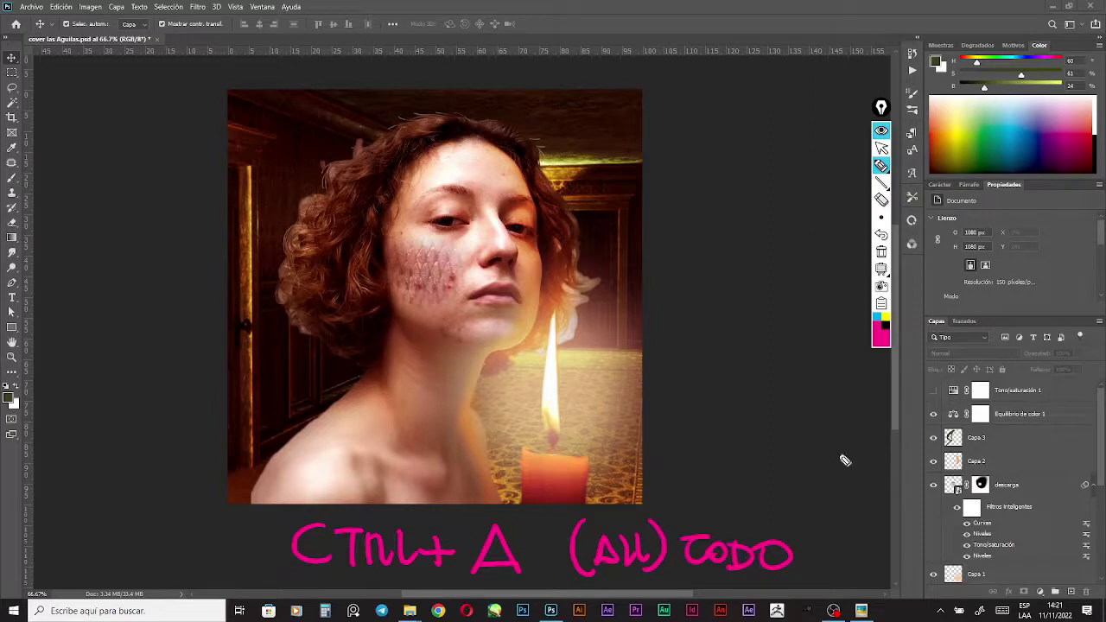
Make the Tono/saturación 1 layer active and select the entire canvas
left_click(881, 147)
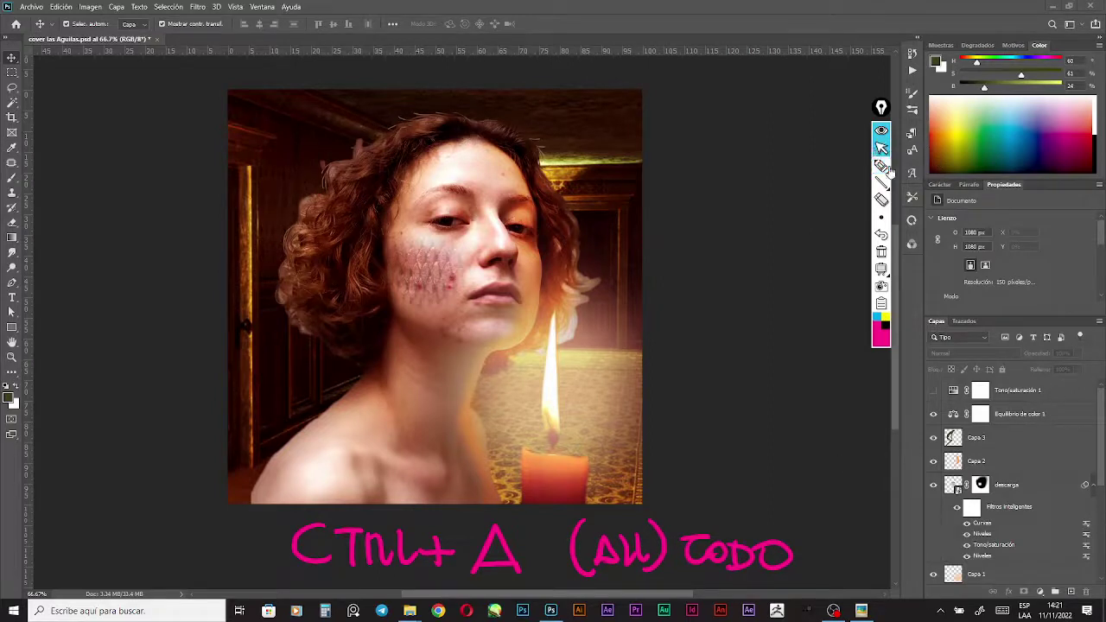
left_click(1024, 396)
key("ctrl+a")
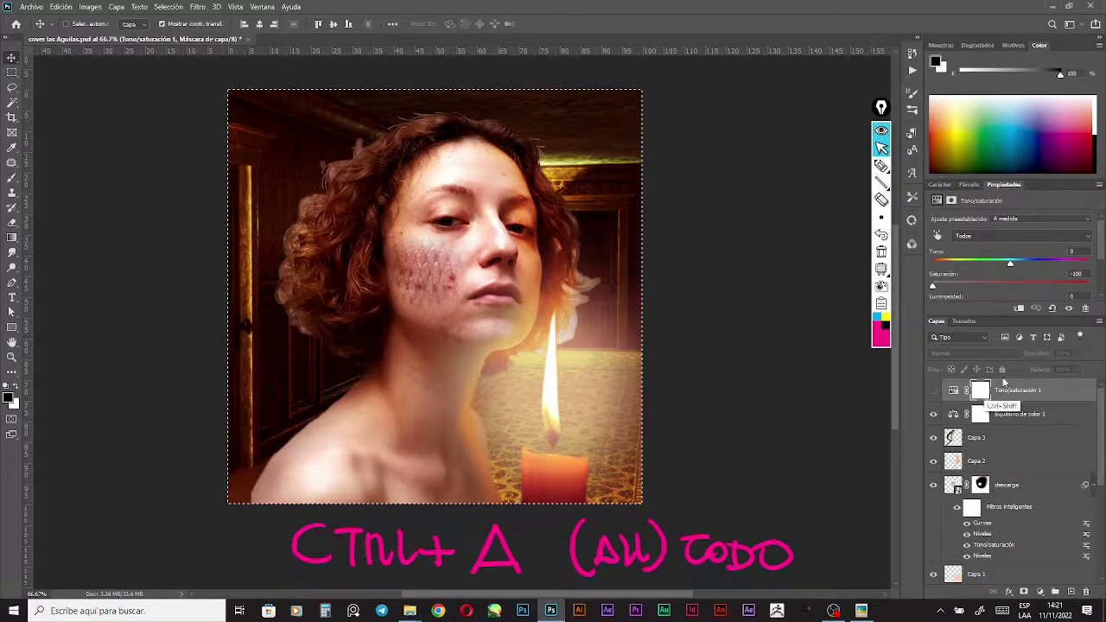
Change the screen annotation pen's colour to yellow and return to the normal pointer
left_click(881, 167)
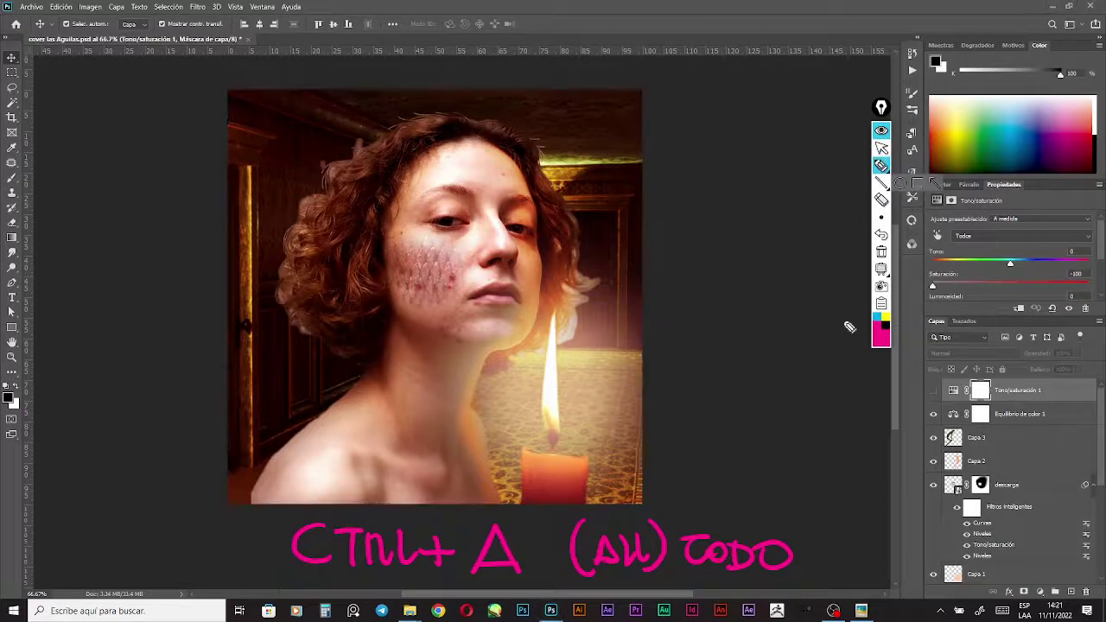
left_click(885, 317)
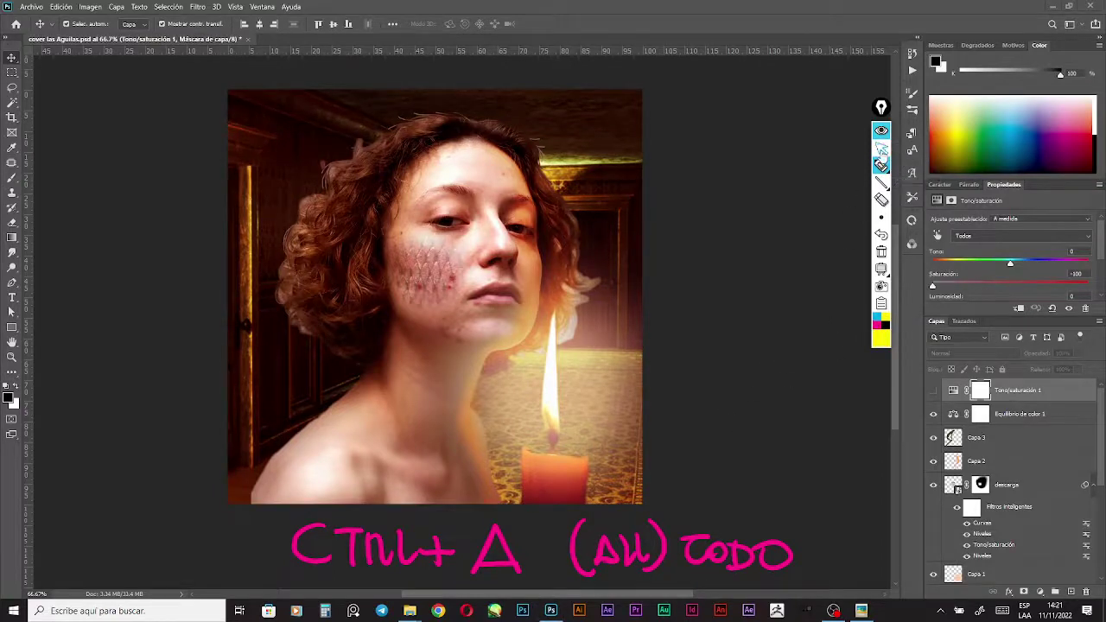
left_click(881, 149)
Create a merged copy of all visible layers above Tono/saturación 1, and undo it
left_click(1012, 389)
key("ctrl+shift+alt+e")
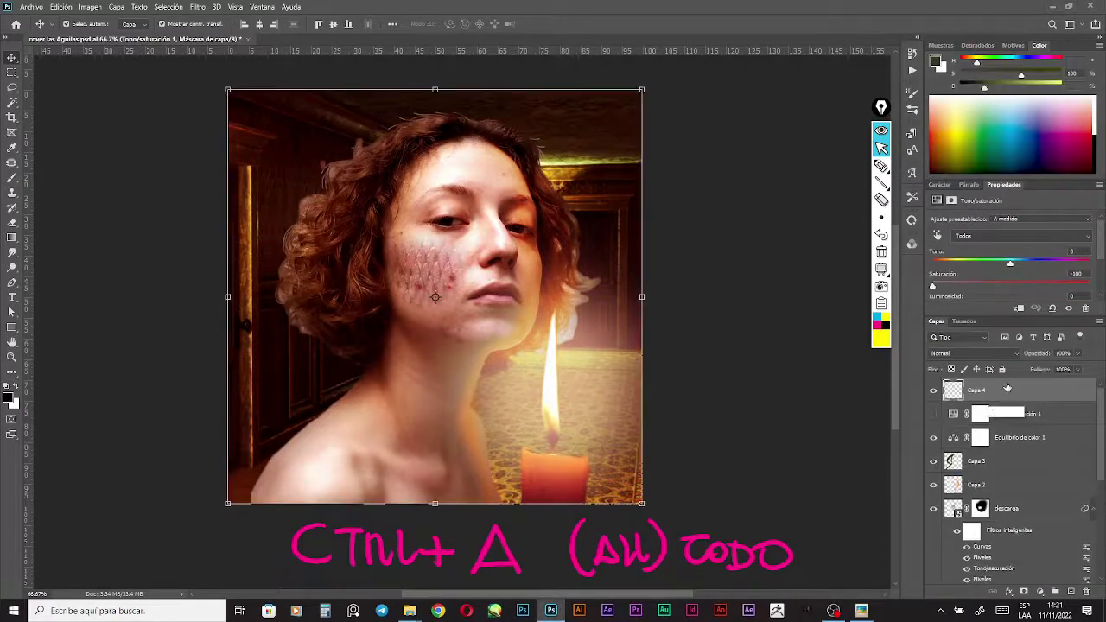
key("ctrl+z")
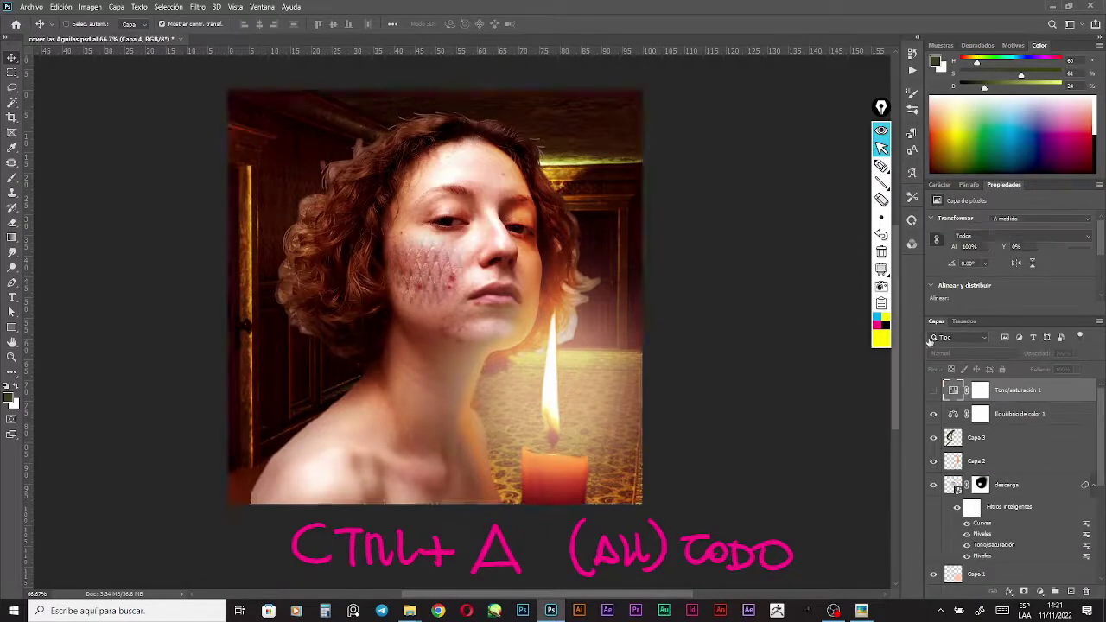
Clear the magenta note and handwrite "Ctrl + Shift + C | Ctrl + V" in yellow below the portrait with the annotation pen
left_click(881, 167)
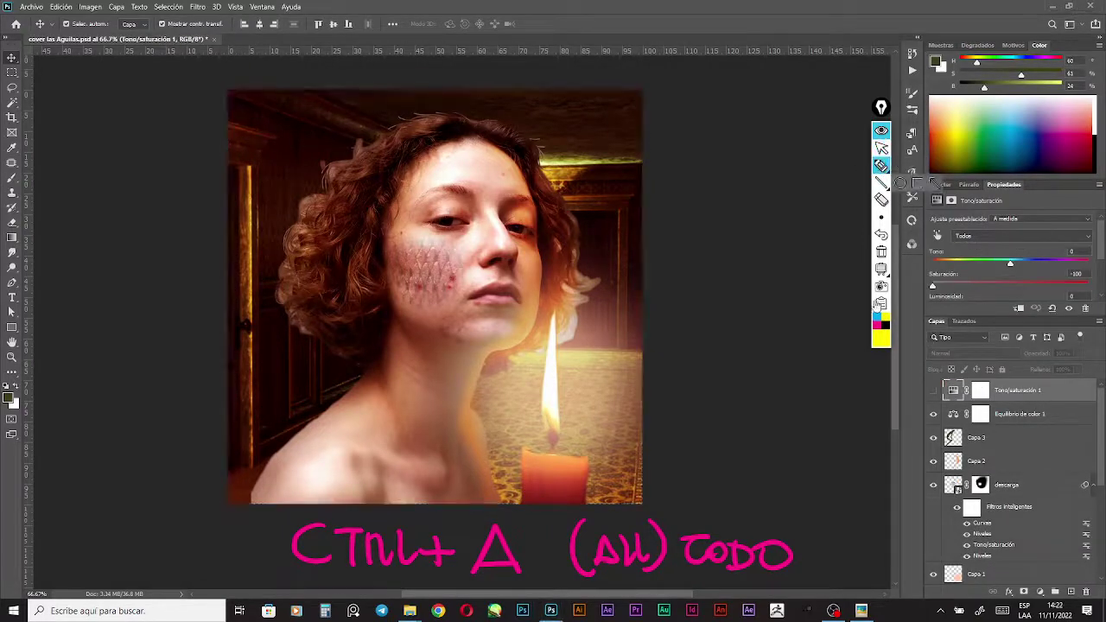
left_click(881, 252)
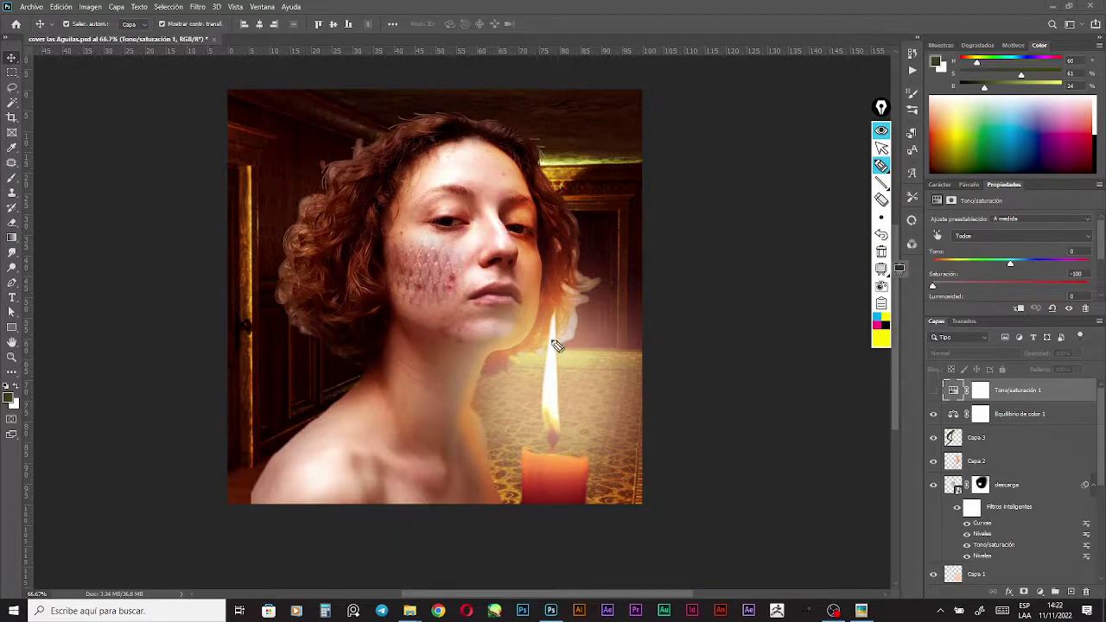
mouse_move(316, 532)
left_mouse_down()
mouse_move(328, 561)
mouse_move(350, 534)
left_mouse_up()
left_click_drag(345, 536, 345, 564)
left_click_drag(356, 542, 378, 559)
mouse_move(393, 523)
left_mouse_down()
mouse_move(407, 552)
mouse_move(459, 542)
mouse_move(566, 566)
mouse_move(647, 565)
mouse_move(636, 553)
mouse_move(688, 545)
mouse_move(693, 581)
left_mouse_up()
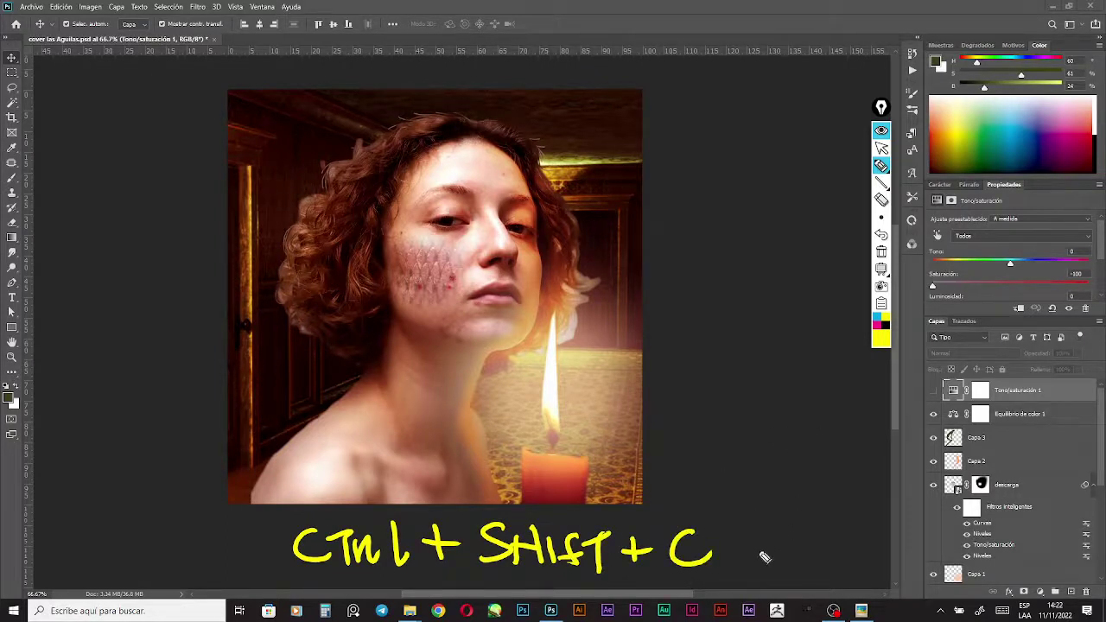
left_click_drag(739, 475, 738, 577)
mouse_move(777, 535)
left_mouse_down()
mouse_move(788, 552)
mouse_move(869, 542)
mouse_move(883, 516)
left_mouse_up()
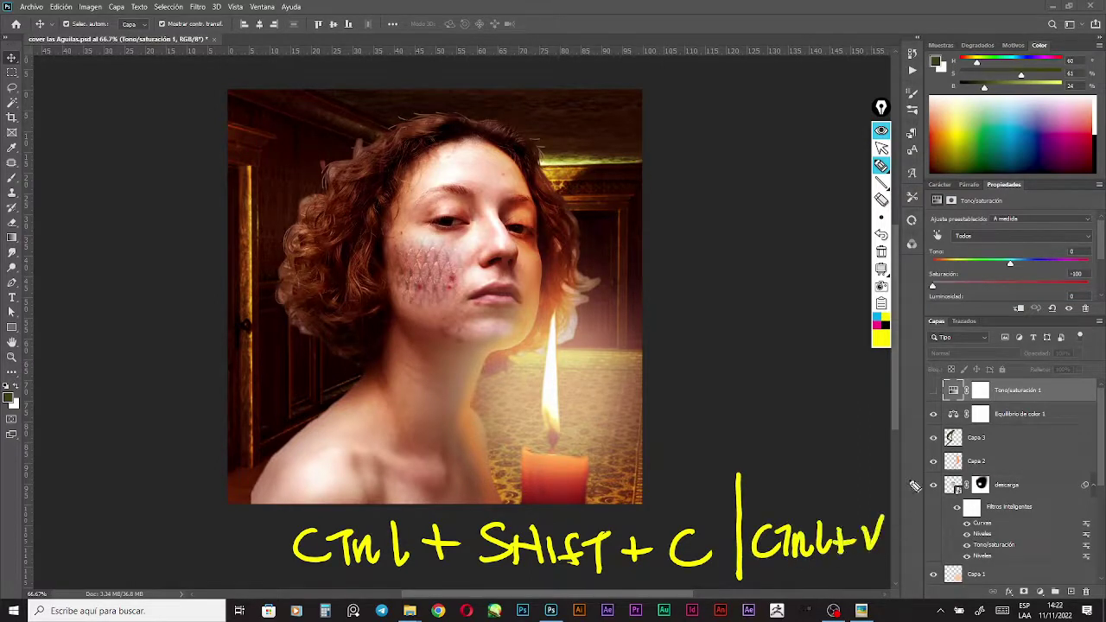
Copy the merged content of the selected canvas, paste it as a new layer, and undo the paste
left_click(881, 147)
key("ctrl+shift+c")
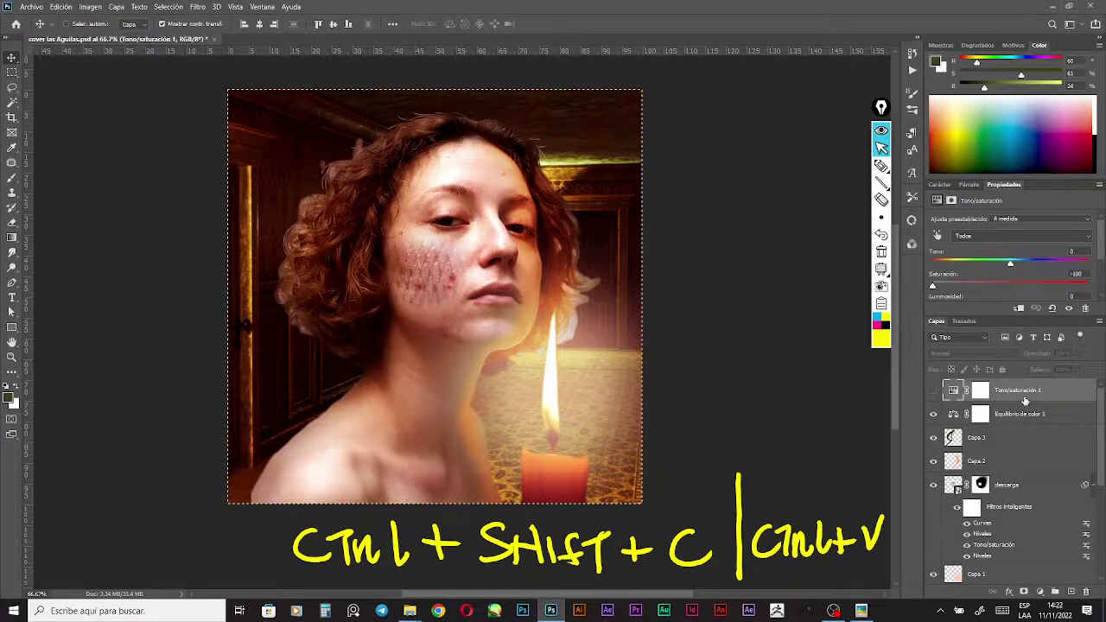
key("ctrl+v")
key("ctrl+z")
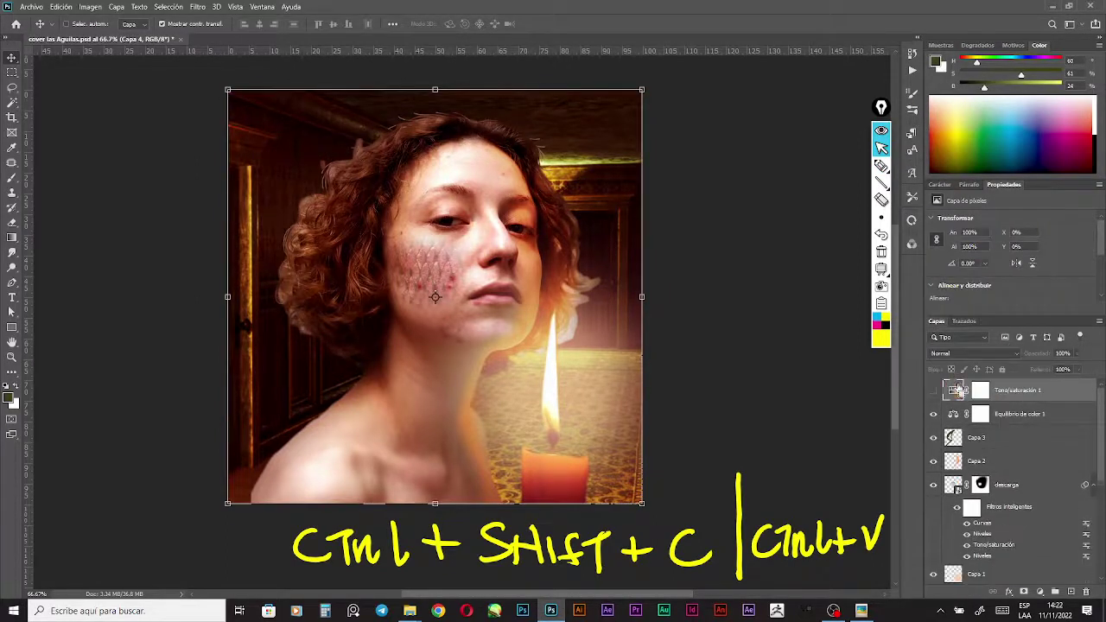
Paste the merged copy as a new layer above Tono/saturación 1 and clear the handwritten note from the screen
key("ctrl+v")
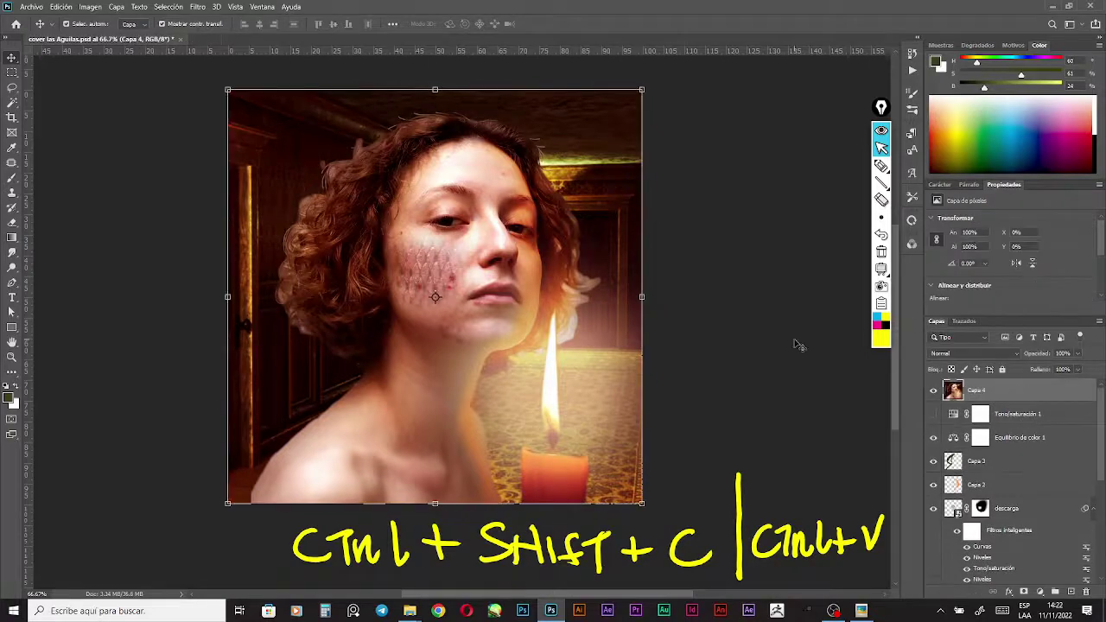
left_click_drag(515, 227, 572, 224)
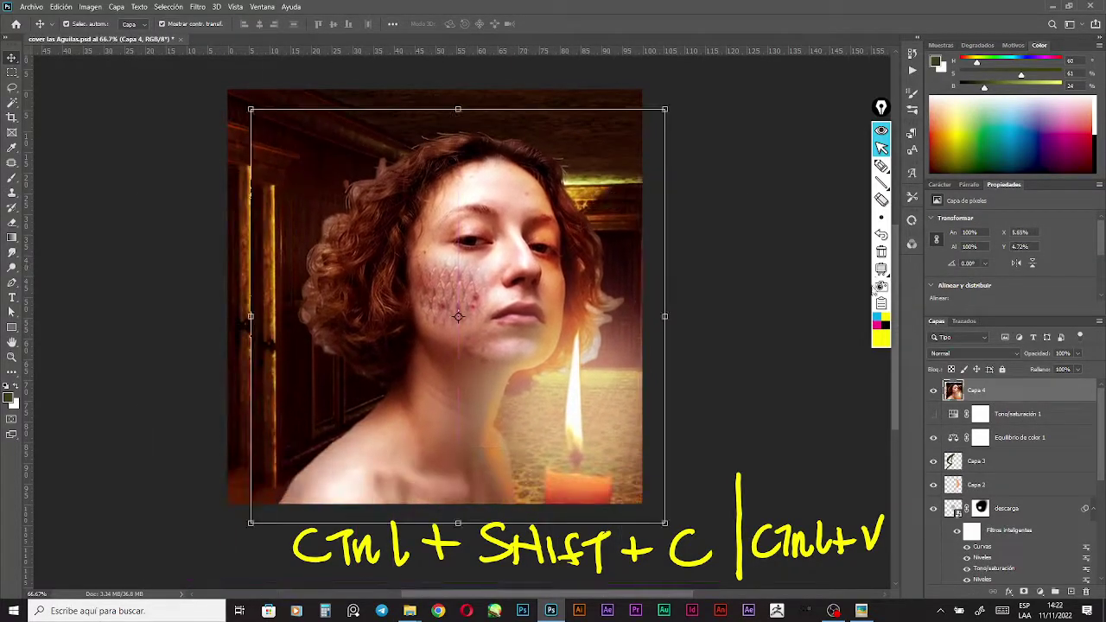
left_click(880, 253)
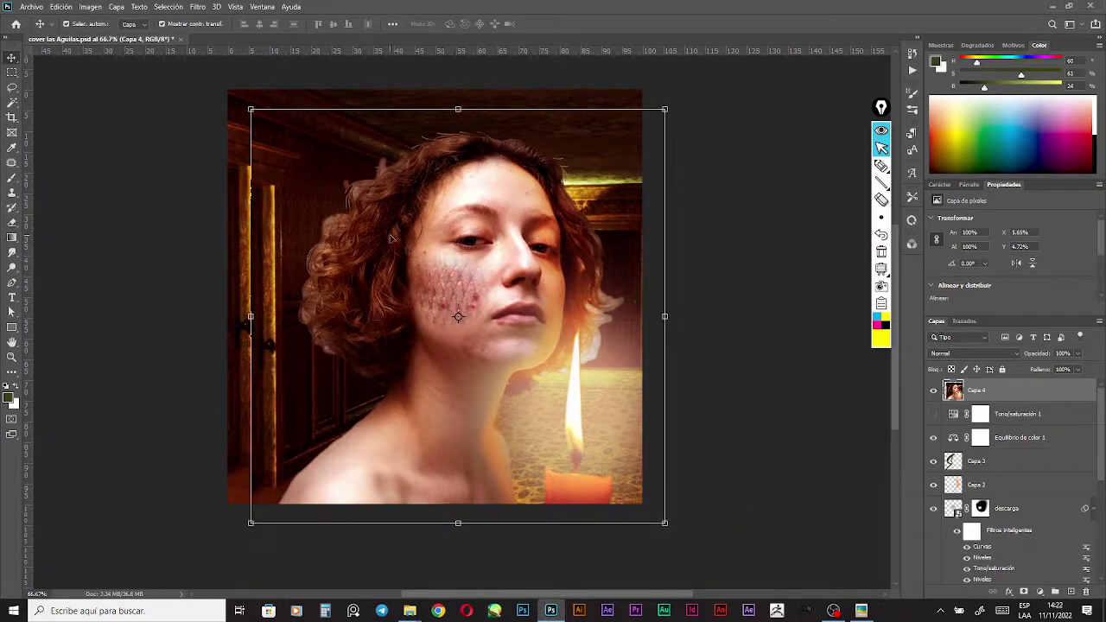
Move the pasted merged layer around over the canvas as a trial and return it to its original position
left_click_drag(464, 199, 456, 177)
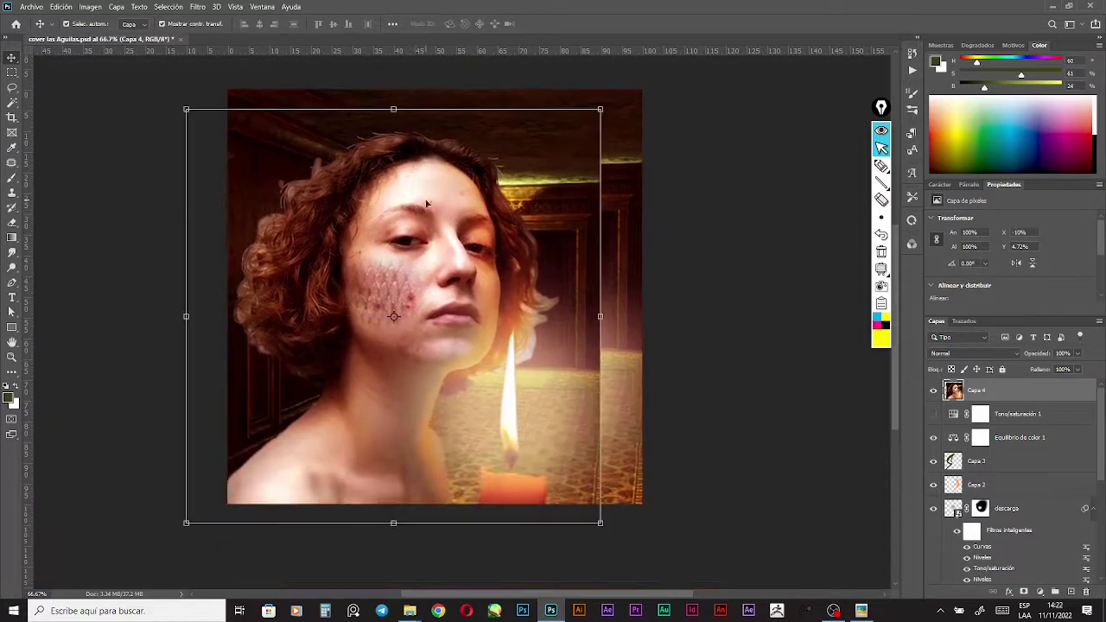
left_click_drag(489, 242, 519, 230)
left_click(688, 259)
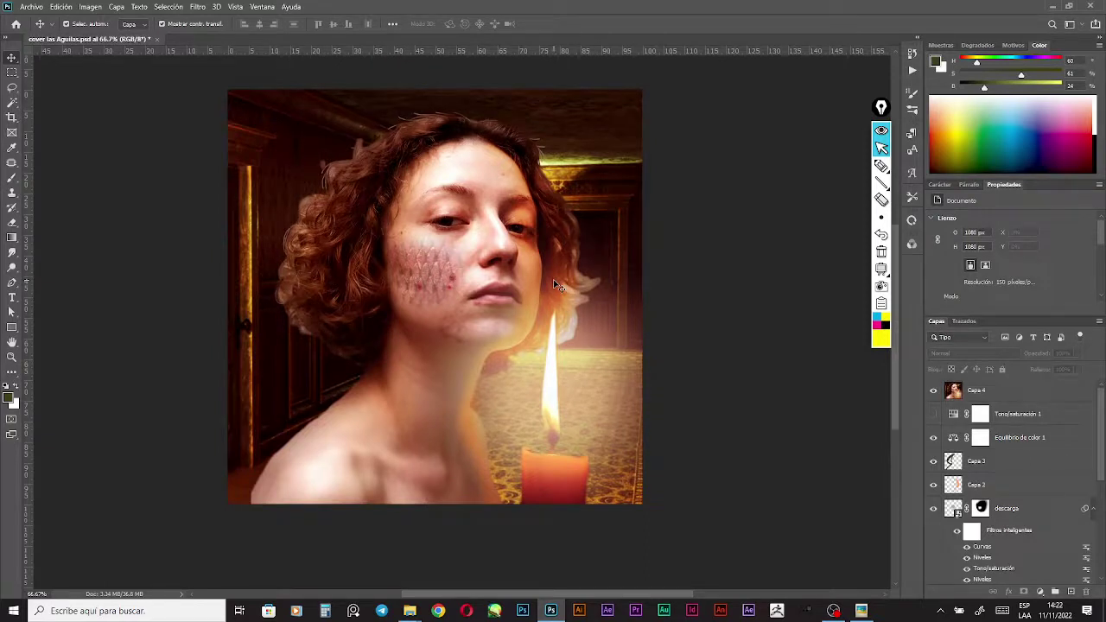
left_click(542, 273)
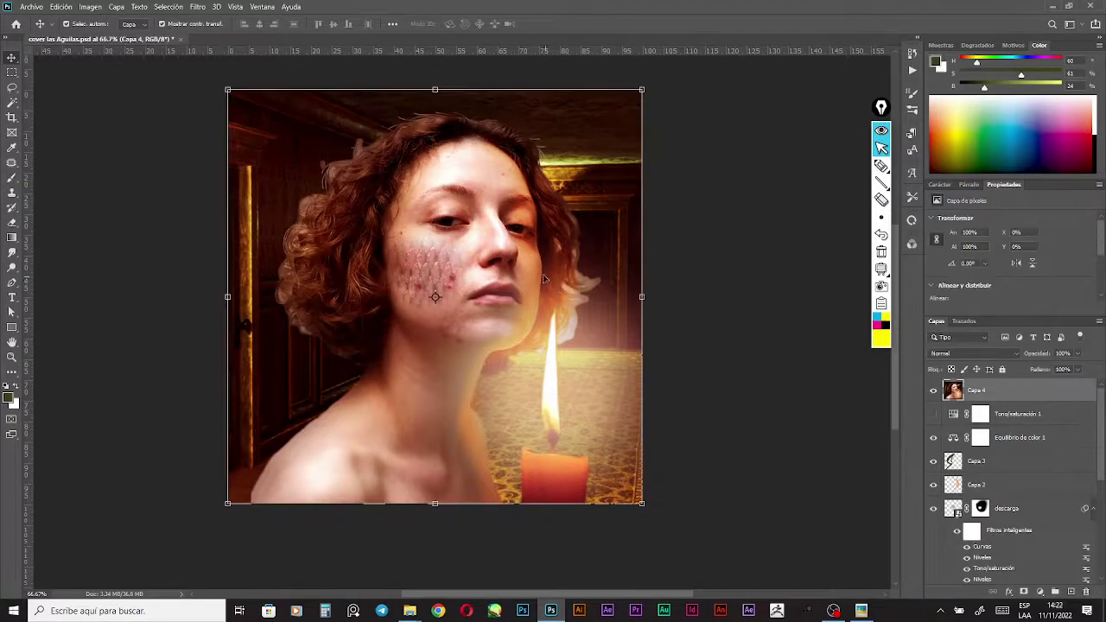
left_click_drag(489, 220, 490, 242)
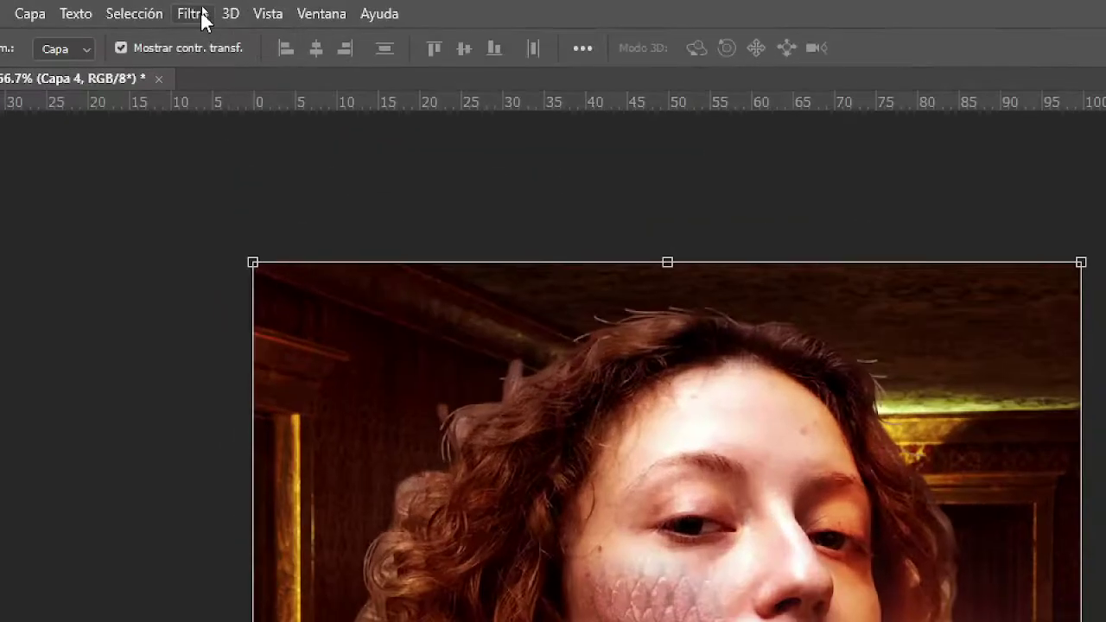
Apply the Añadir ruido filter to Capa 4 with an amount of 10% and Uniforme distribution
left_click(199, 7)
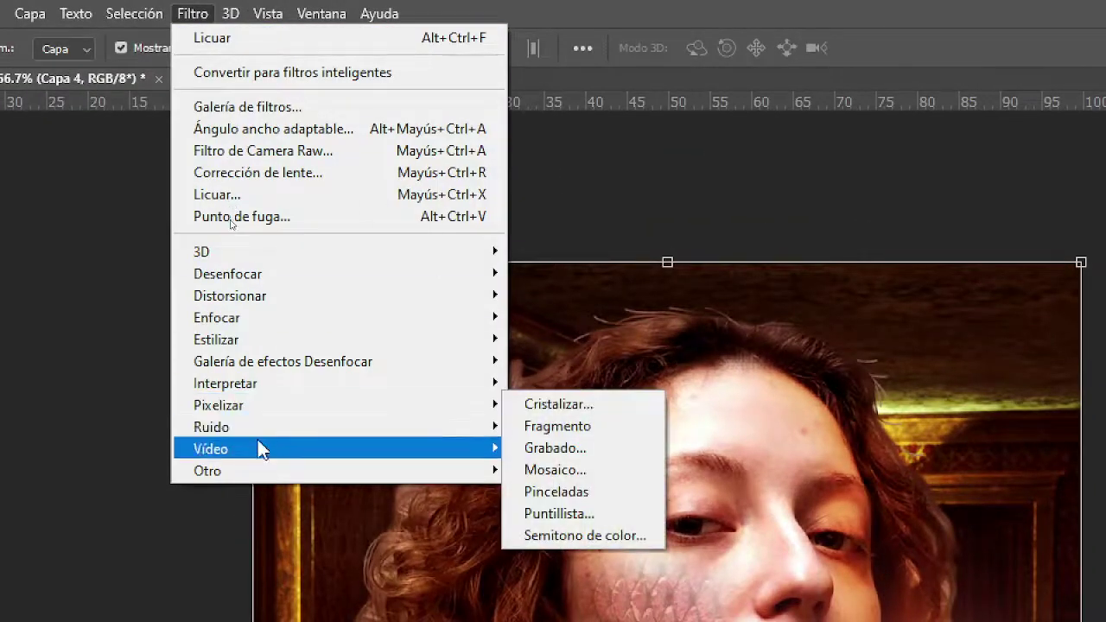
mouse_move(257, 432)
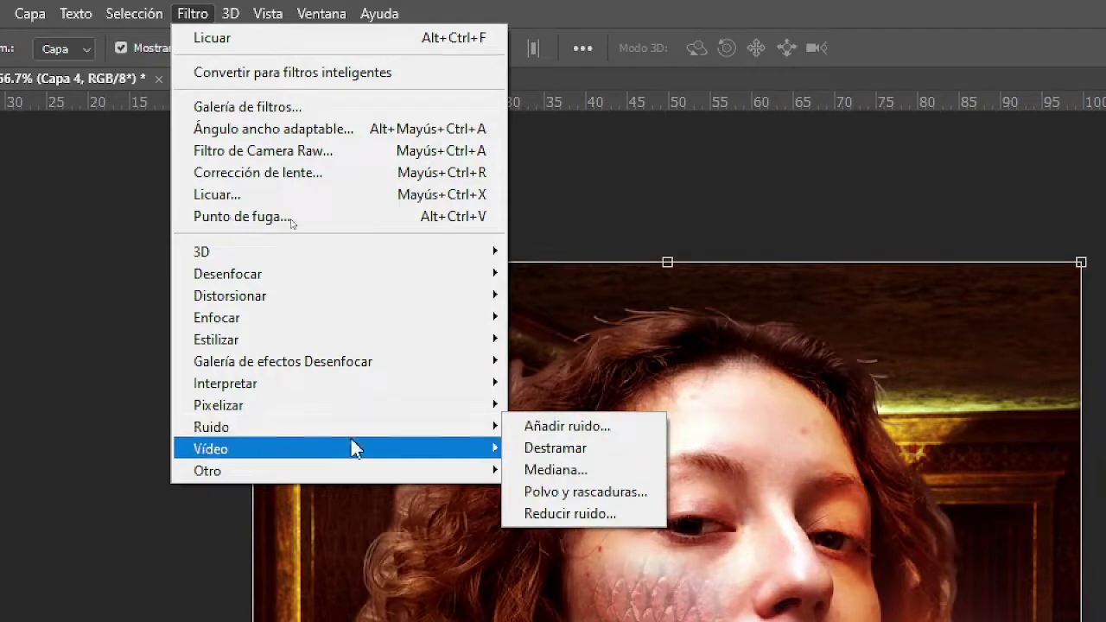
left_click(591, 432)
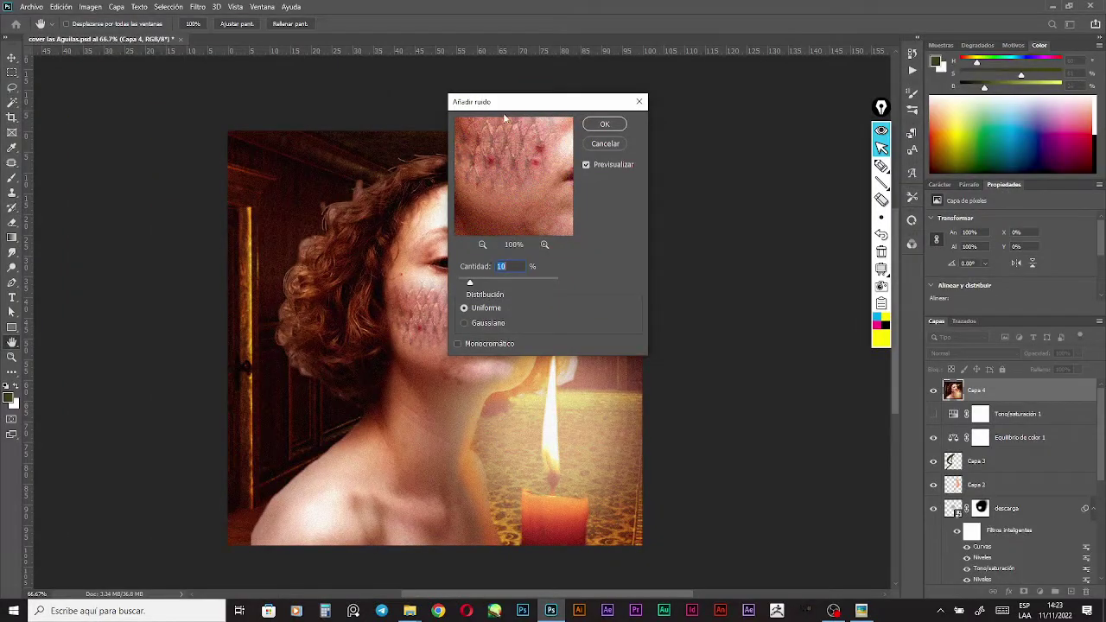
left_click_drag(537, 104, 699, 121)
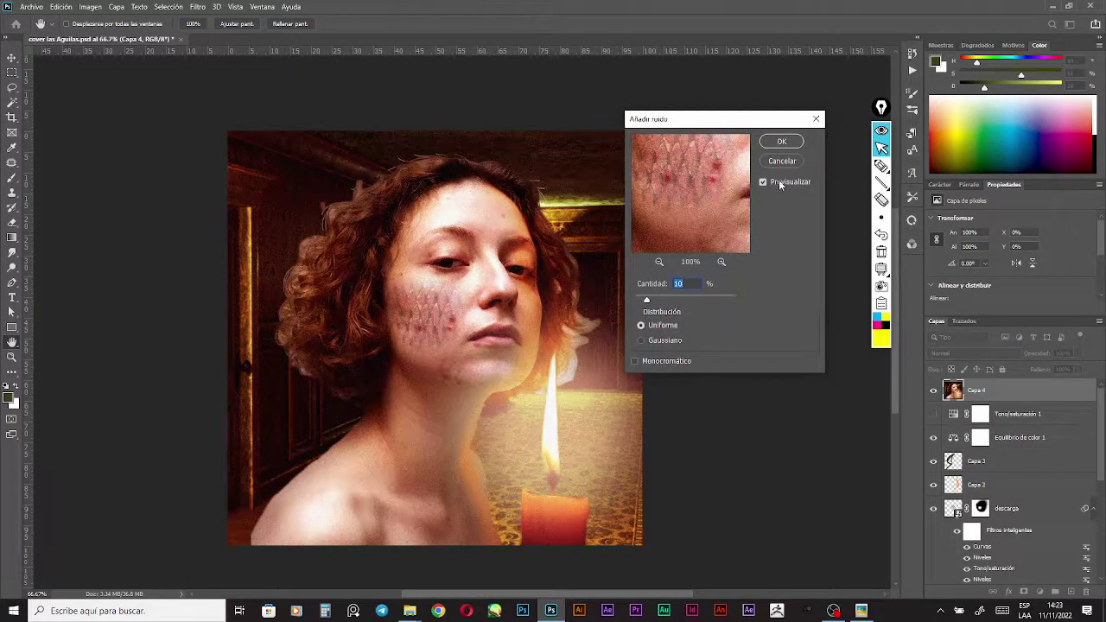
left_click(782, 143)
key("v")
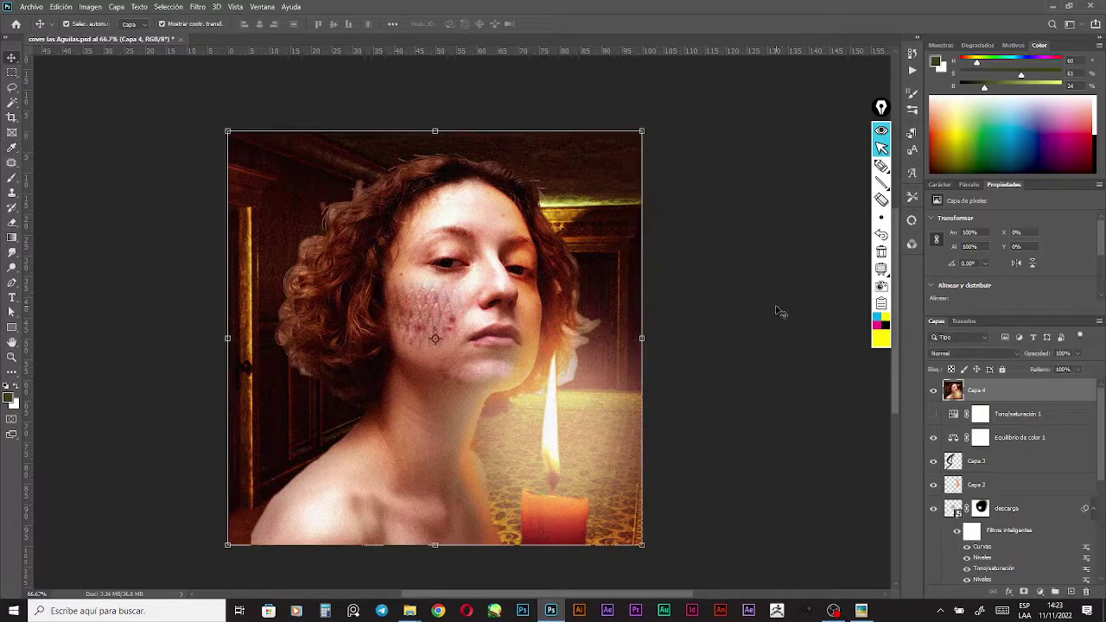
Reduce the opacity of the noise layer Capa 4 to 72%
left_click(822, 369)
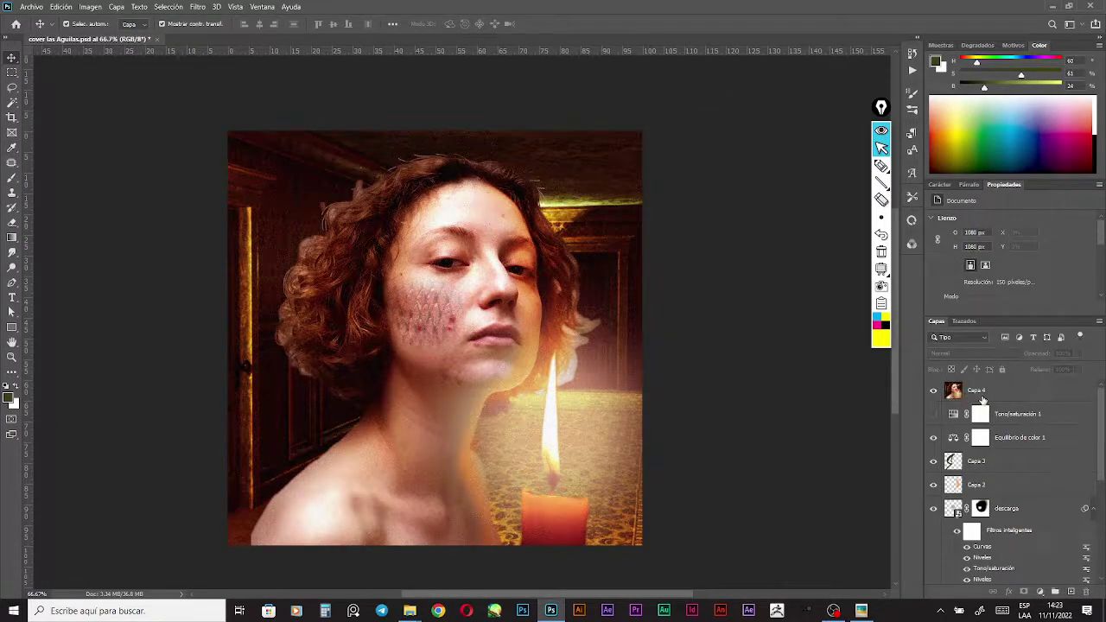
left_click(982, 399)
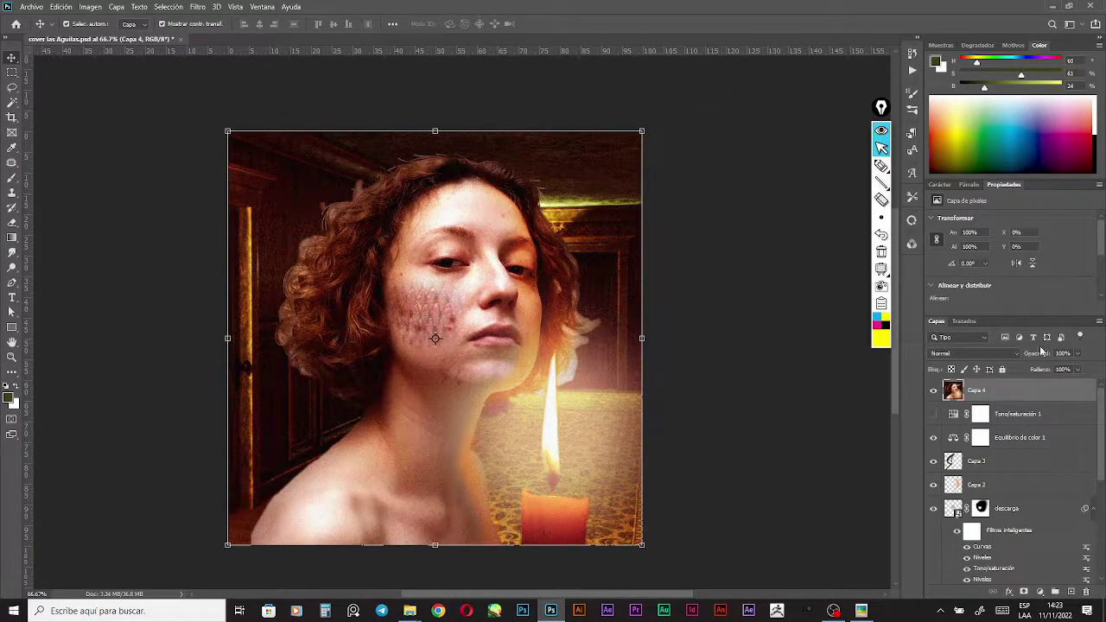
left_click_drag(1044, 356, 1030, 359)
mouse_move(1005, 367)
left_mouse_down()
mouse_move(992, 365)
mouse_move(1036, 363)
mouse_move(1026, 363)
left_mouse_up()
left_click(812, 410)
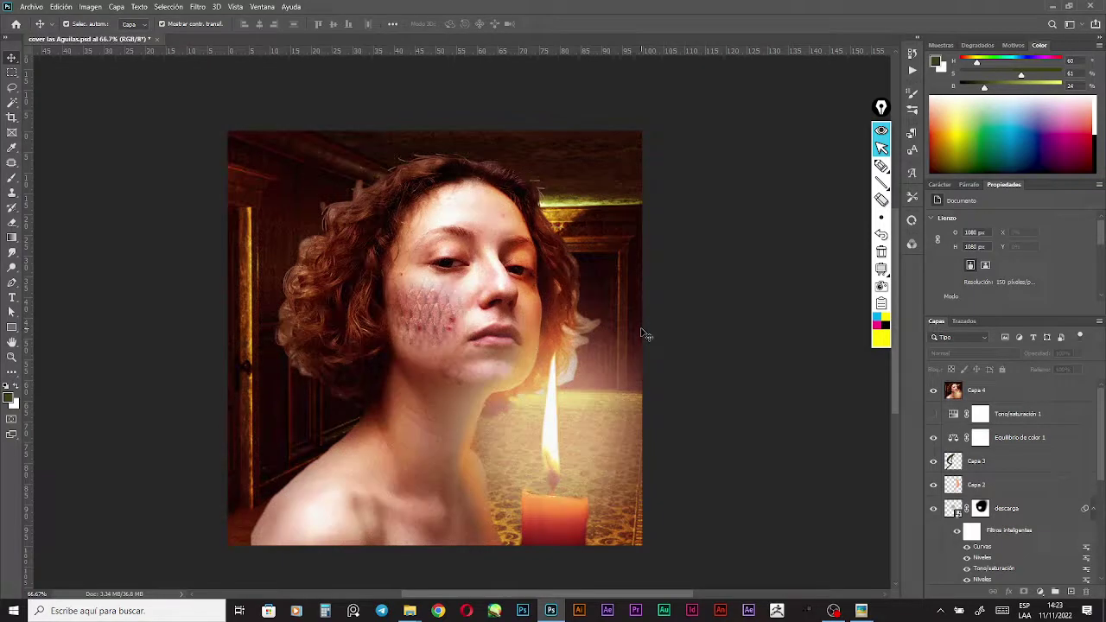
Stamp all visible layers into a new layer, place it directly below Capa 4, and hide Capa 4
left_click(976, 396)
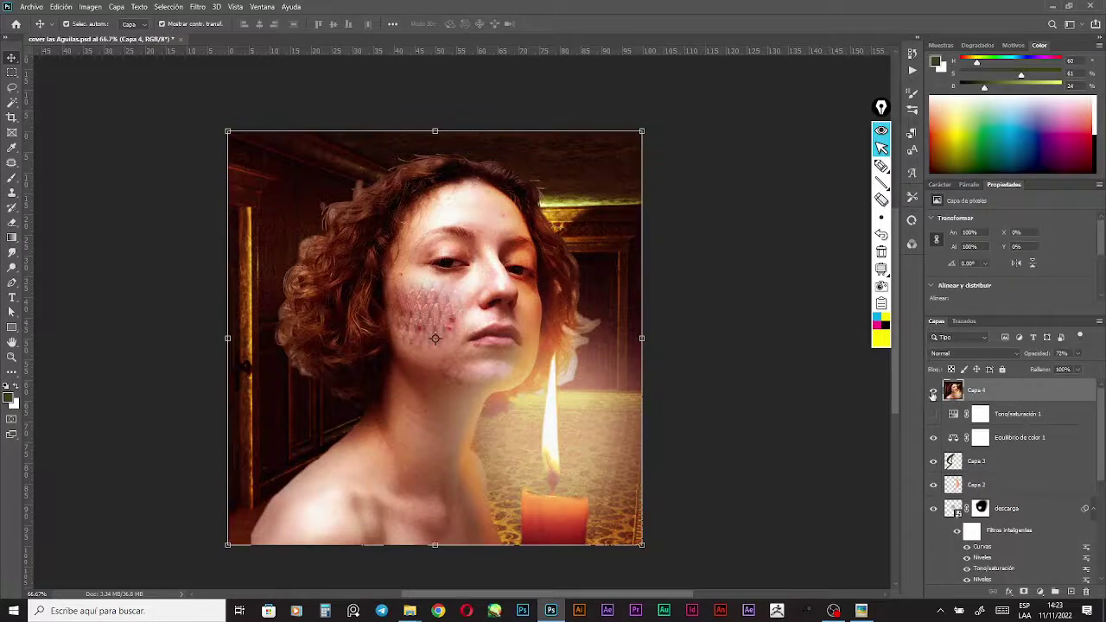
left_click(696, 318)
left_click(990, 399)
key("ctrl+shift+alt+e")
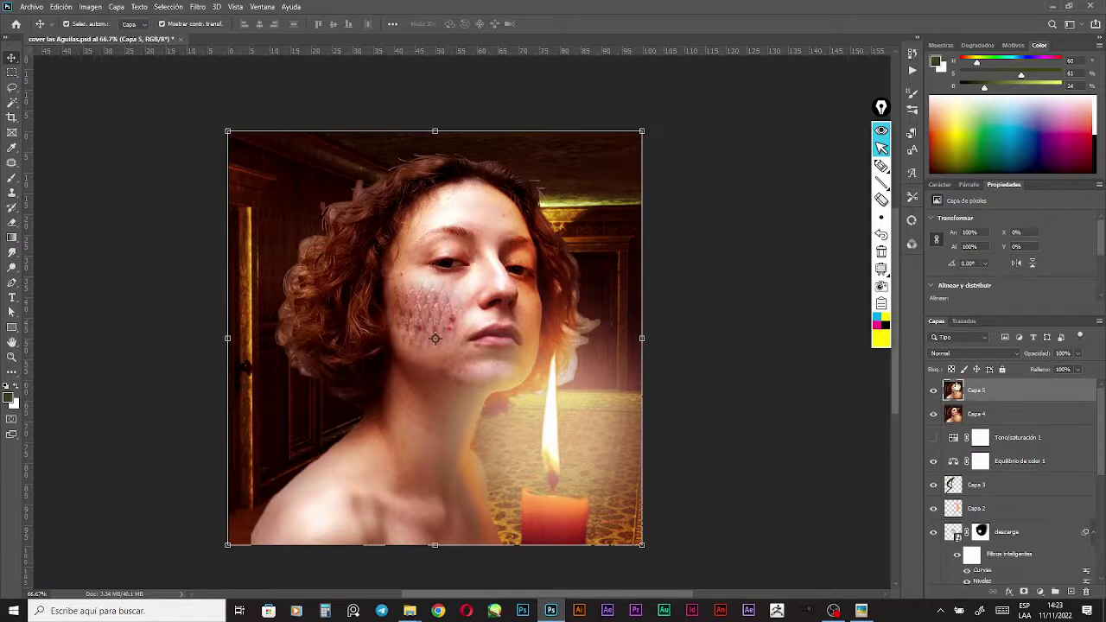
left_click_drag(1013, 398, 1012, 420)
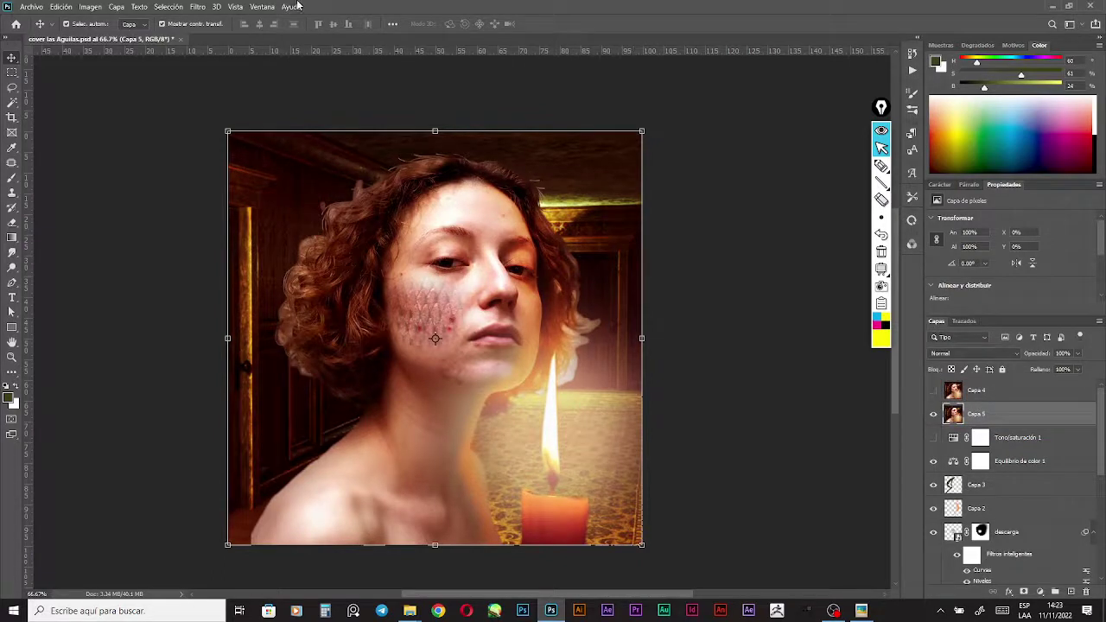
Apply the Paso alto filter to Capa 5 with a radius of 5 pixels
left_click(196, 8)
mouse_move(246, 234)
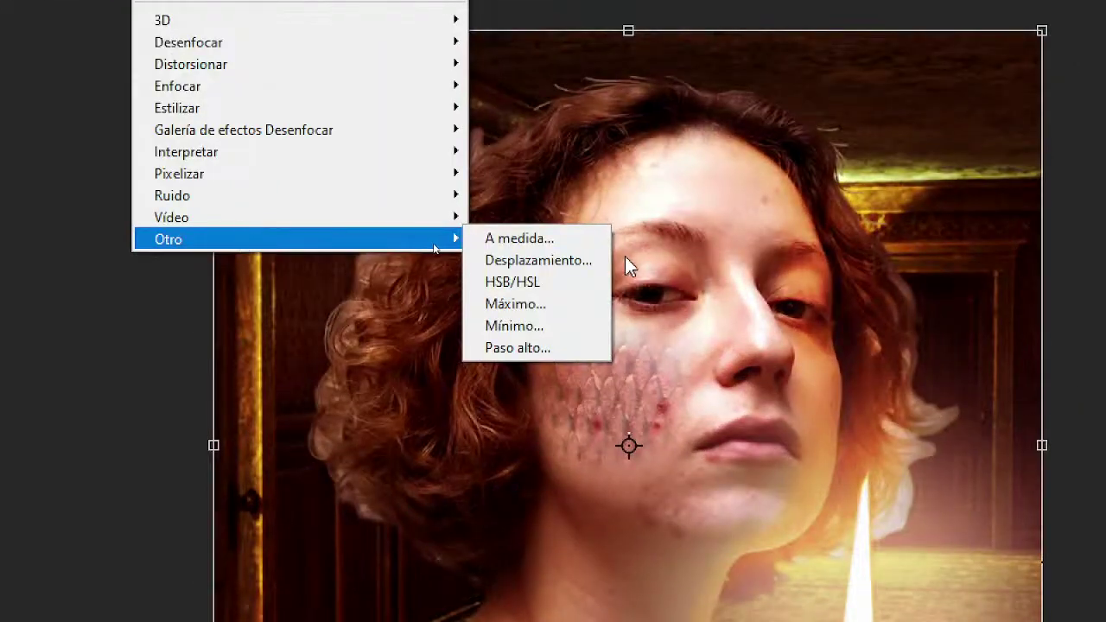
left_click(534, 347)
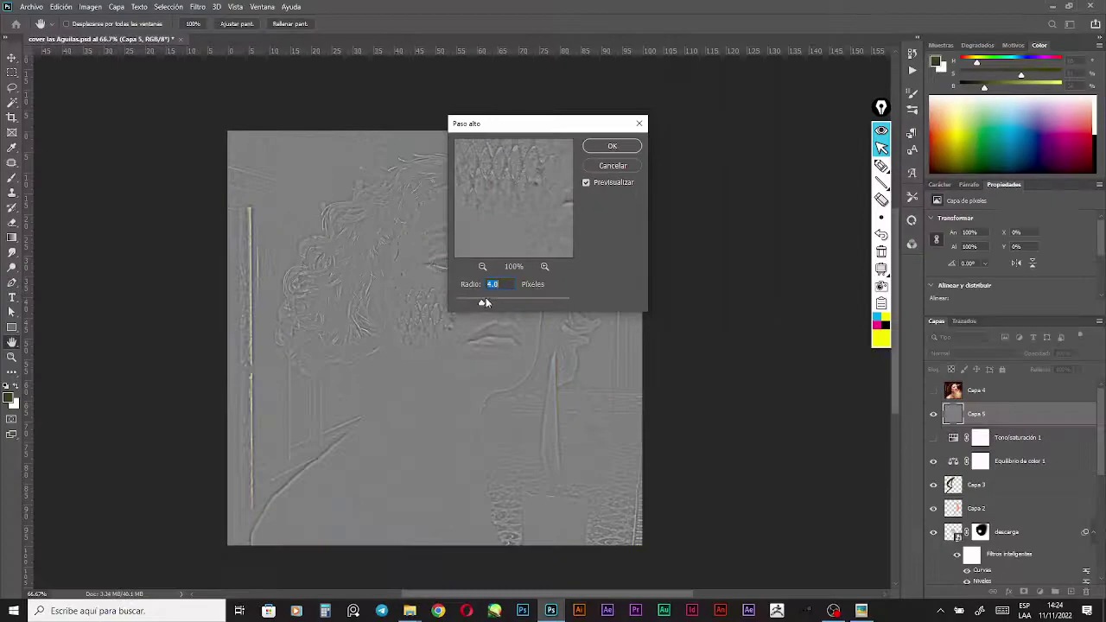
type("5")
key("Return")
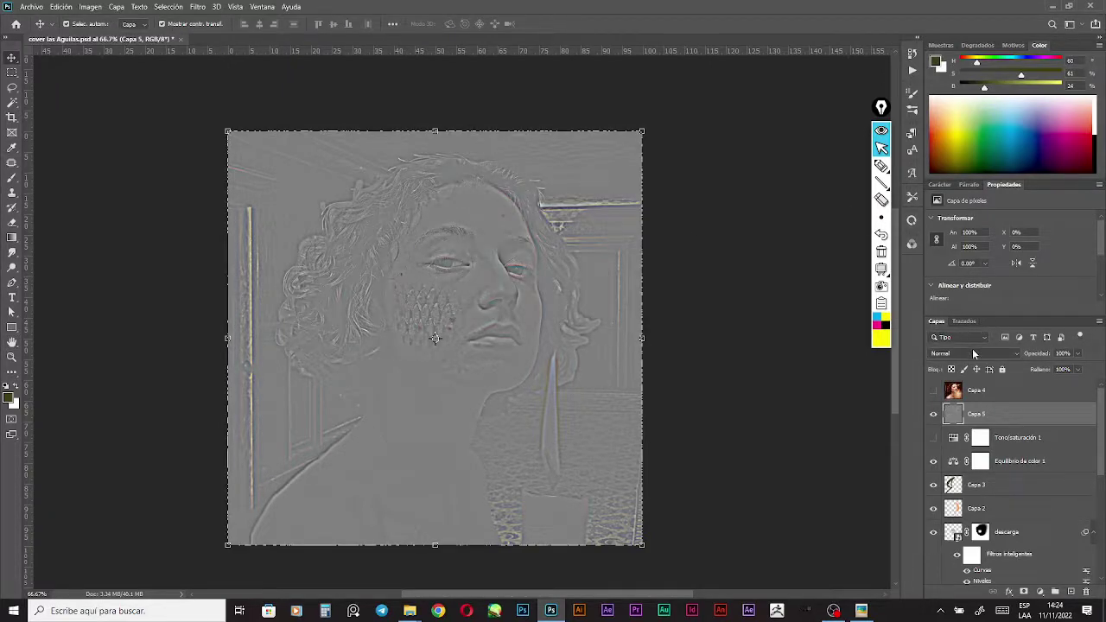
Set Capa 5's blending mode to Superponer and its opacity to 25%
left_click(972, 353)
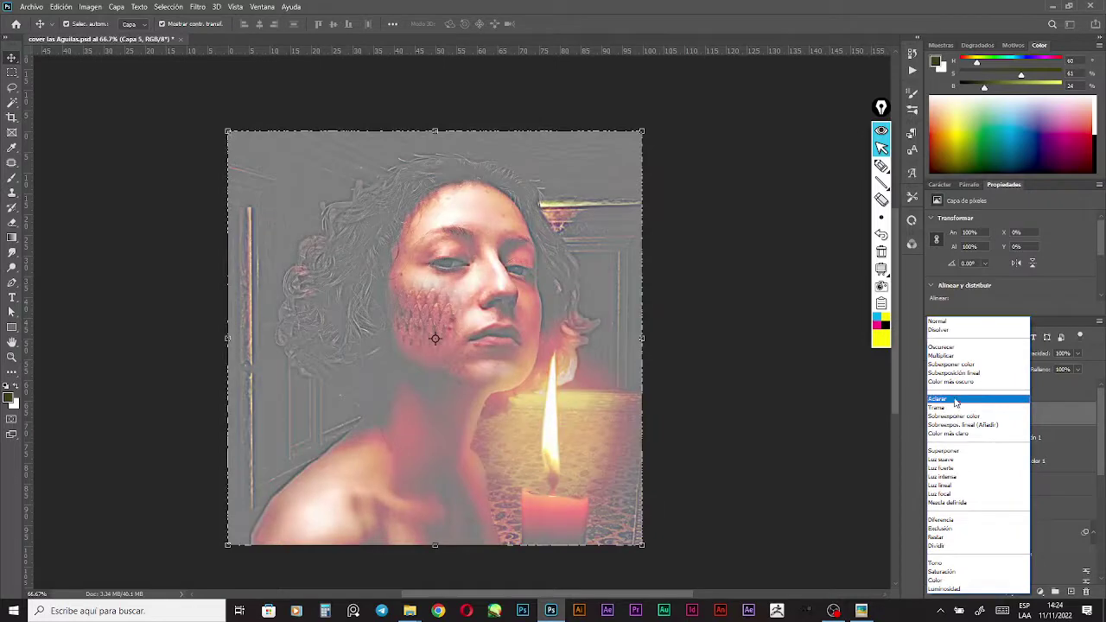
left_click(942, 450)
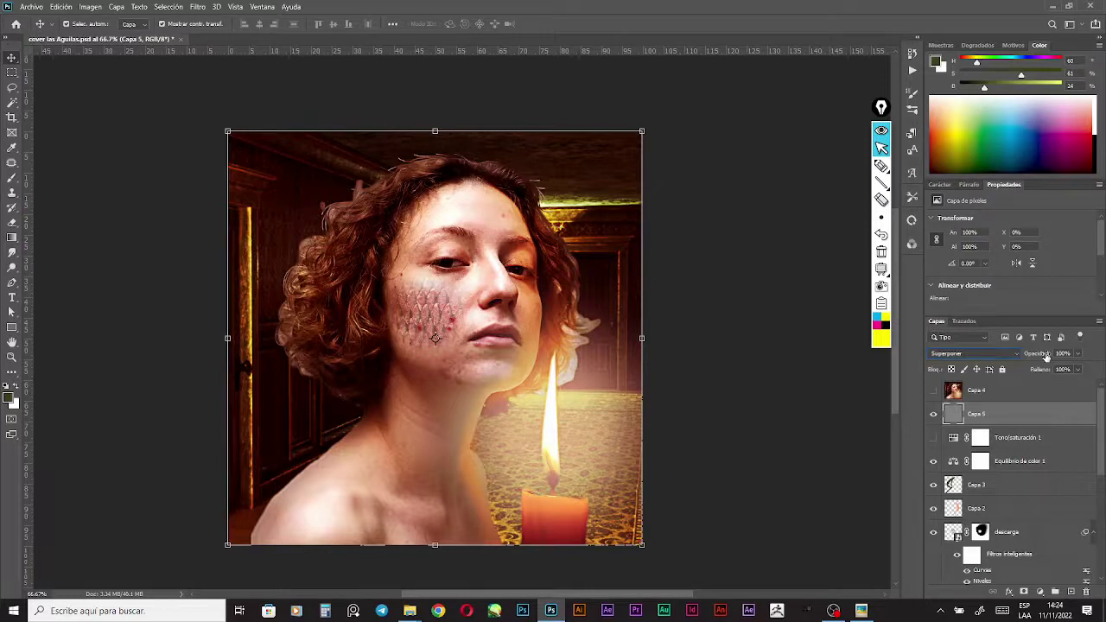
left_click_drag(1045, 355, 1033, 358)
left_click(1065, 353)
type("25")
key("Return")
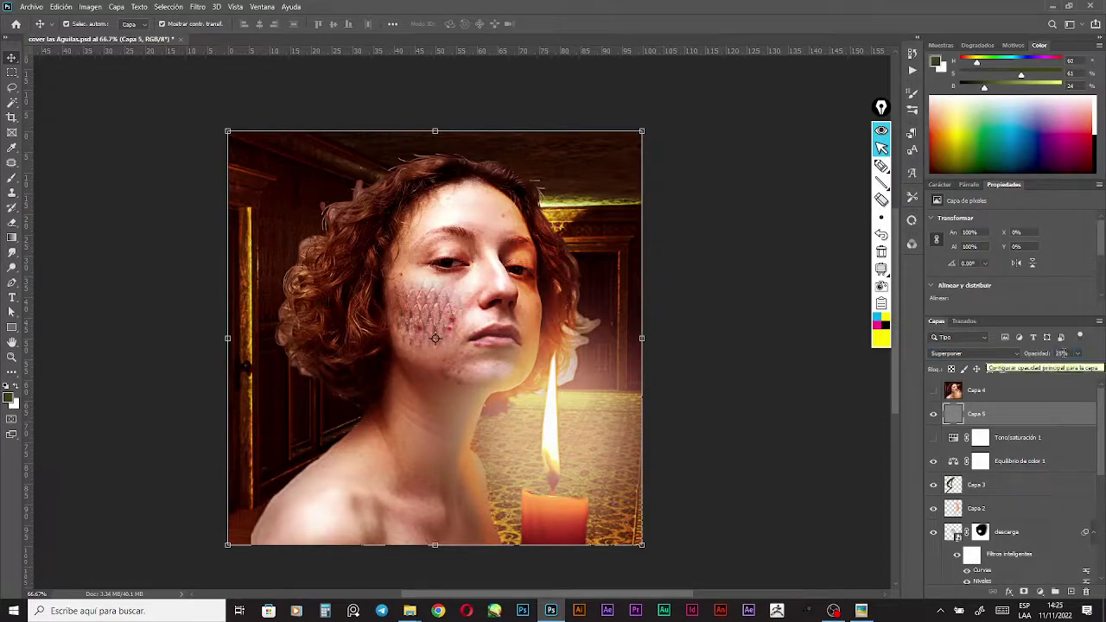
Compare the image with and without Capa 5, then show Capa 4 and set its opacity to 60%
left_click(933, 415)
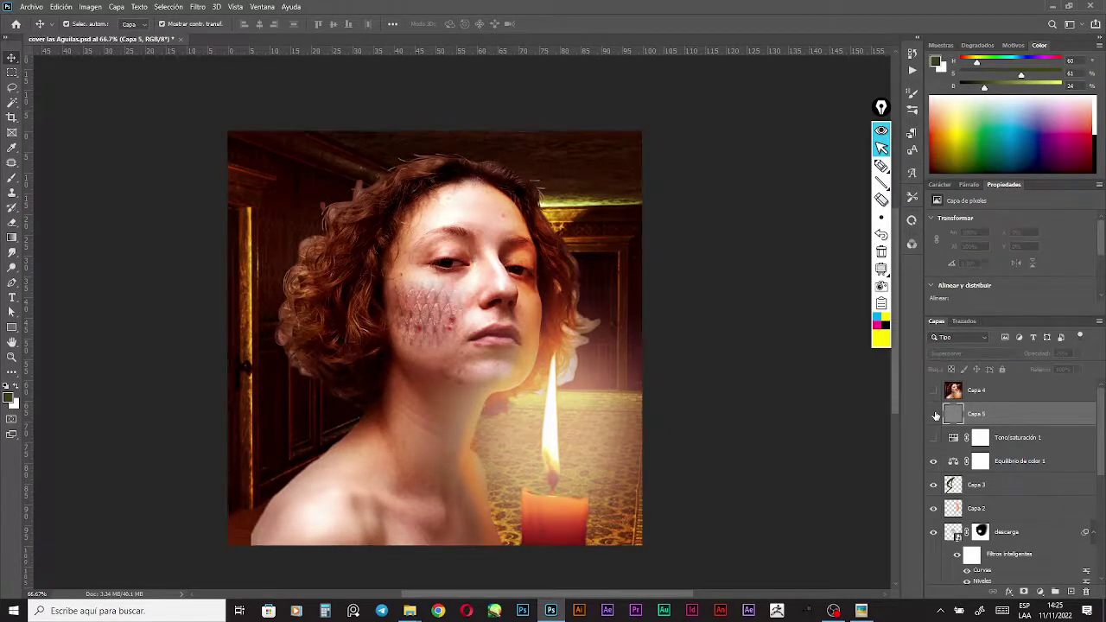
left_click(932, 415)
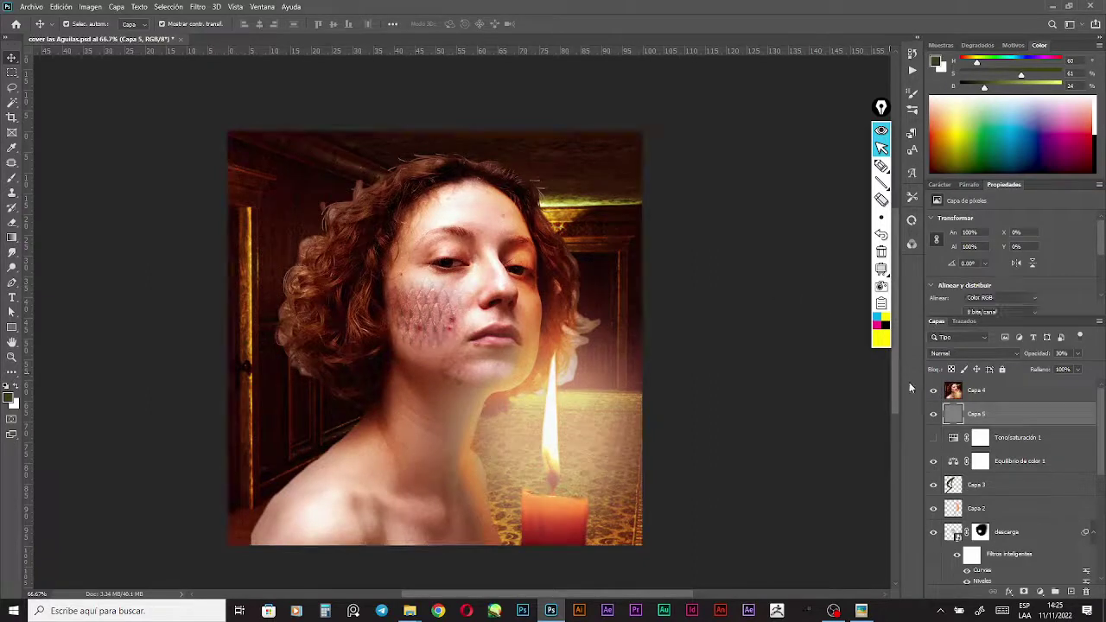
left_click(976, 391)
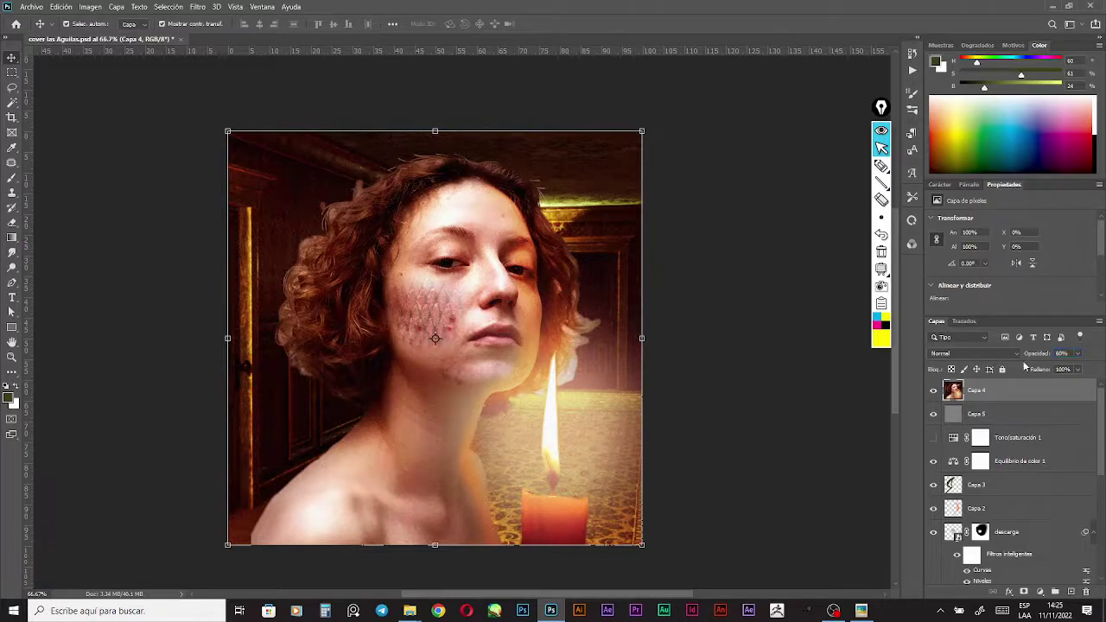
left_click(665, 318)
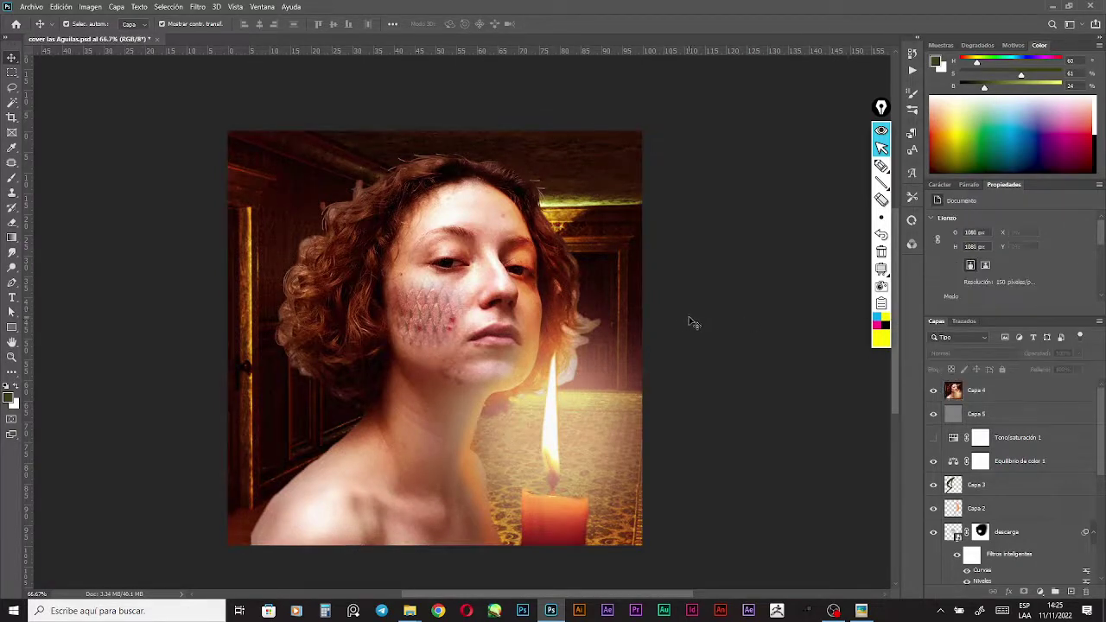
left_click(676, 318, "ctrl")
left_click_drag(528, 338, 648, 313)
left_click(652, 313, "alt")
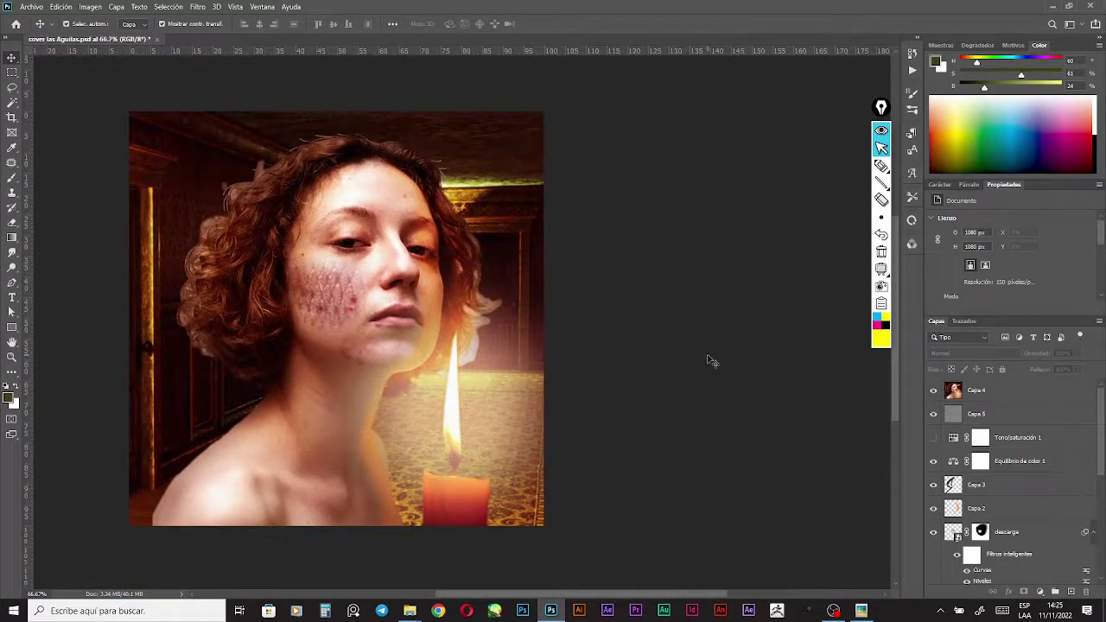
scroll(704, 367, "left", 2)
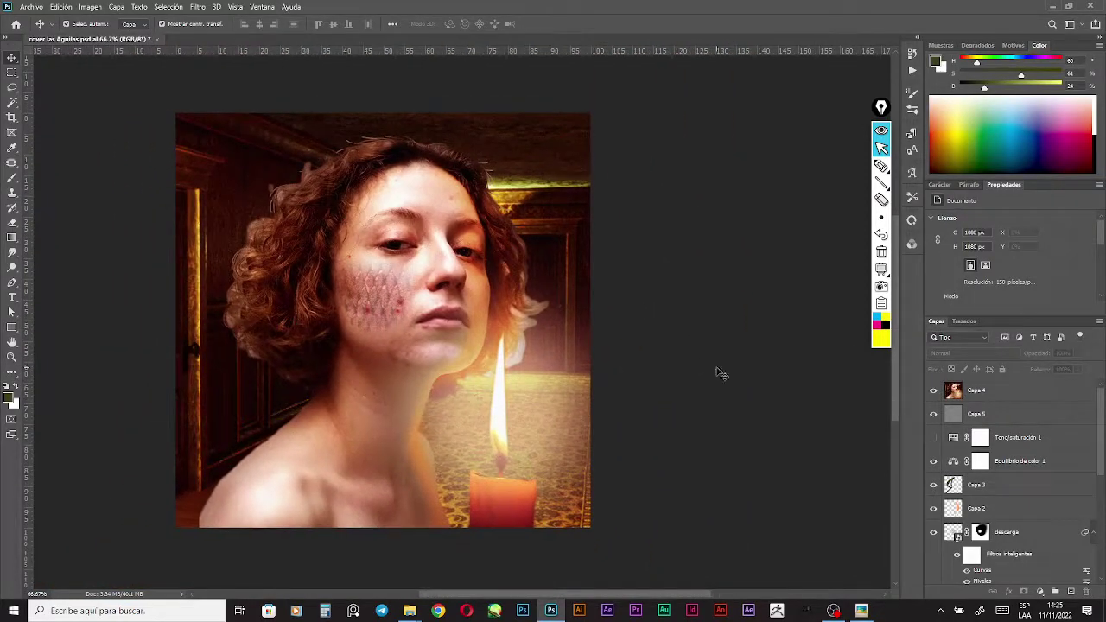
left_click(1020, 461)
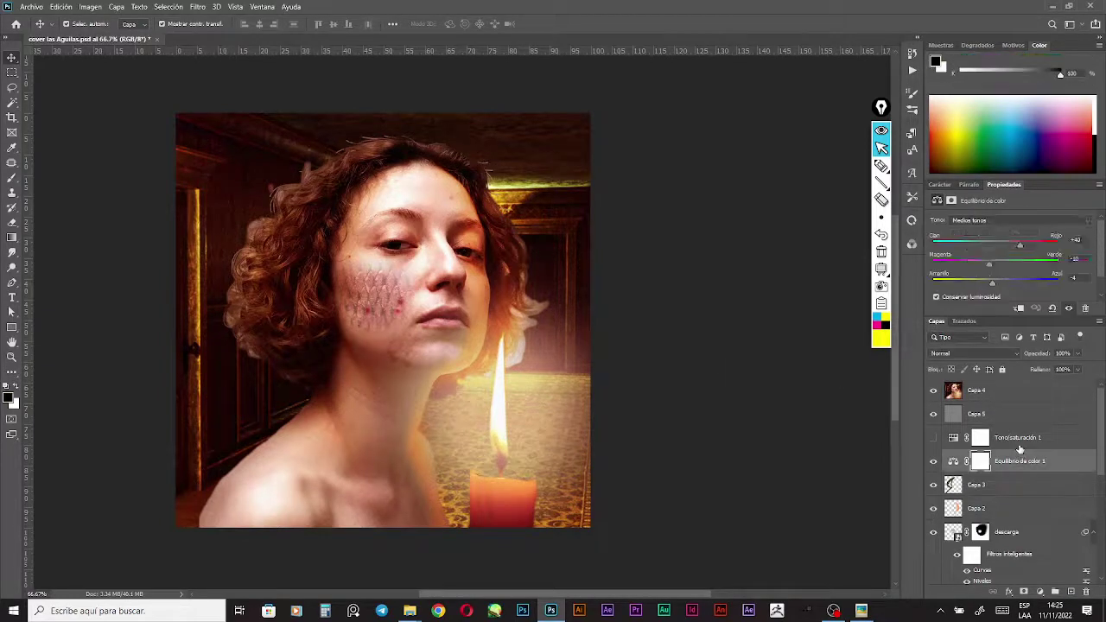
left_click(1021, 442)
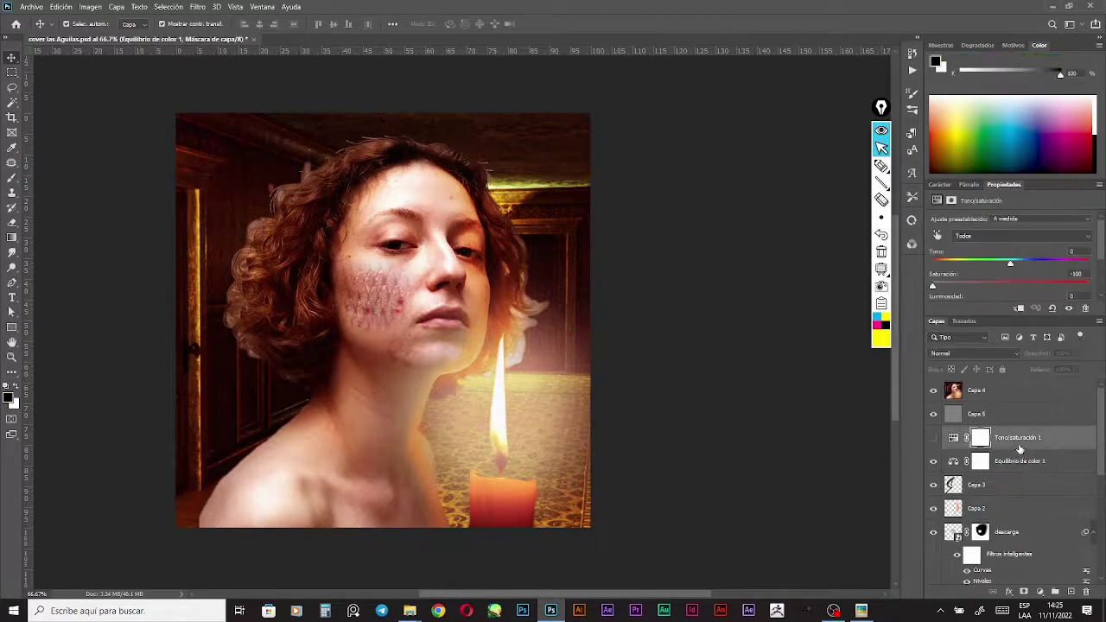
left_click(786, 376)
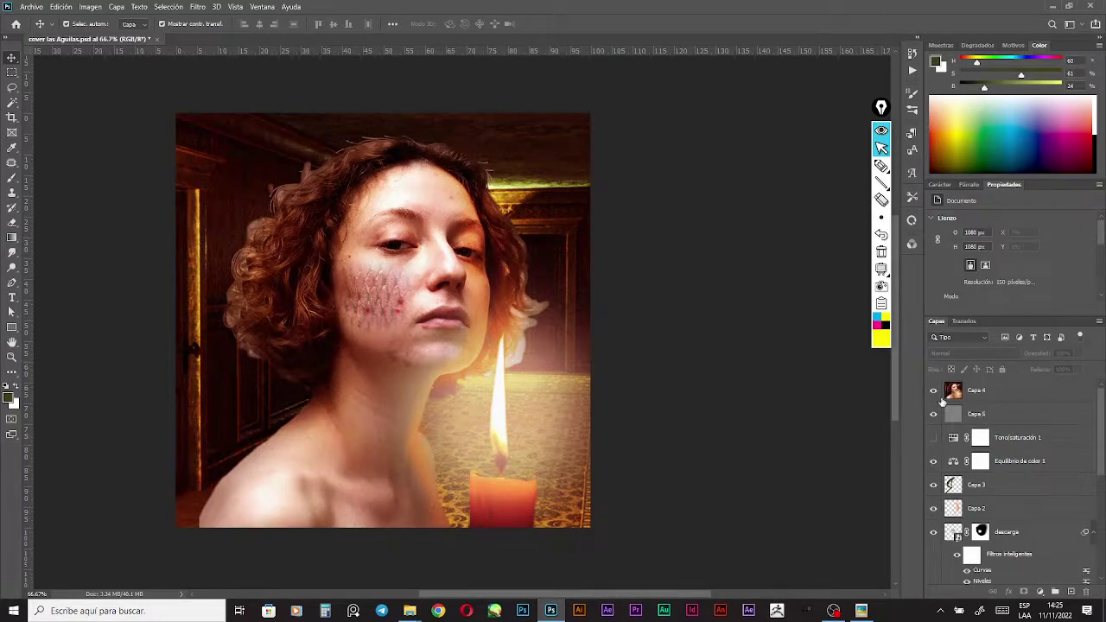
Hide Capa 4, Capa 5 and Equilibrio de color 1, and add a new layer above Capa 3 in Multiplicar blending mode
left_click(1009, 420)
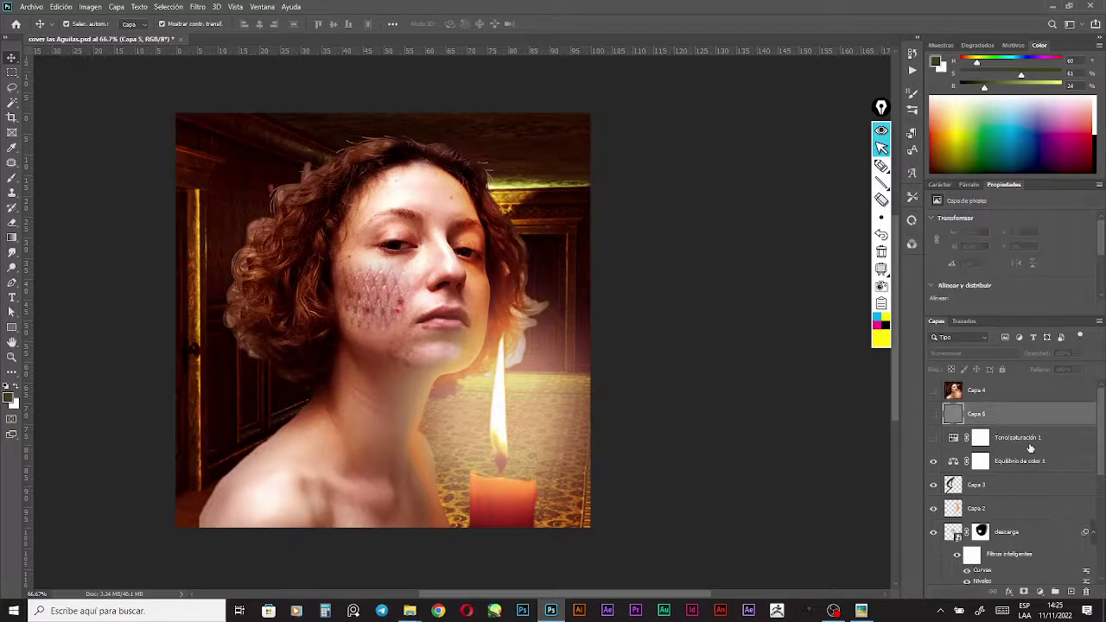
left_click(933, 461)
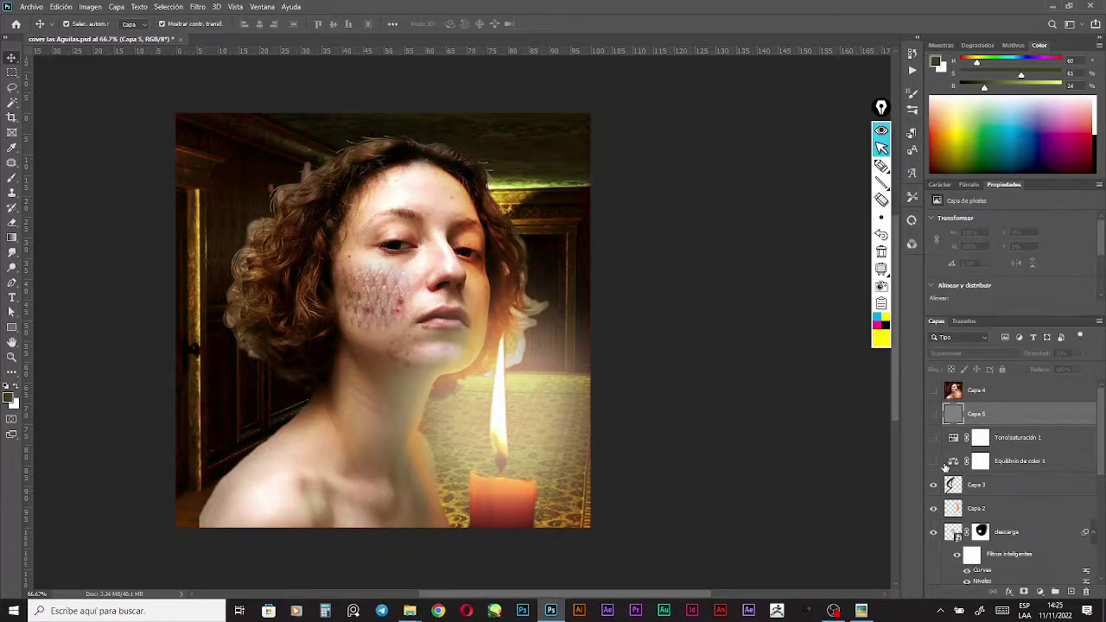
left_click(1007, 485)
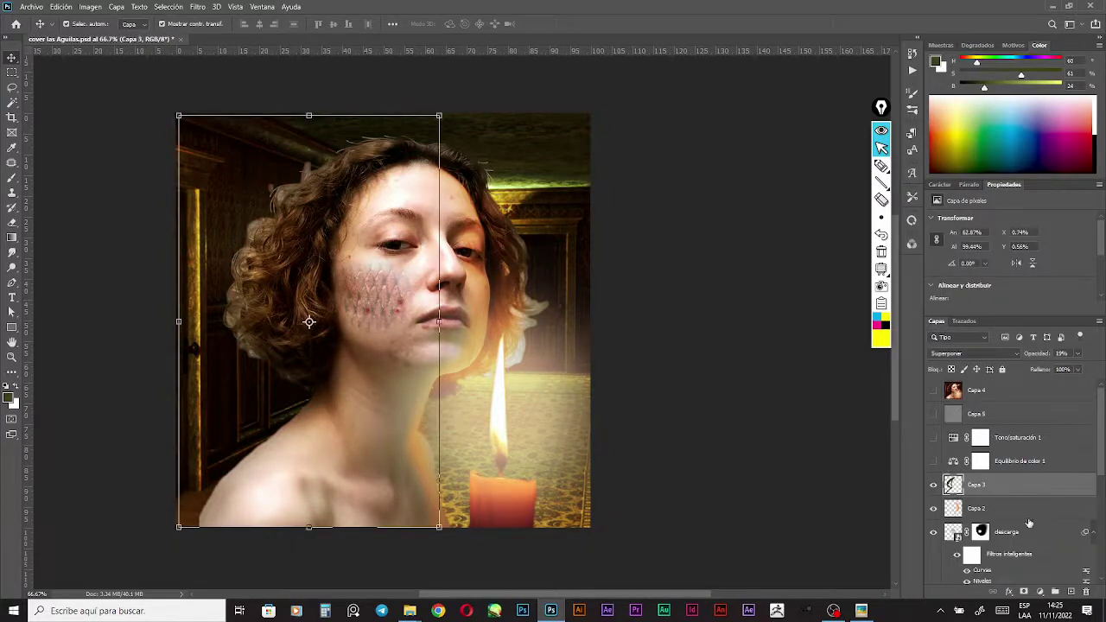
left_click(1071, 591)
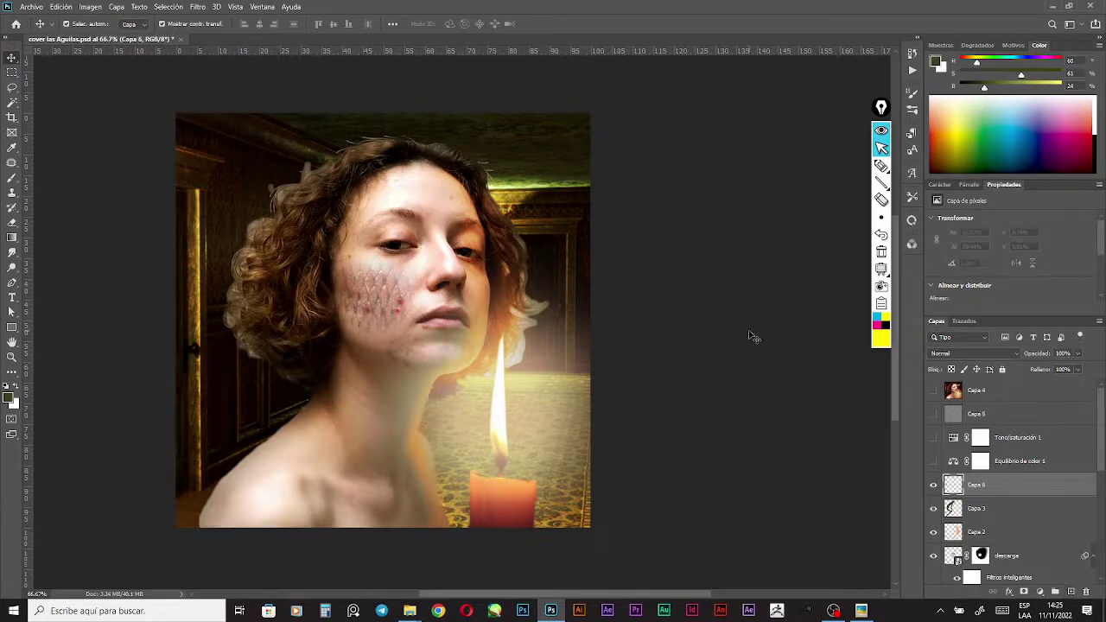
left_click(979, 354)
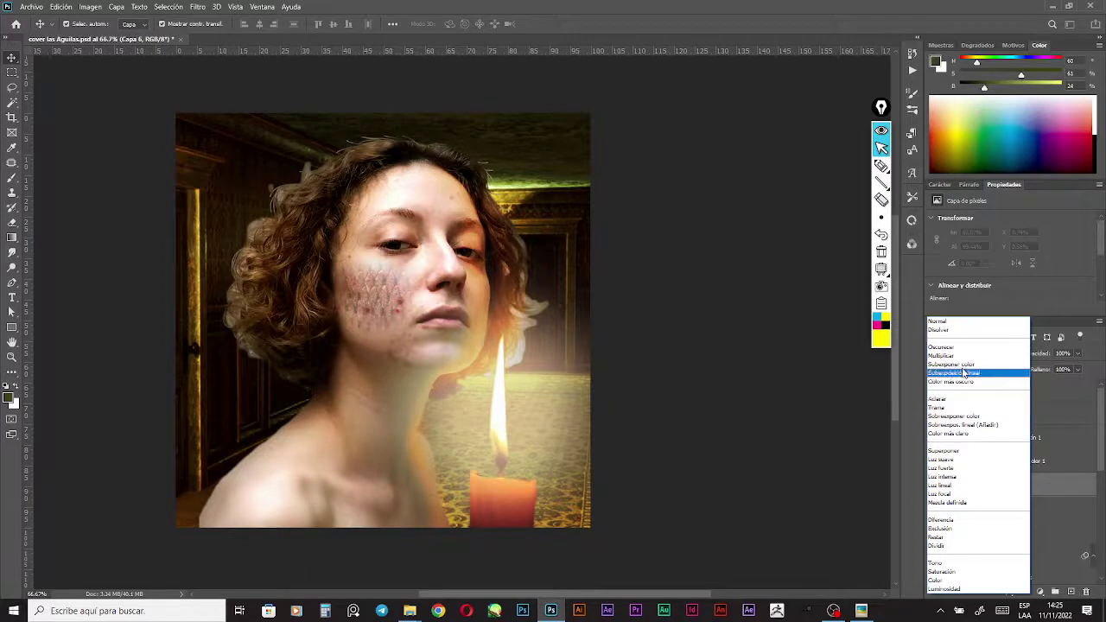
left_click(964, 355)
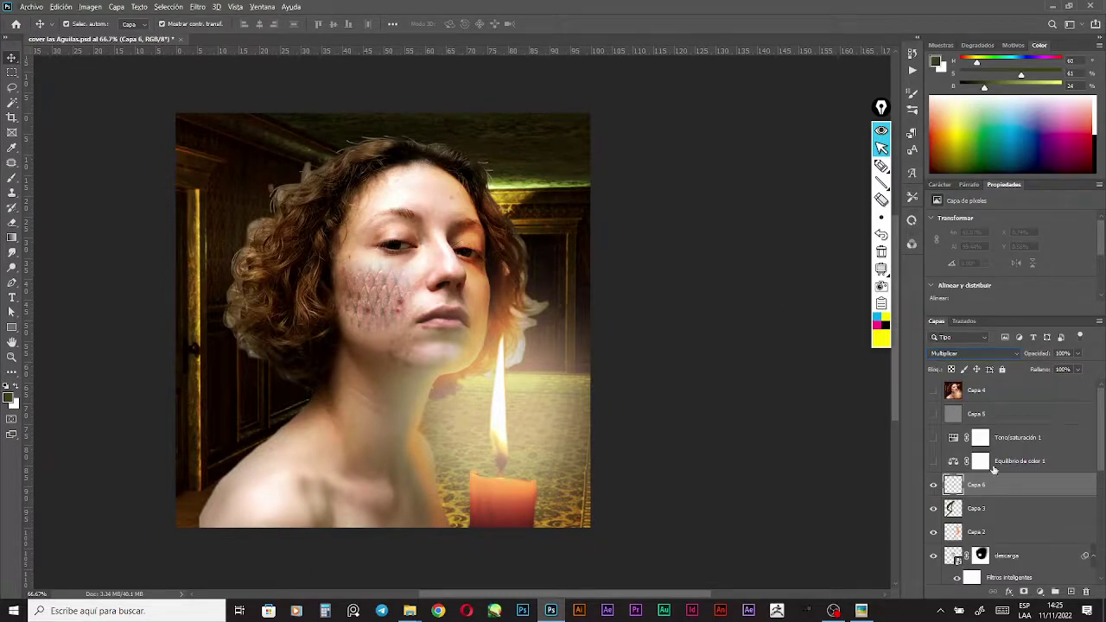
left_click(966, 508)
left_click(979, 486)
Paint shadows on Capa 6 around the face, neck and chest edges with a brown brush colour sampled from the neck
key("alt")
left_click(12, 177)
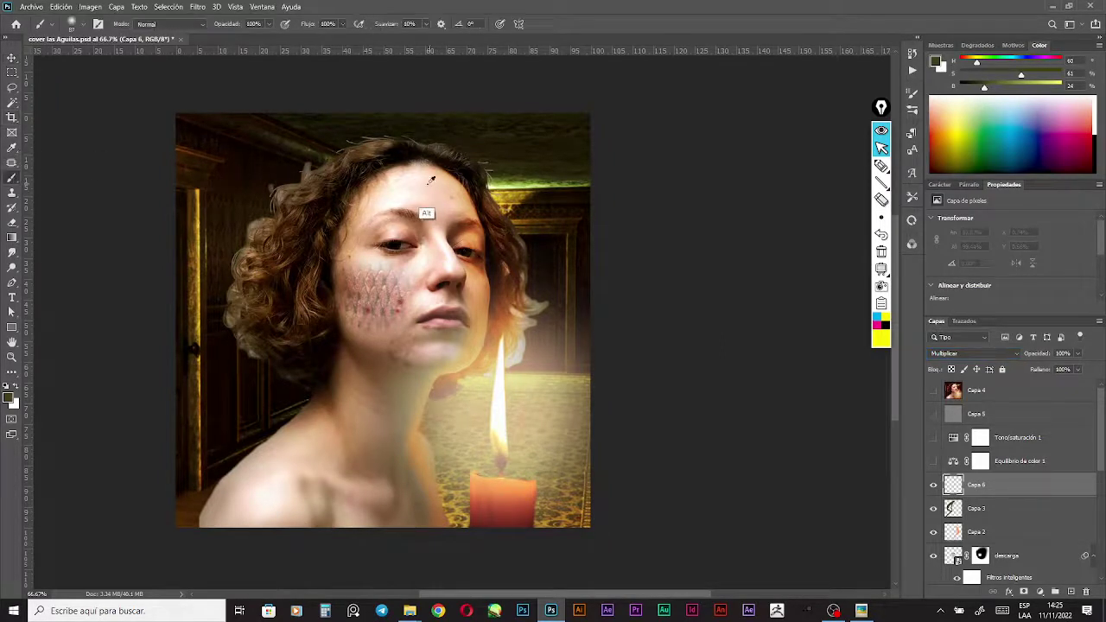
left_click(398, 222, "alt")
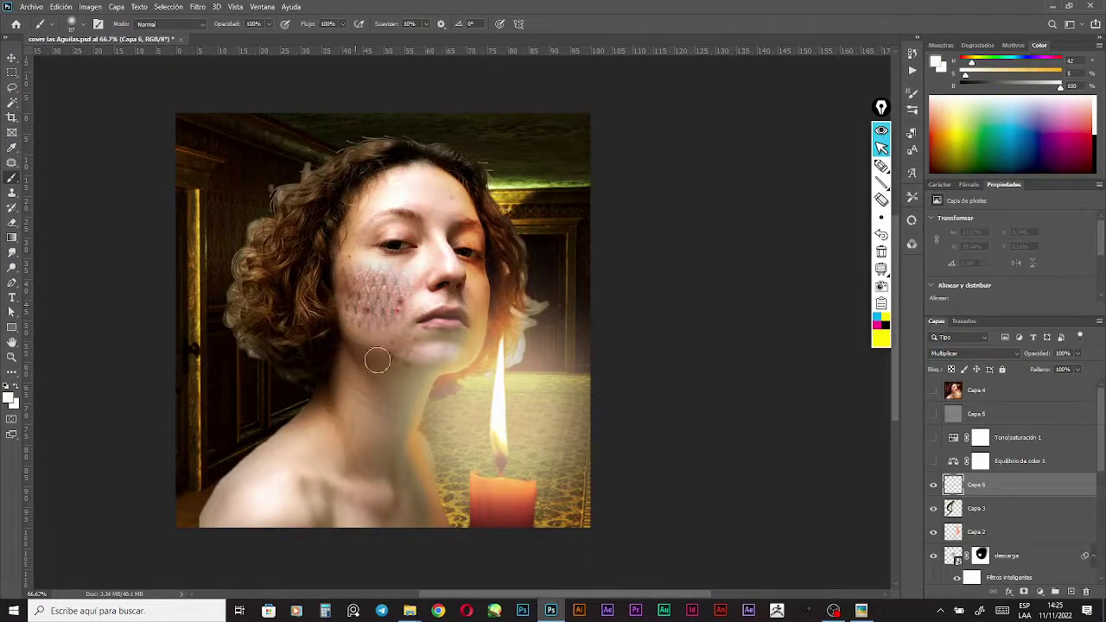
left_click_drag(377, 360, 379, 359)
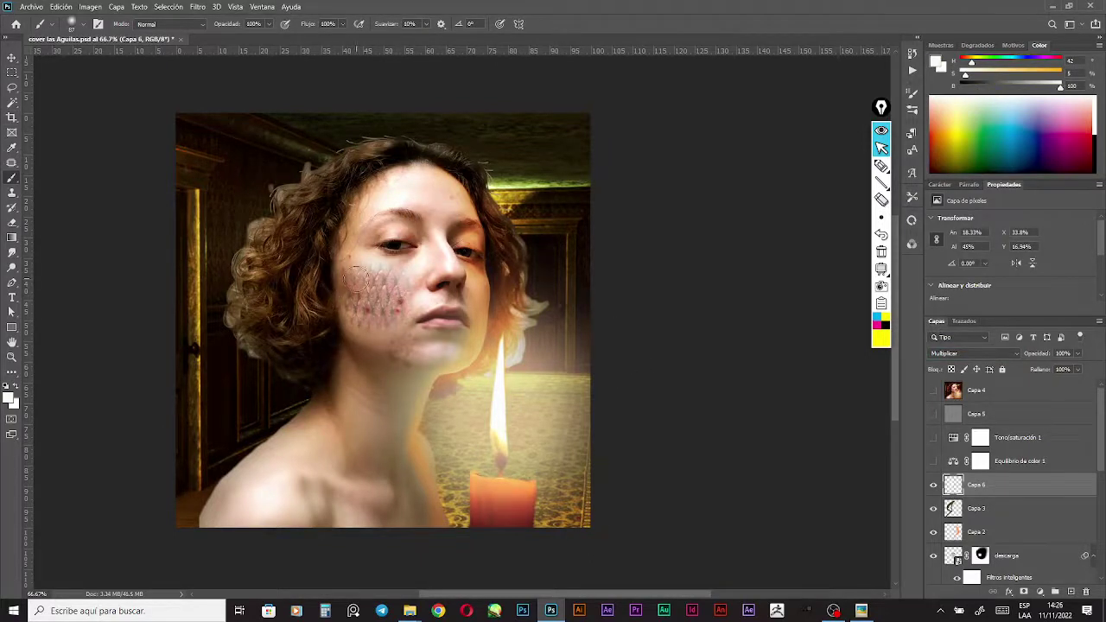
left_click(359, 386, "alt")
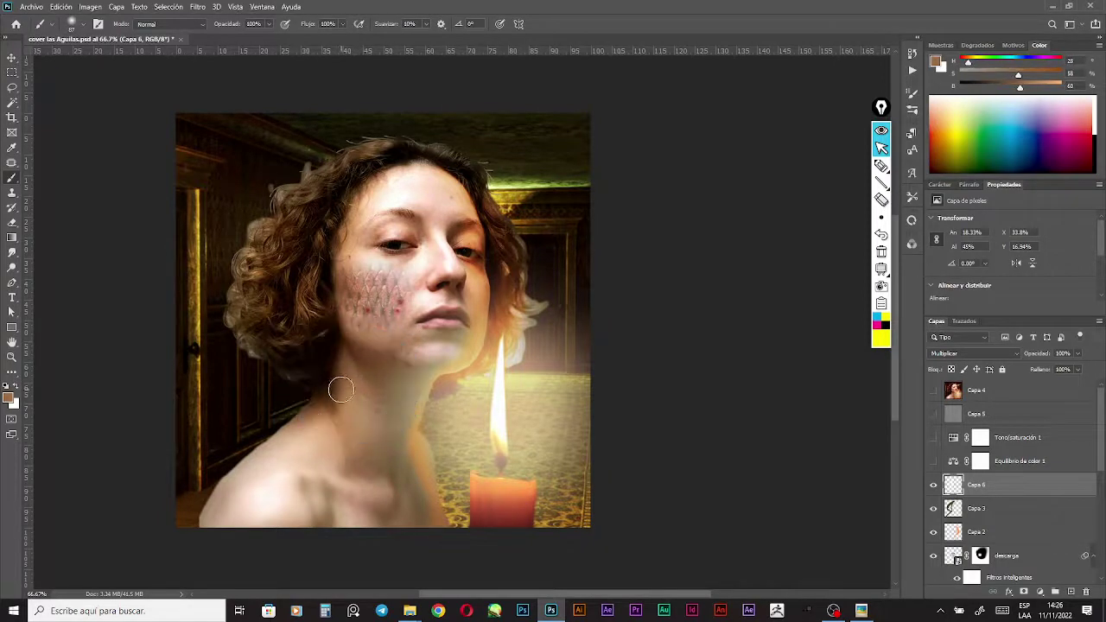
mouse_move(341, 388)
left_mouse_down()
mouse_move(349, 362)
mouse_move(341, 253)
mouse_move(358, 196)
mouse_move(428, 166)
mouse_move(441, 177)
mouse_move(367, 193)
mouse_move(340, 276)
mouse_move(343, 372)
mouse_move(312, 412)
mouse_move(309, 432)
mouse_move(325, 403)
mouse_move(375, 526)
left_mouse_up()
left_click_drag(203, 532, 232, 543)
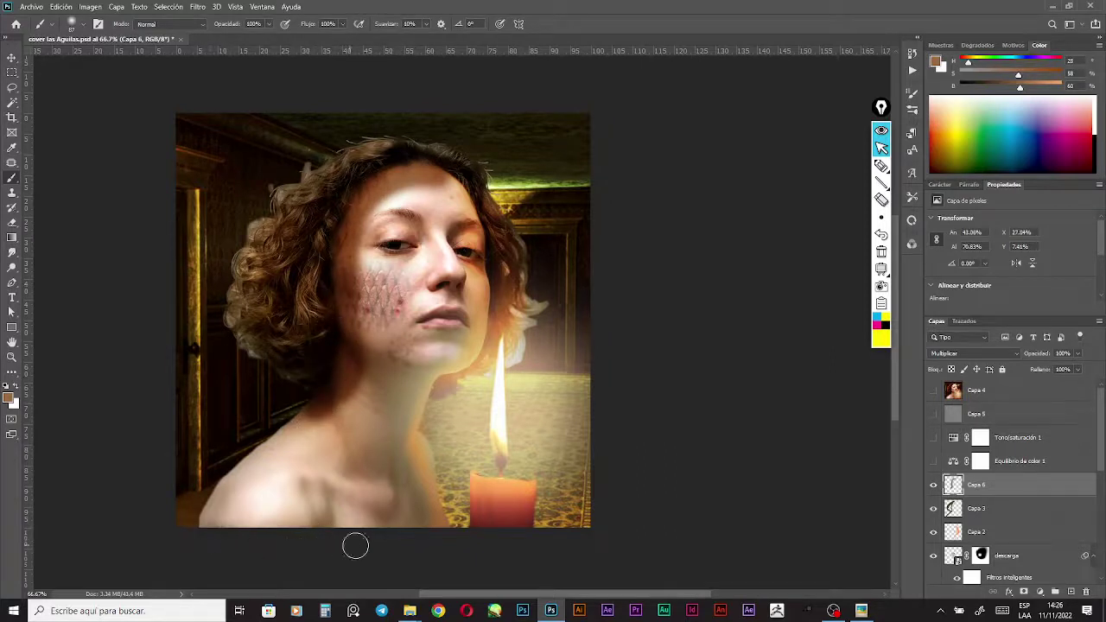
left_click_drag(444, 538, 431, 524)
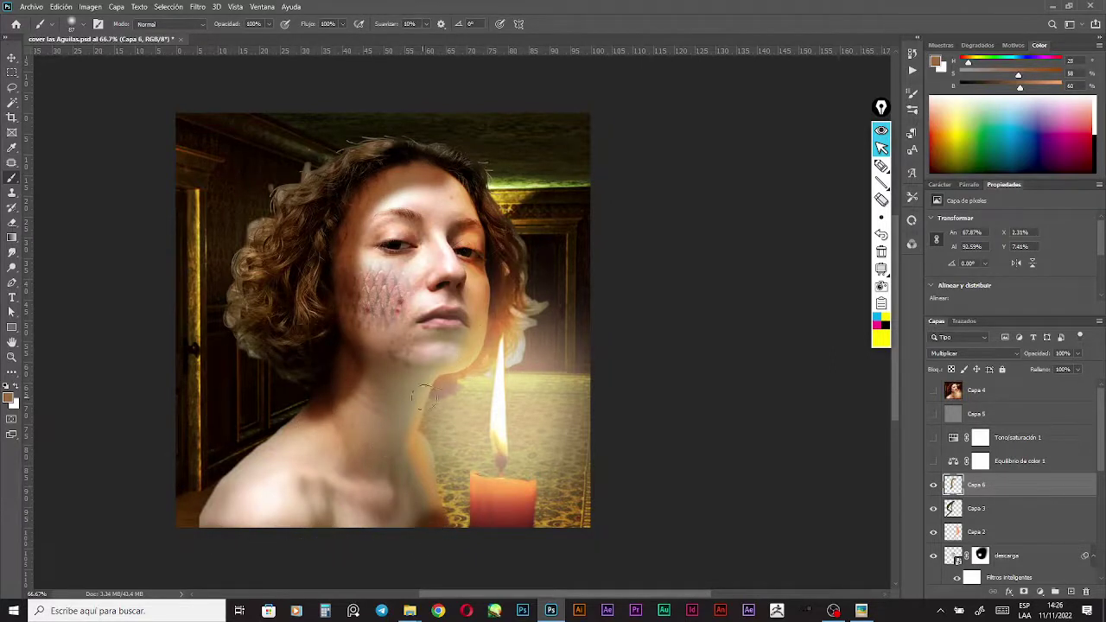
Extend the brown shading on Capa 6 along the candle-side jaw, the hair and the shadowed shoulder
mouse_move(424, 395)
left_mouse_down()
mouse_move(485, 289)
mouse_move(488, 246)
mouse_move(455, 162)
mouse_move(414, 154)
mouse_move(303, 220)
mouse_move(269, 298)
mouse_move(273, 322)
left_mouse_up()
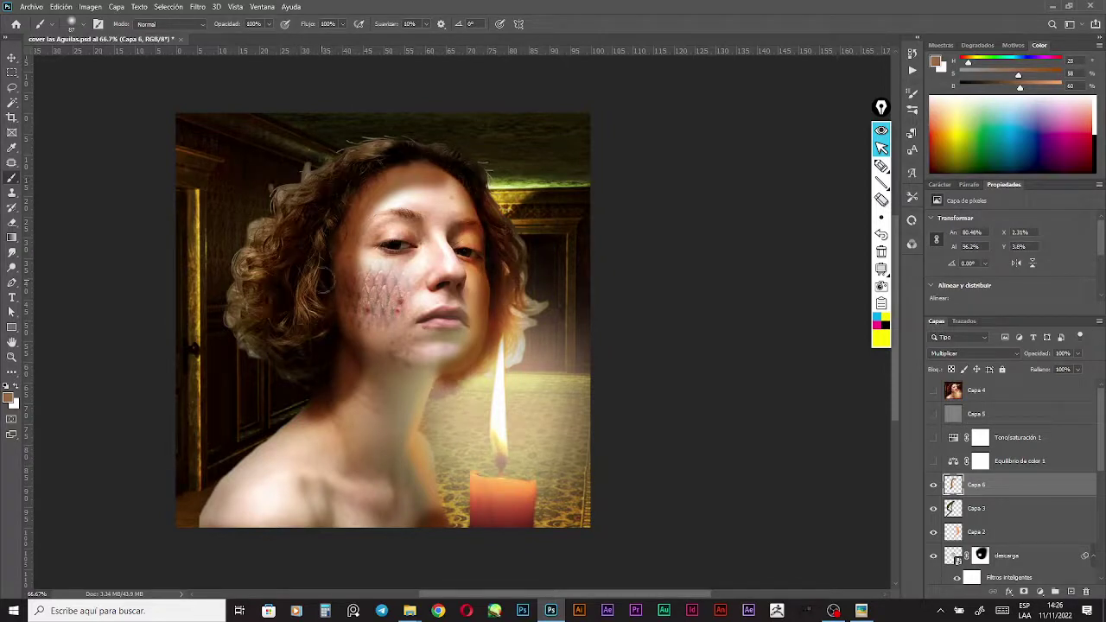
mouse_move(323, 282)
left_mouse_down()
mouse_move(326, 316)
mouse_move(291, 342)
mouse_move(310, 347)
mouse_move(317, 363)
mouse_move(258, 316)
mouse_move(269, 298)
mouse_move(254, 280)
mouse_move(280, 247)
left_mouse_up()
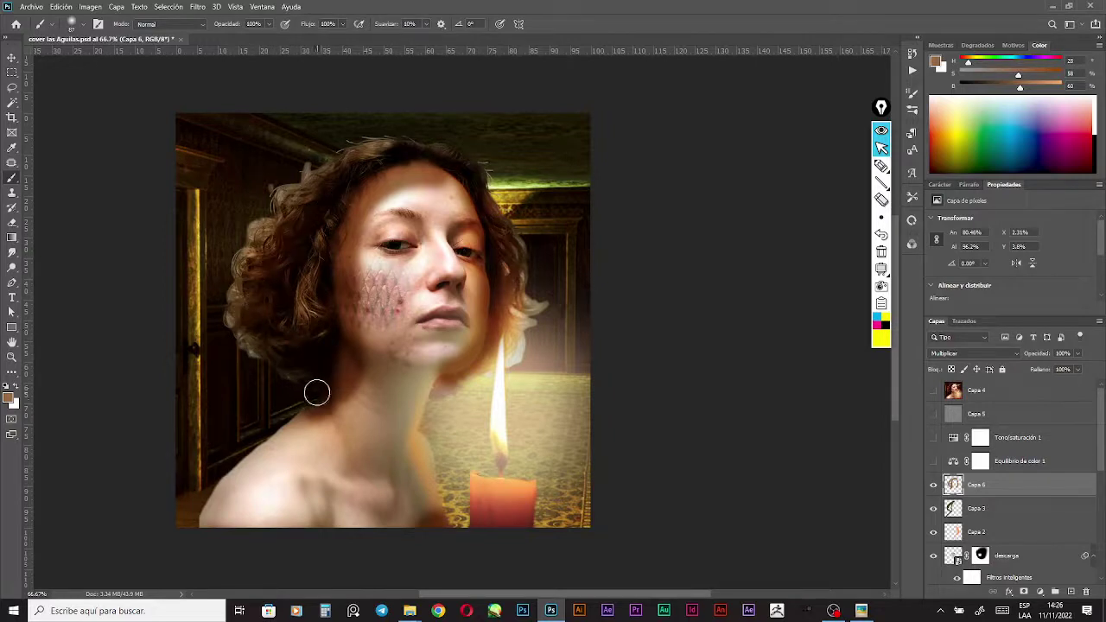
left_click_drag(317, 395, 269, 452)
mouse_move(210, 529)
left_mouse_down()
mouse_move(232, 491)
mouse_move(231, 535)
mouse_move(207, 518)
mouse_move(229, 498)
mouse_move(242, 501)
left_mouse_up()
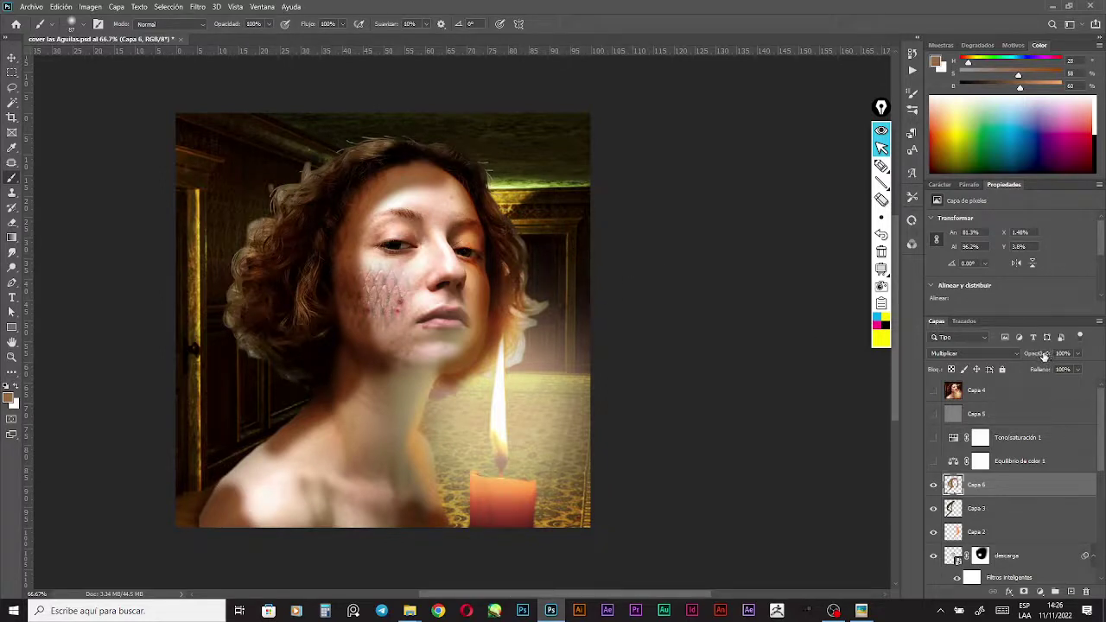
Lower Capa 6's opacity to 56% and erase its excess shading from the forehead, cheek and neck
mouse_move(1042, 356)
left_mouse_down()
mouse_move(989, 360)
mouse_move(1015, 357)
left_mouse_up()
key("e")
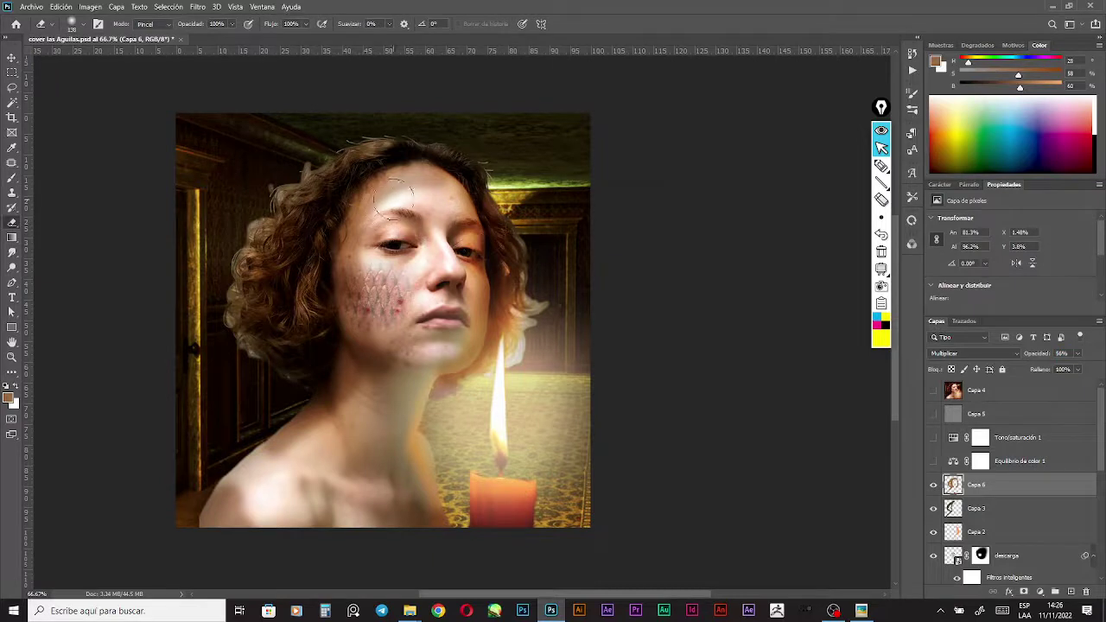
mouse_move(394, 199)
left_mouse_down()
mouse_move(380, 222)
mouse_move(383, 318)
mouse_move(401, 377)
mouse_move(253, 522)
mouse_move(256, 491)
mouse_move(251, 507)
mouse_move(280, 495)
mouse_move(383, 384)
left_mouse_up()
mouse_move(372, 268)
left_mouse_down()
mouse_move(441, 190)
mouse_move(449, 241)
left_mouse_up()
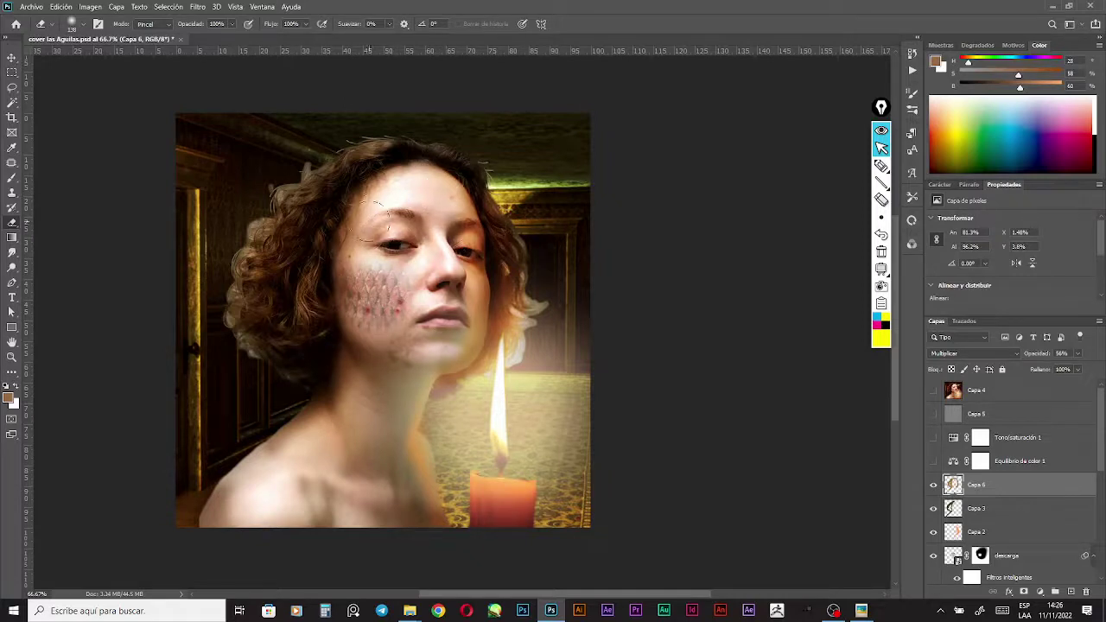
left_click_drag(386, 213, 391, 318)
Compare the portrait with and without the shading on Capa 6
key("v")
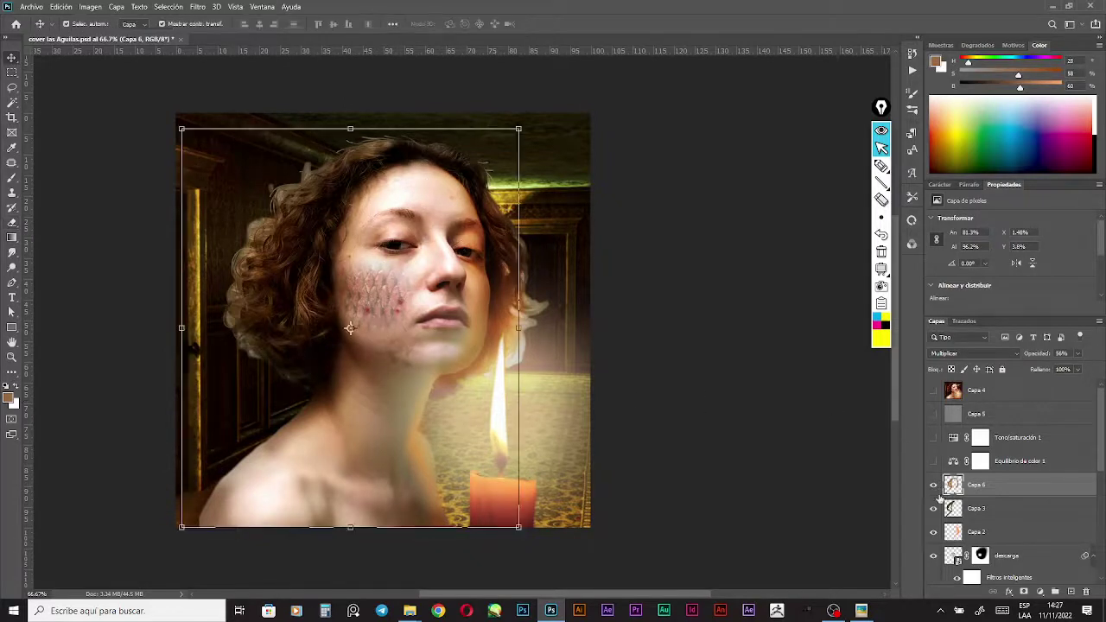
left_click(932, 485)
left_click(933, 484)
left_click(933, 485)
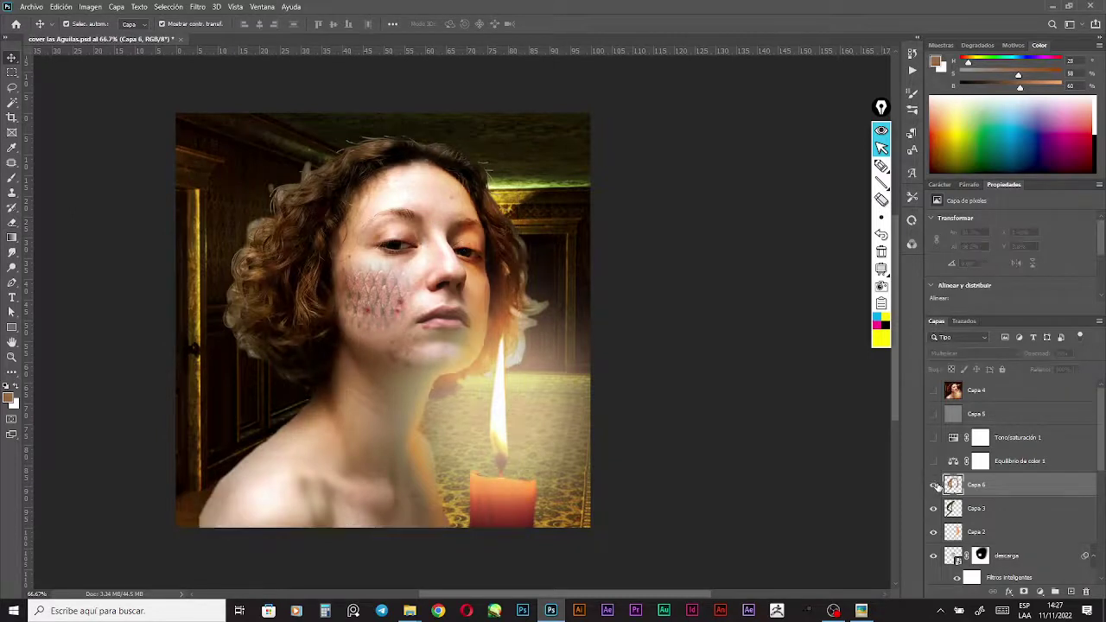
left_click(933, 484)
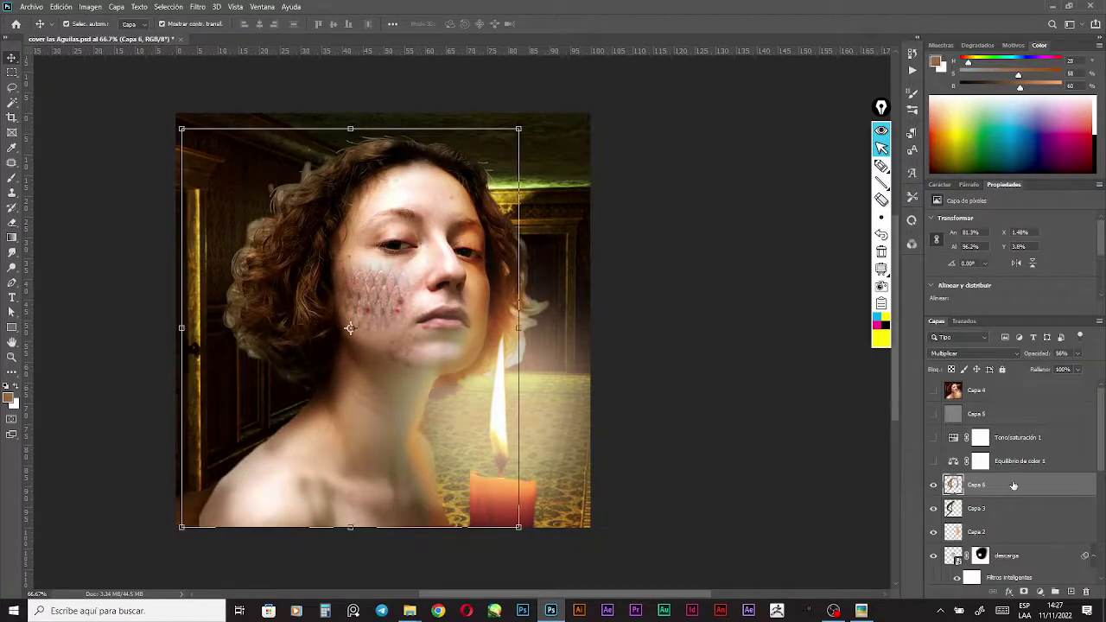
Add a new layer above Capa 6 and set the brush colour to a saturated orange with hue 37, saturation 96 and brightness 84
left_click(1071, 592)
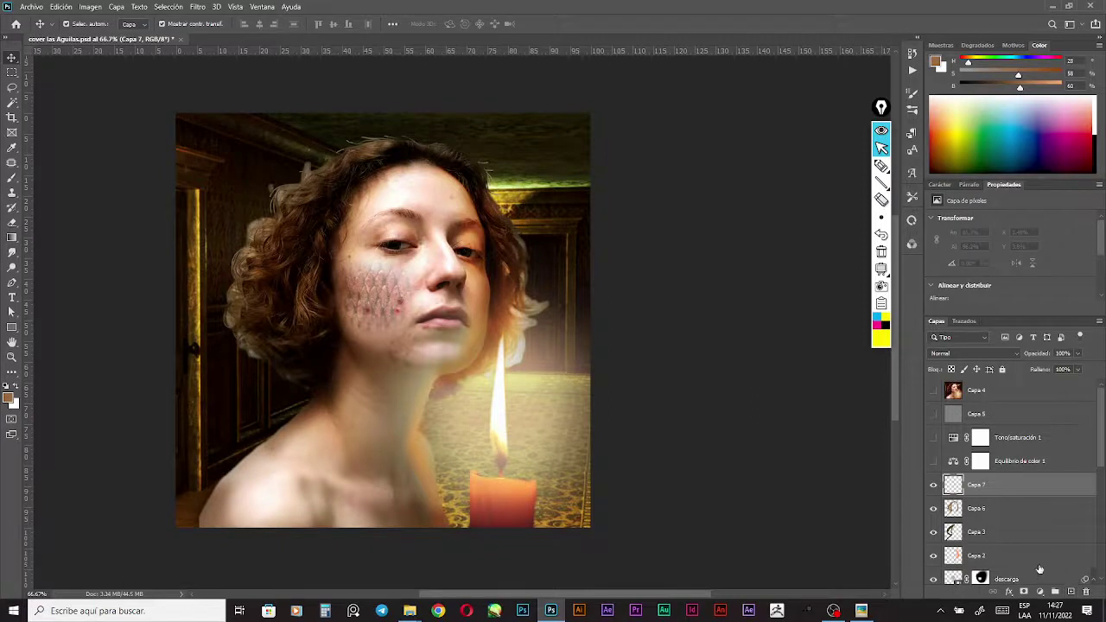
key("b")
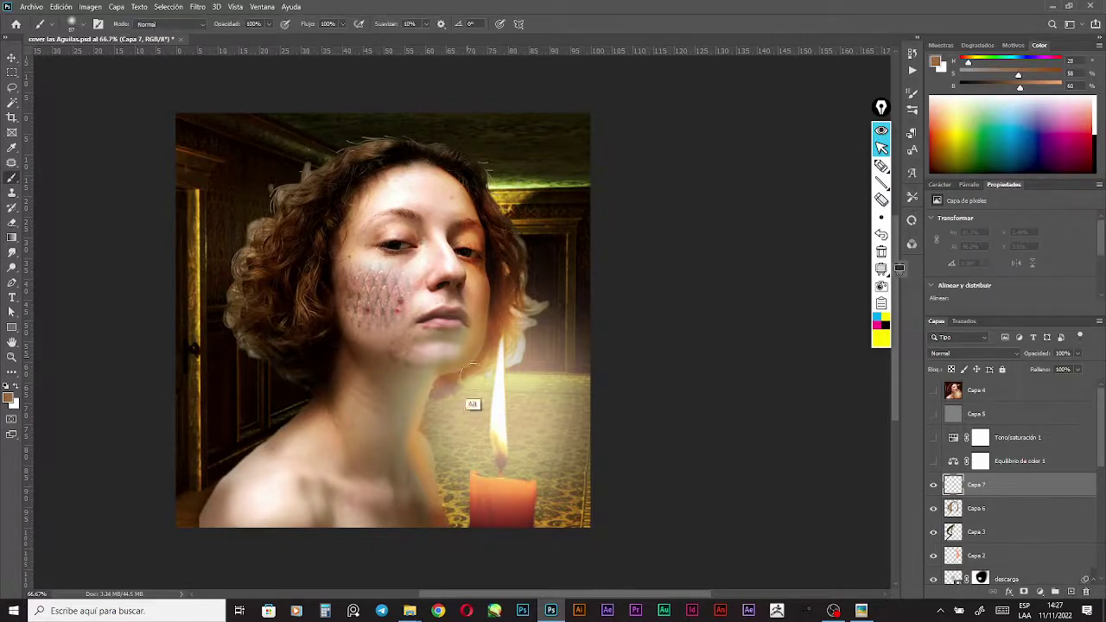
left_click(507, 494, "alt")
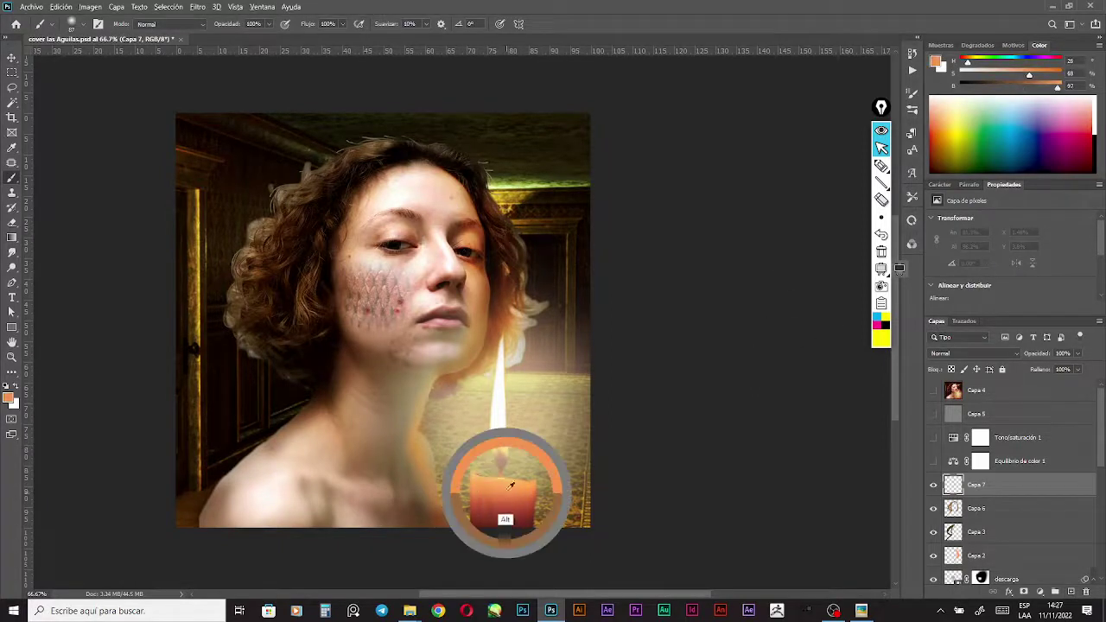
left_click(481, 234, "alt")
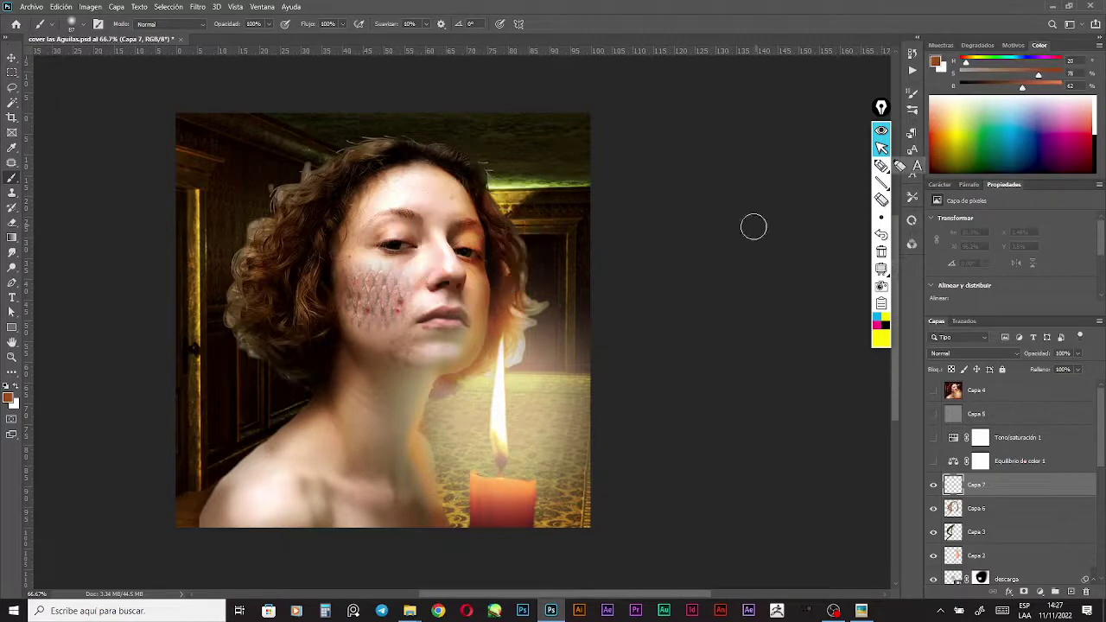
left_click(8, 399)
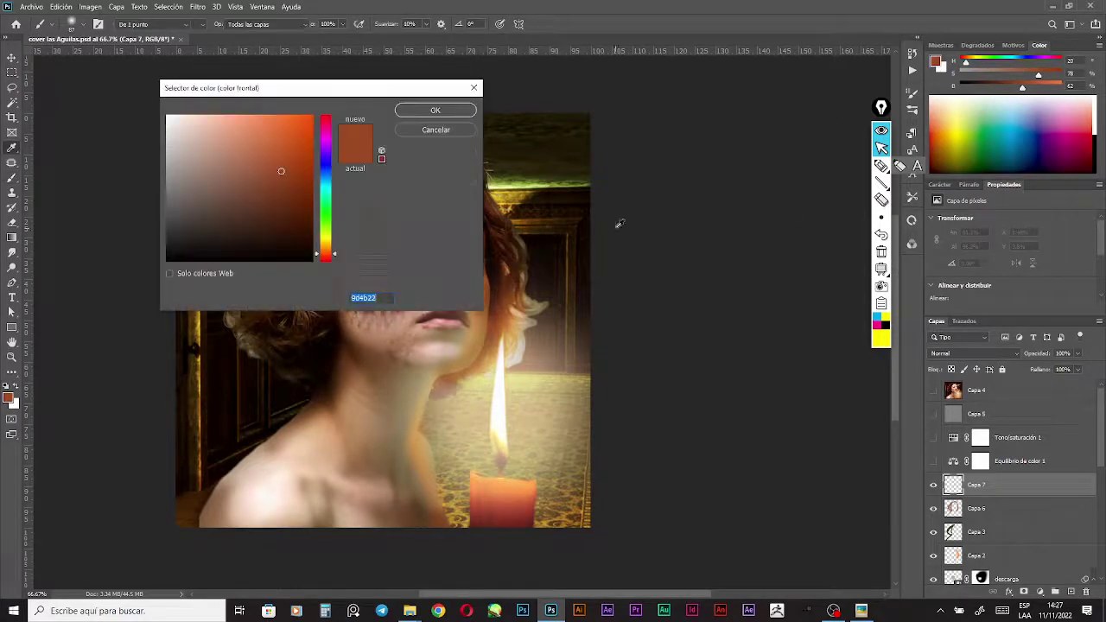
left_click_drag(327, 253, 327, 247)
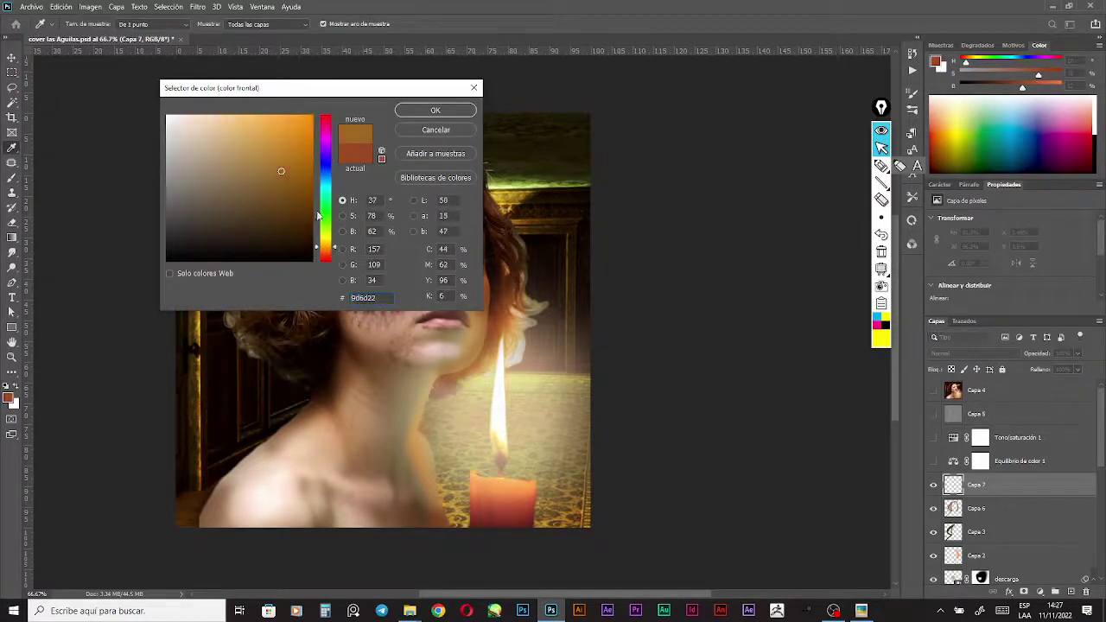
left_click_drag(298, 171, 308, 138)
left_click(431, 114)
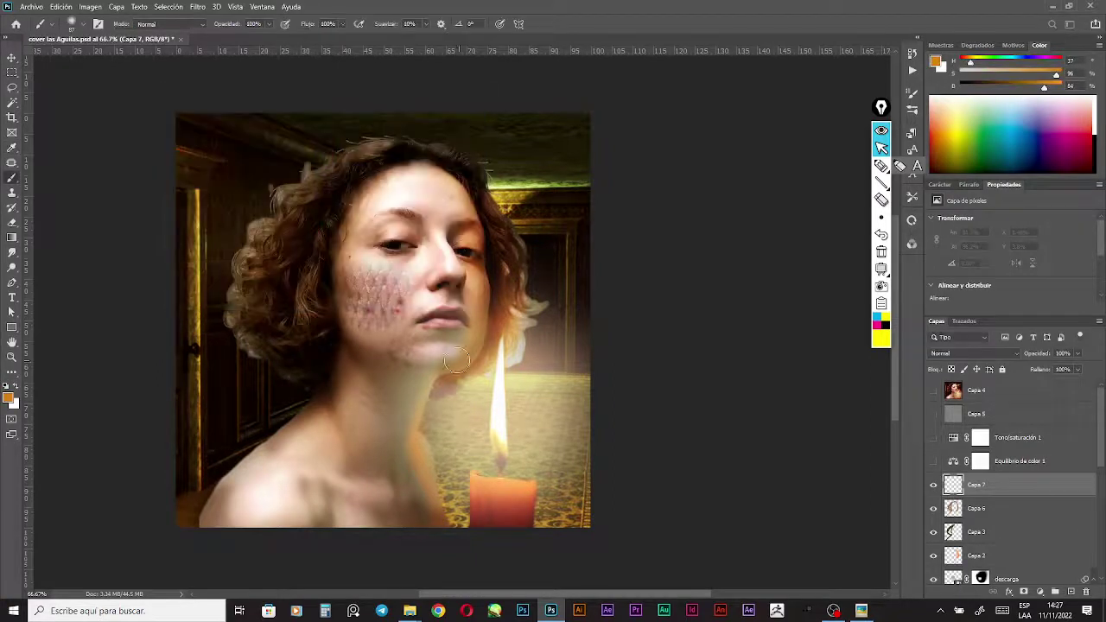
Paint an orange glow along the candle-side jaw and set Capa 7 to Sobreexpos. lineal (Añadir) at 57% opacity
mouse_move(451, 380)
left_mouse_down()
mouse_move(489, 305)
mouse_move(428, 384)
mouse_move(499, 300)
left_mouse_up()
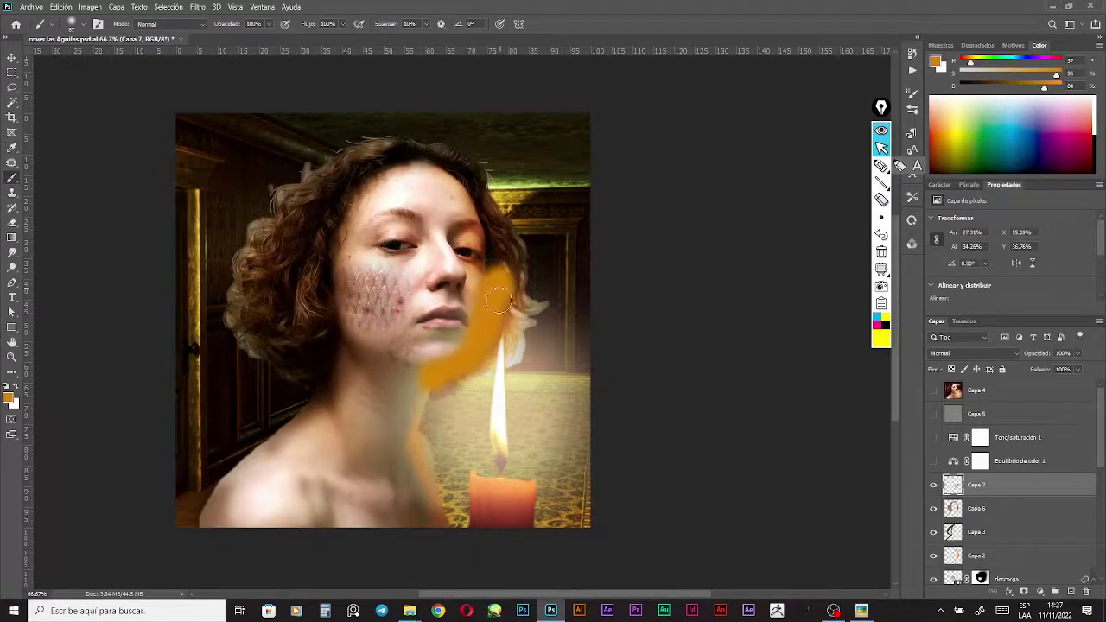
left_click(967, 353)
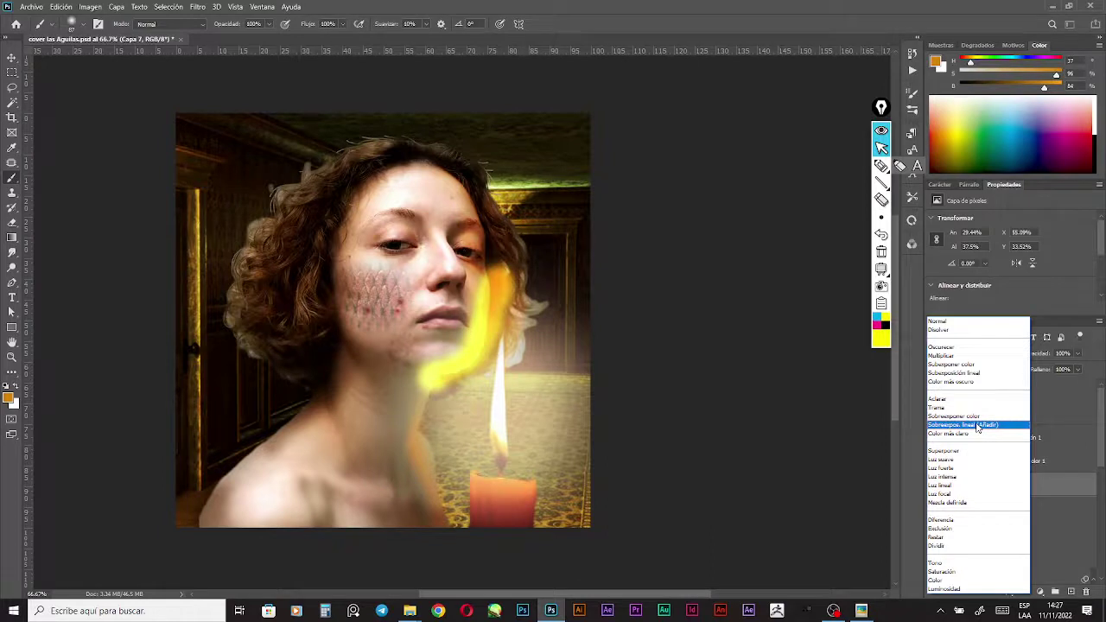
left_click(976, 425)
left_click_drag(1049, 355, 1019, 360)
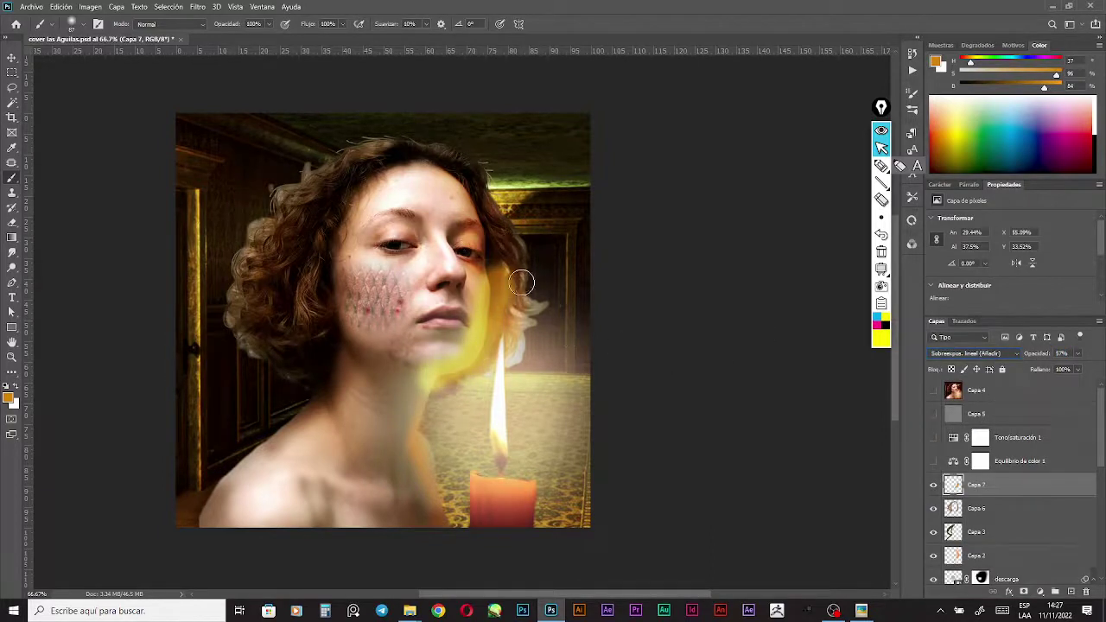
Try an orange glow over the candle-side hair, remove it, and erase the excess glow from the cheek and jaw on Capa 7
mouse_move(521, 283)
left_mouse_down()
mouse_move(507, 257)
mouse_move(526, 313)
left_mouse_up()
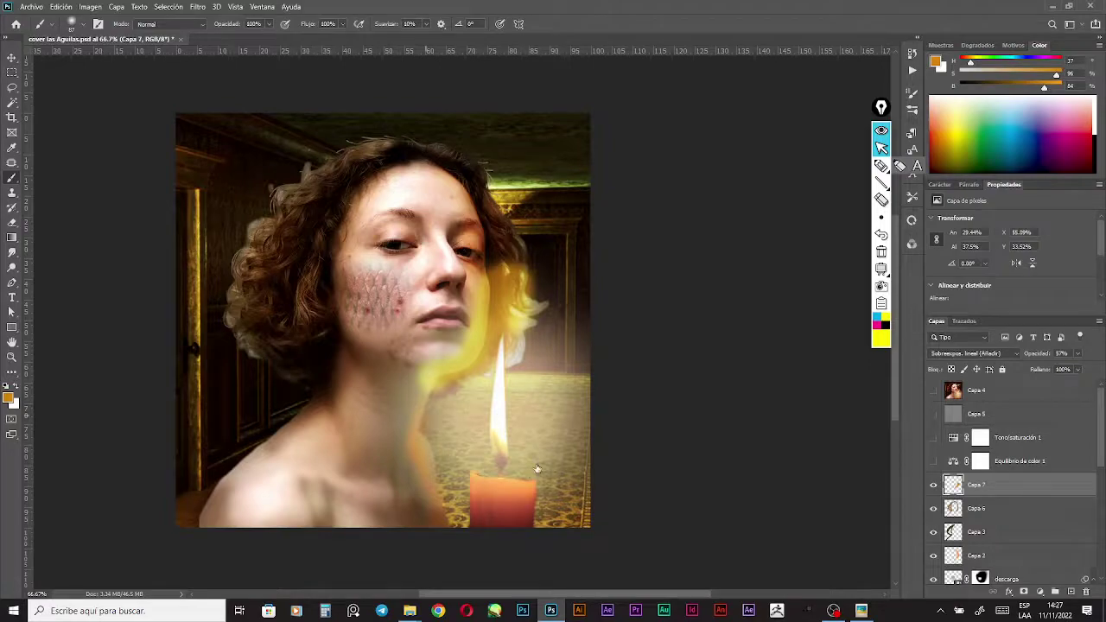
left_click(554, 612)
left_click(553, 614)
mouse_move(494, 272)
left_mouse_down()
mouse_move(512, 316)
mouse_move(509, 271)
mouse_move(535, 297)
mouse_move(543, 289)
mouse_move(504, 274)
mouse_move(516, 276)
mouse_move(510, 267)
mouse_move(516, 338)
mouse_move(459, 409)
mouse_move(465, 400)
mouse_move(431, 379)
mouse_move(417, 348)
mouse_move(397, 387)
mouse_move(421, 345)
mouse_move(446, 342)
mouse_move(449, 277)
mouse_move(454, 323)
mouse_move(448, 316)
mouse_move(447, 331)
mouse_move(426, 345)
mouse_move(447, 335)
mouse_move(419, 336)
left_mouse_up()
key("ctrl+z")
key("e")
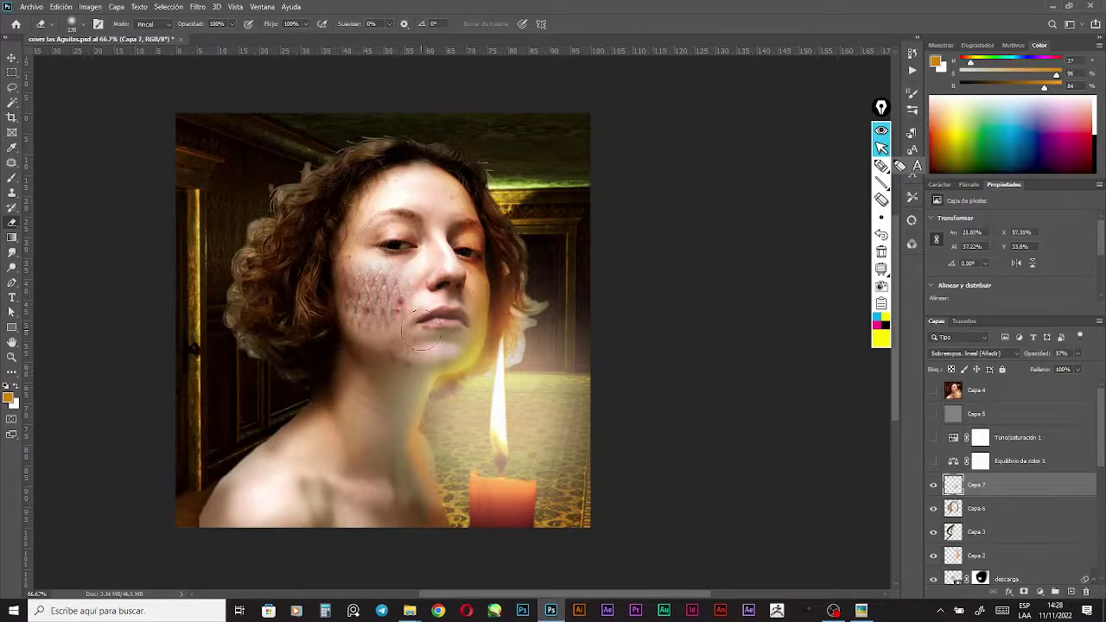
Lower Capa 7's opacity to 31% to soften the orange glow along the jaw
key("v")
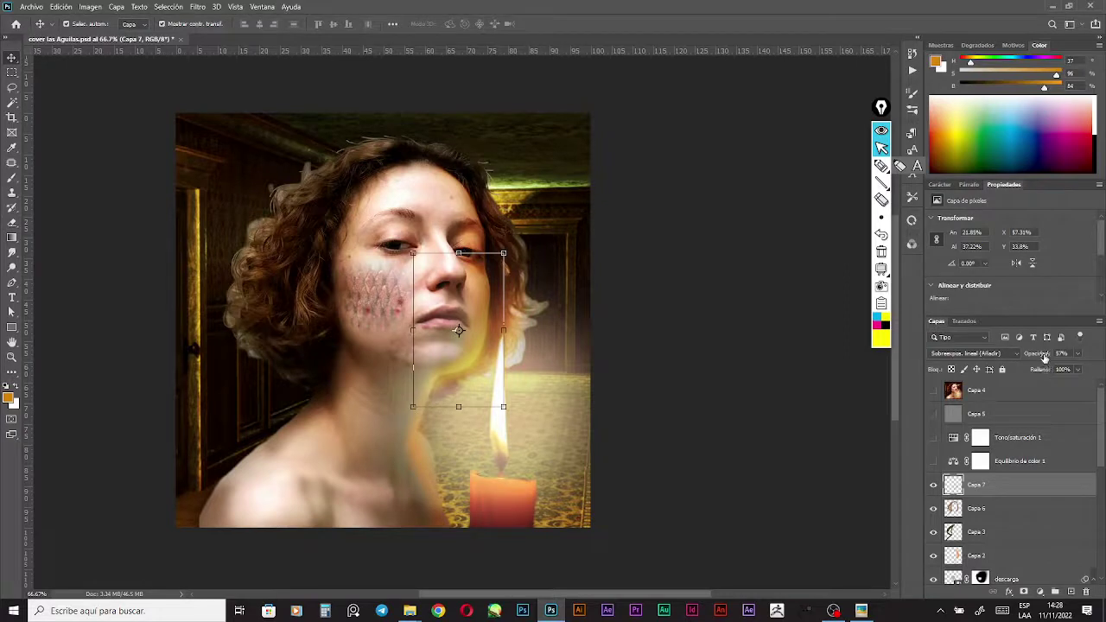
left_click_drag(1043, 355, 1028, 359)
left_click(696, 376)
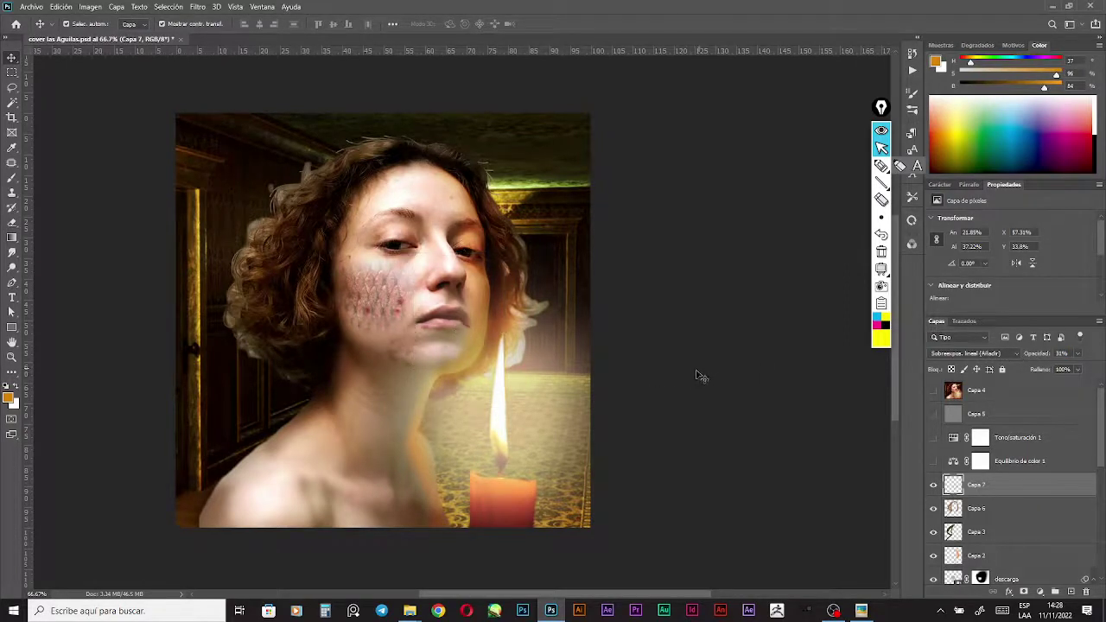
Show the Equilibrio de color 1, Capa 5 and Capa 4 layers again over the whole portrait composite
left_click(683, 372, "ctrl+alt")
left_click_drag(553, 337, 644, 375)
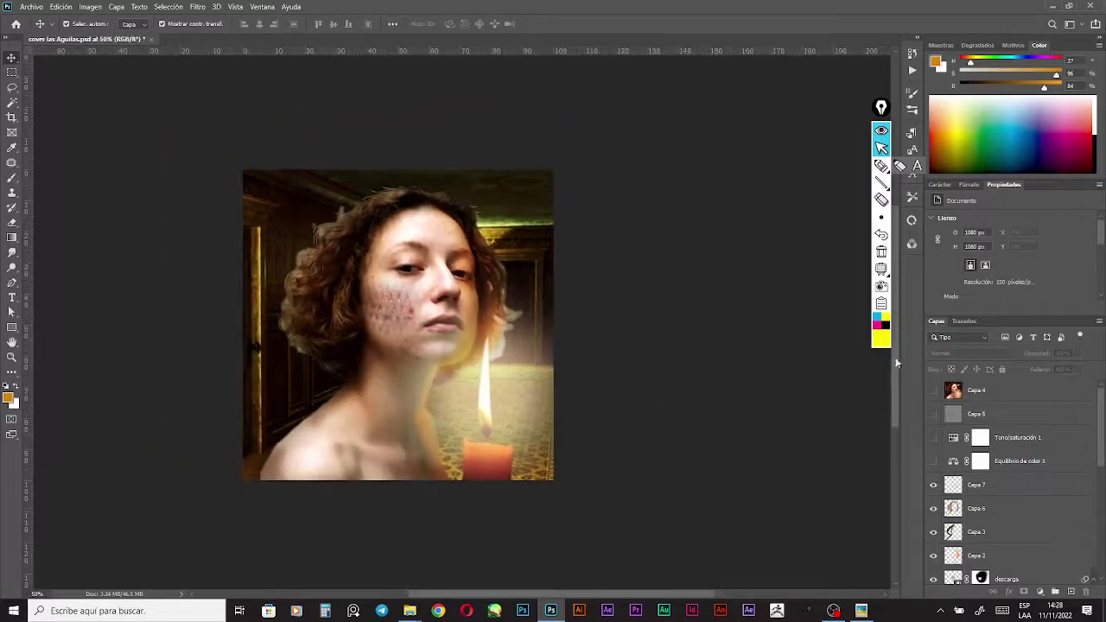
left_click(933, 461)
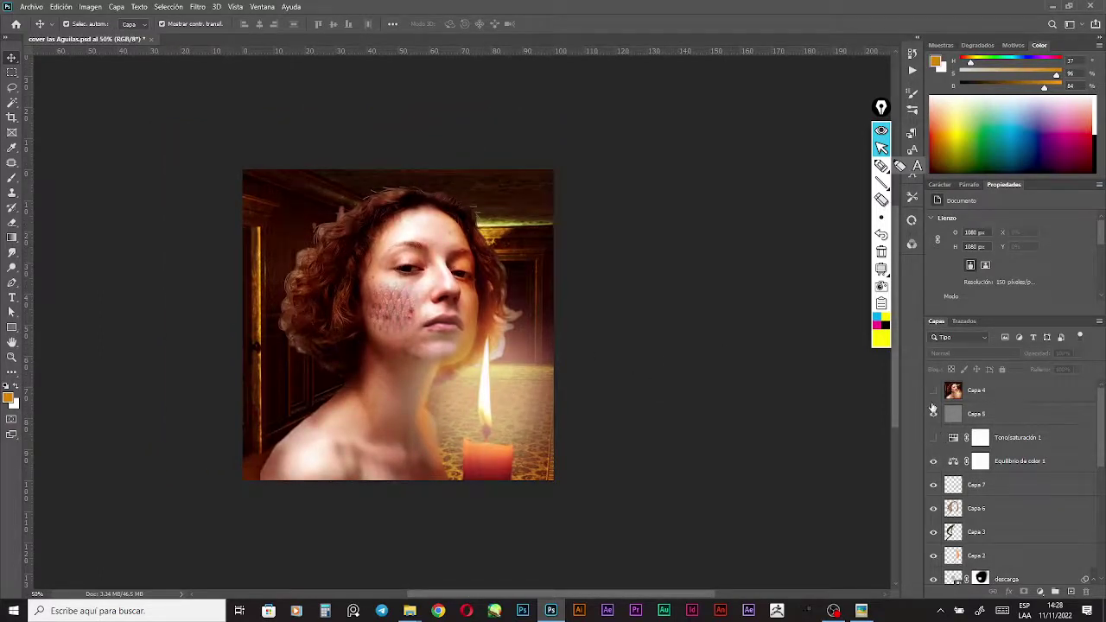
left_click(932, 413)
left_click(933, 393)
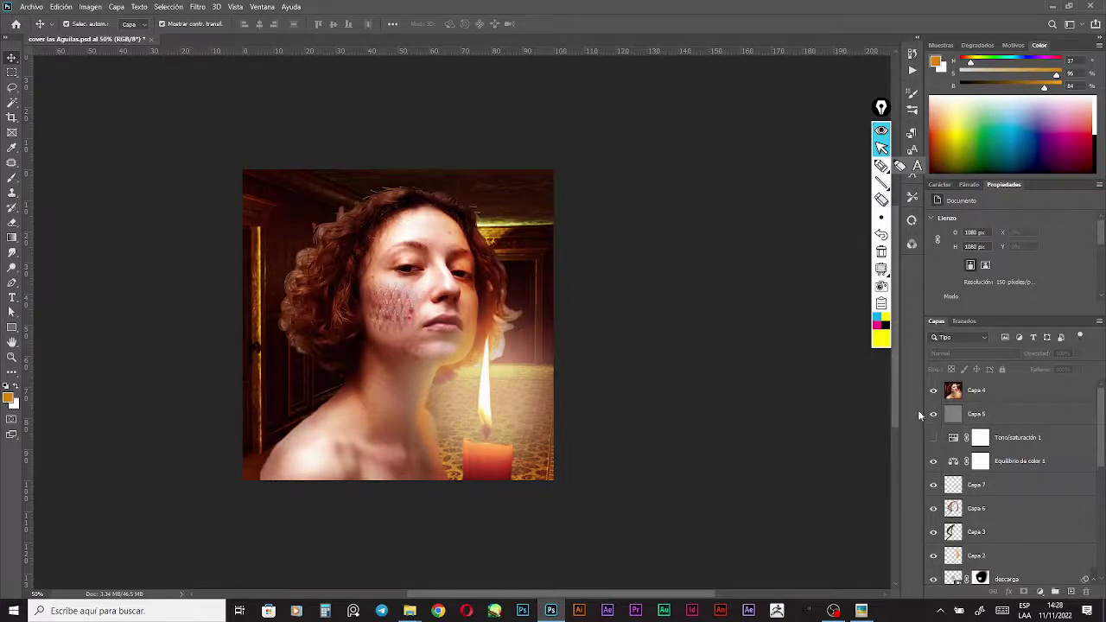
left_click(619, 340, "ctrl")
left_click_drag(581, 339, 674, 320)
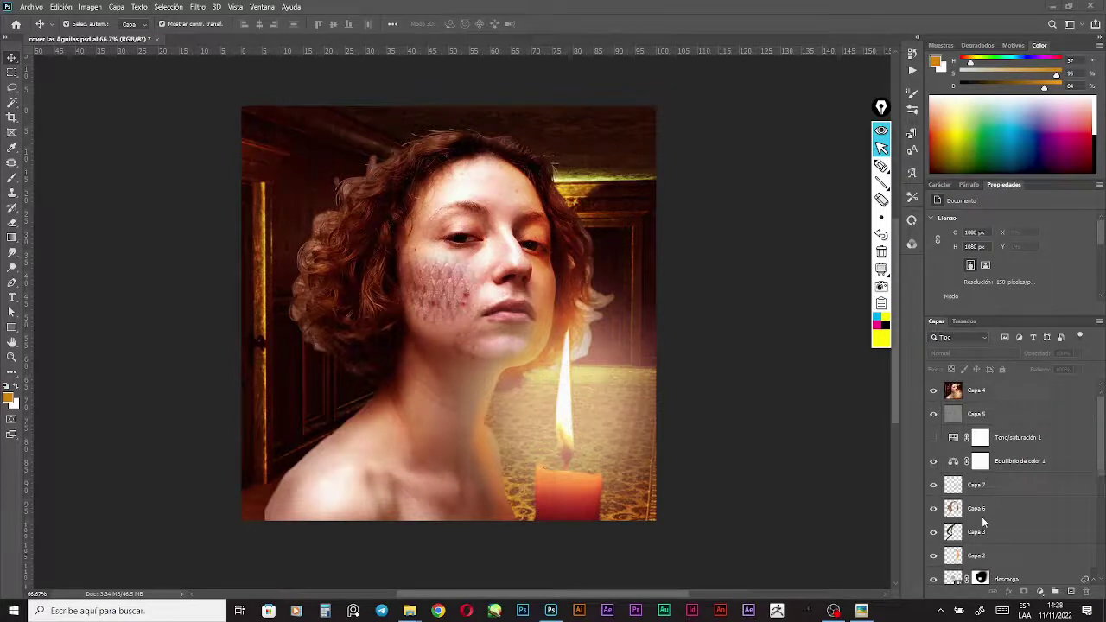
scroll(981, 518, "down", 5)
scroll(996, 524, "down", 1)
scroll(1006, 514, "up", 4)
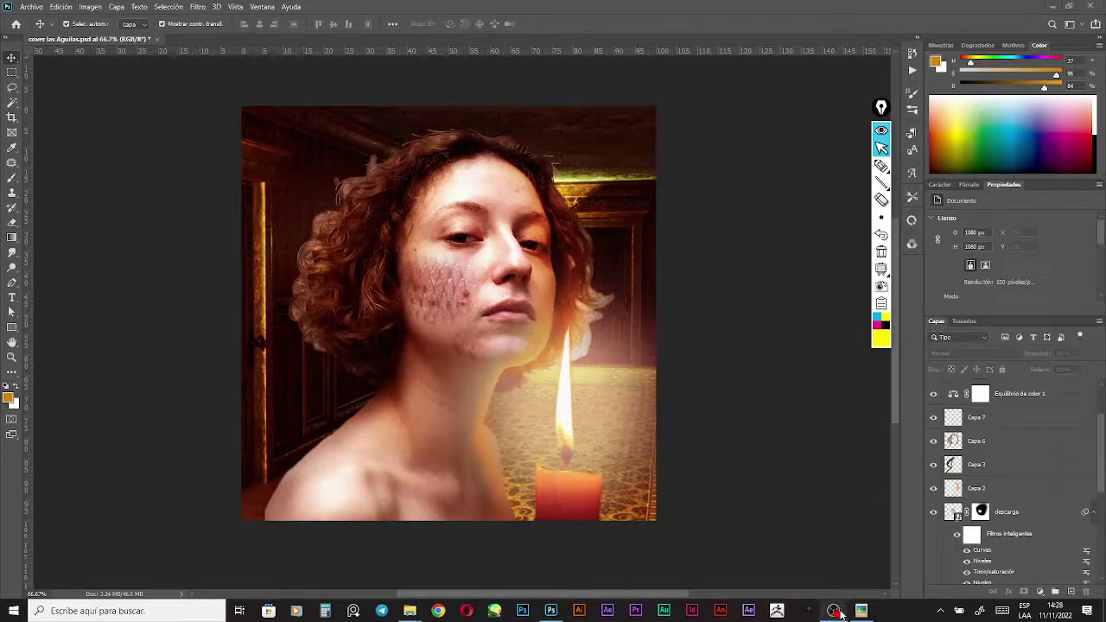
mouse_move(834, 613)
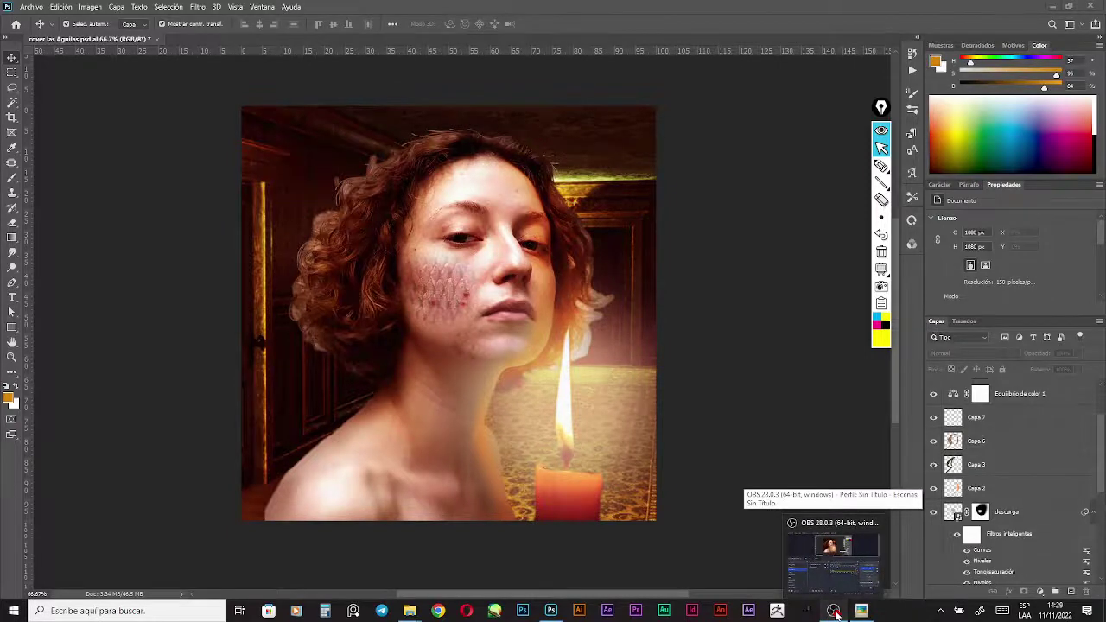
left_click(834, 613)
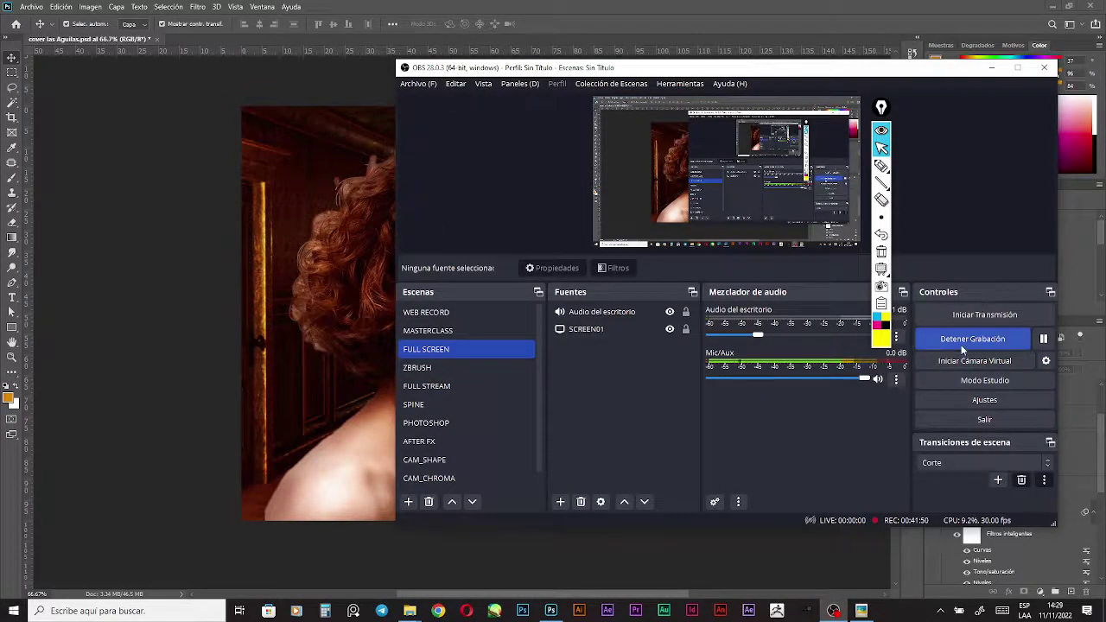